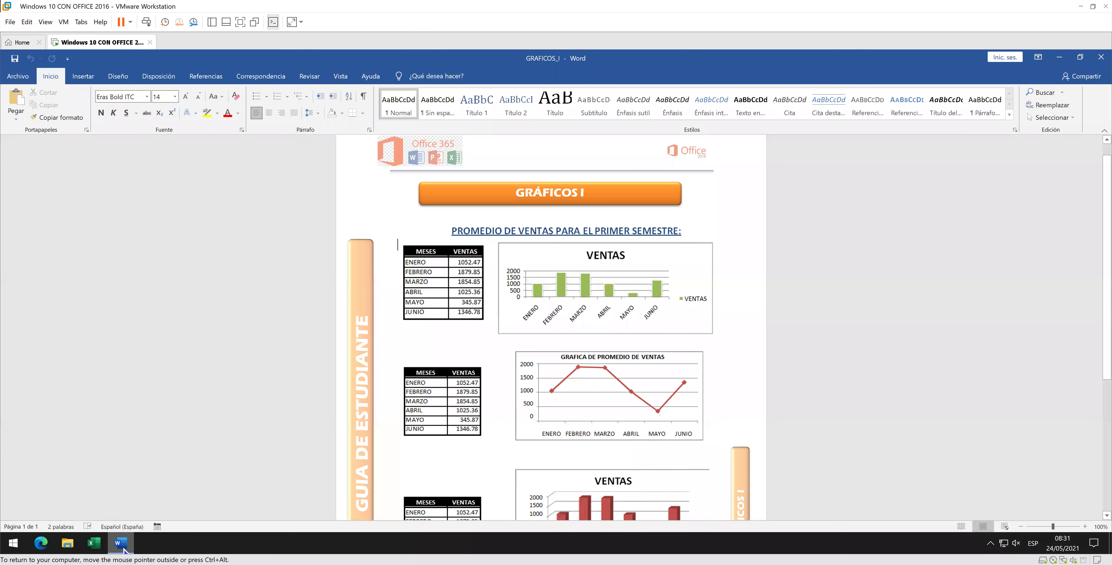
Copy the Word picture holding the sales tables, red line chart and 3D column chart.
scroll(625, 393, "down", 3)
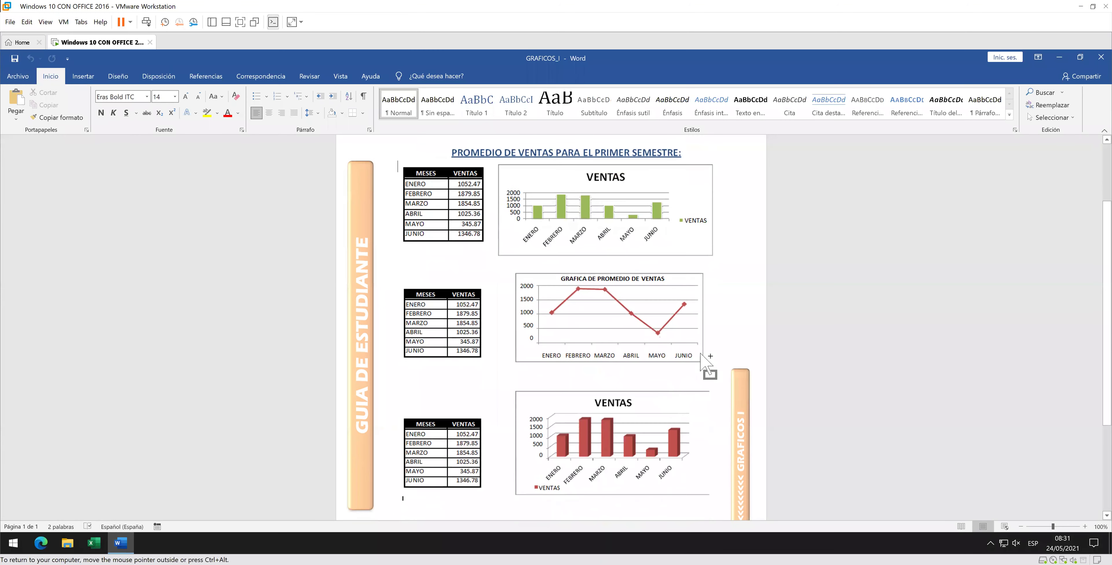
scroll(701, 354, "up", 1, "ctrl")
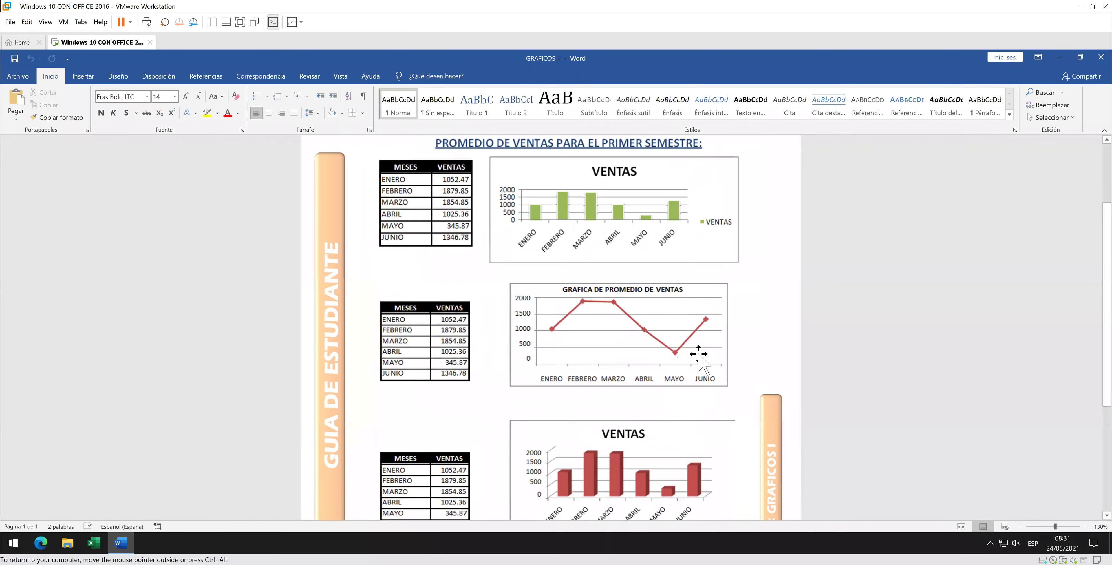
scroll(698, 347, "up", 2, "ctrl")
left_click(398, 337)
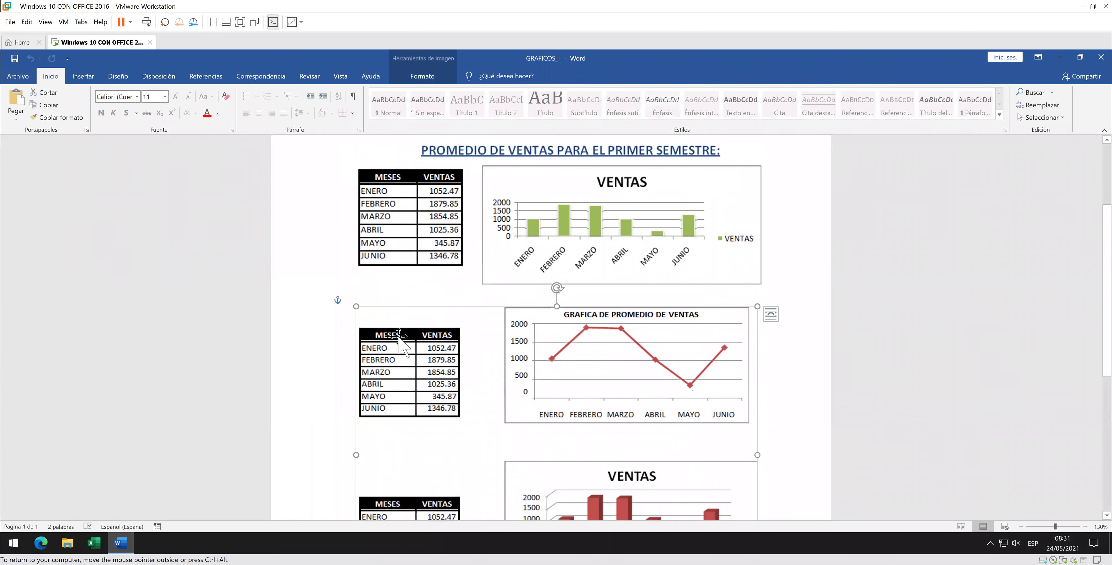
scroll(398, 339, "down", 1)
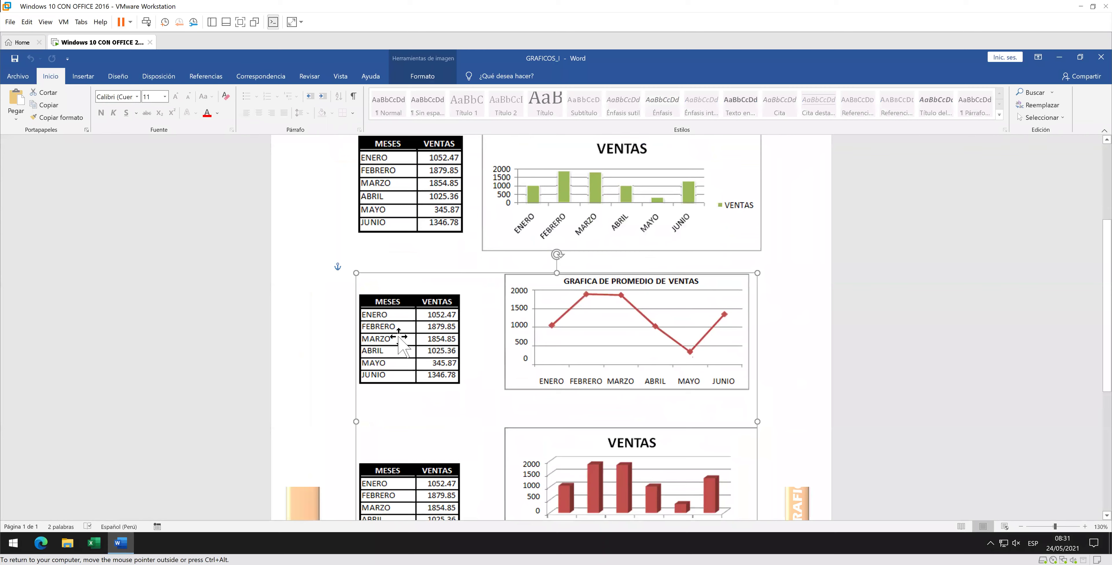
right_click(398, 338)
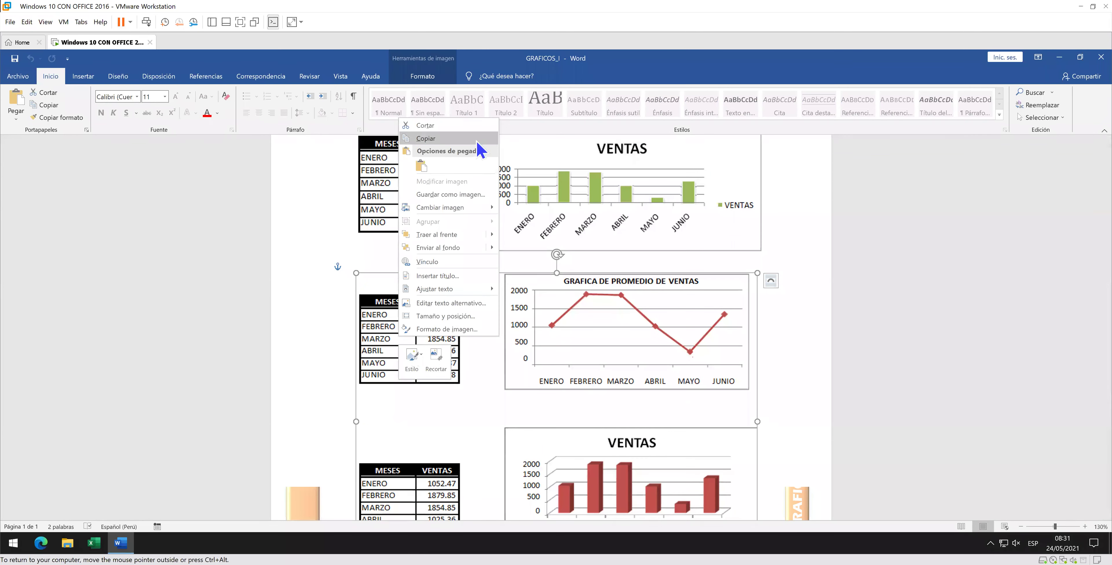
left_click(479, 139)
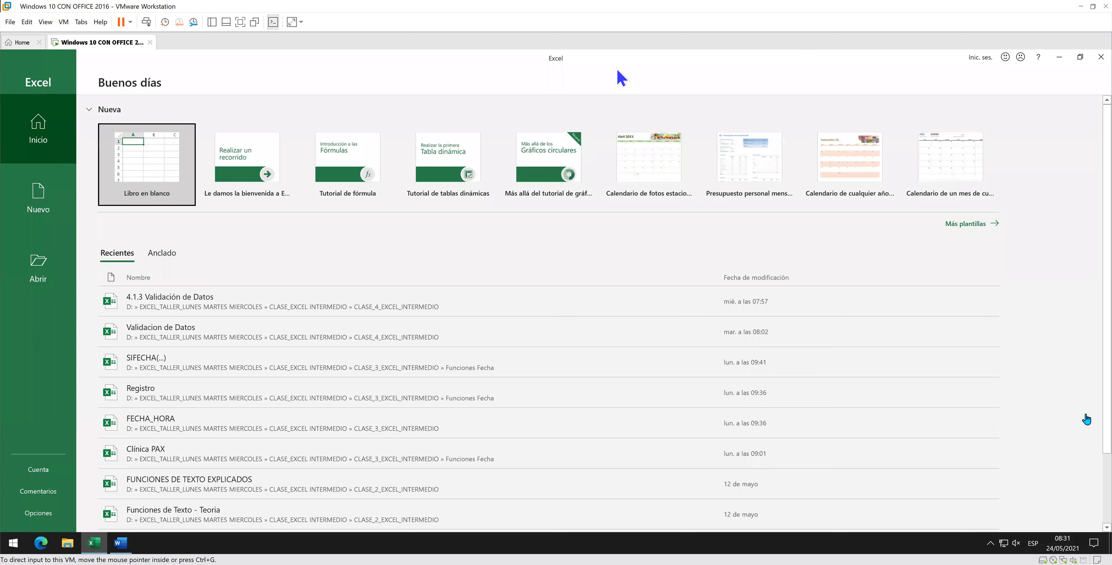
Clear the unpinned items from Excel's recent workbooks list and create a Libro en blanco.
scroll(968, 475, "down", 3)
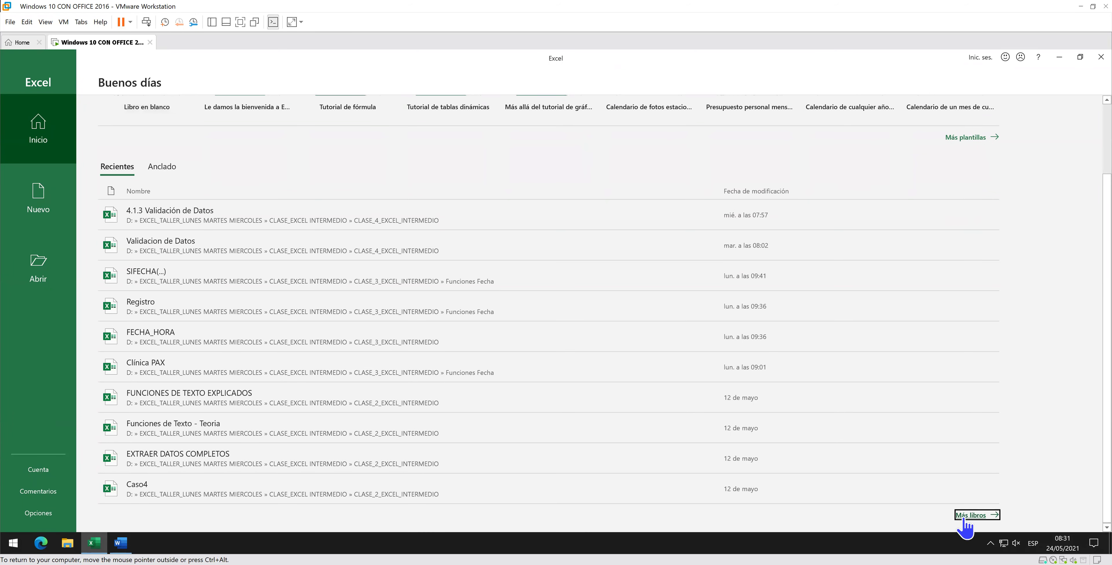
left_click(973, 515)
right_click(589, 305)
left_click(641, 396)
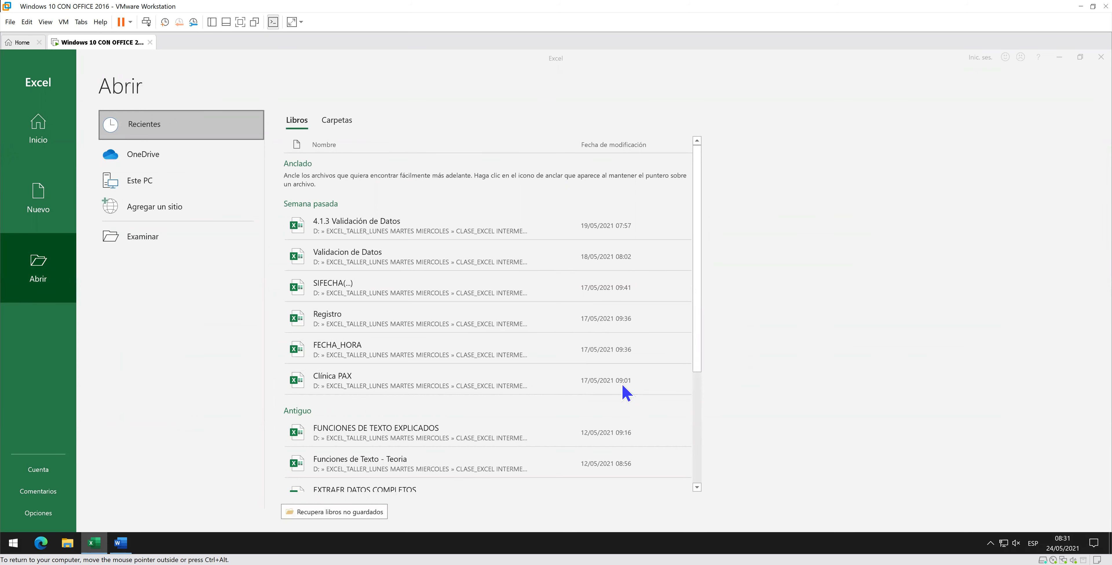
left_click(527, 323)
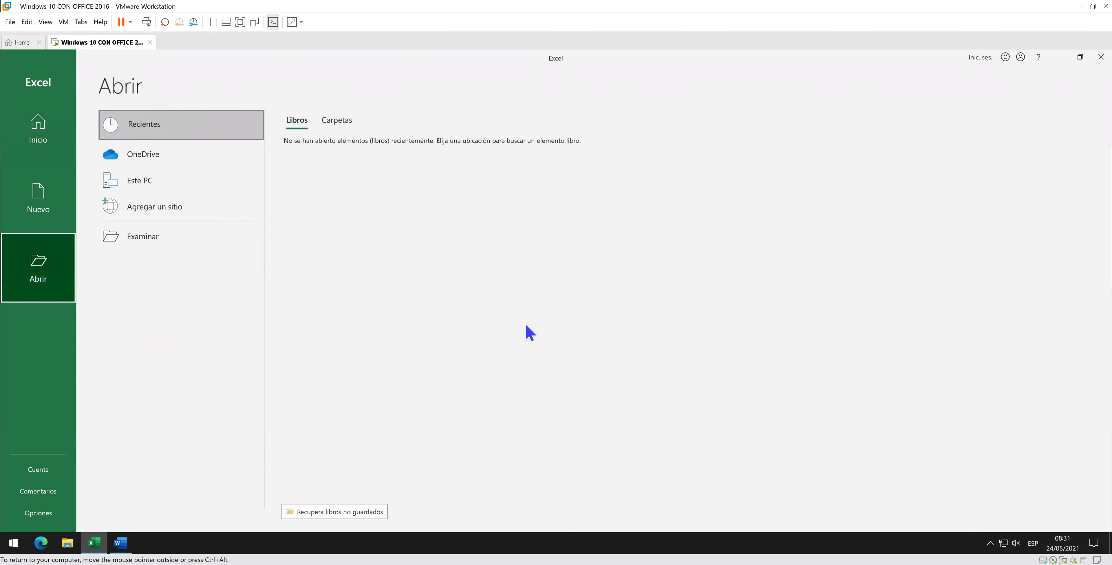
left_click(41, 142)
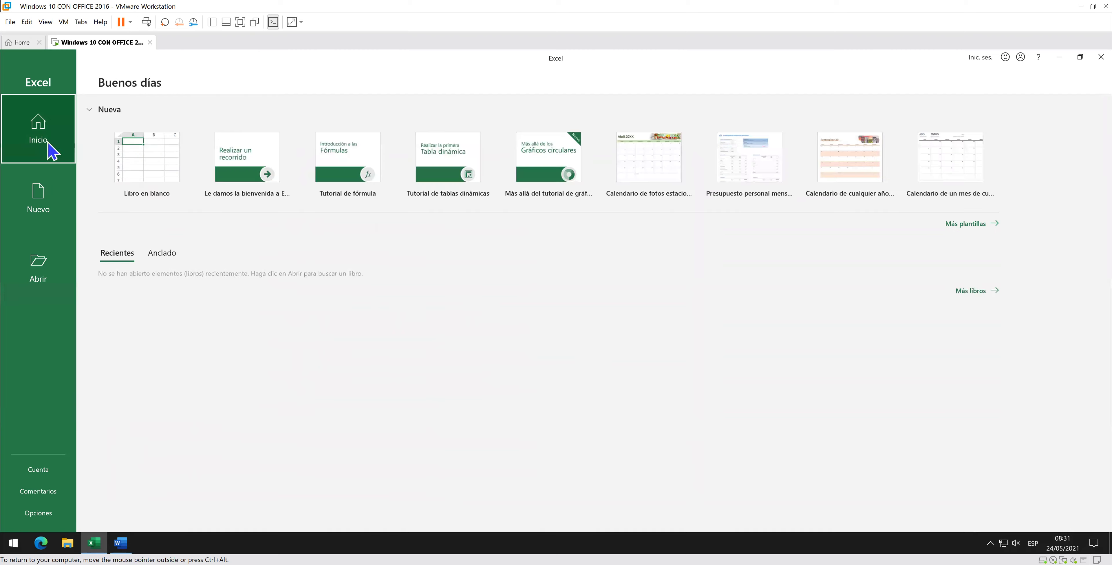
left_click(174, 166)
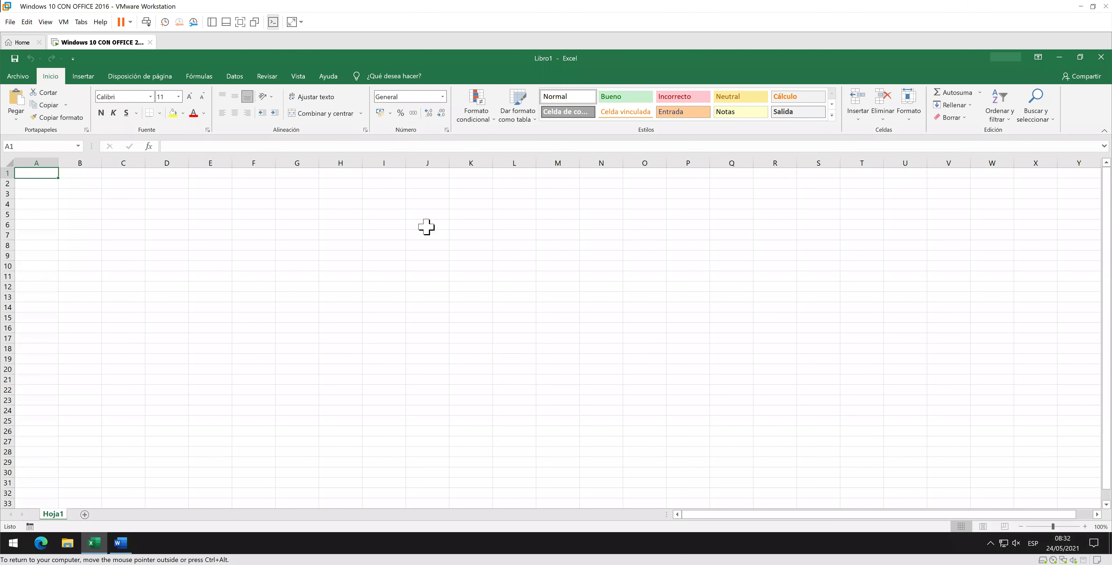
Paste the copied tables-and-charts picture into Hoja1 and position it starting at column F.
key("ctrl+v")
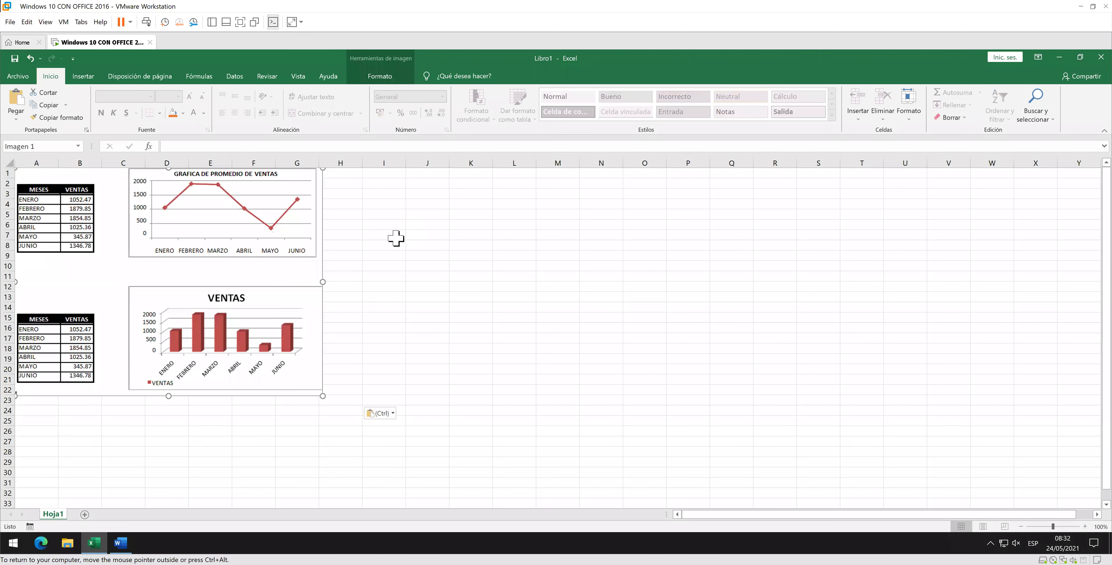
left_click_drag(233, 255, 595, 254)
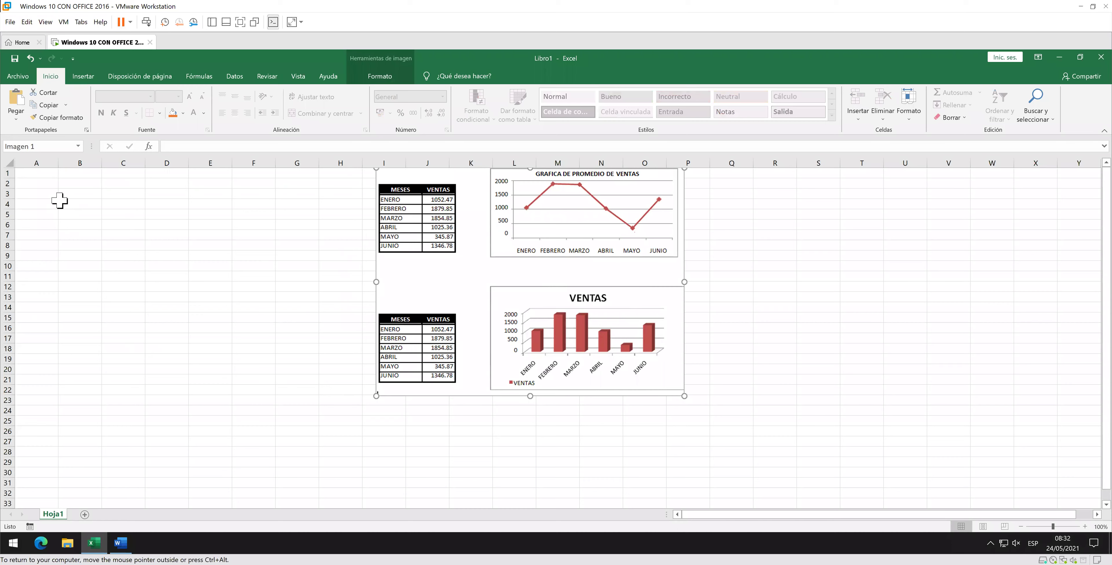
left_click(45, 184)
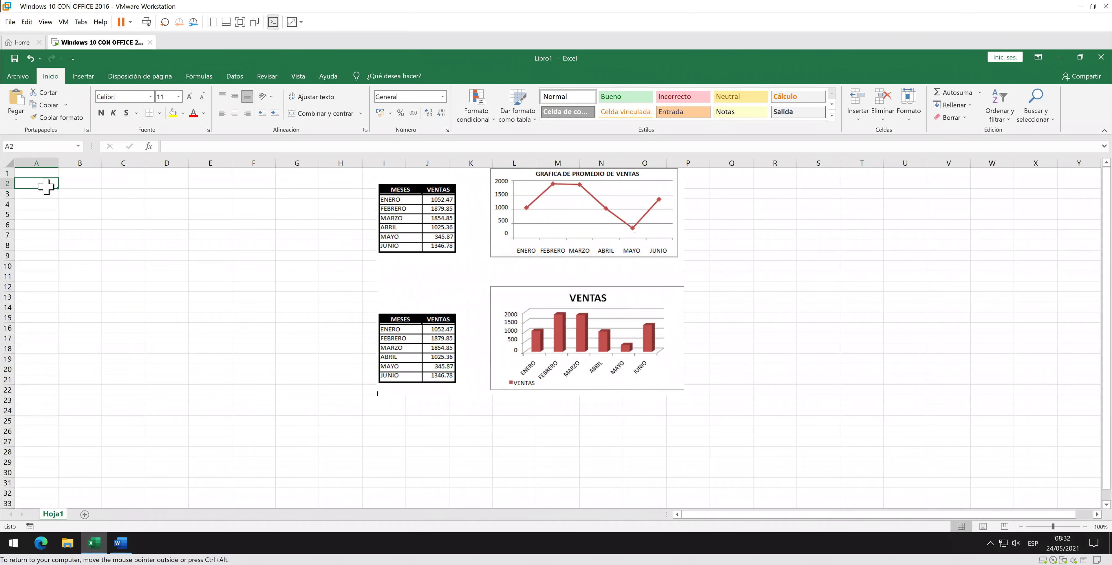
left_click_drag(376, 254, 278, 251)
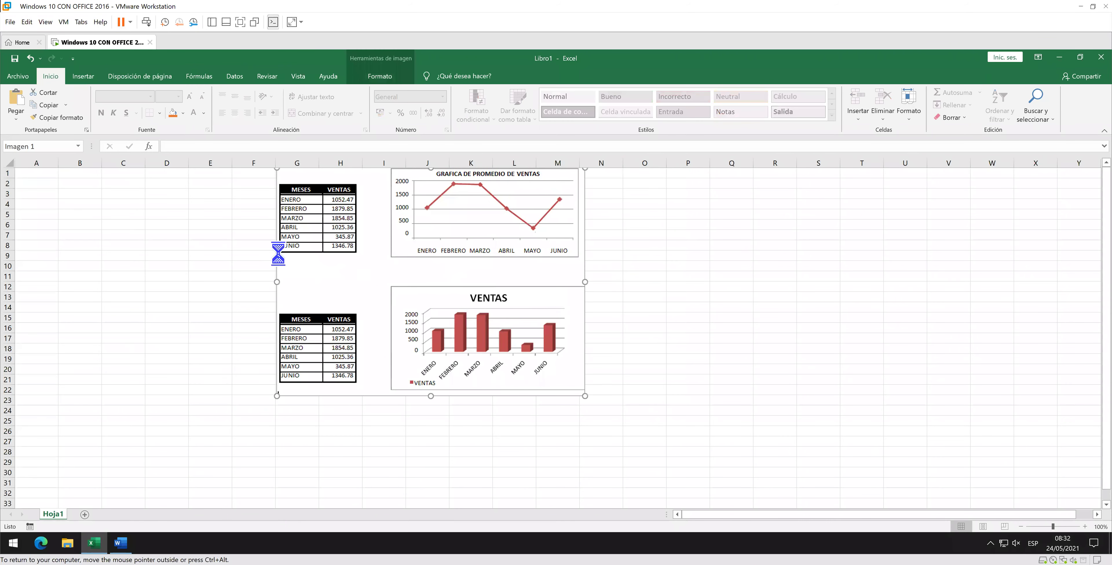
scroll(224, 253, "up", 1, "ctrl")
scroll(196, 259, "up", 2, "ctrl")
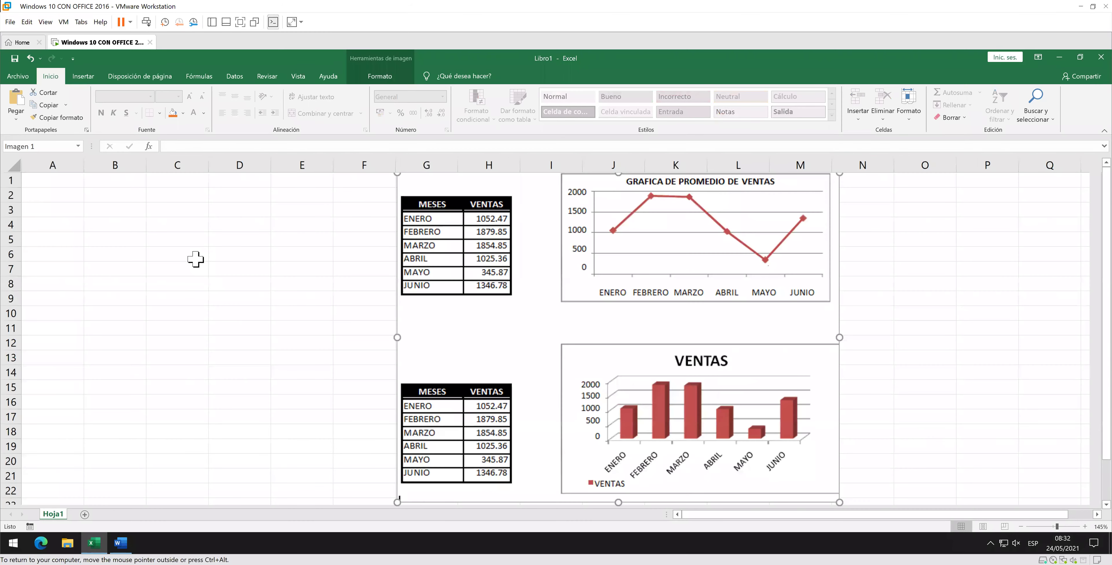
scroll(196, 259, "up", 1, "ctrl")
left_click_drag(474, 255, 417, 258)
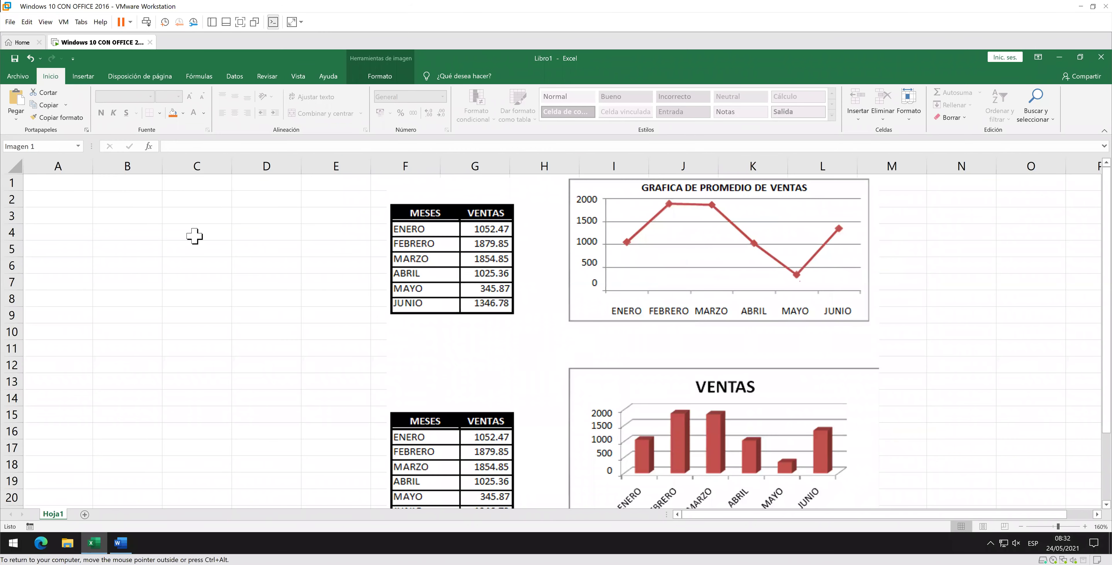
left_click(82, 201)
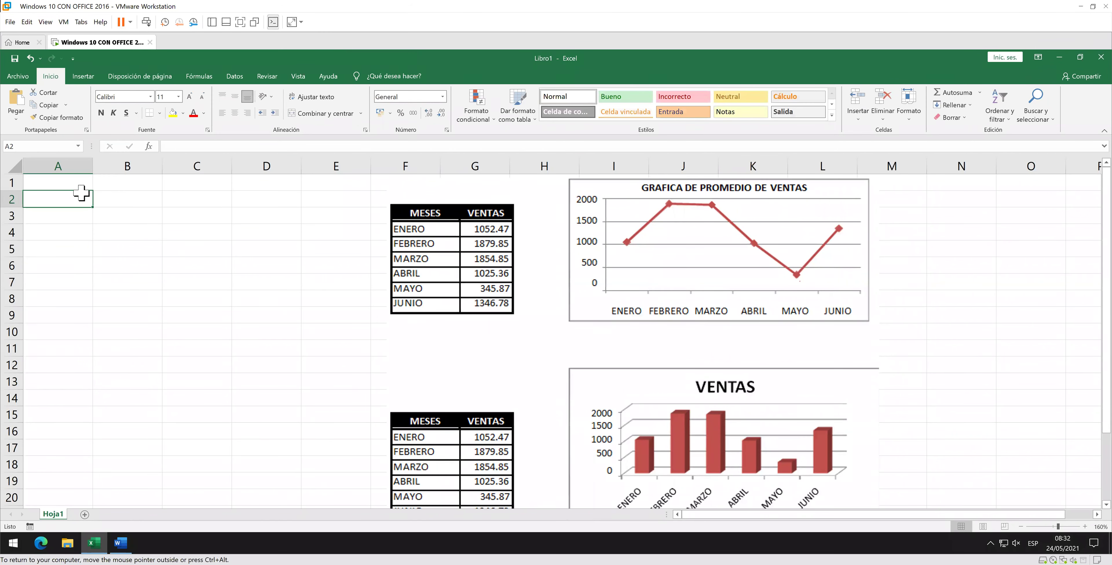
Enter headers MESES and VENTAS in A2:B2, then ENERO with 1052.47 in row 3.
type("MESES")
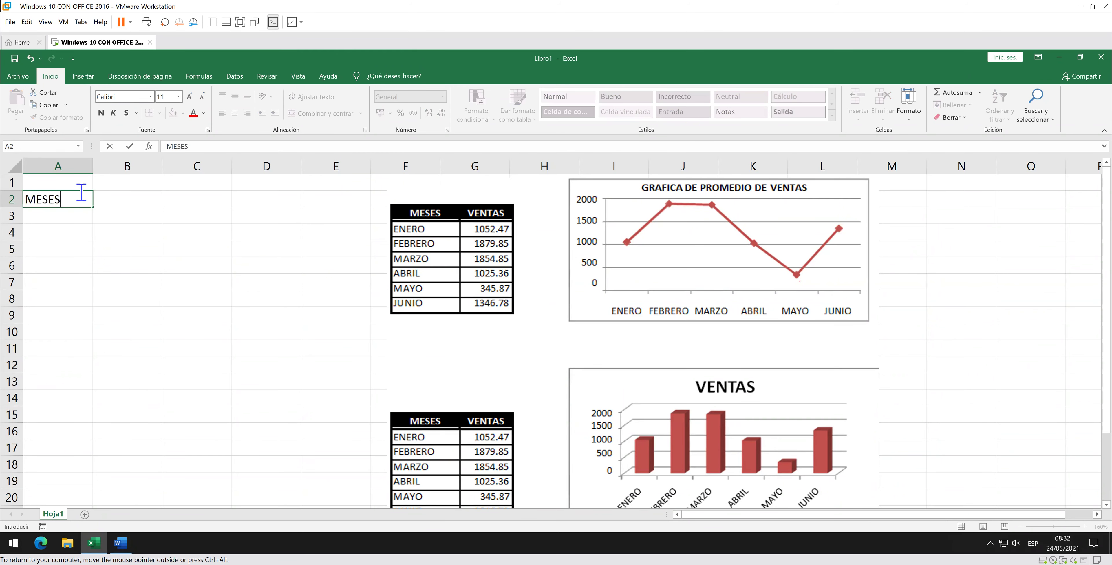
key("Tab")
type("VENTAS")
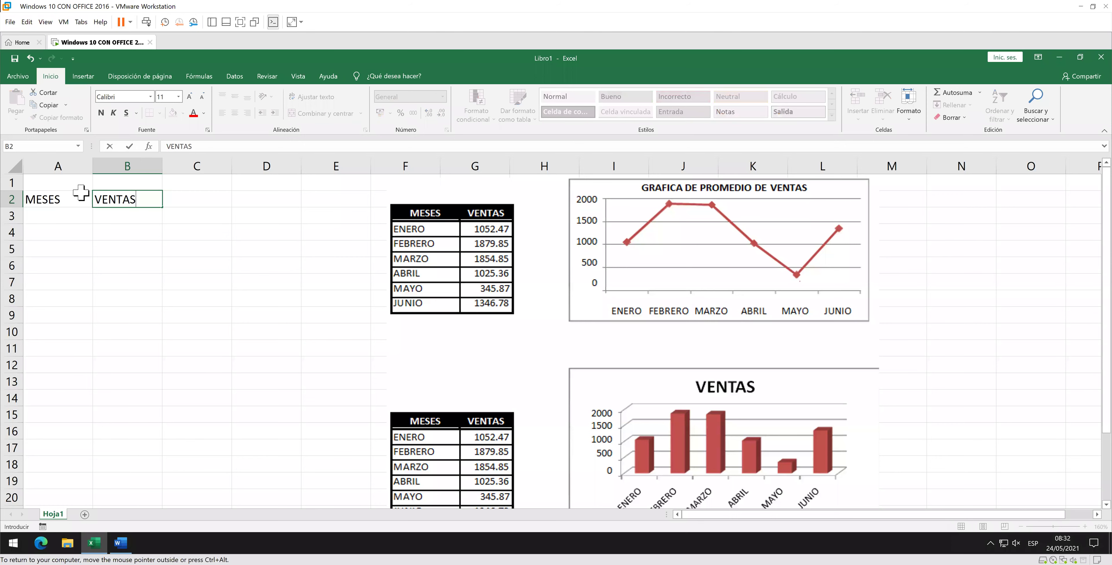
key("Return")
type("ENERO")
key("Tab")
type("1052.")
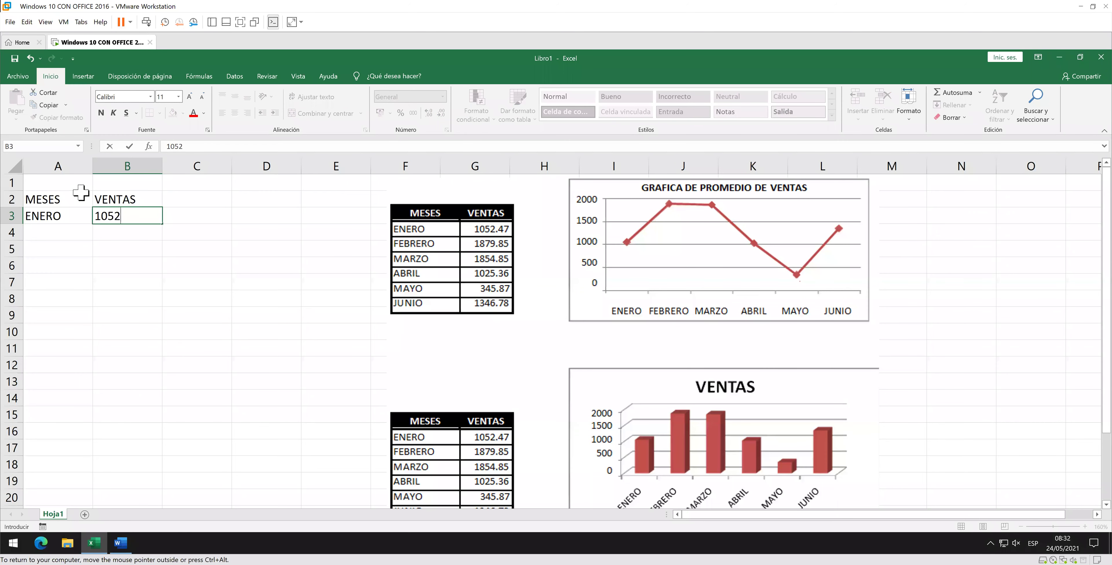
type("47")
key("Return")
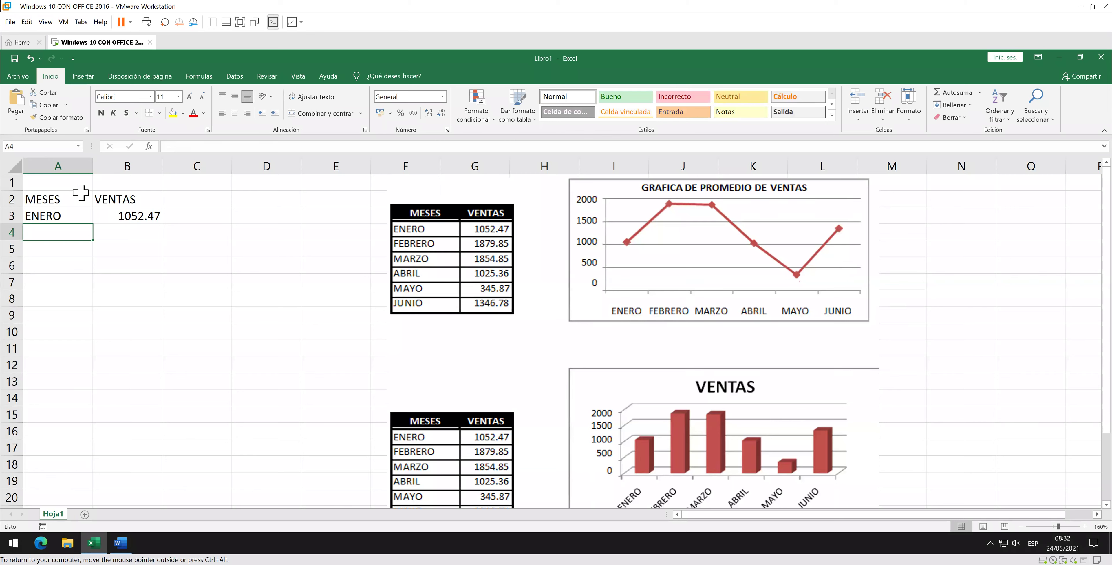
Fill the month names down from ENERO to JUNIO in A3:A8.
left_click(83, 218)
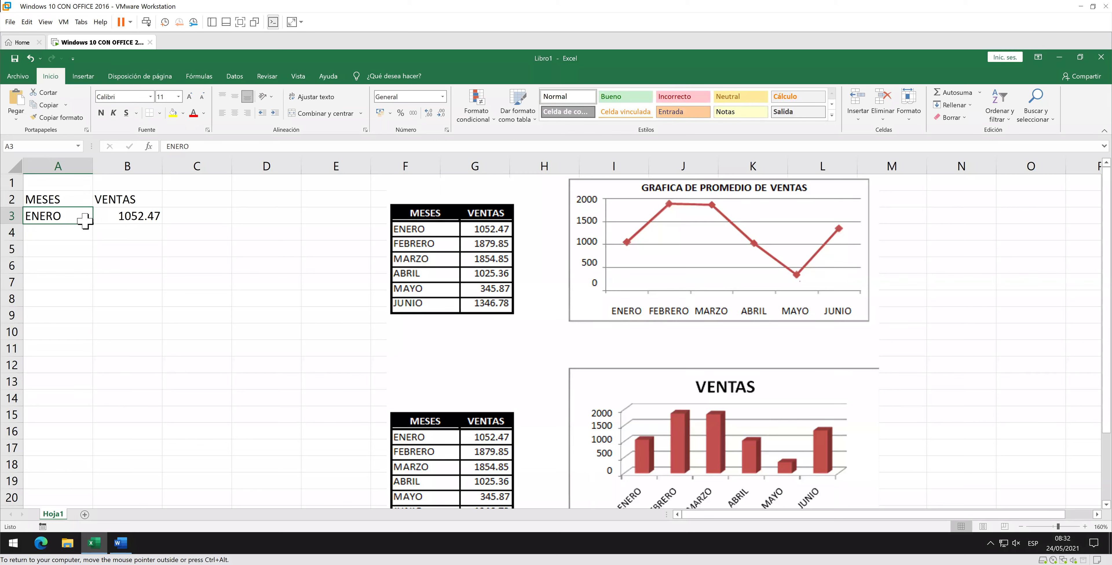
left_click_drag(92, 223, 90, 304)
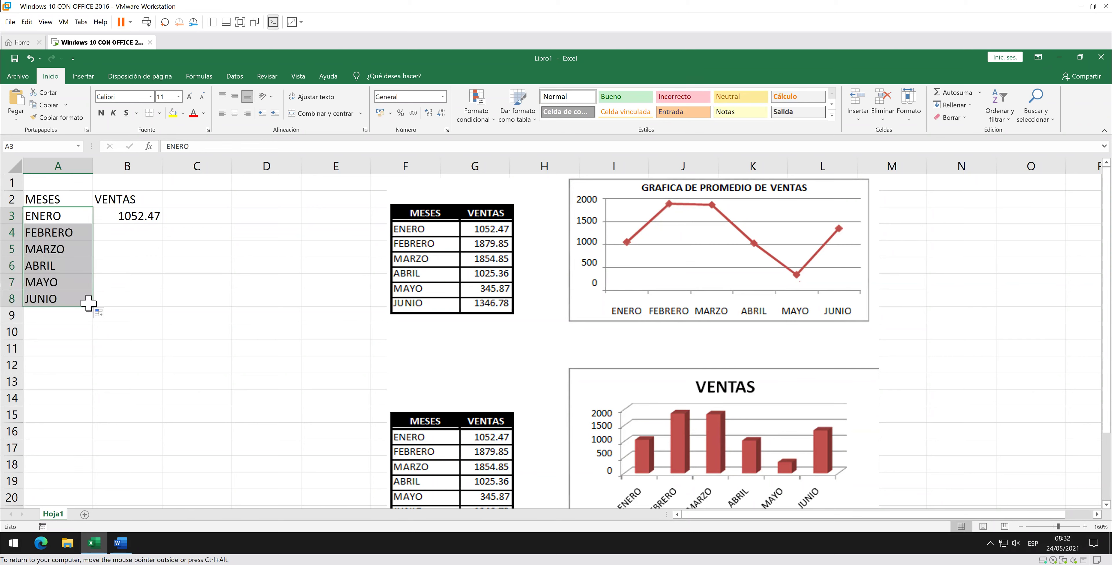
left_click(133, 287)
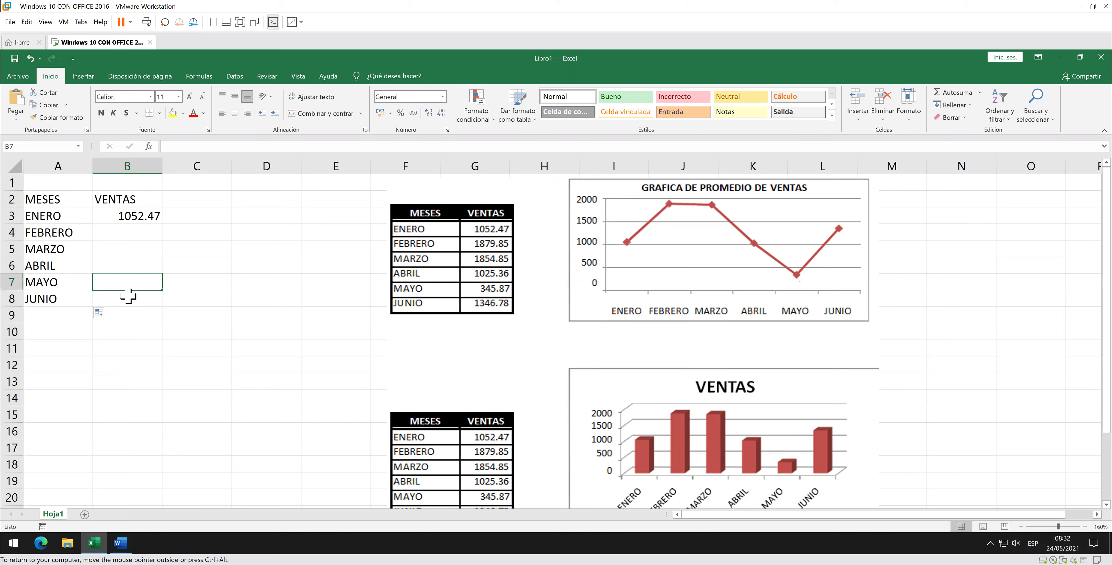
Enter 1879.85, 1854.85, 1025.36, 345.87 and 1246.78 in B4:B8, then select A2:B8.
left_click(151, 237)
type("1879")
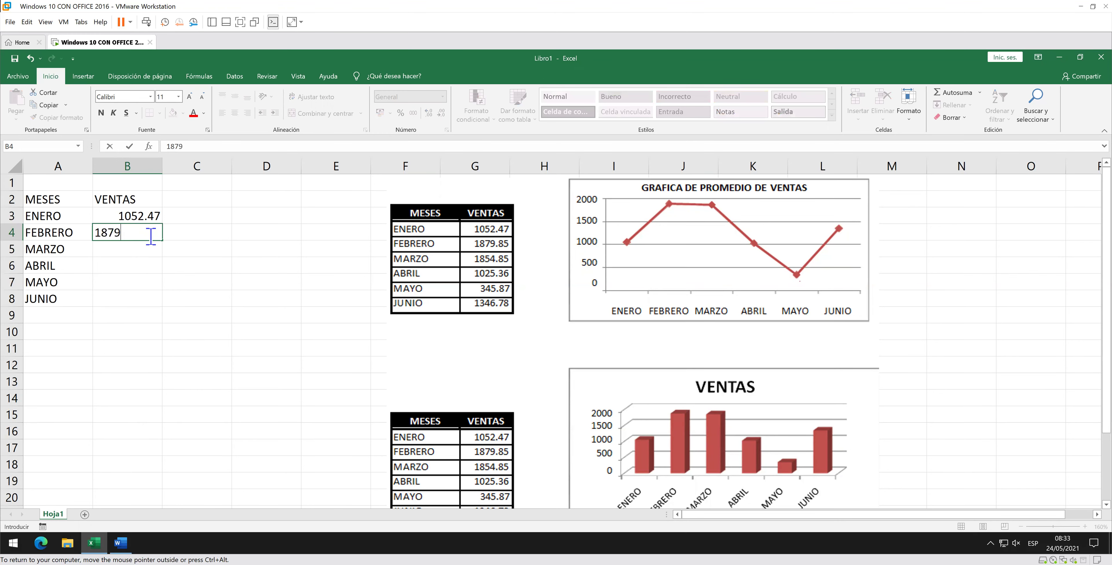
type("585")
key("Return")
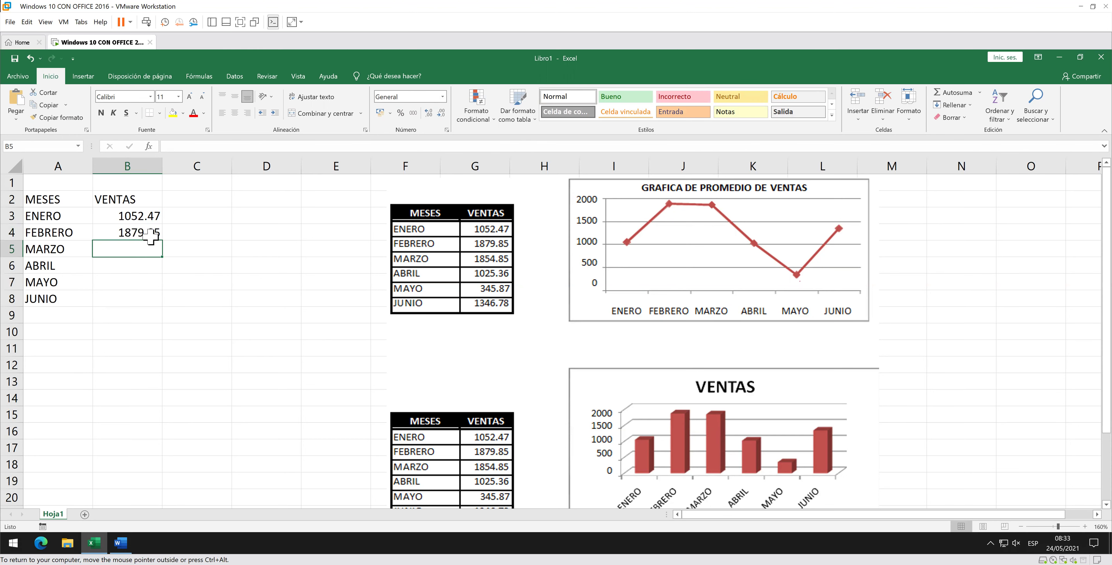
type("1854.85")
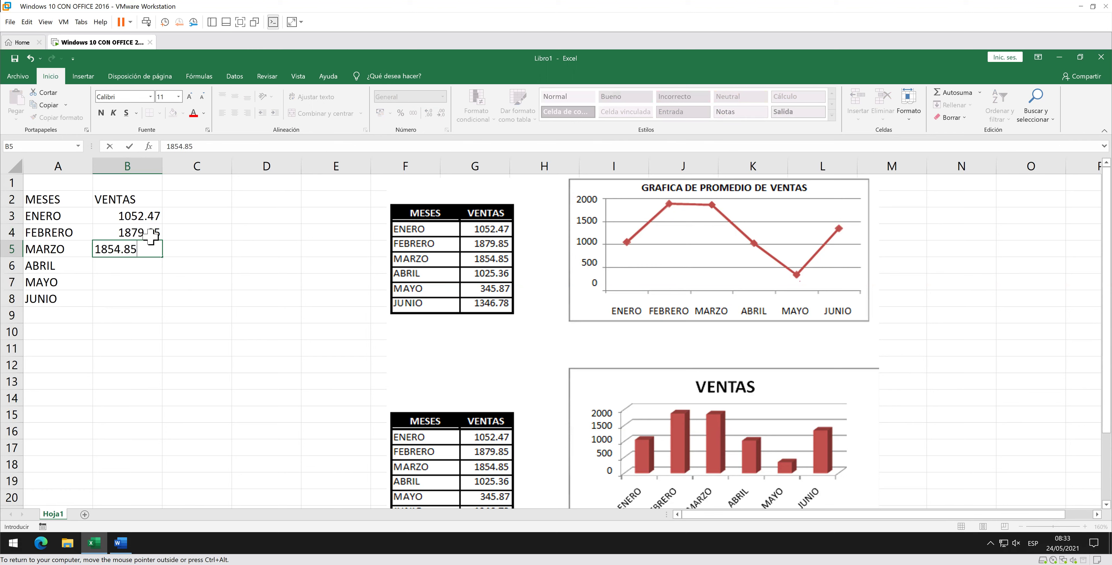
key("Return")
type("1025.36")
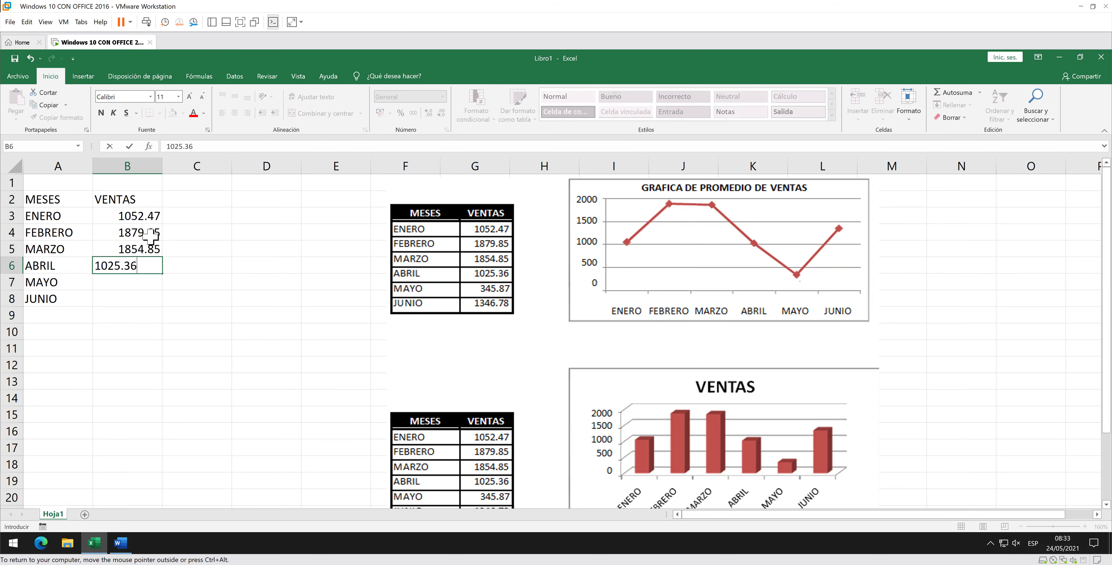
key("Return")
type("3")
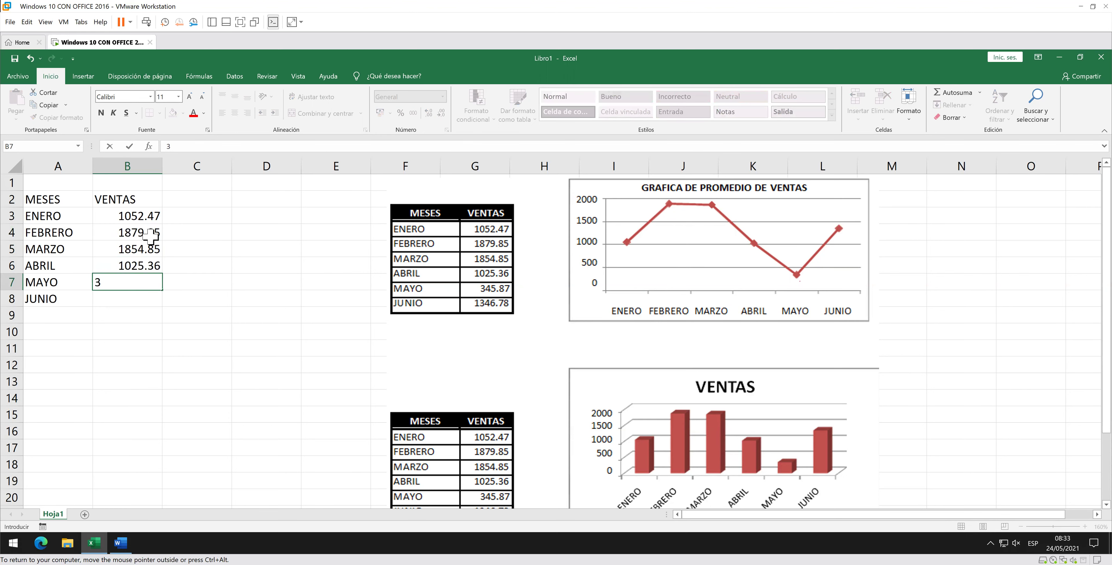
type("45.")
type("87")
key("Return")
type("1246.78")
key("Return")
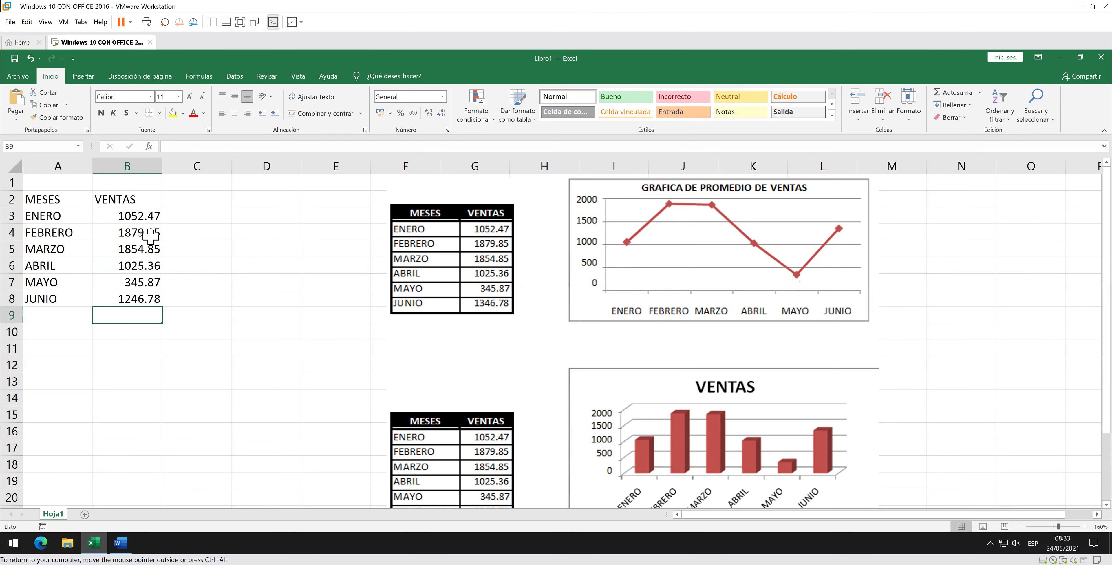
left_click_drag(80, 201, 121, 302)
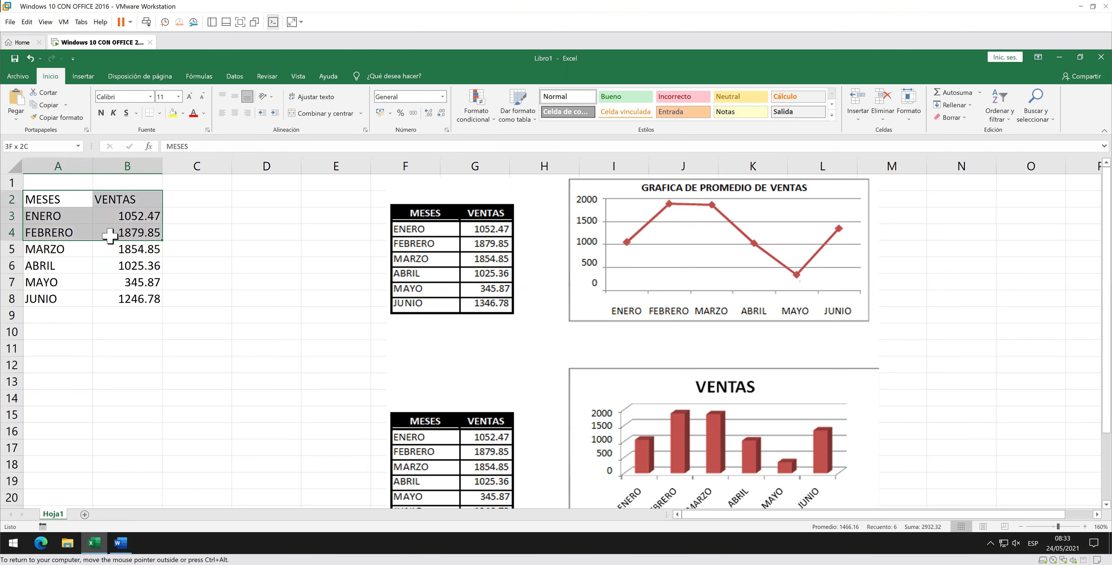
Apply Todos los bordes to A2:B8, and centre and fill the headers light orange.
left_click(160, 113)
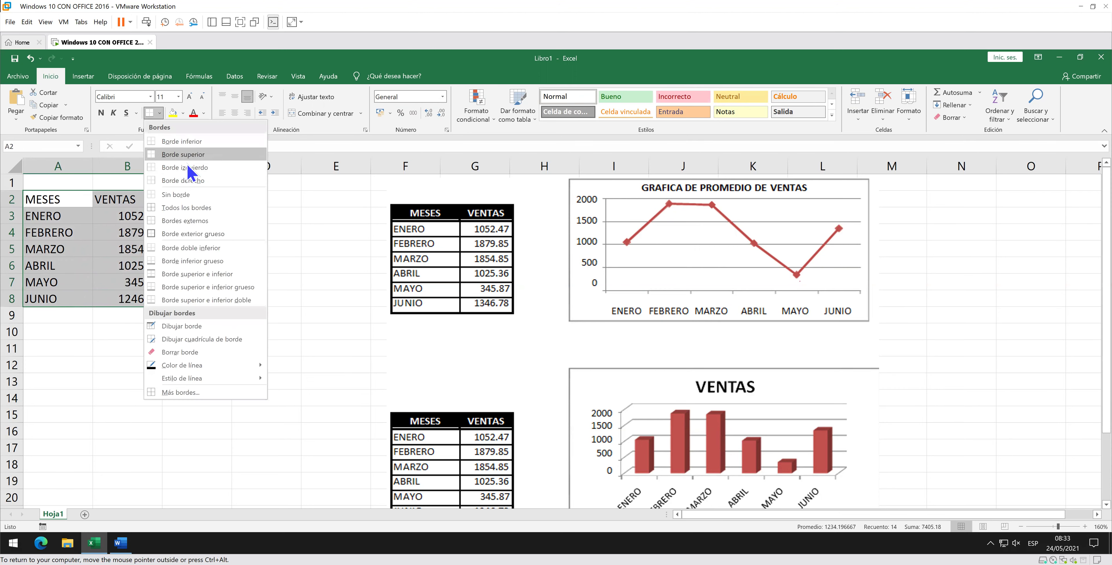
left_click(199, 211)
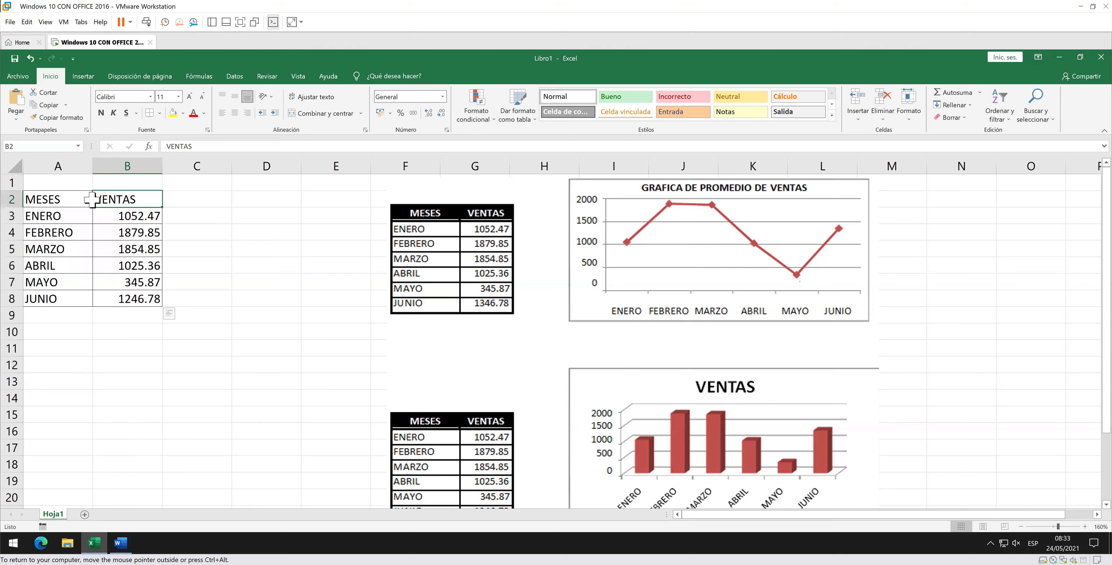
left_click_drag(149, 199, 82, 200)
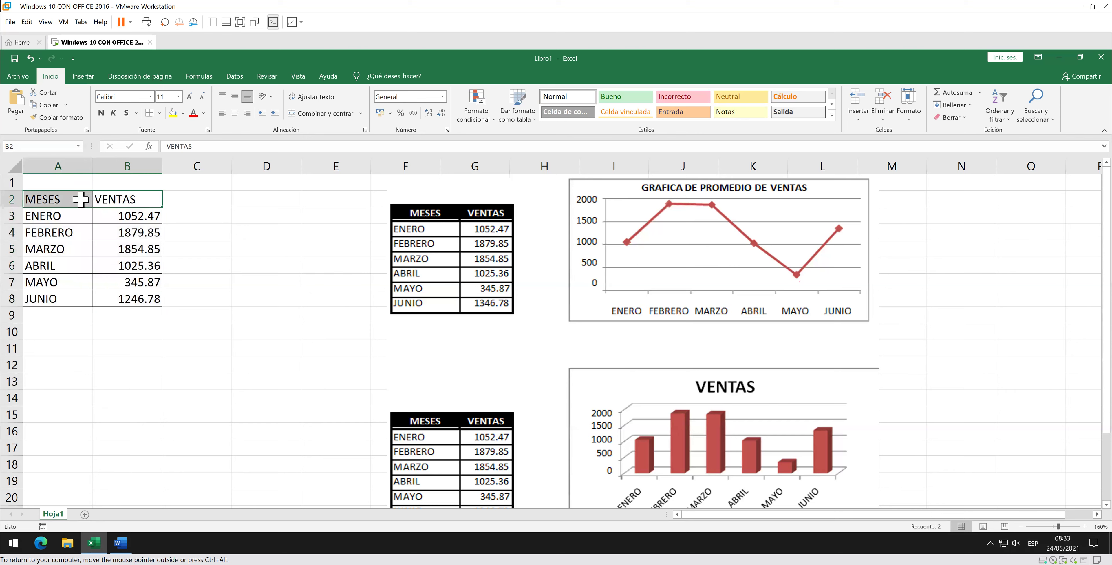
left_click(234, 112)
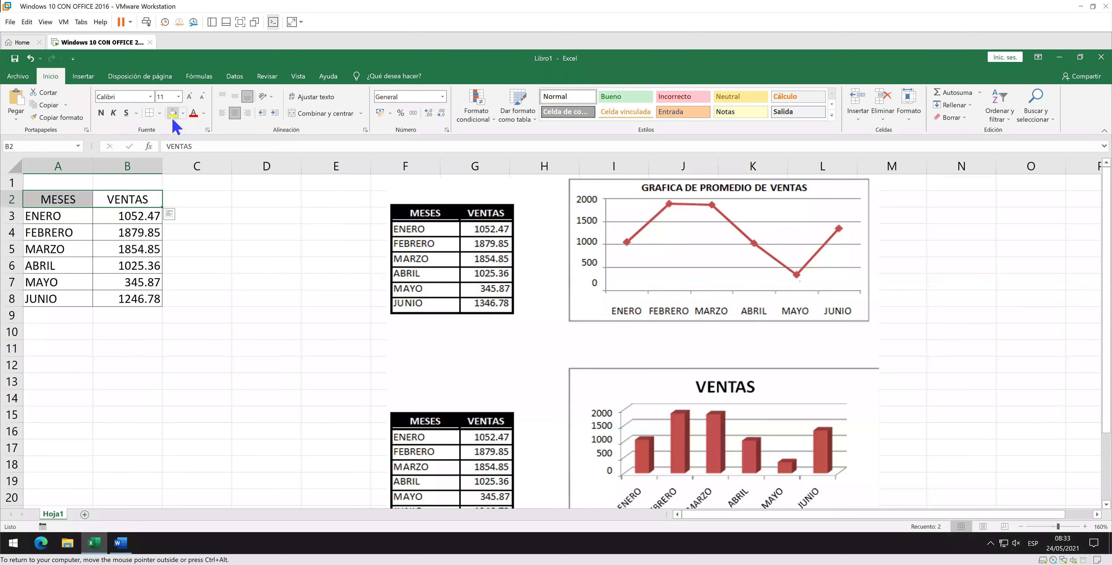
left_click(183, 113)
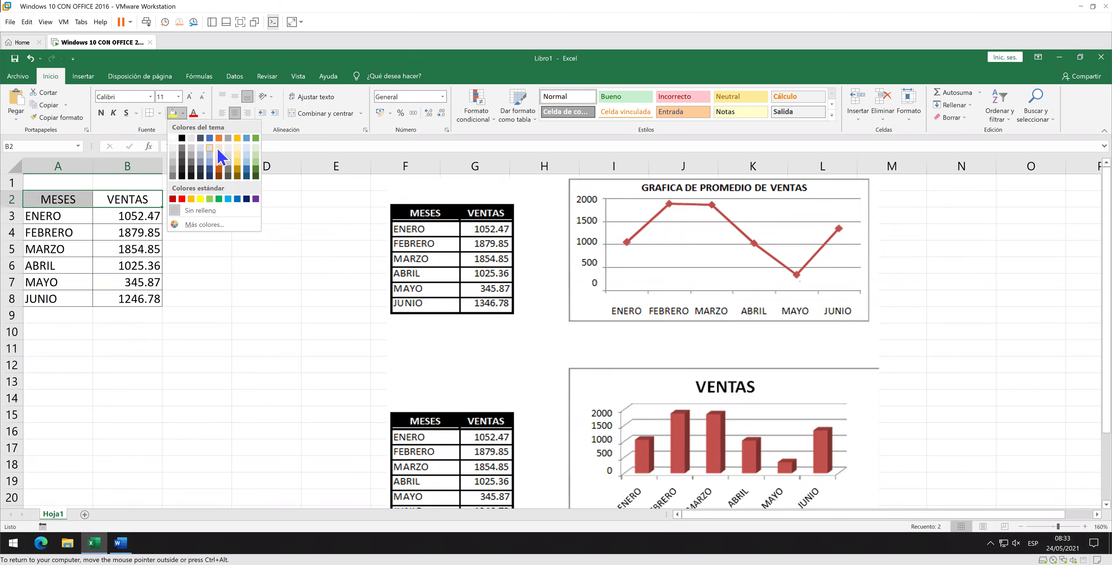
left_click(221, 170)
left_click(218, 203)
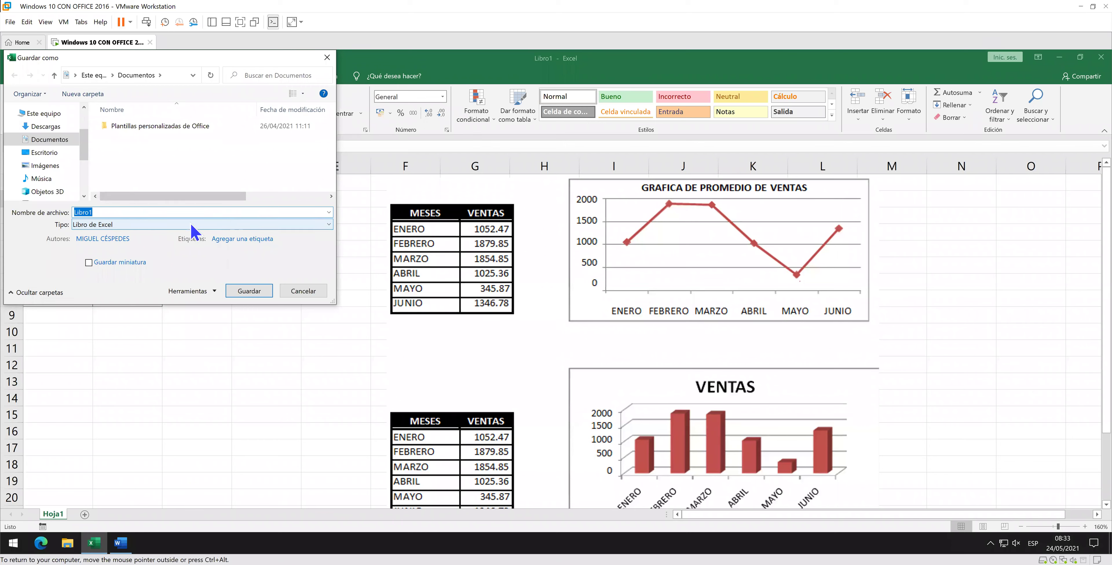
mouse_move(45, 126)
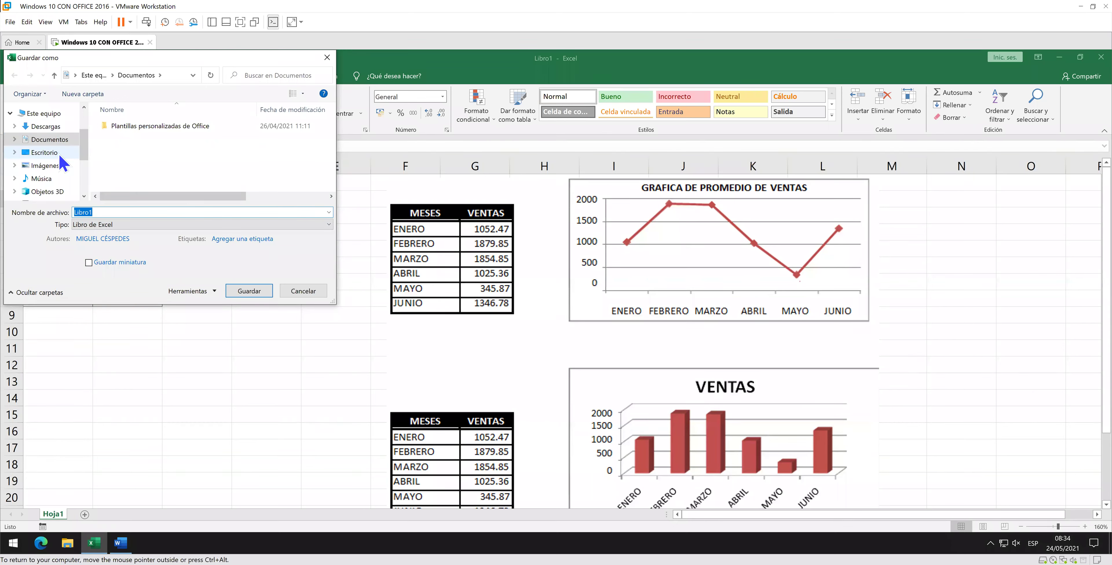
Save the workbook to the Escritorio folder under the new exercise file name.
left_click(61, 152)
left_click(130, 211)
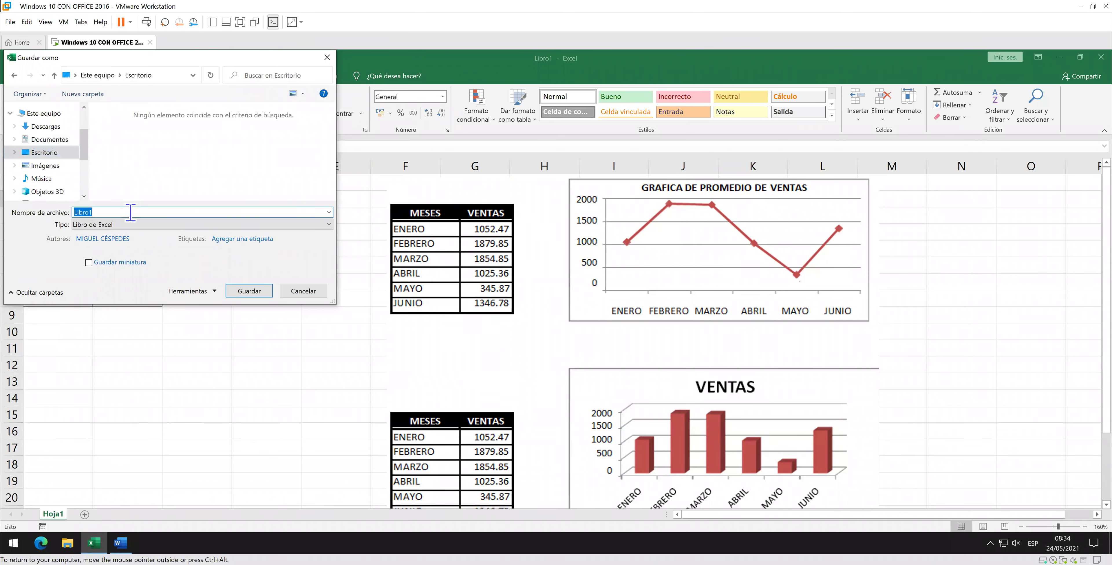
type("JER")
type("E")
type("GUE")
key("Return")
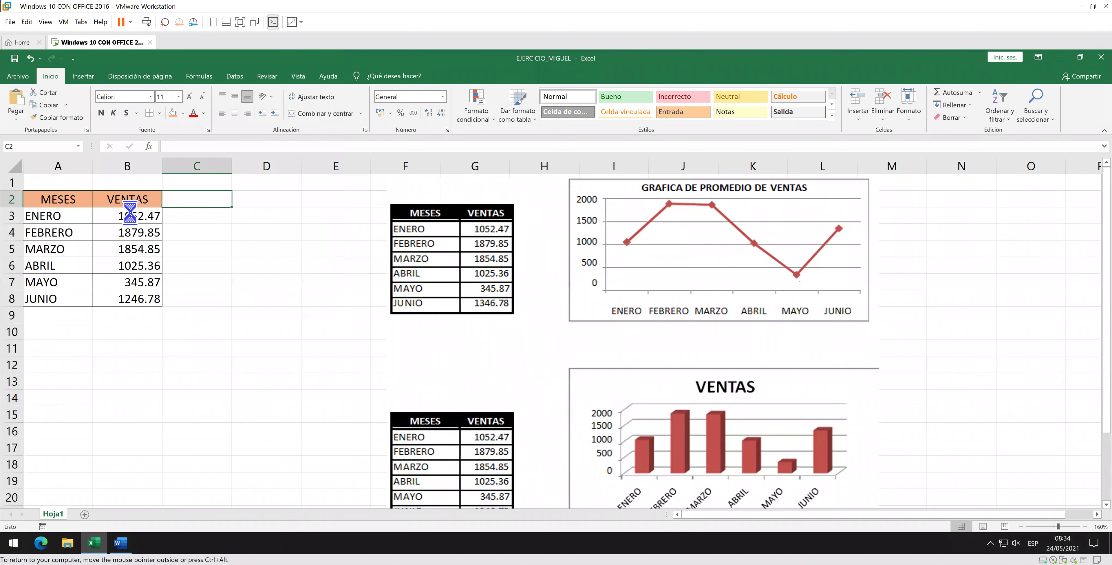
Drag the tables-and-charts picture further right toward column N.
left_click_drag(586, 309, 586, 309)
scroll(586, 309, "down", 4, "ctrl")
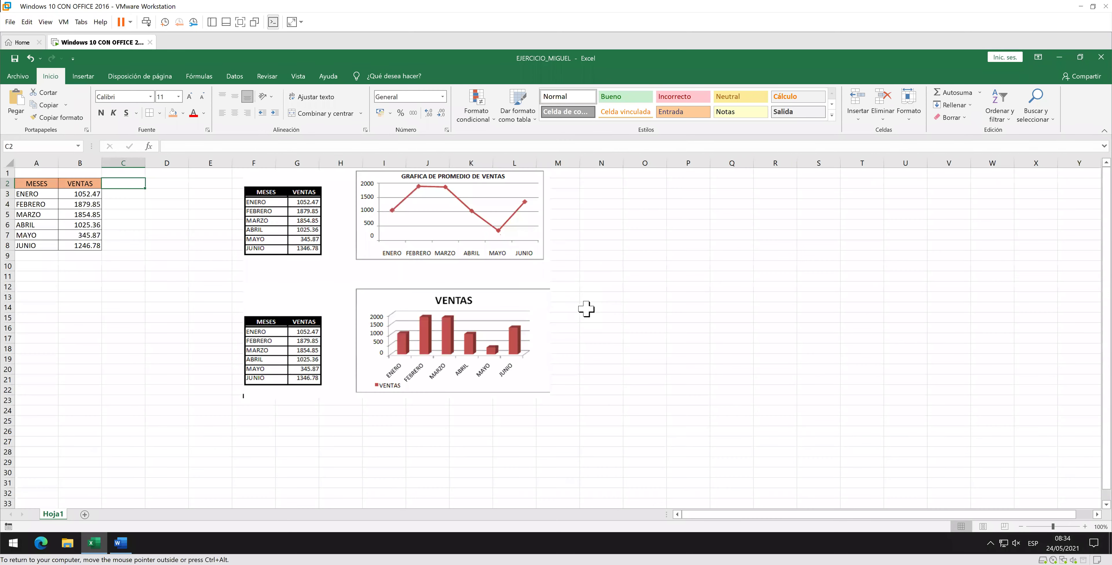
scroll(586, 309, "down", 1, "ctrl")
scroll(461, 252, "down", 1, "ctrl")
left_click_drag(331, 221, 570, 232)
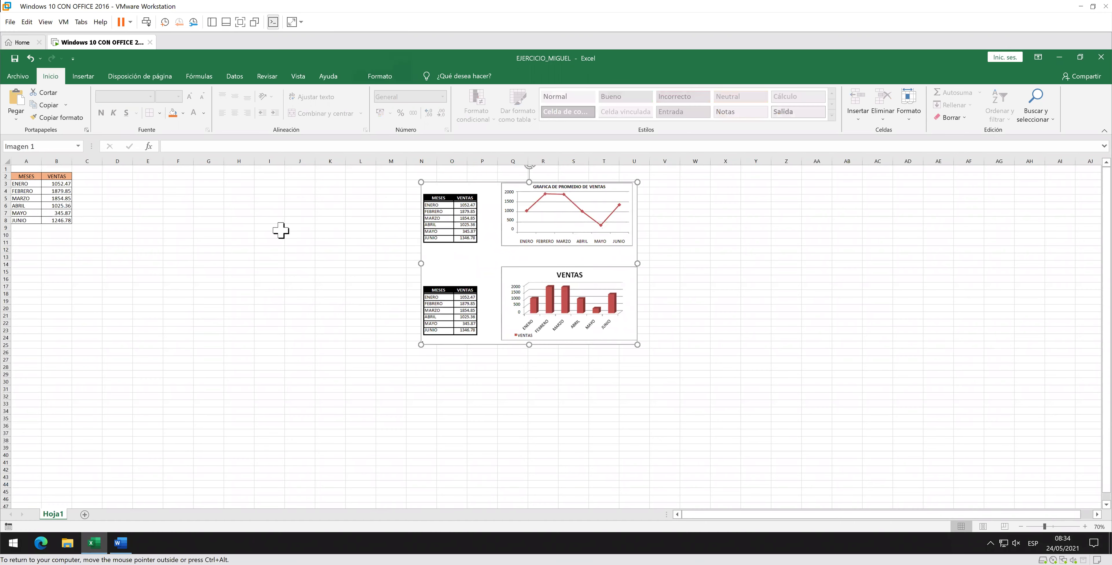
scroll(171, 235, "up", 1, "ctrl")
scroll(171, 237, "up", 2, "ctrl")
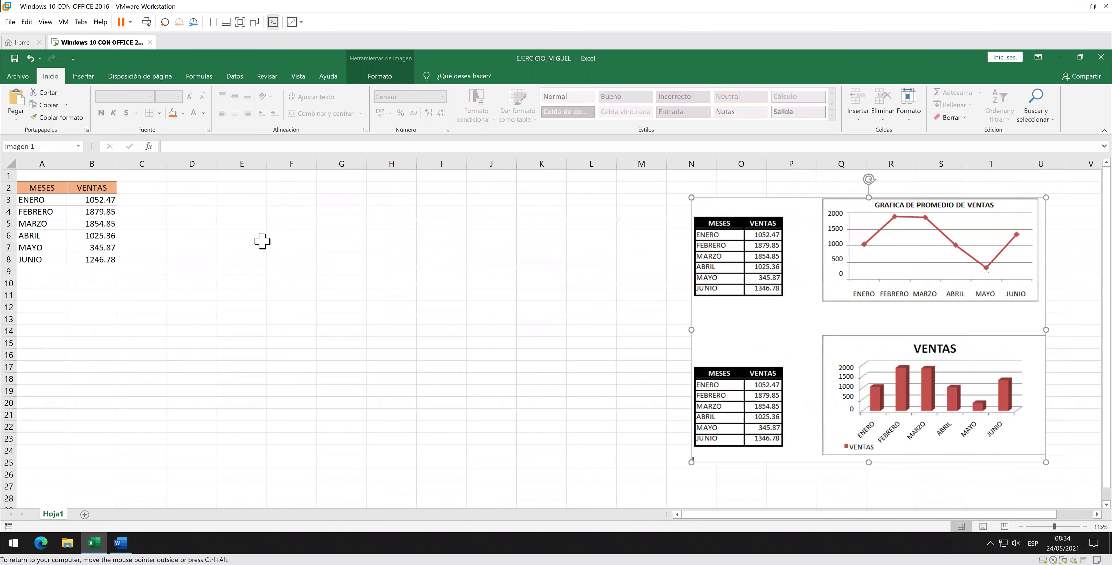
scroll(262, 241, "right", 2)
left_click(494, 367)
key("ctrl+Home")
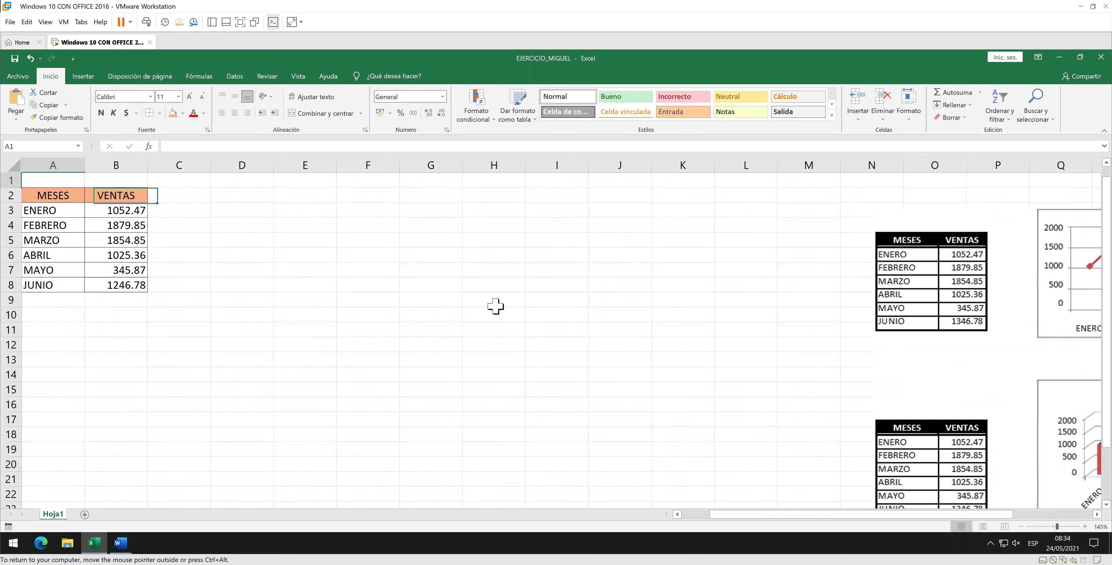
Shift the picture back left so it spans columns J–P, right of the data.
scroll(496, 304, "up", 2, "ctrl")
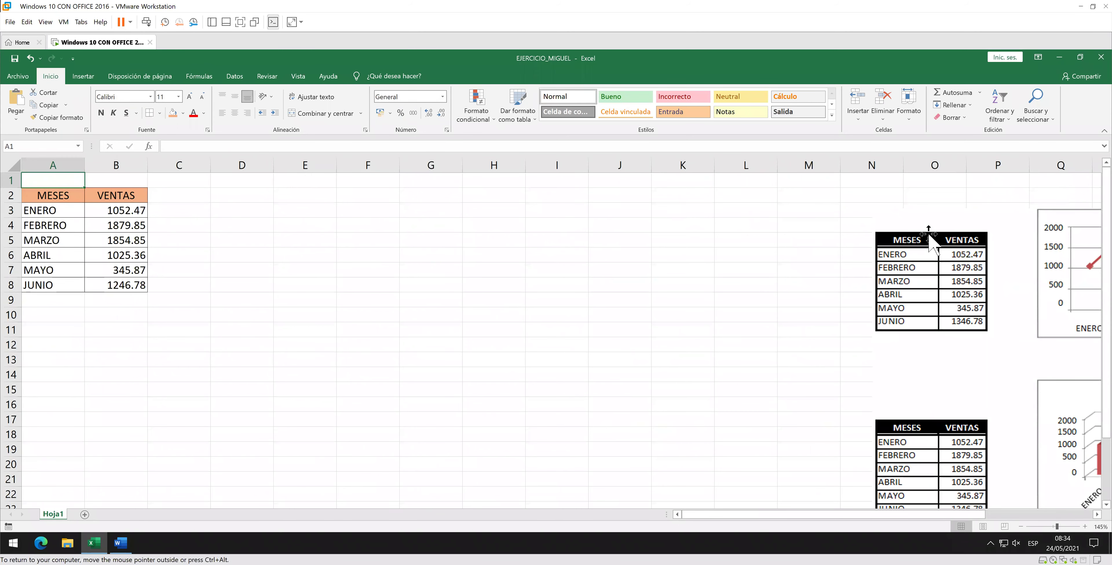
left_click(920, 231)
left_click_drag(920, 231, 653, 213)
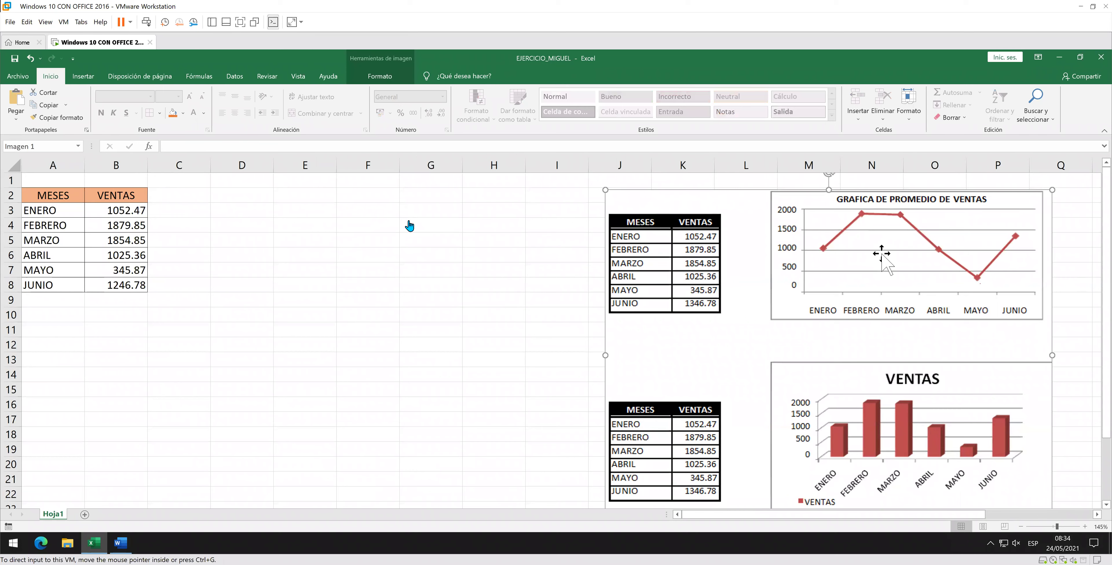
left_click(145, 225)
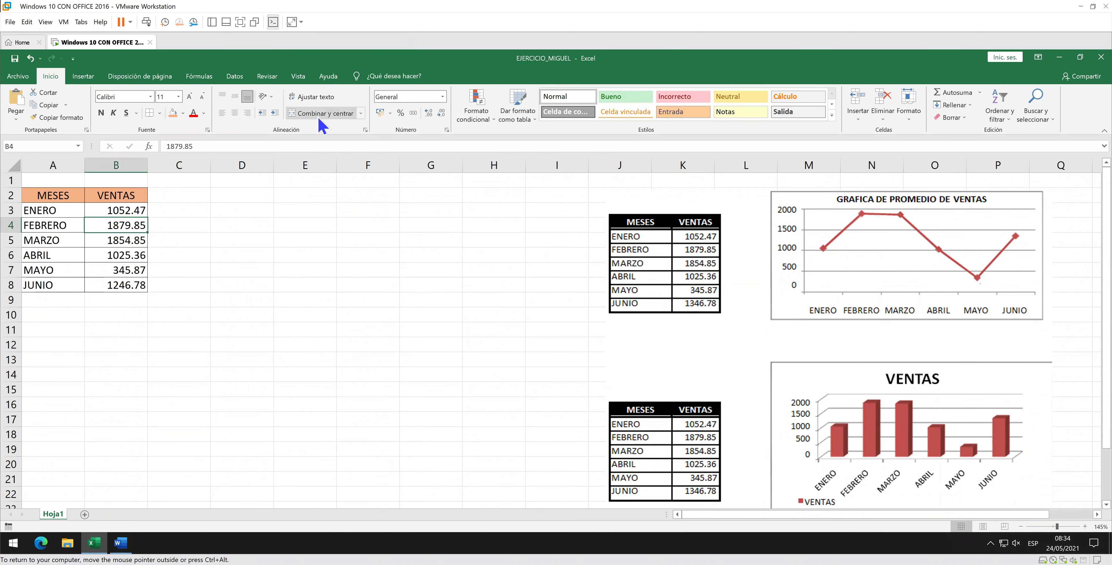
left_click(88, 80)
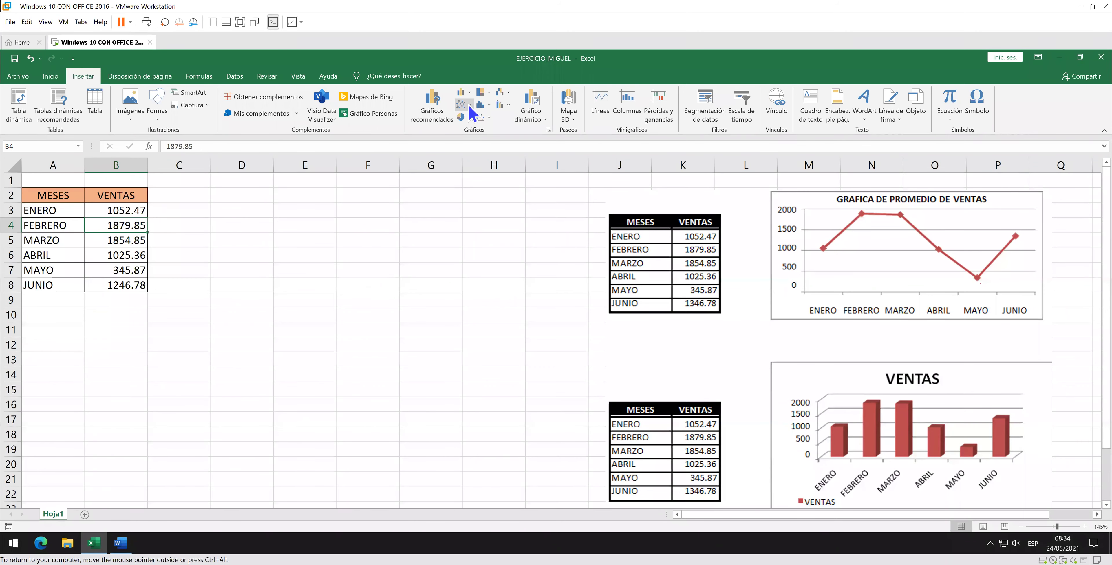
left_click(432, 110)
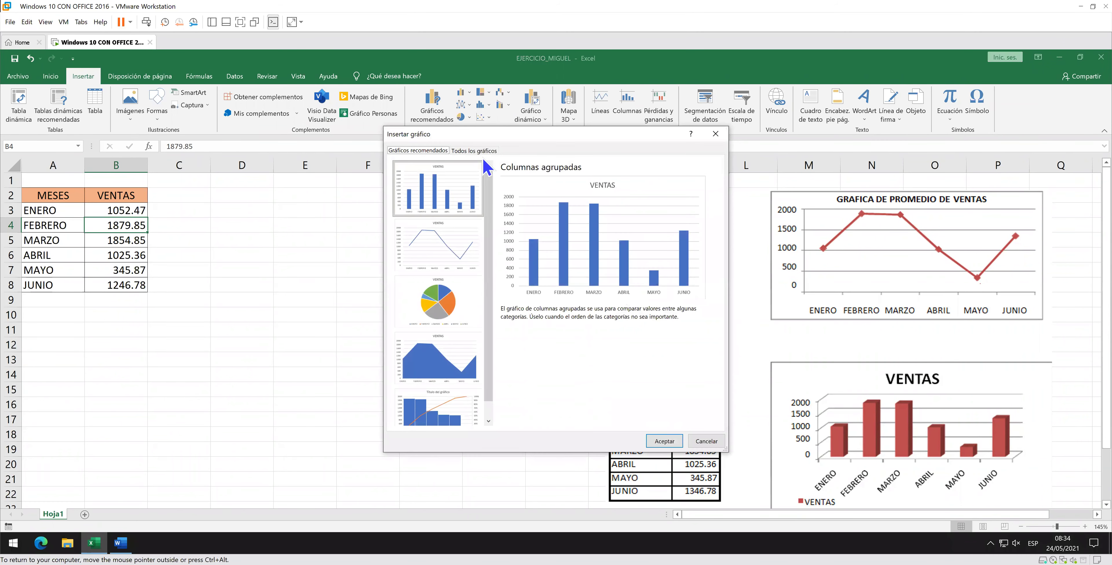
left_click_drag(506, 137, 360, 139)
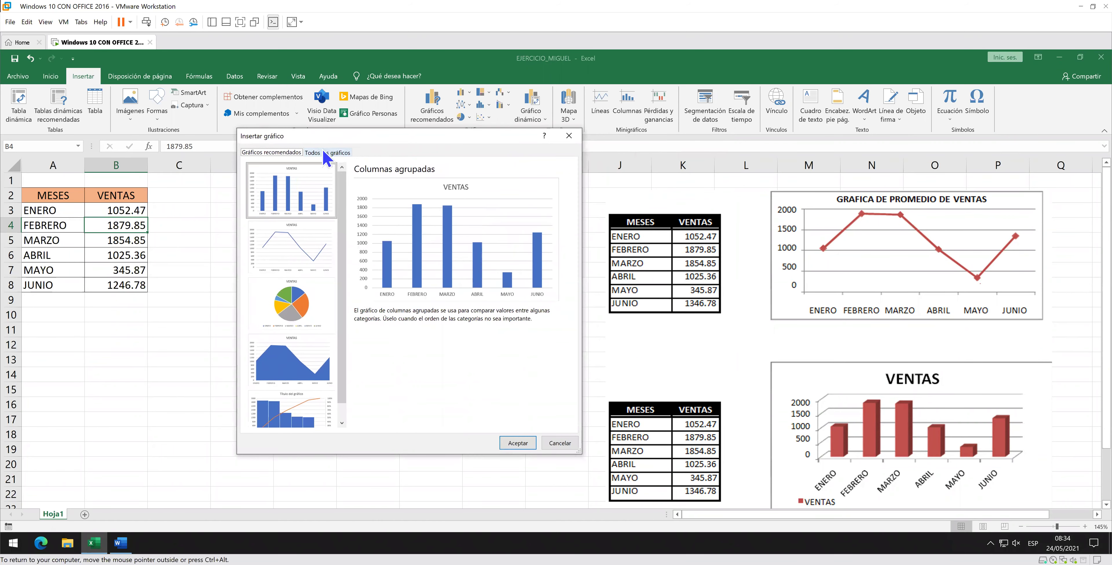
left_click(324, 152)
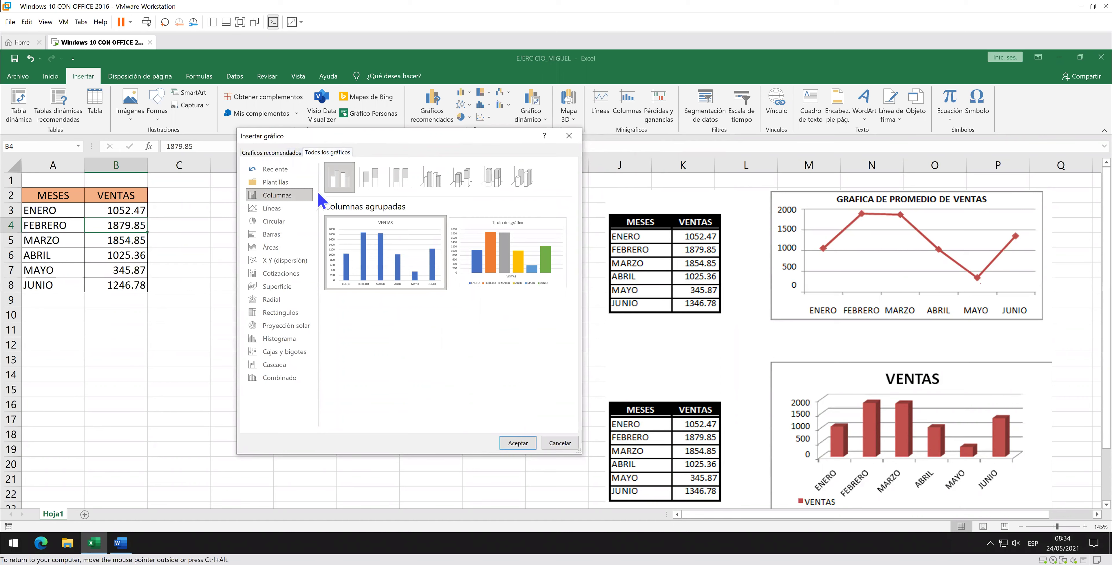
left_click(308, 215)
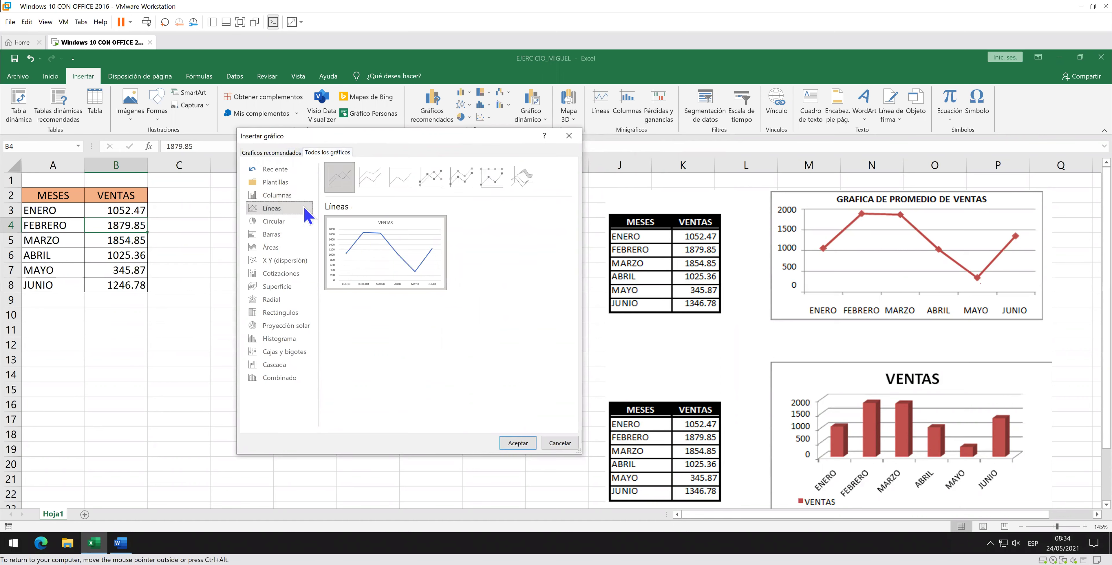
left_click(438, 191)
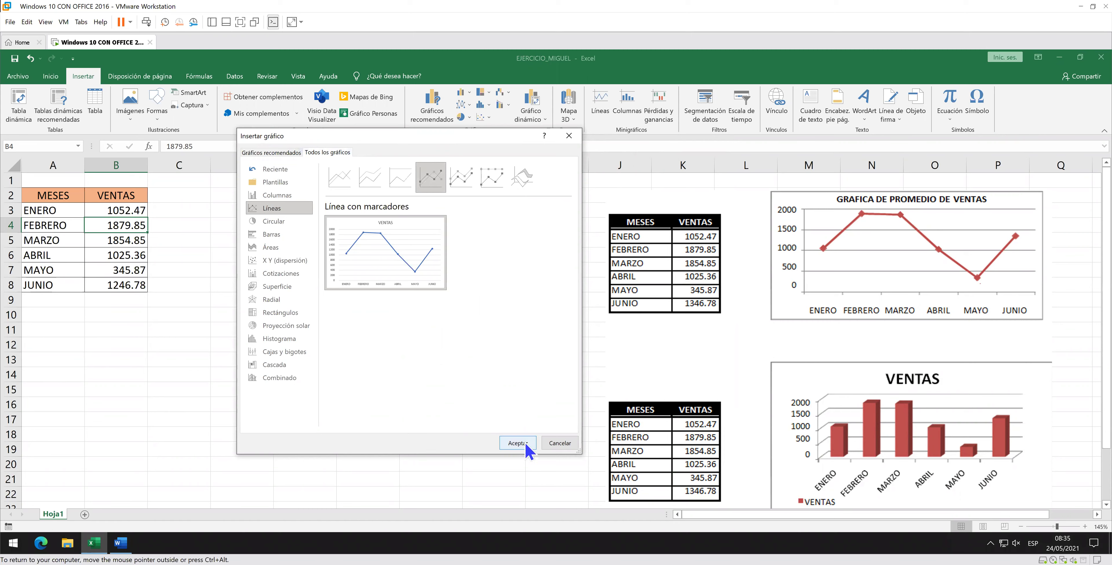
left_click(555, 446)
left_click(138, 270)
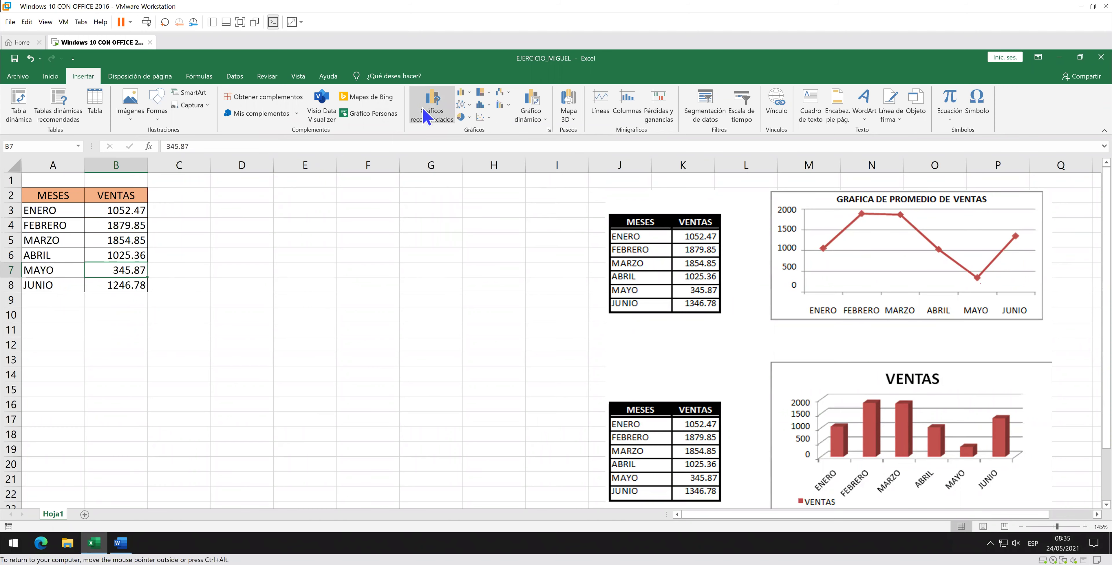
Insert a Línea con marcadores chart of VENTAS from Todos los gráficos > Líneas.
left_click(429, 114)
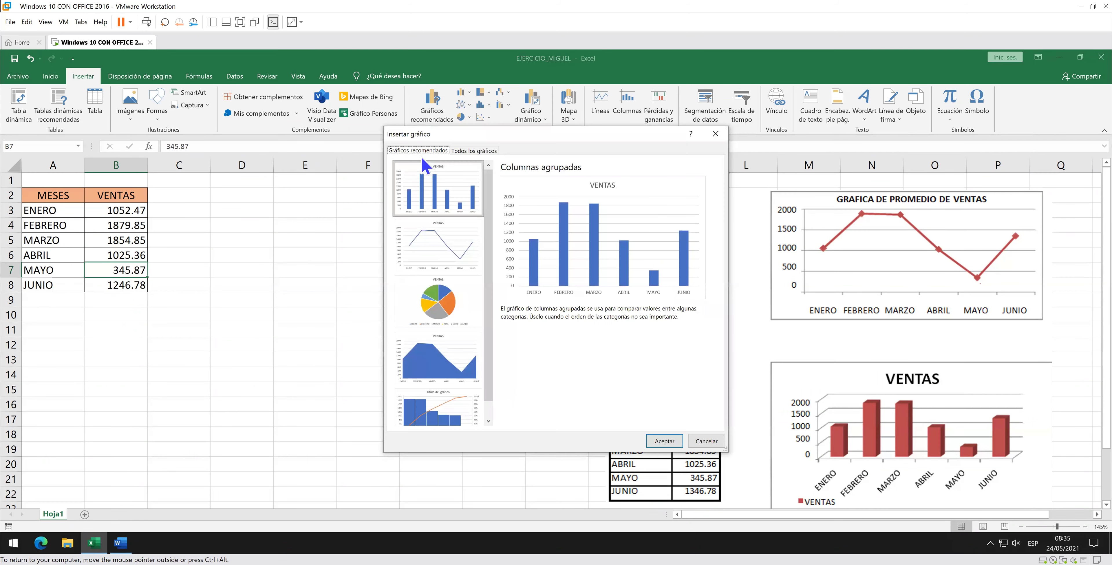
left_click(486, 154)
left_click_drag(503, 135, 335, 166)
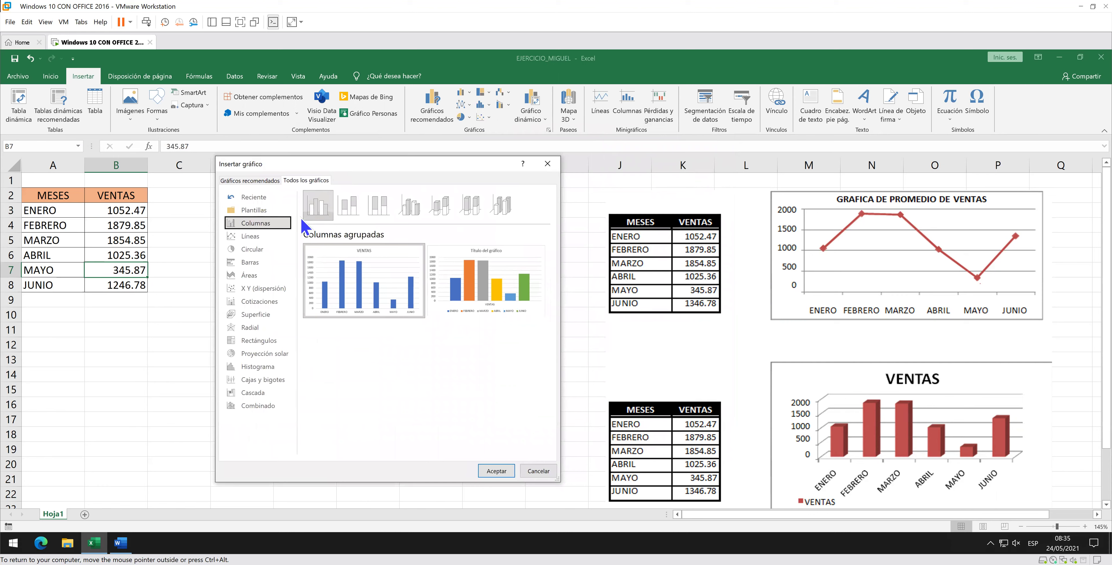
left_click(277, 238)
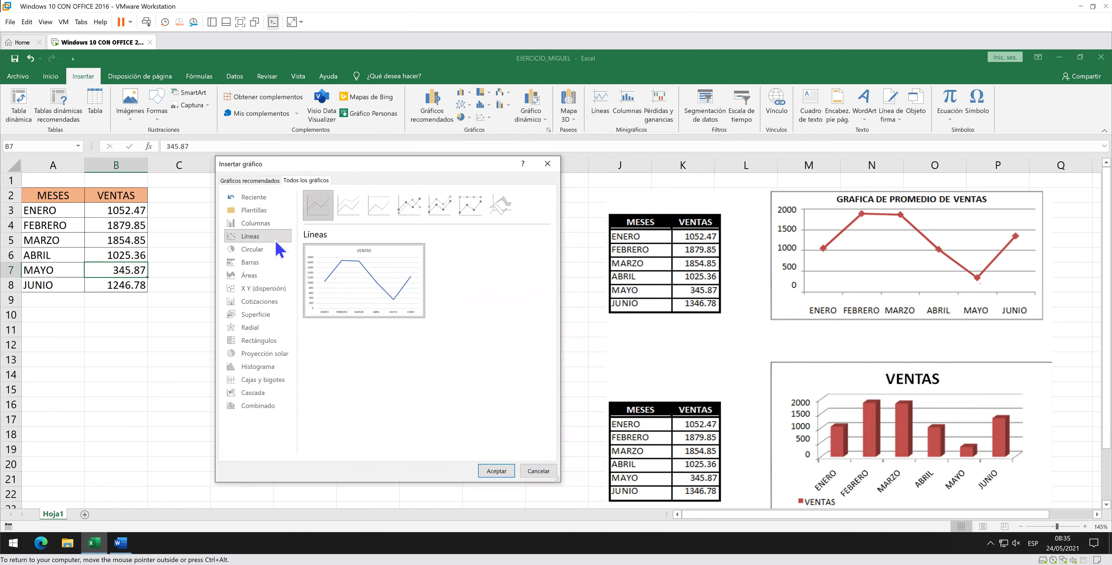
left_click(410, 211)
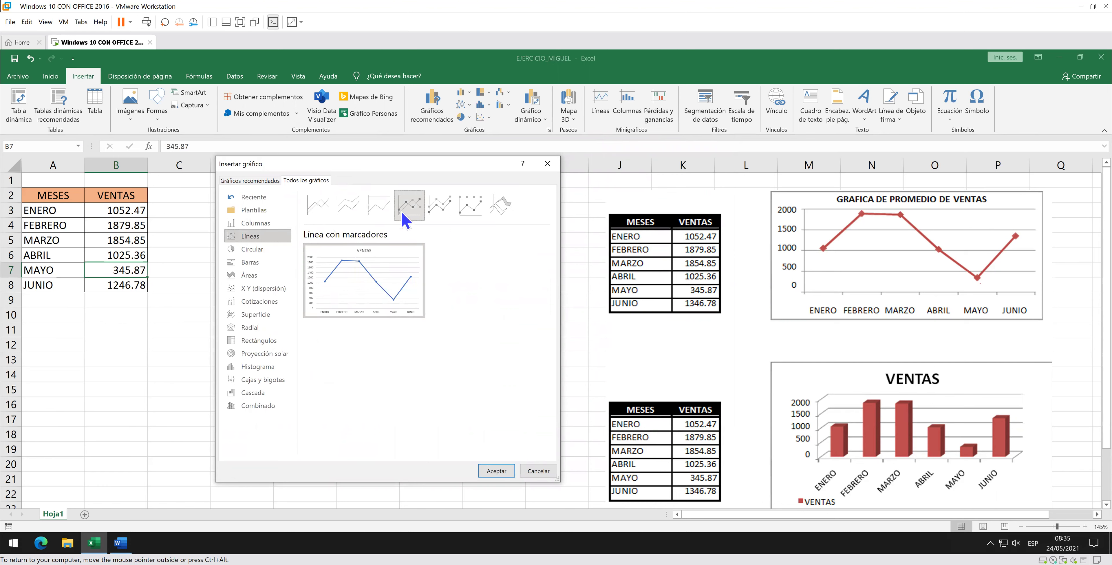
left_click(496, 470)
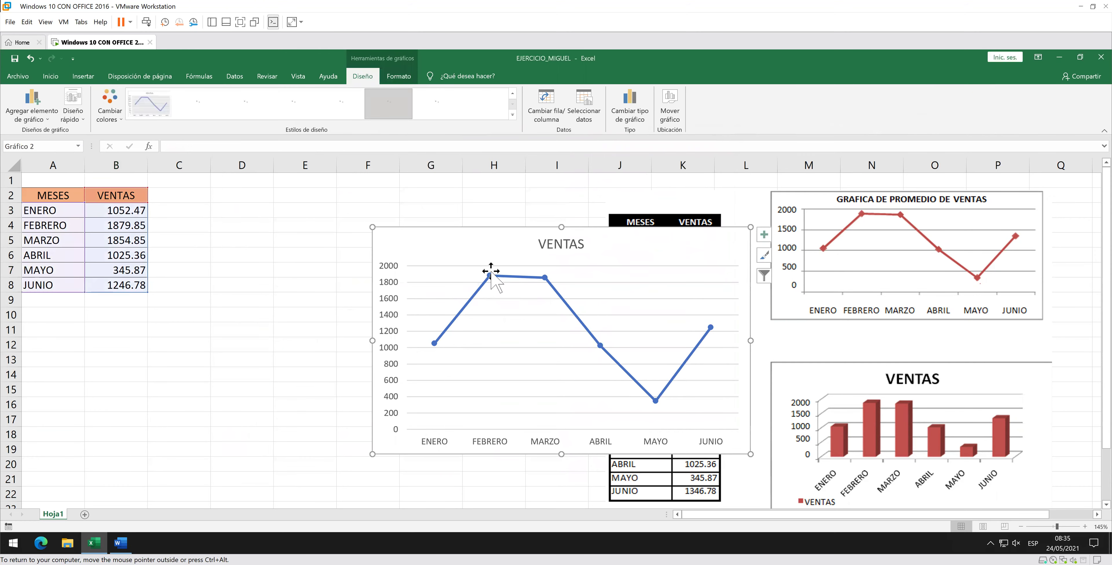
Move the VENTAS line chart over columns C–I and select its line series under Formato.
left_click_drag(517, 233, 341, 202)
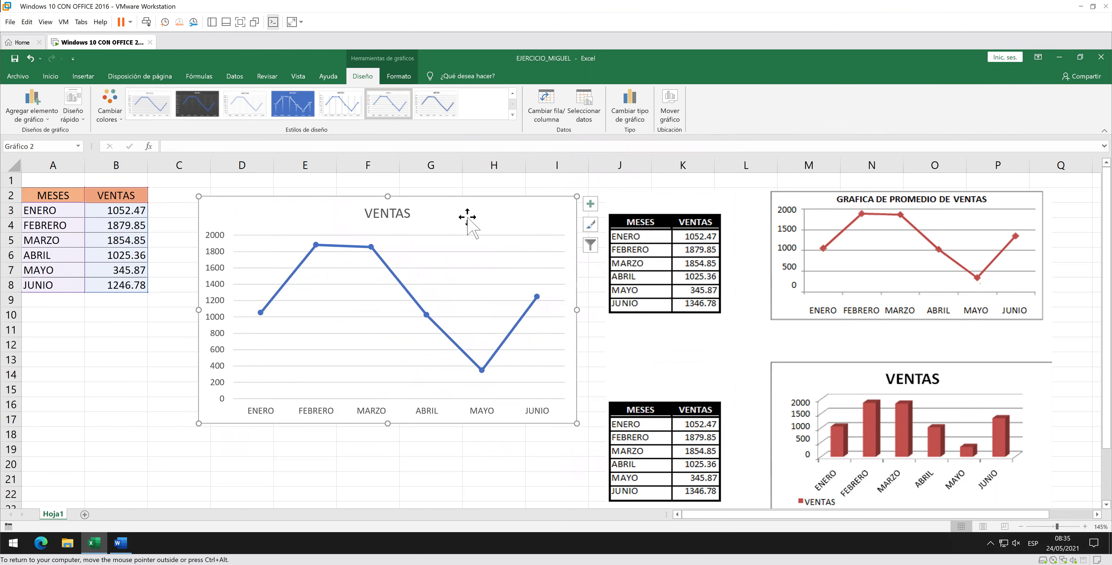
left_click(400, 77)
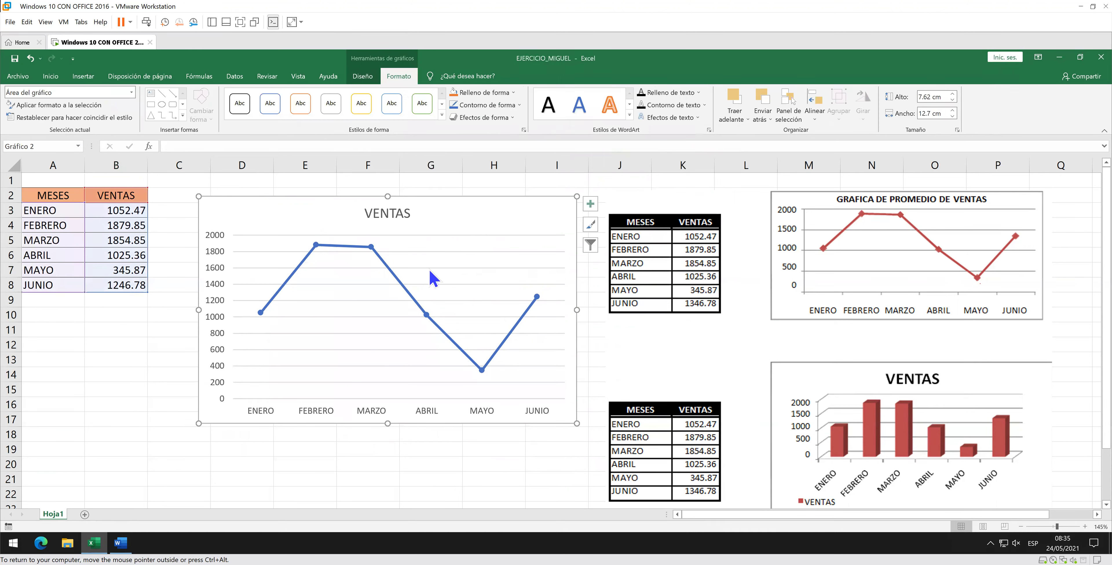
left_click(399, 282)
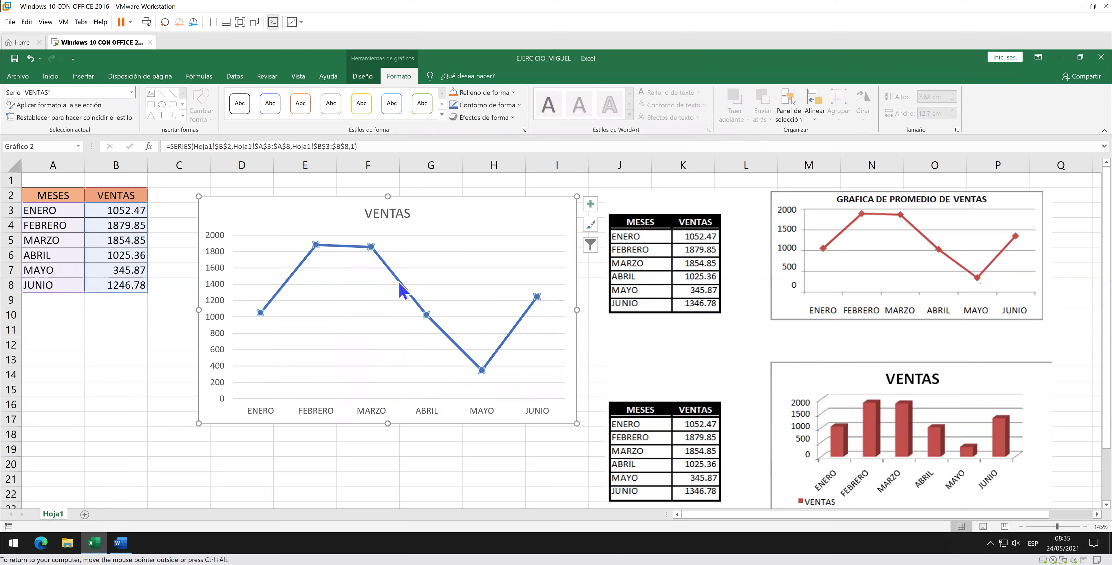
Change the VENTAS line series outline colour to red.
right_click(399, 283)
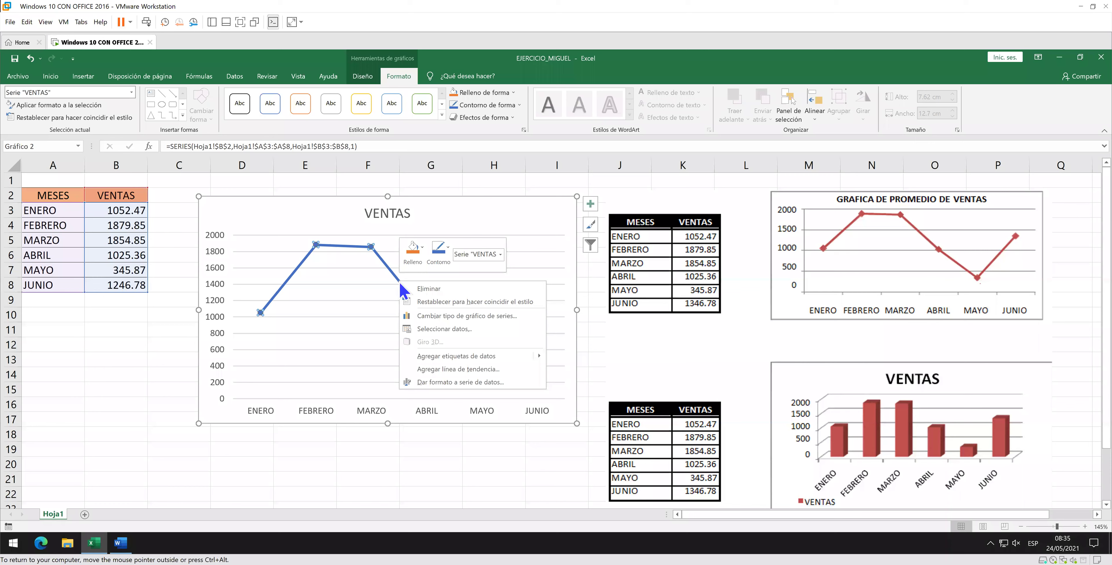
left_click(451, 259)
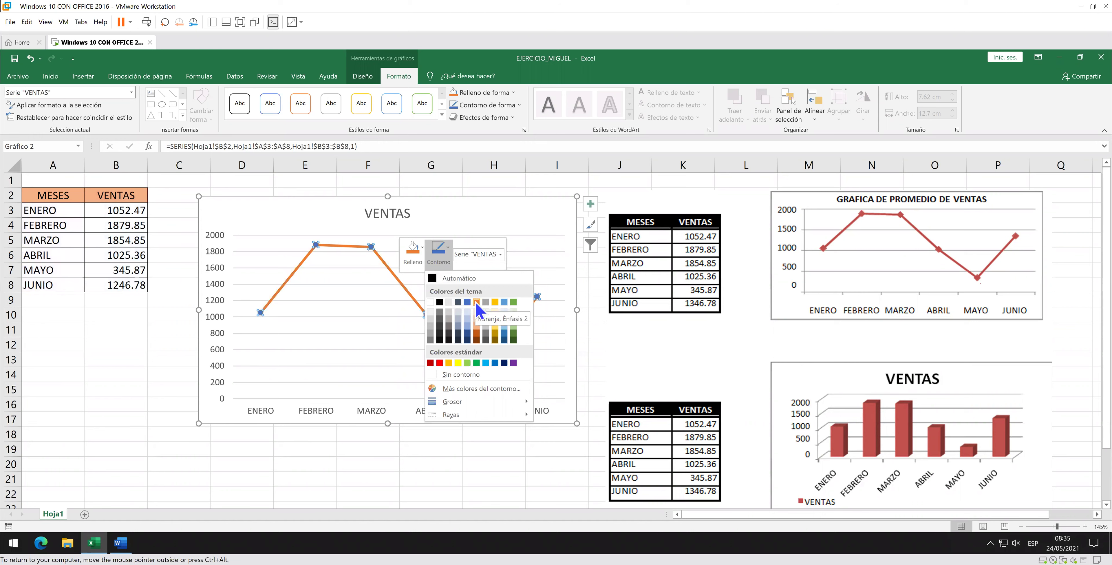
left_click(439, 363)
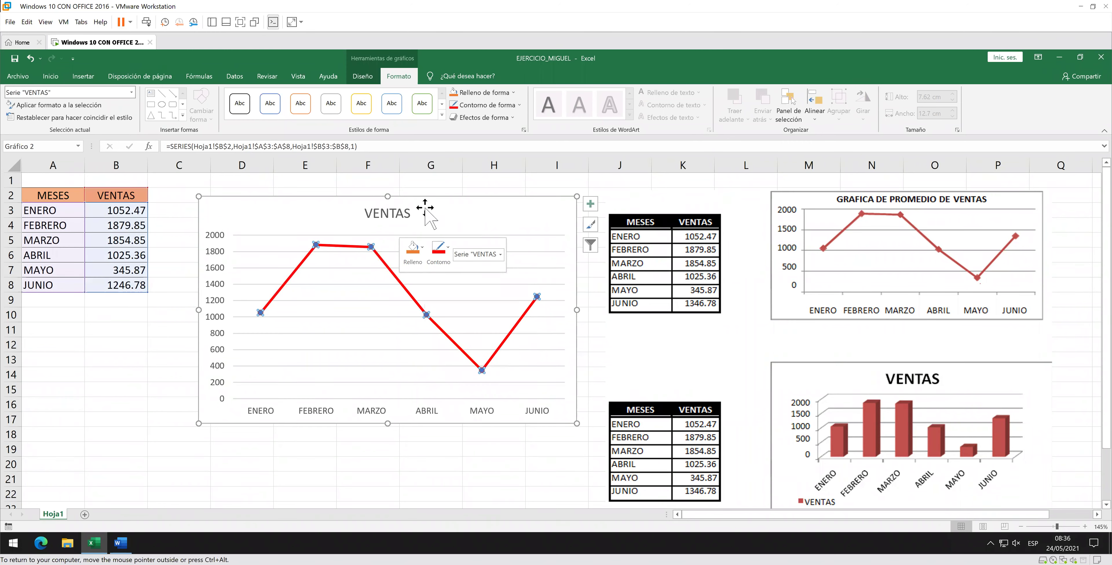
left_click(402, 212)
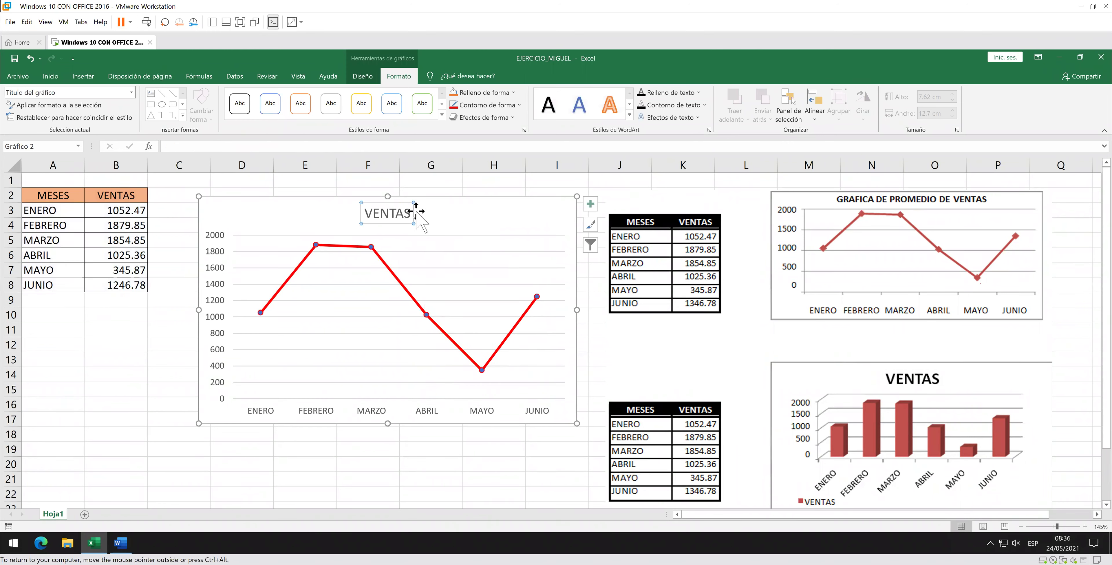
Replace the chart title with 'GRÁFICA DE PROMEDIO DE VENTAS', fixing the VEBNTAS typo.
left_click_drag(410, 212, 367, 213)
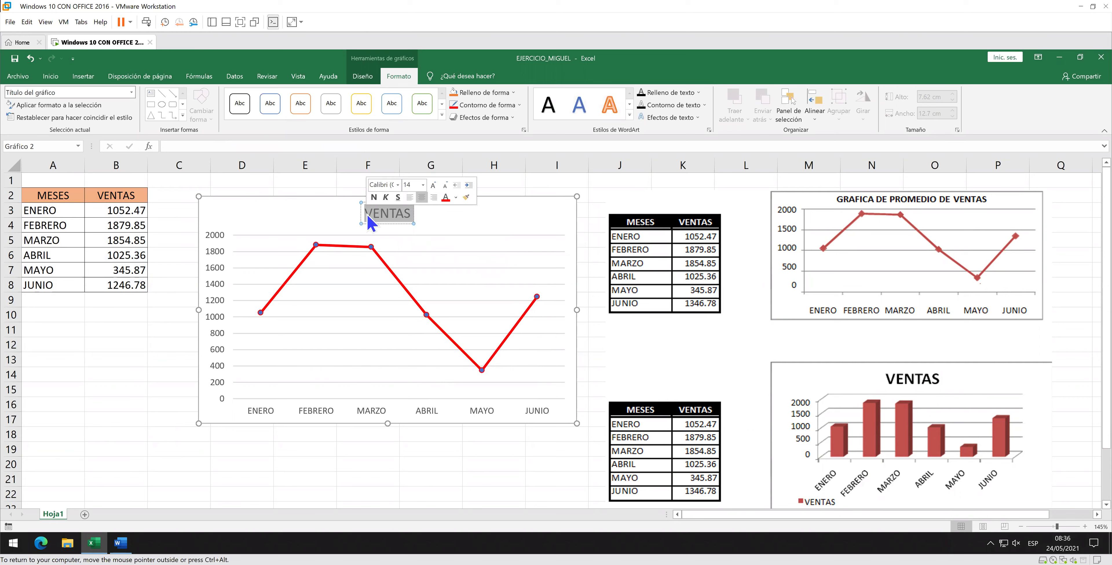
type("GRÁFICA")
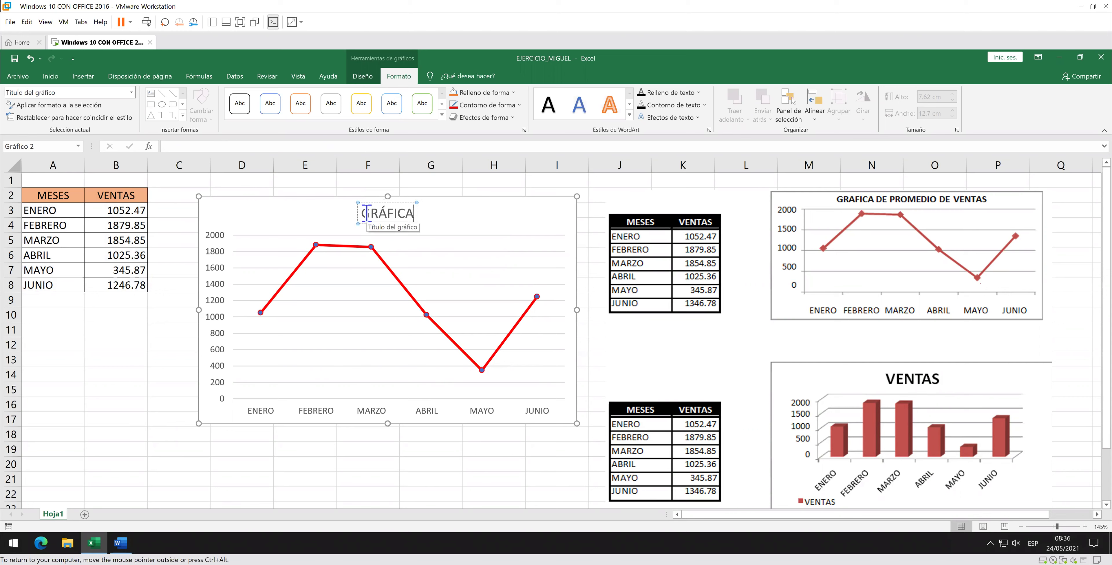
type(" DE PROMEDIO")
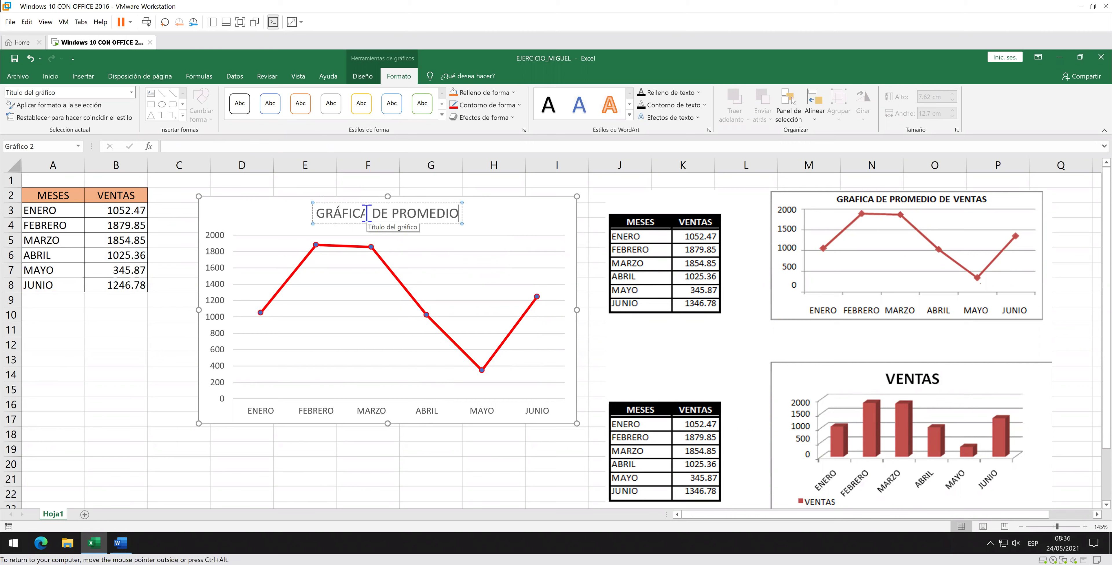
type(" DE VEBNTAS")
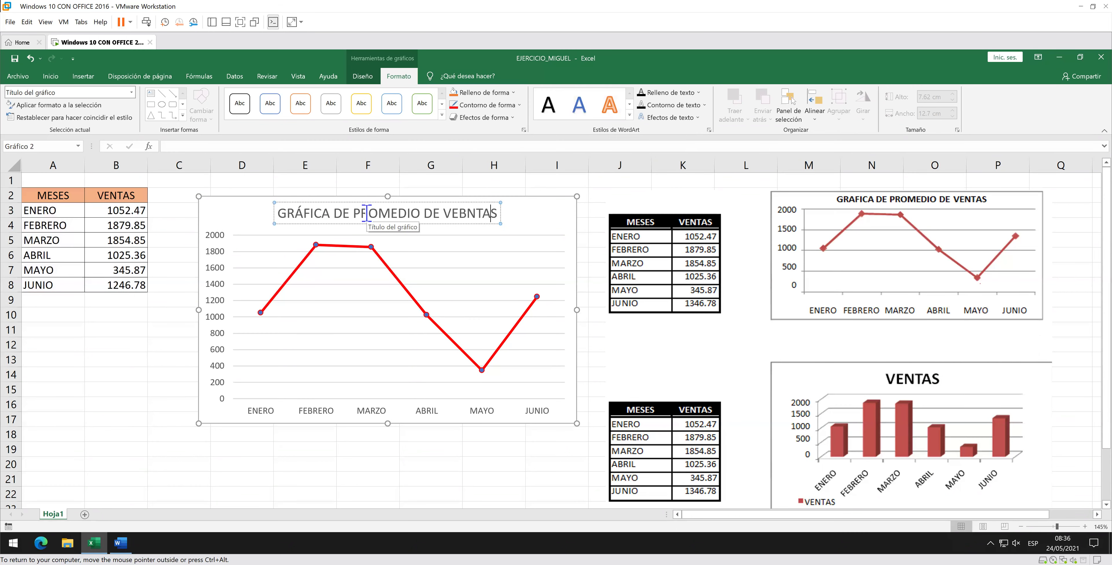
key("Left")
key("Left")
key("Left")
key("BackSpace")
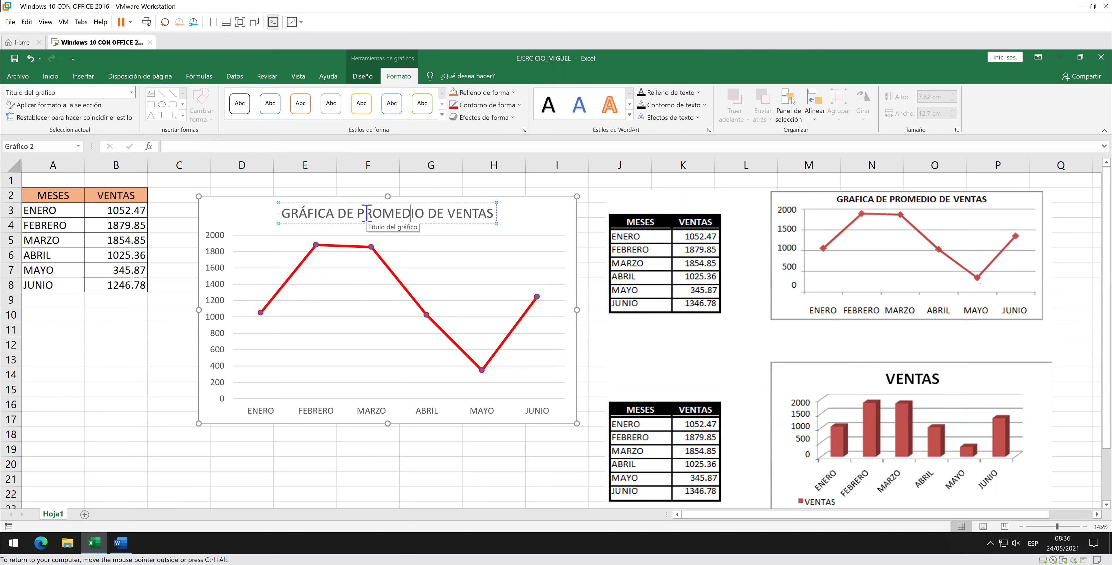
left_click(618, 190)
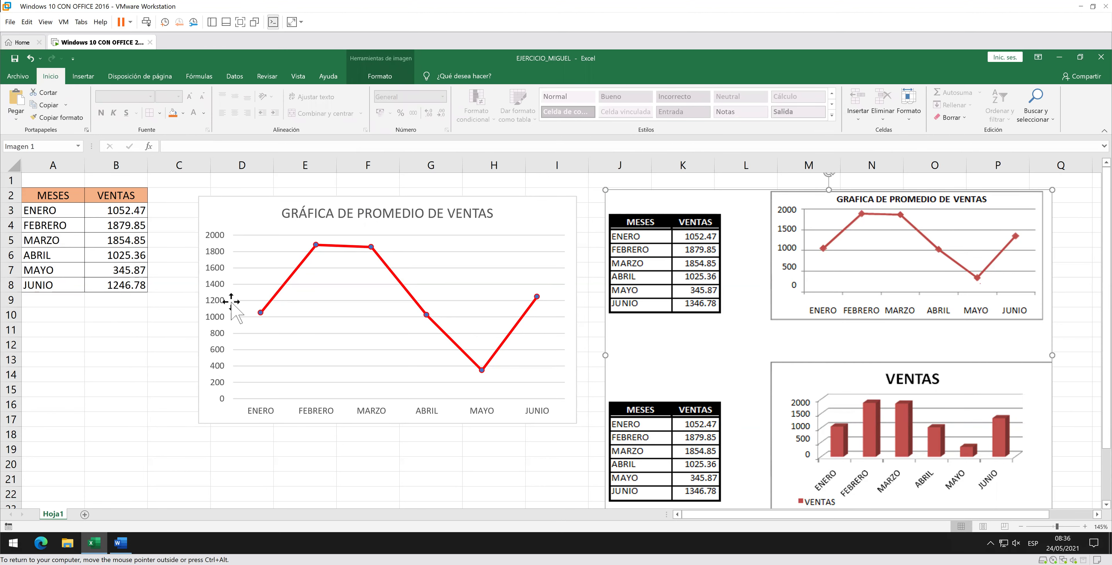
Open the vertical axis formatting pane and expand its bounds and units options.
left_click(221, 238)
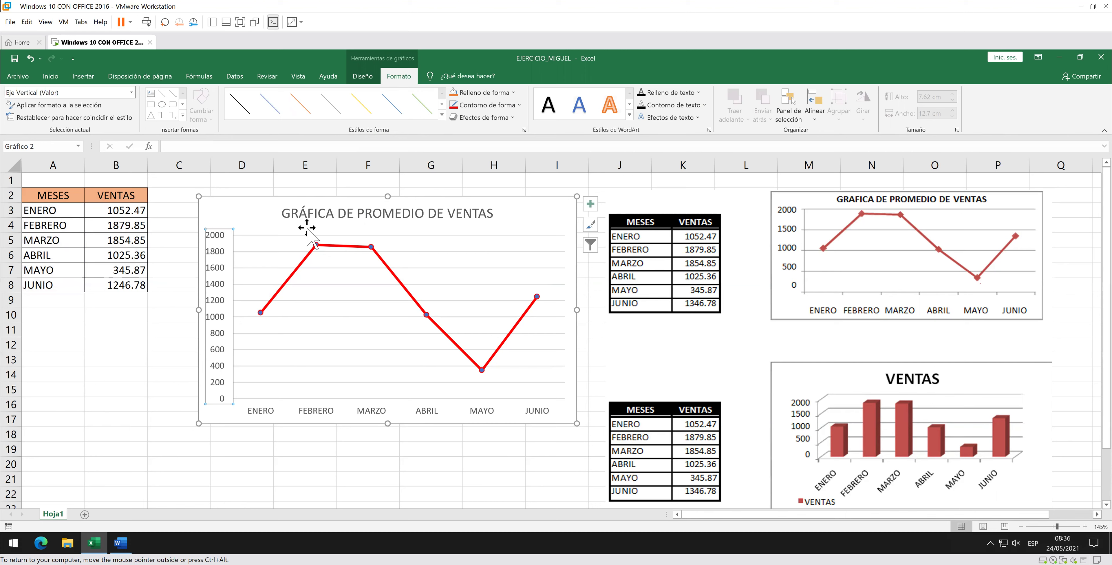
left_click(222, 234)
double_click(224, 238)
left_click(222, 234)
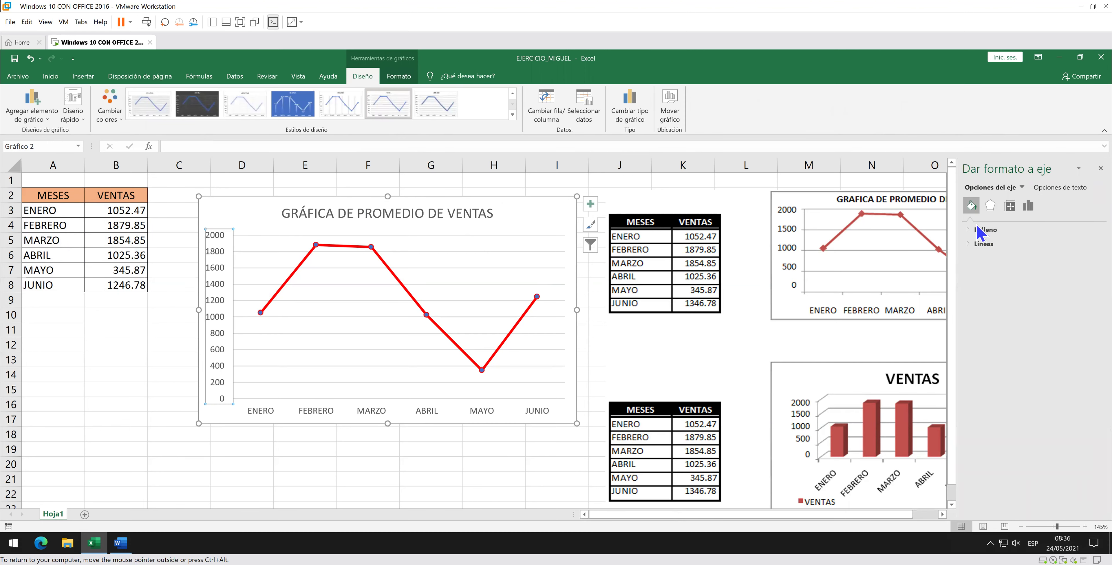
left_click(989, 206)
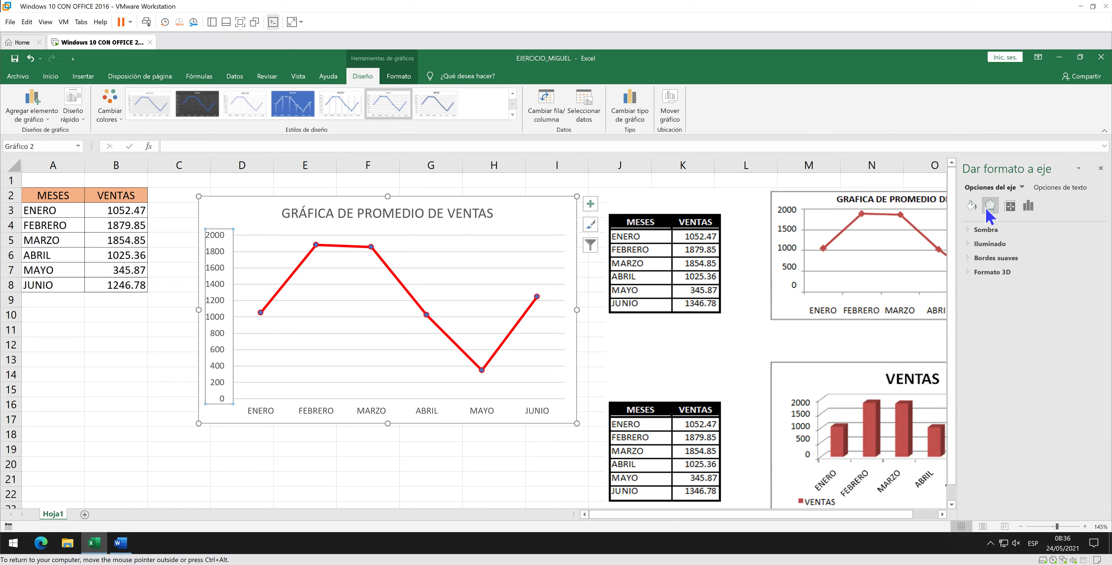
left_click(1009, 210)
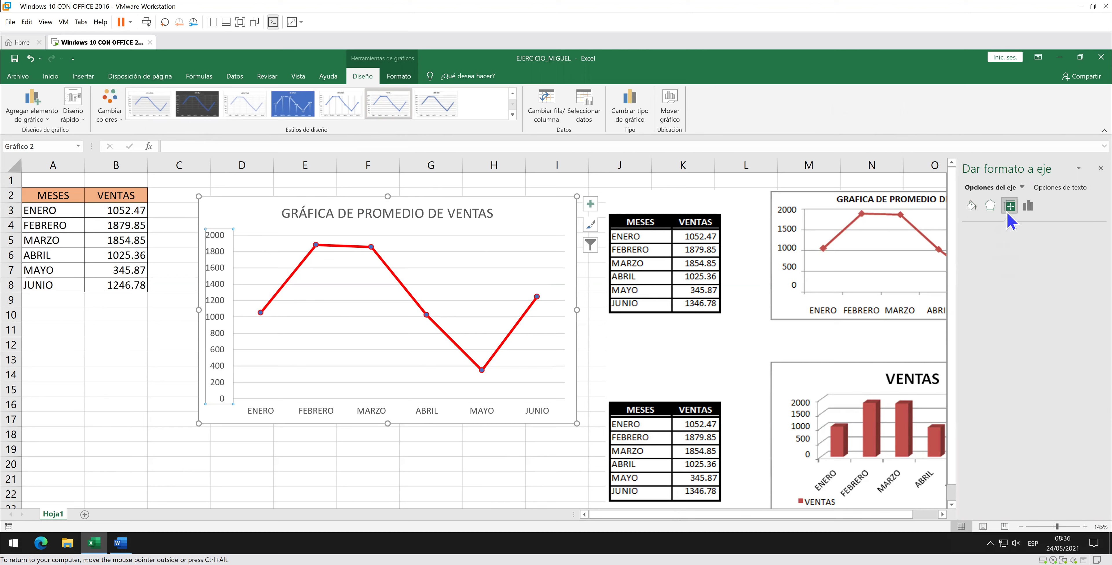
left_click(1036, 210)
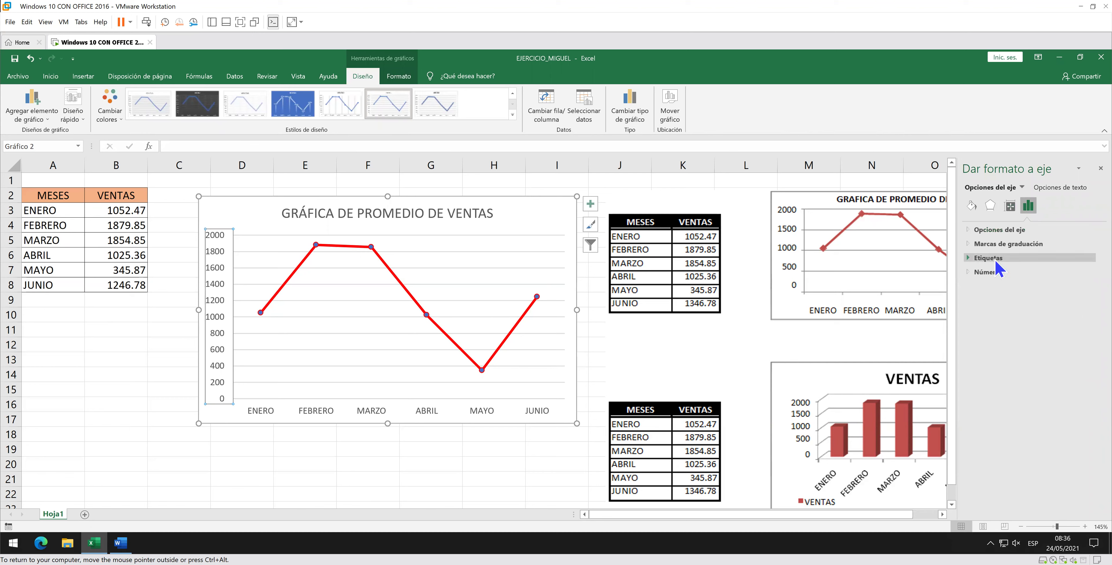
left_click(970, 276)
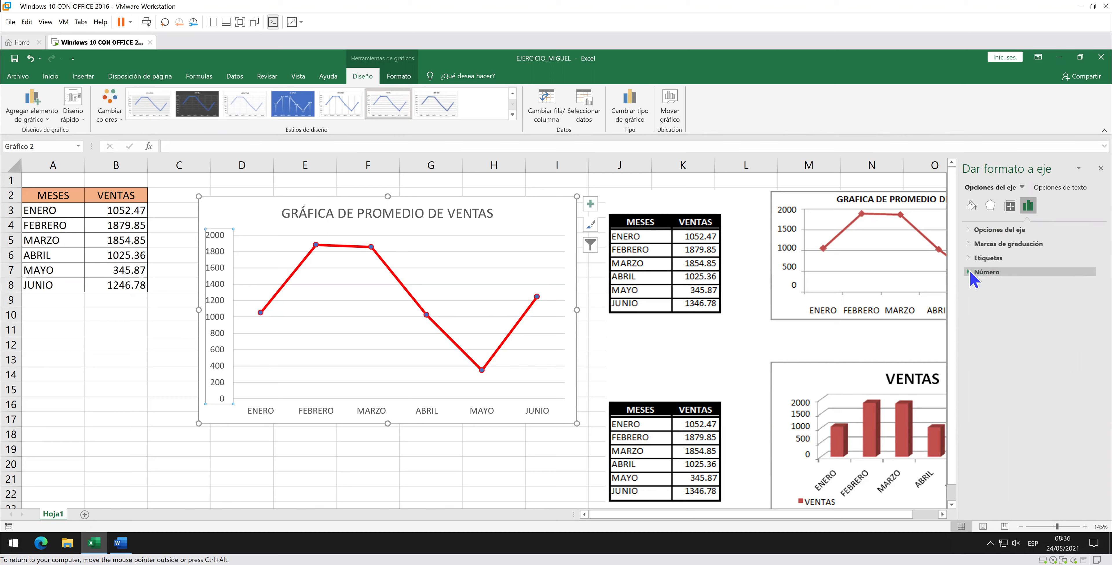
left_click(969, 259)
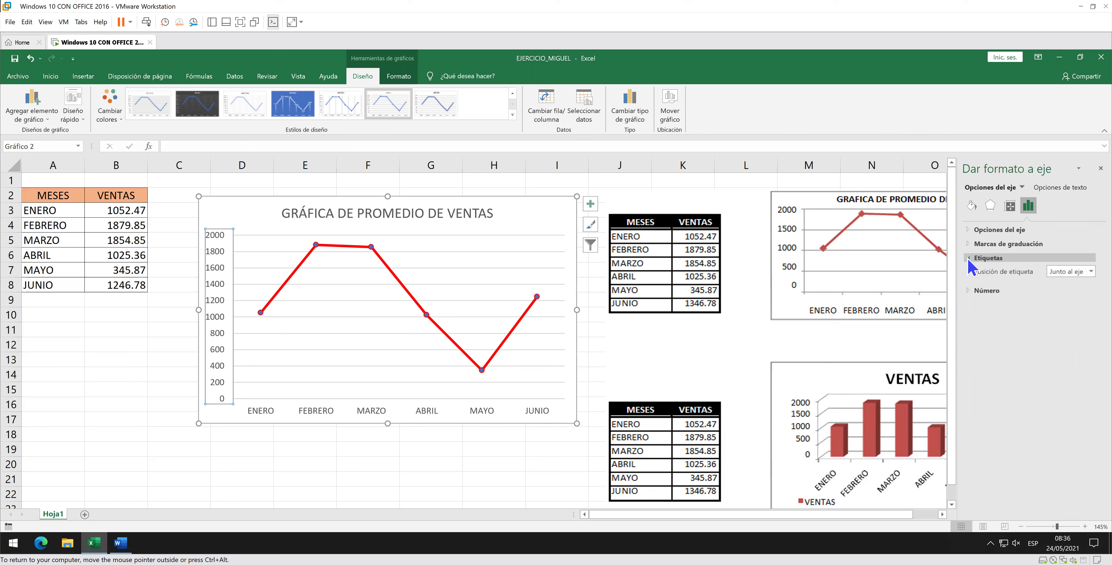
left_click(968, 257)
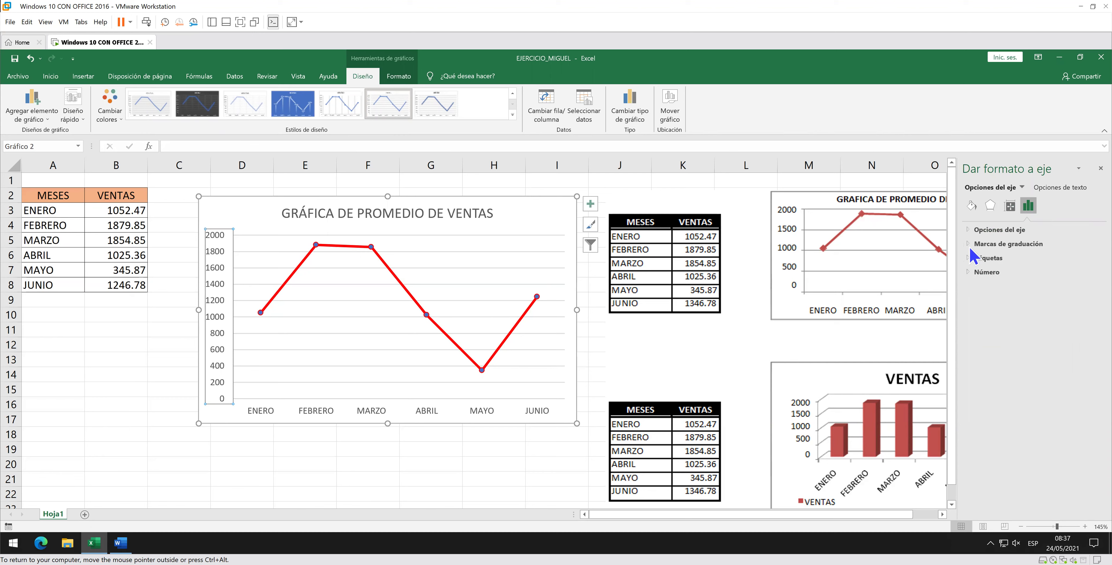
left_click(970, 244)
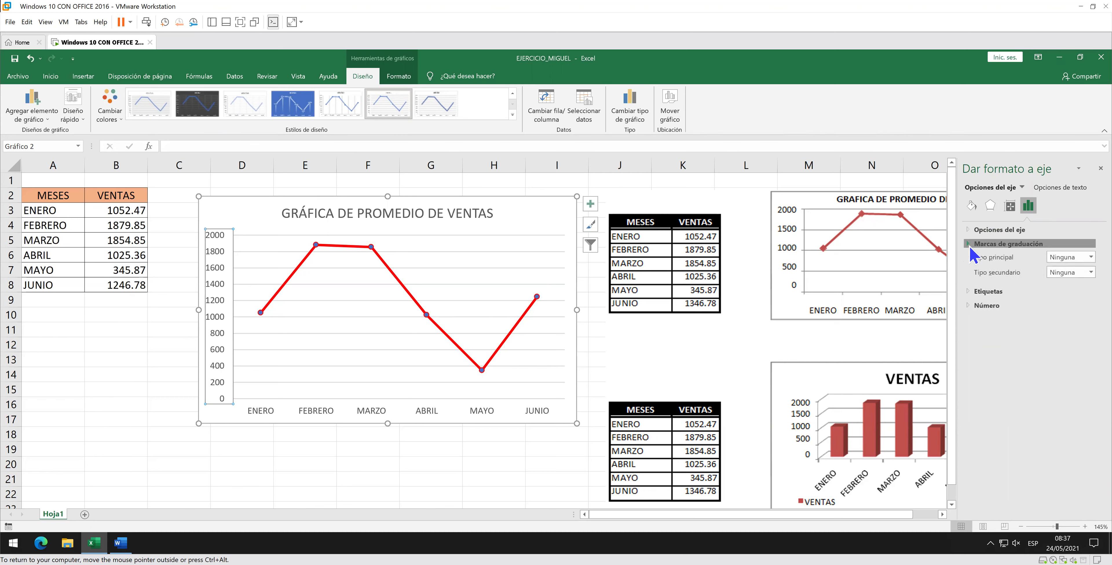
left_click(969, 243)
left_click(968, 229)
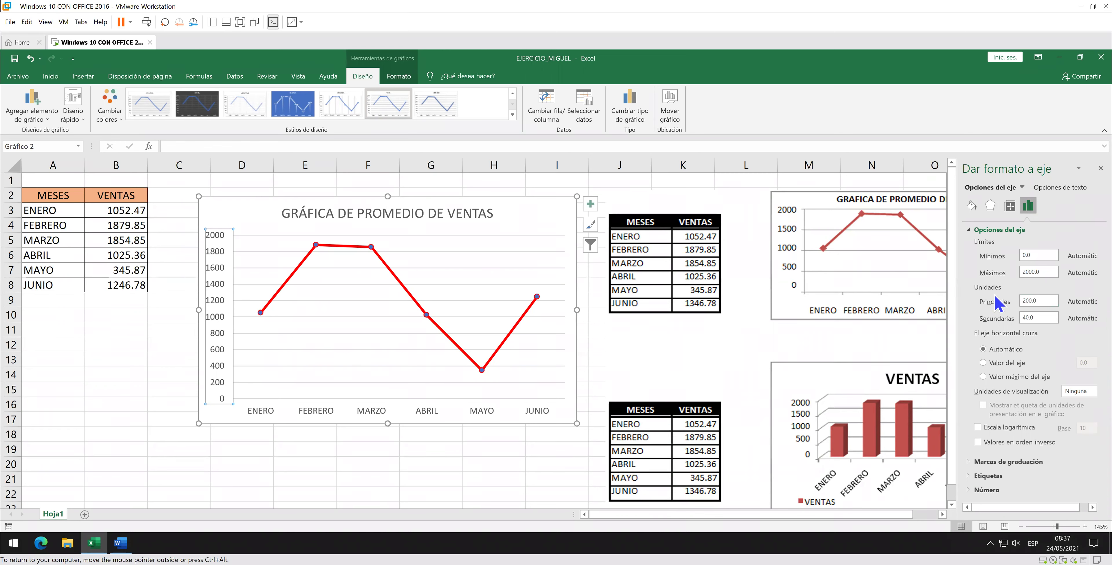
Set the vertical axis major unit to 500 and close the pane.
left_click(1043, 300)
type("500")
left_click(1046, 317)
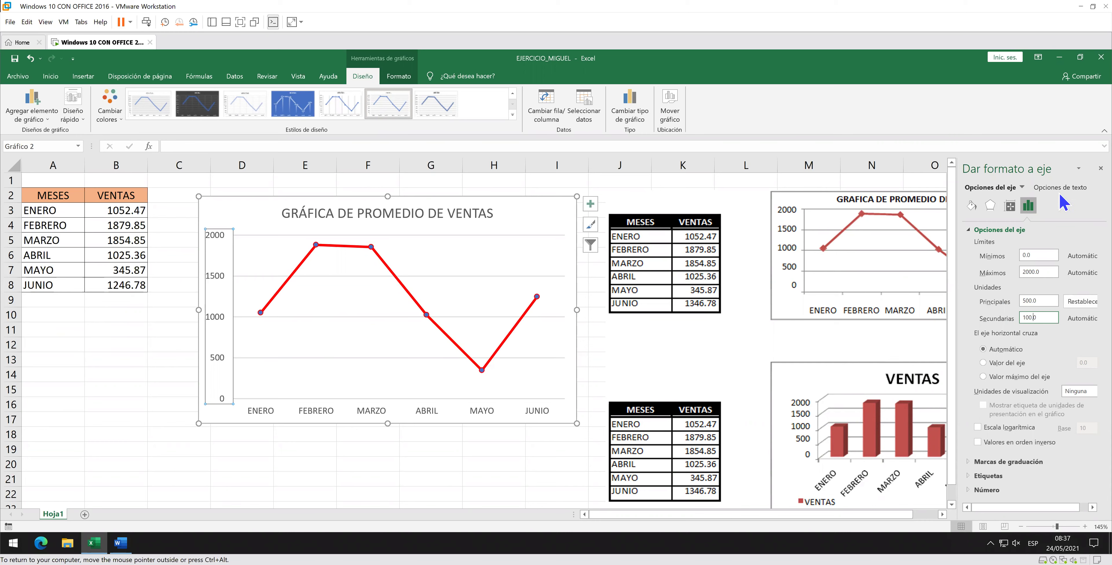
left_click(1100, 168)
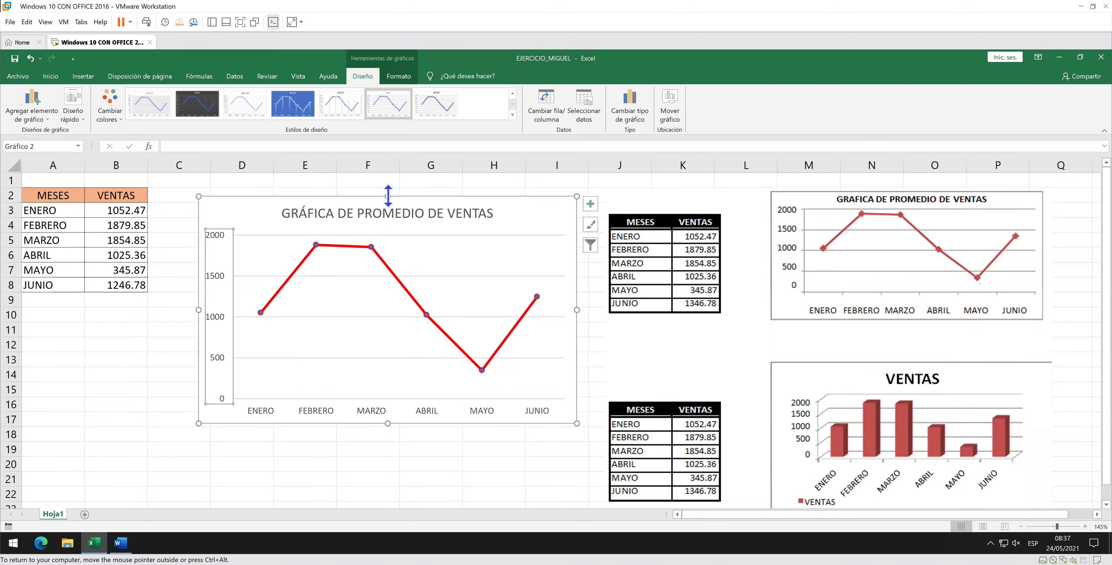
left_click(411, 195)
double_click(411, 195)
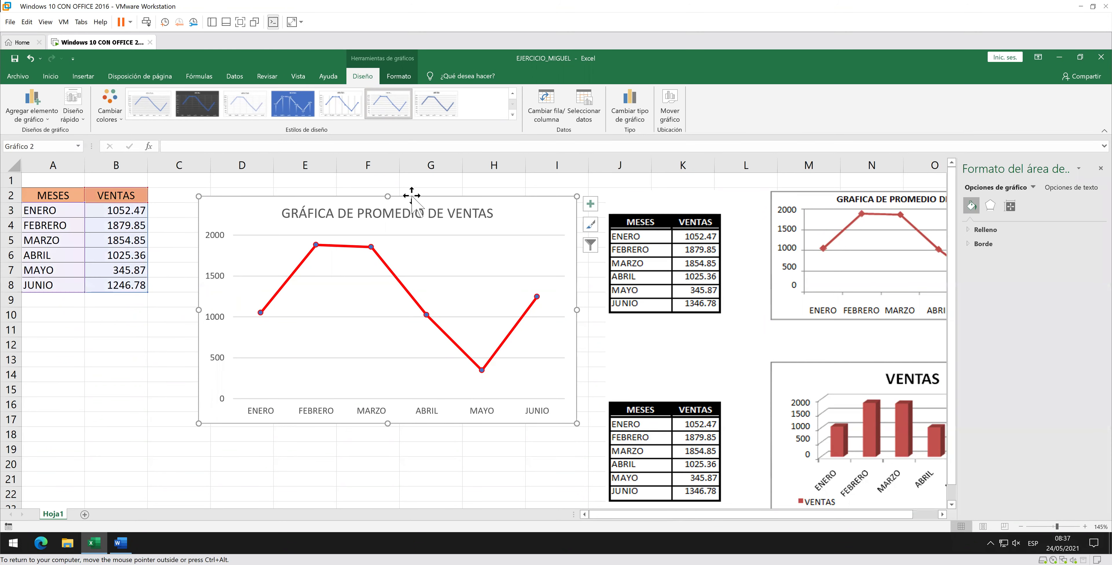
left_click(1011, 207)
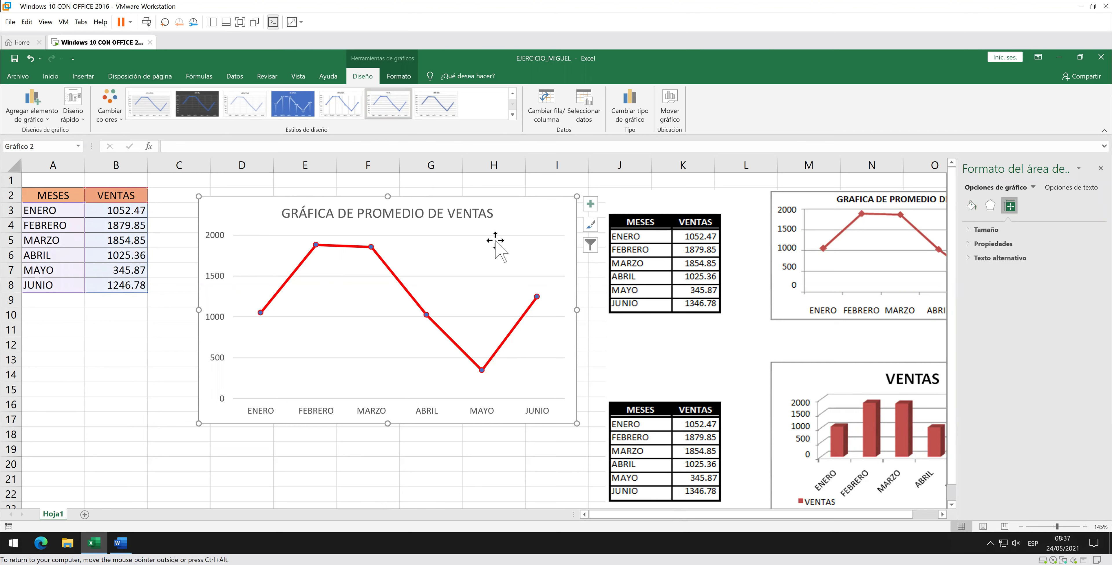
left_click(227, 240)
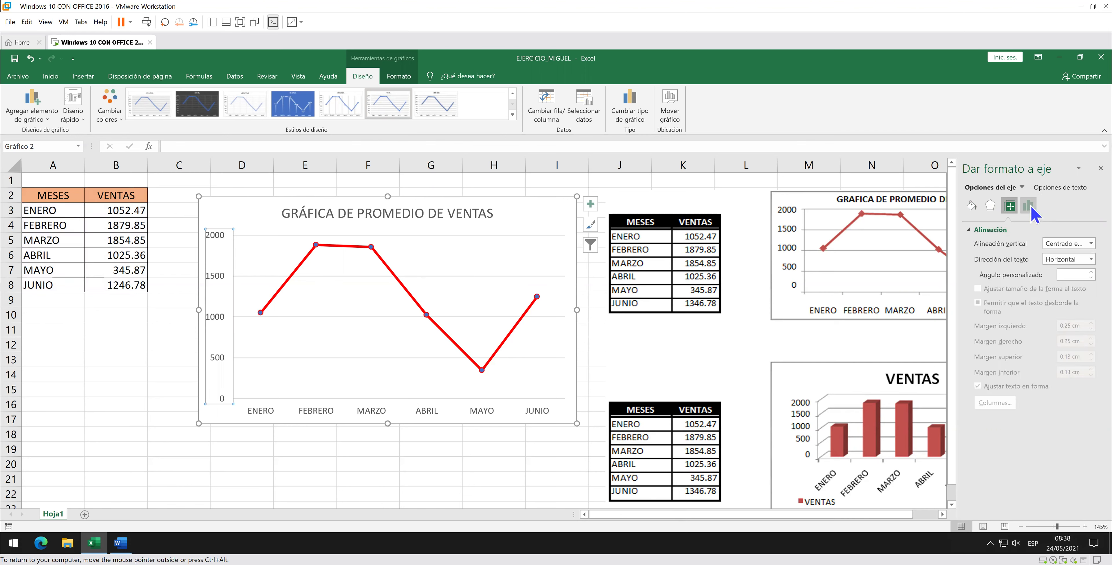
left_click(1031, 207)
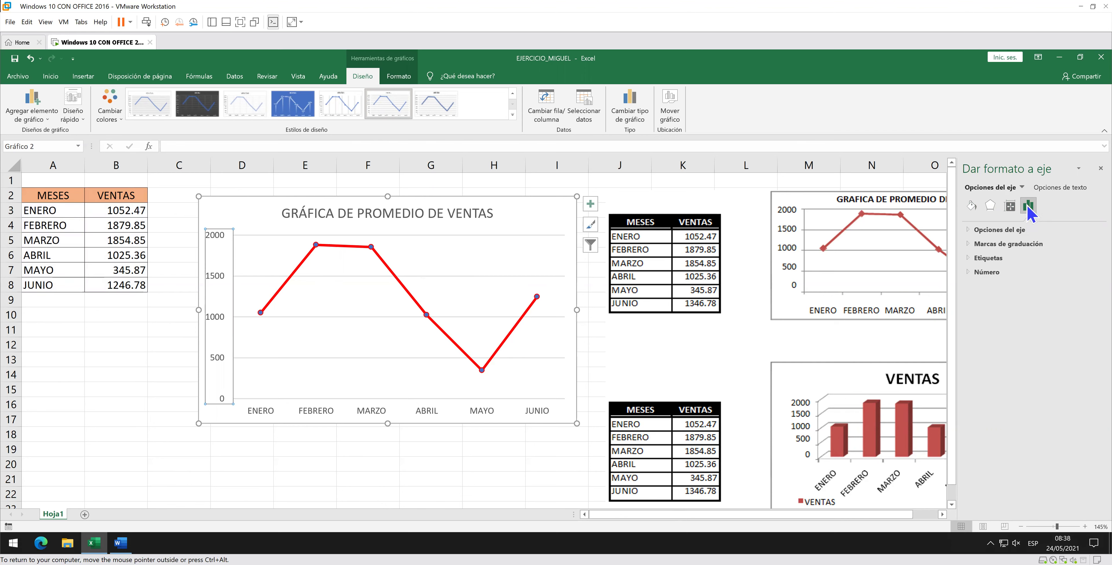
left_click(965, 245)
left_click(967, 242)
left_click(972, 229)
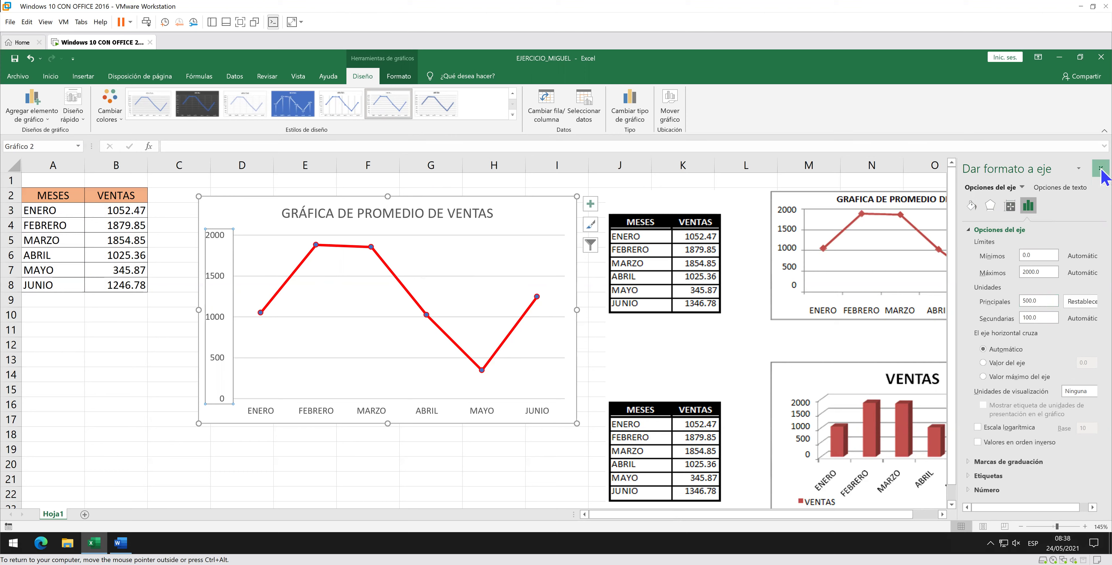
left_click(639, 179)
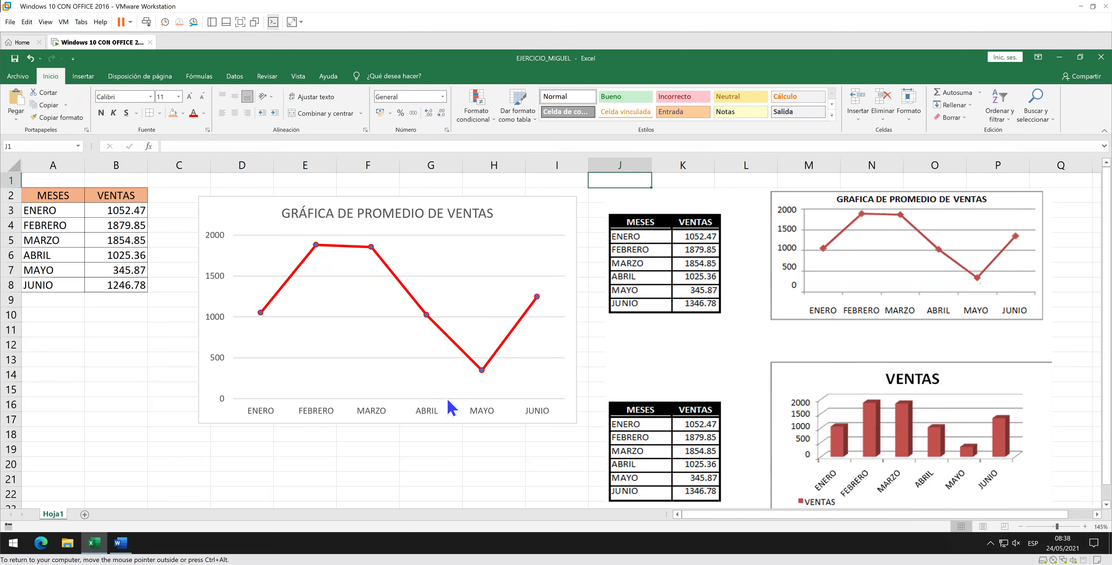
Reopen the format pane on the line chart's plot area, horizontal axis and chart area.
left_click(447, 400)
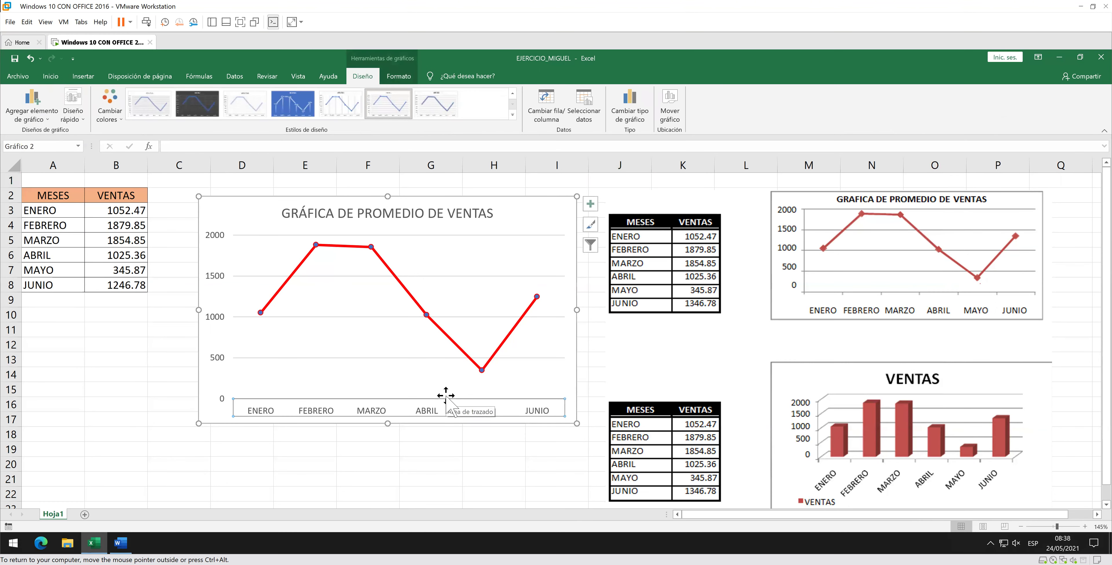
left_click(446, 396)
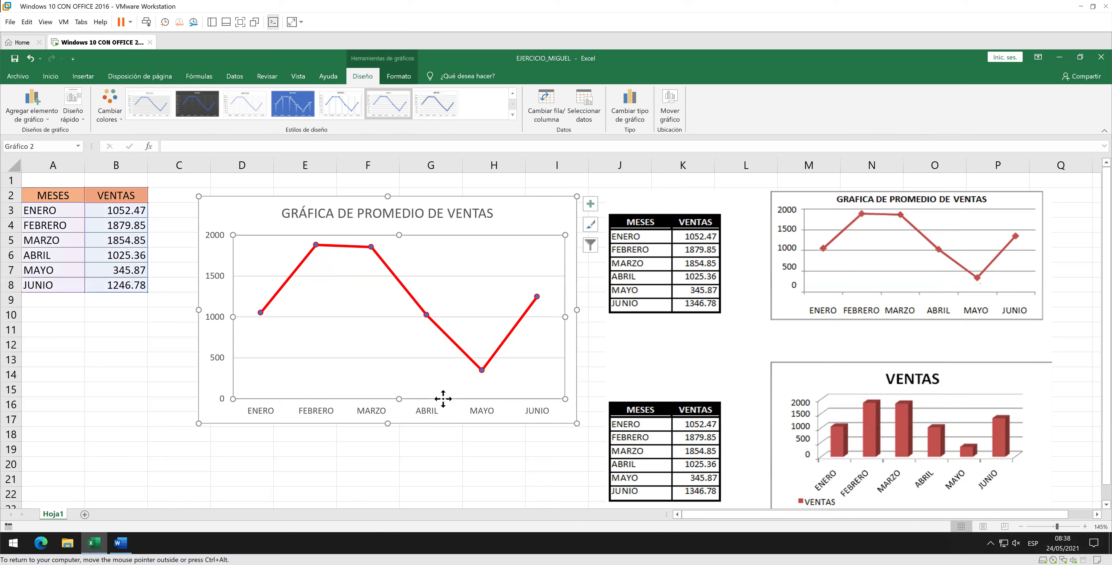
double_click(444, 398)
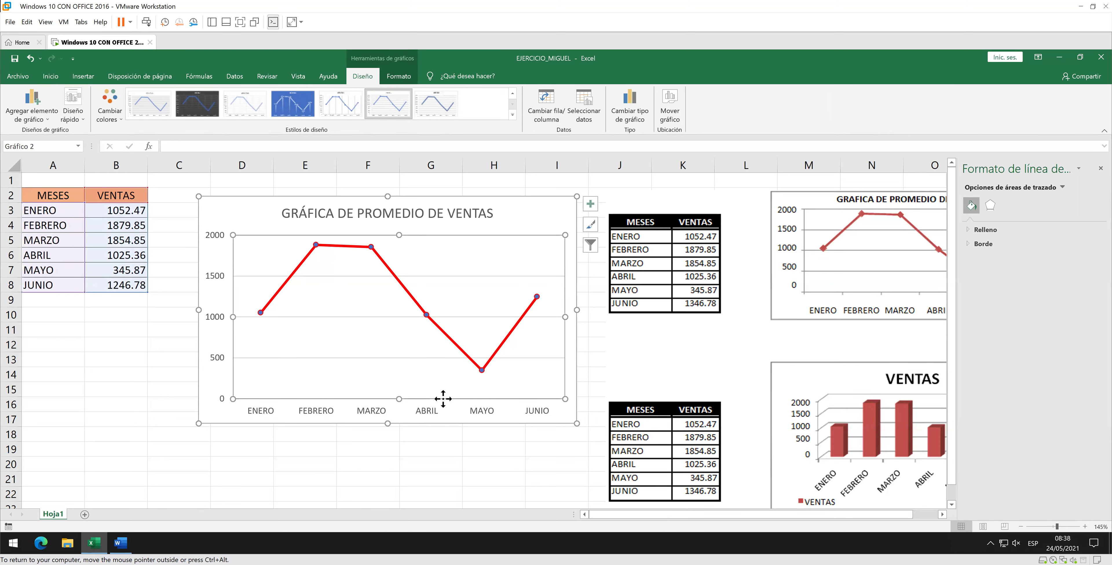
left_click(437, 417)
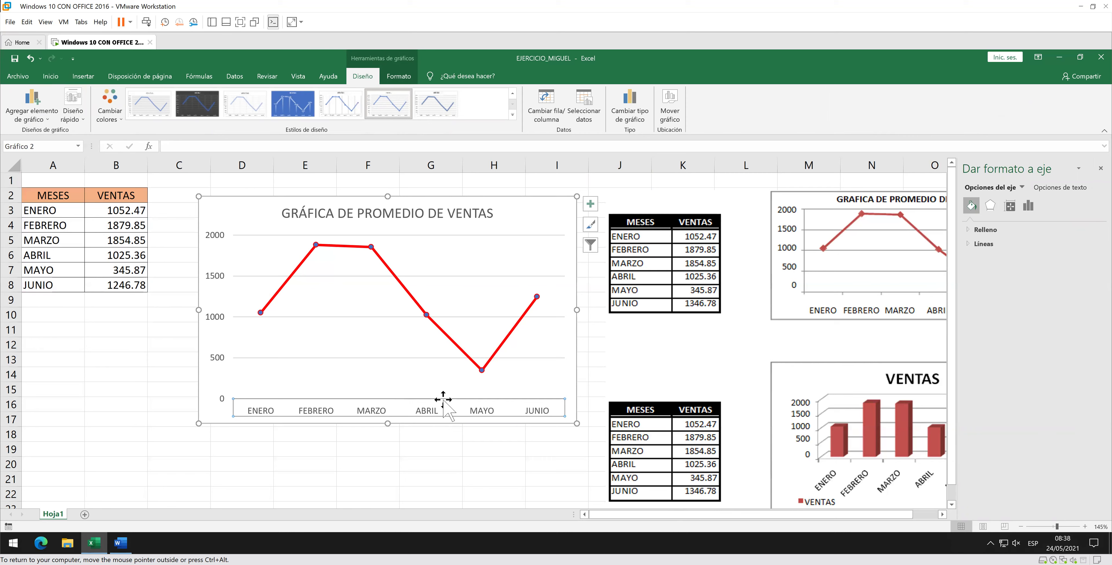
left_click(445, 419)
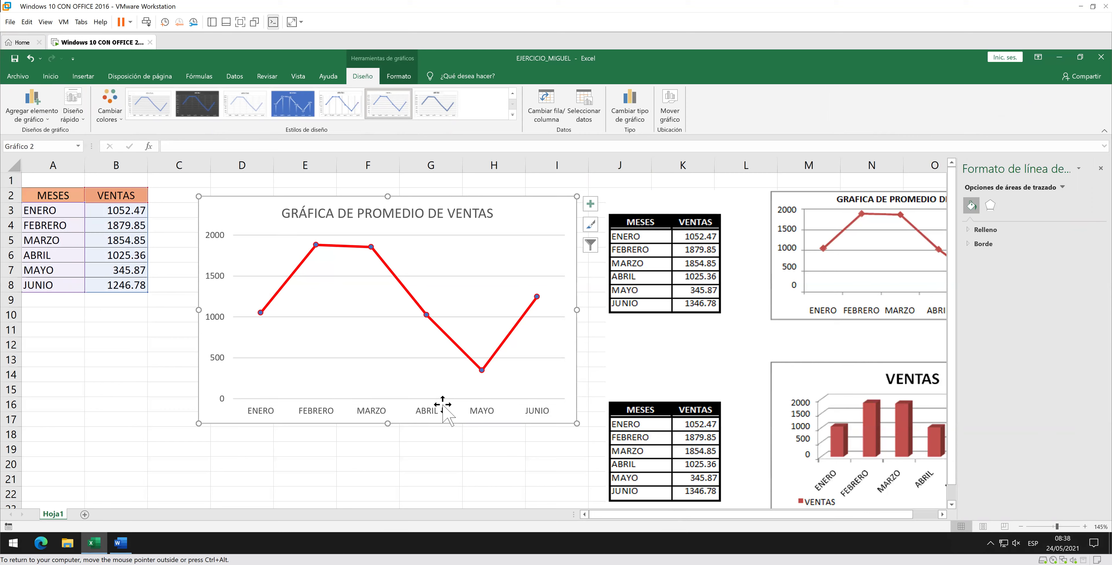
Set the horizontal month axis major tick mark type to Exterior.
left_click(486, 416)
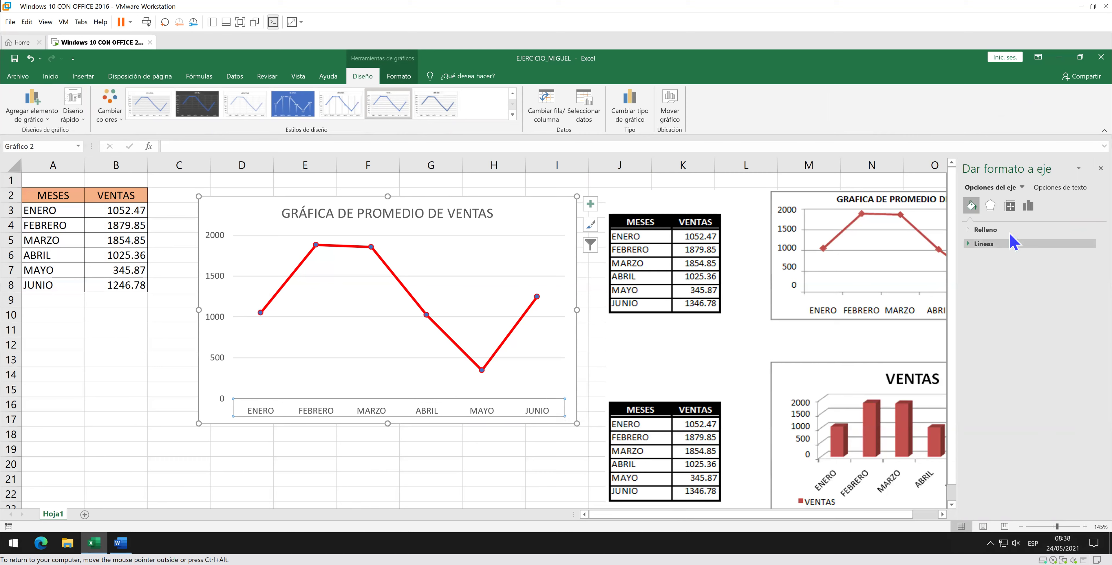
left_click(1031, 201)
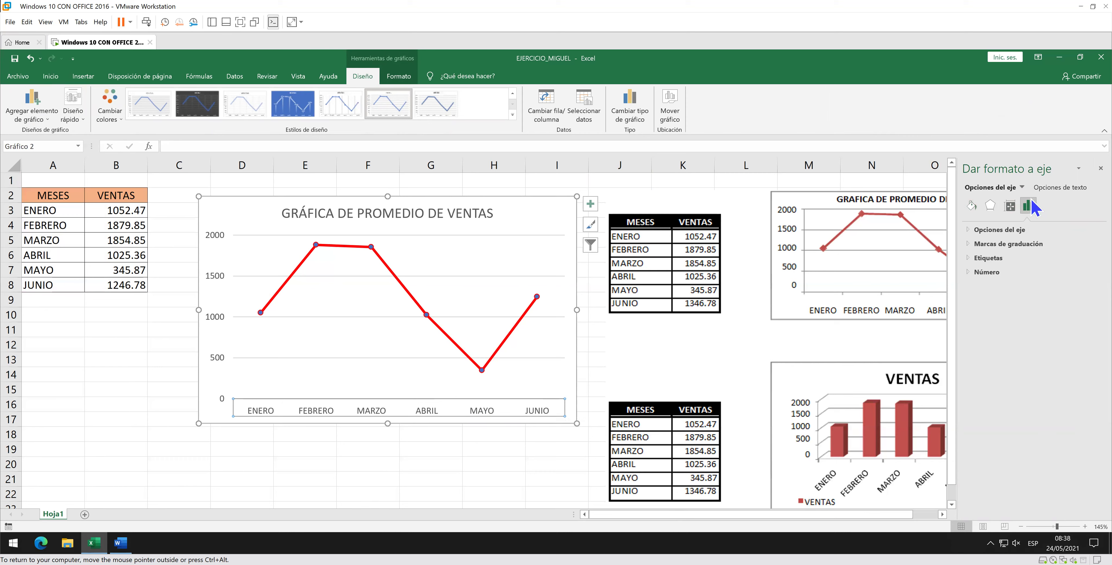
left_click(969, 231)
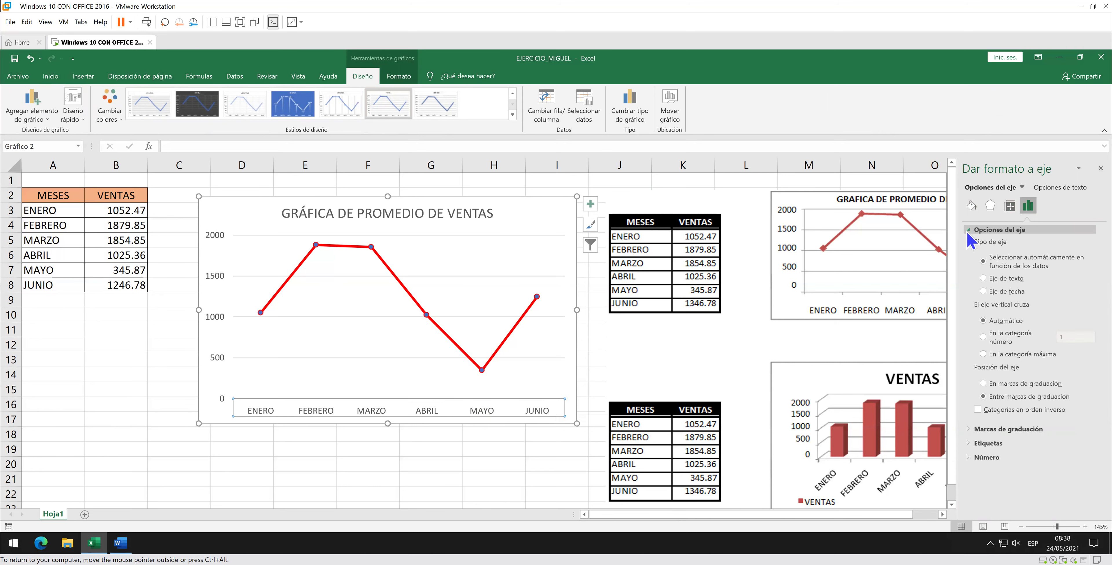
left_click(967, 231)
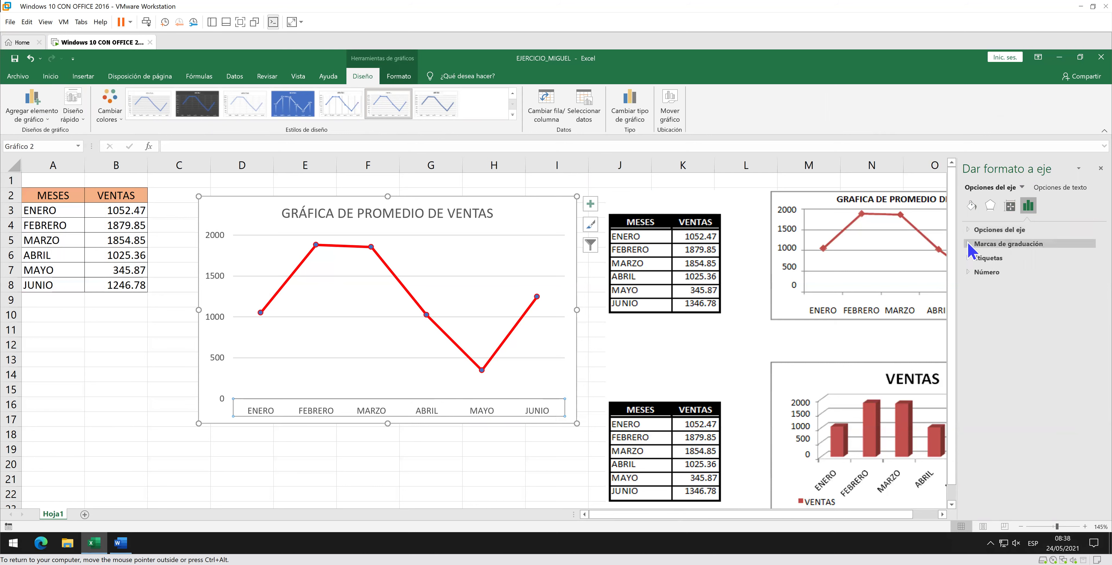
left_click(967, 244)
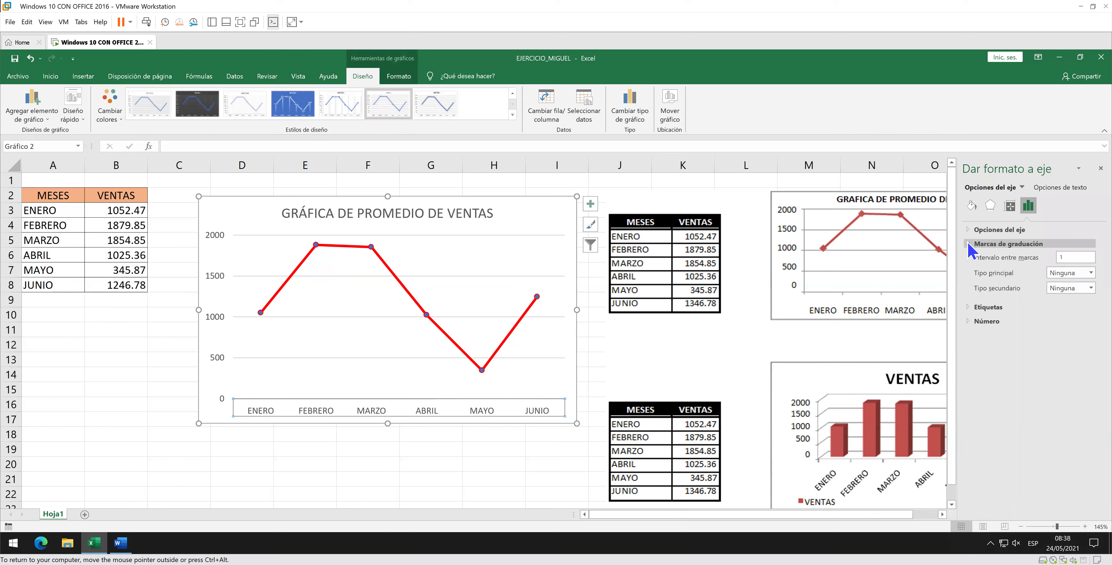
left_click(1073, 276)
left_click(1074, 306)
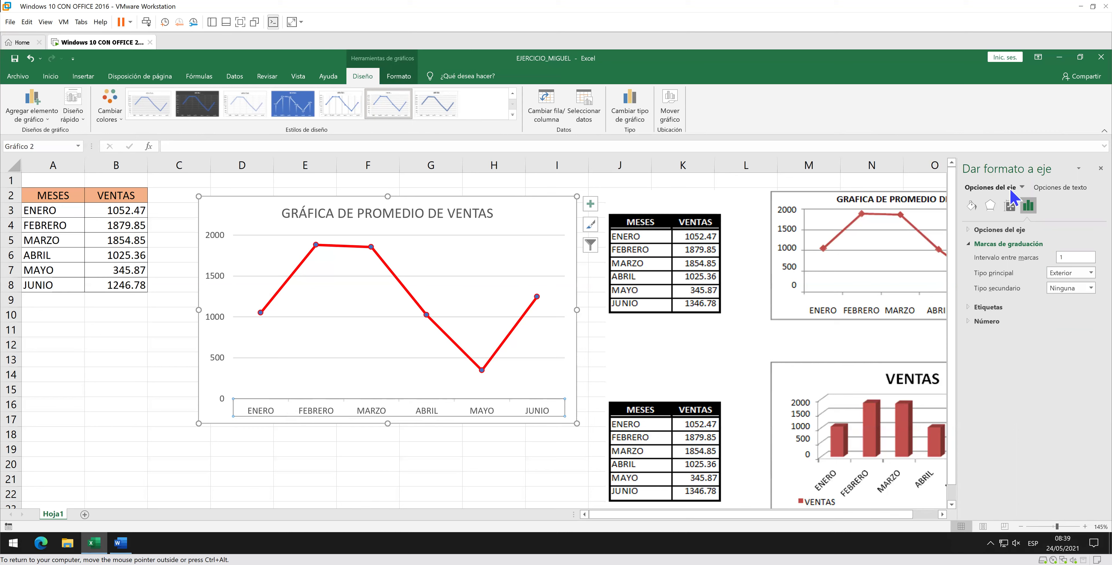
Show the horizontal axis fill and line settings, undoing an accidental solid fill.
left_click(972, 206)
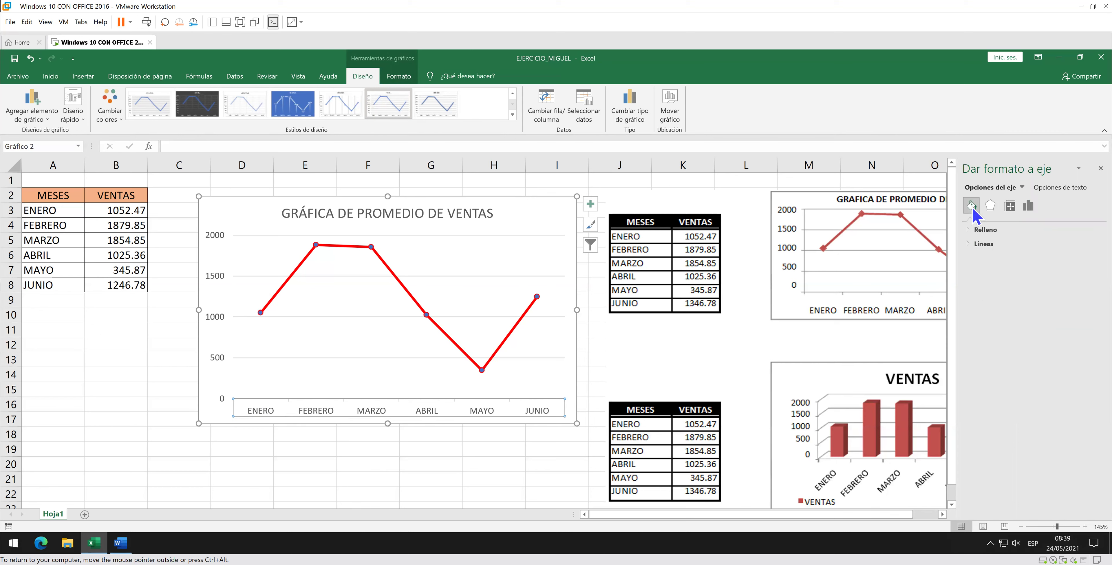
left_click(977, 245)
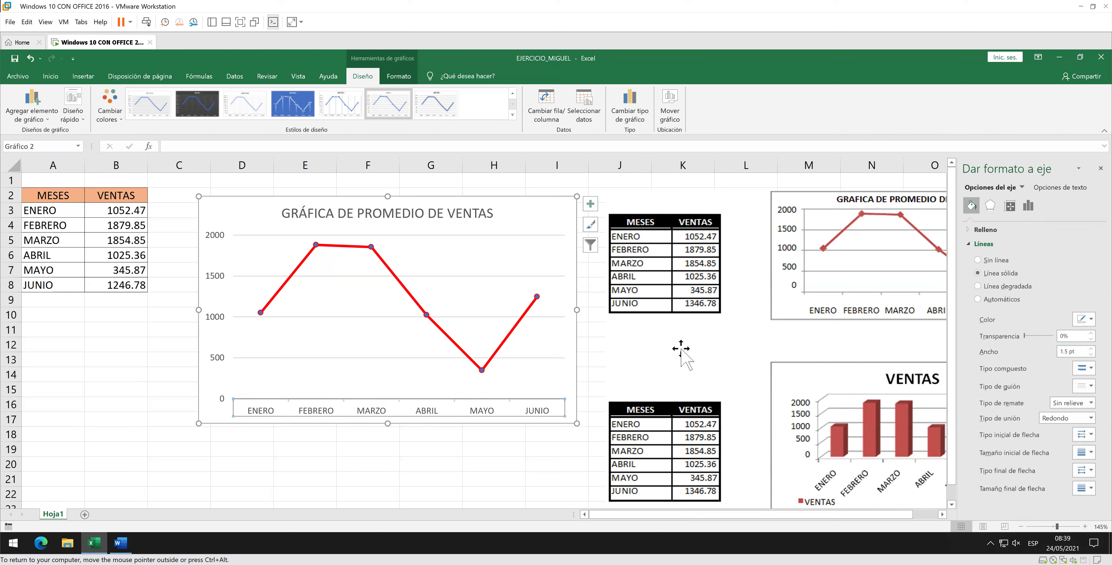
left_click(543, 368)
left_click(608, 353)
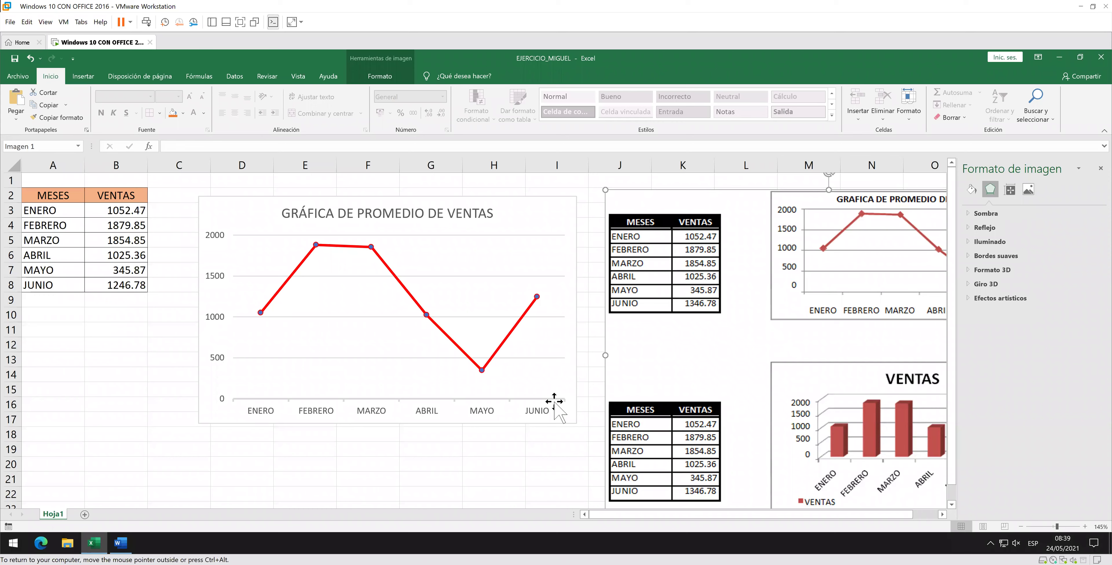
left_click(542, 411)
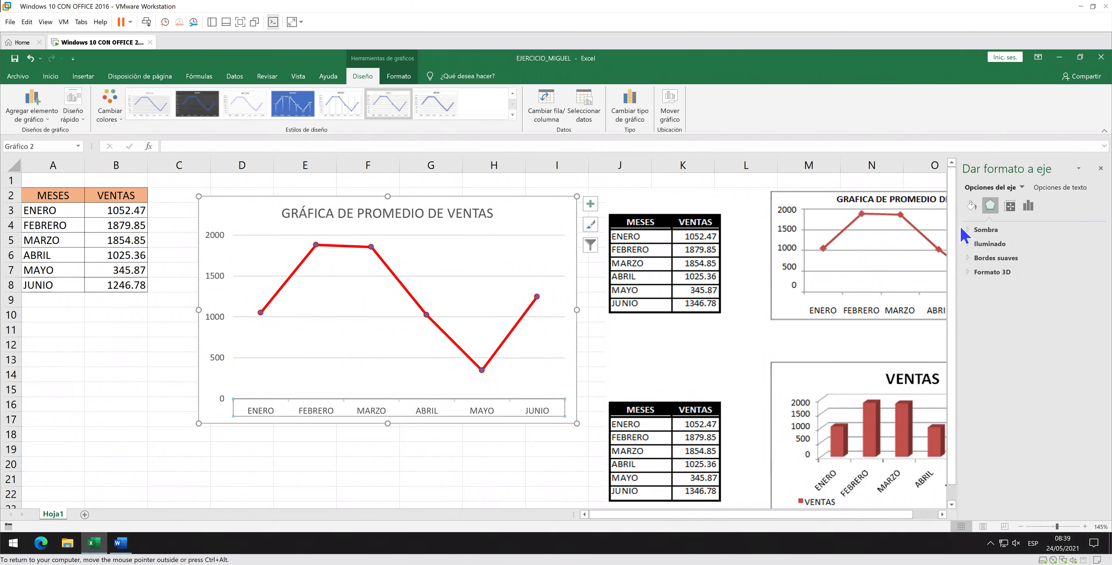
left_click(971, 206)
left_click(973, 244)
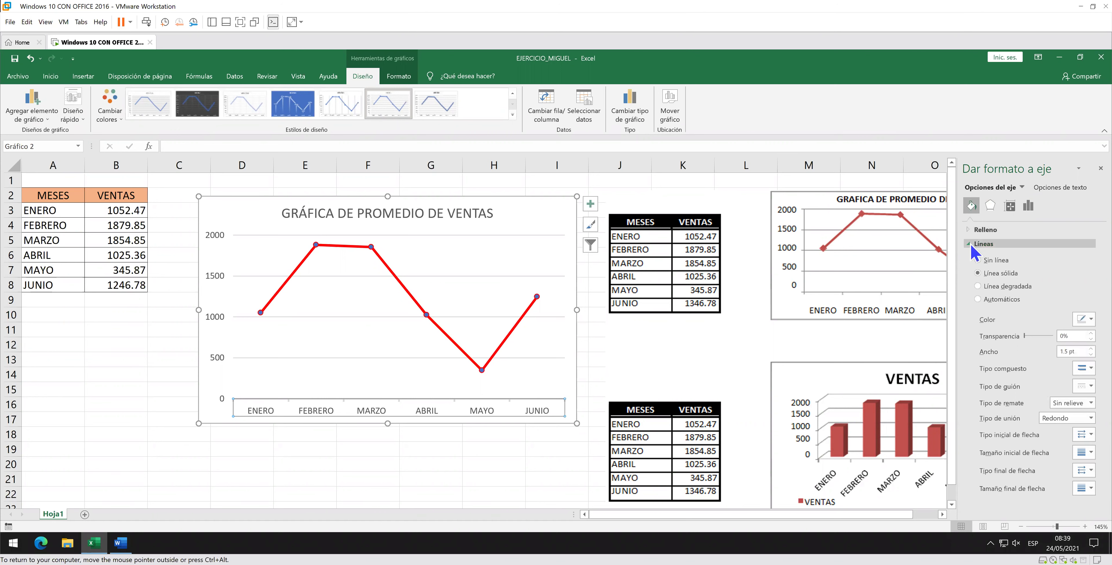
left_click(972, 245)
left_click(968, 231)
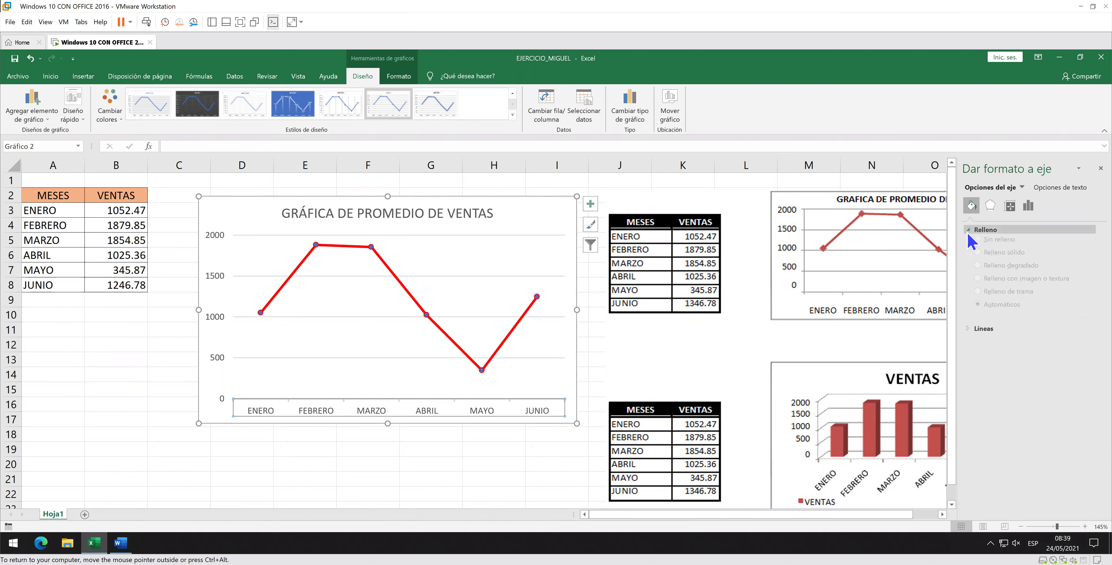
left_click(994, 259)
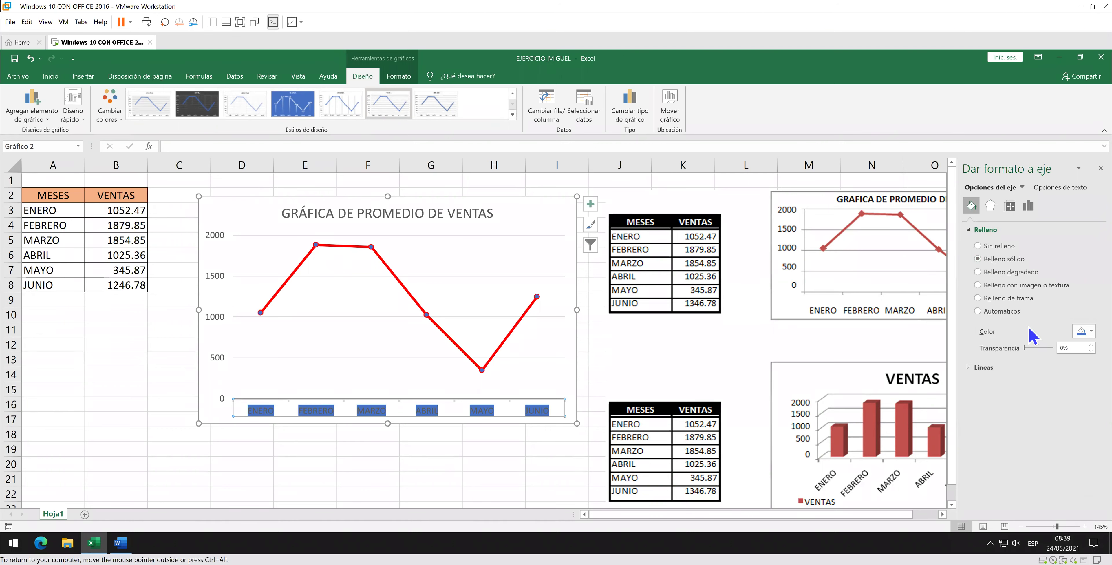
key("ctrl+z")
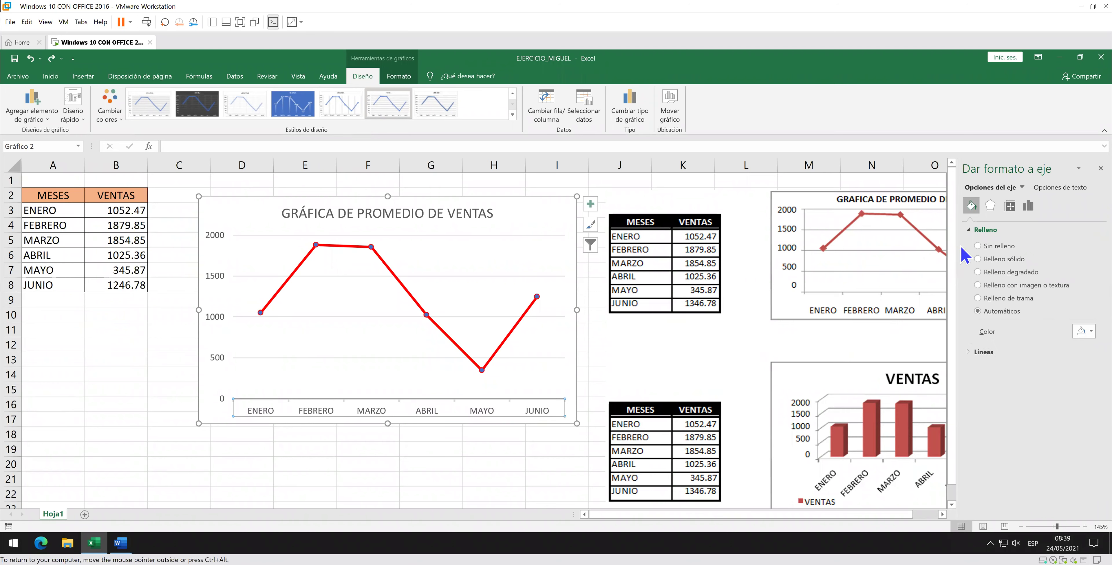
left_click(974, 230)
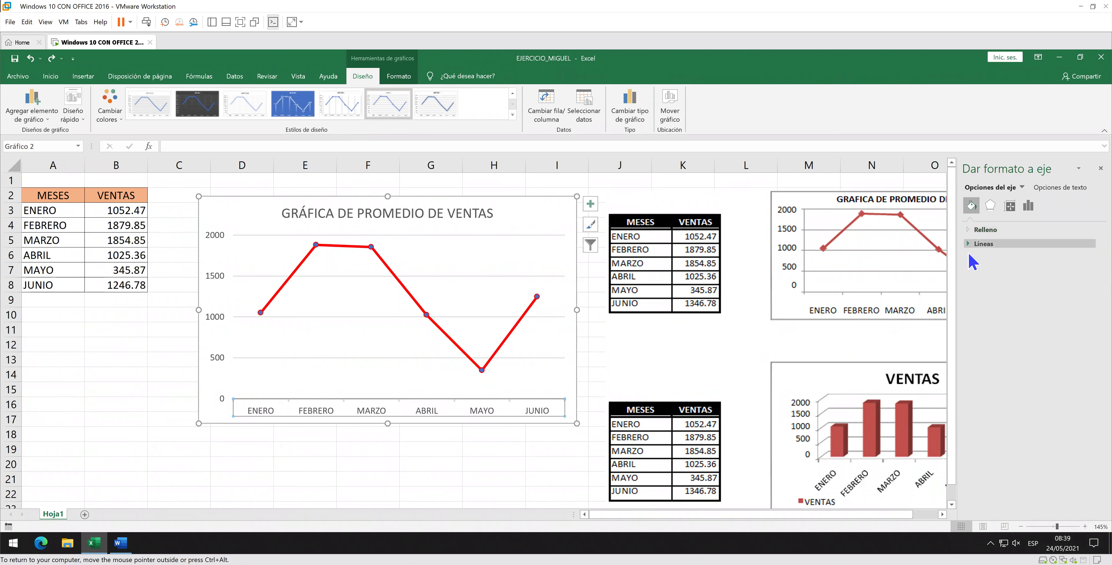
Make the horizontal axis line black and reduce its width to 1 pt.
left_click(972, 244)
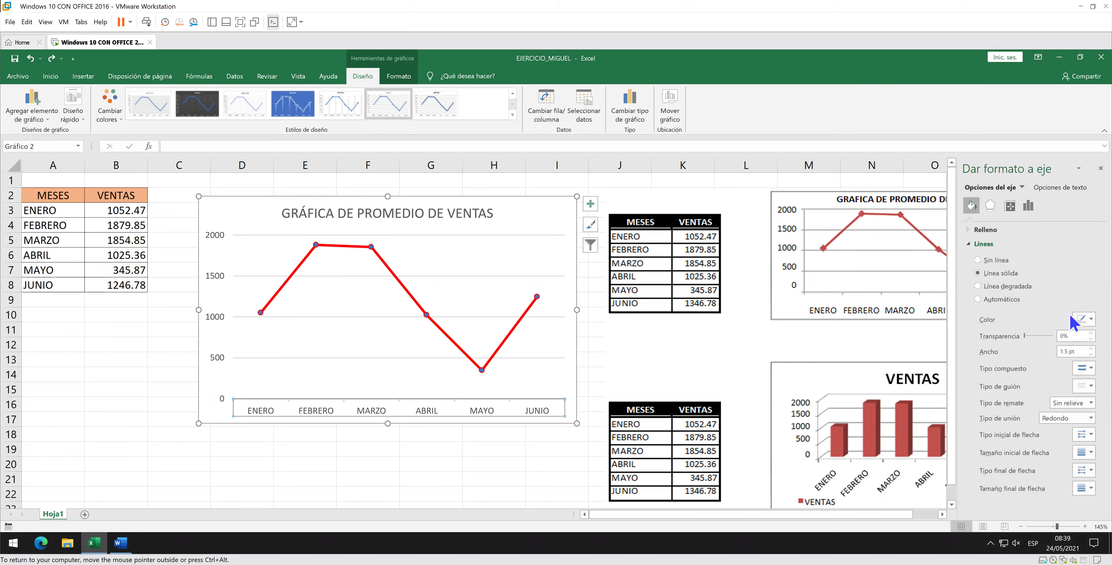
left_click(1085, 317)
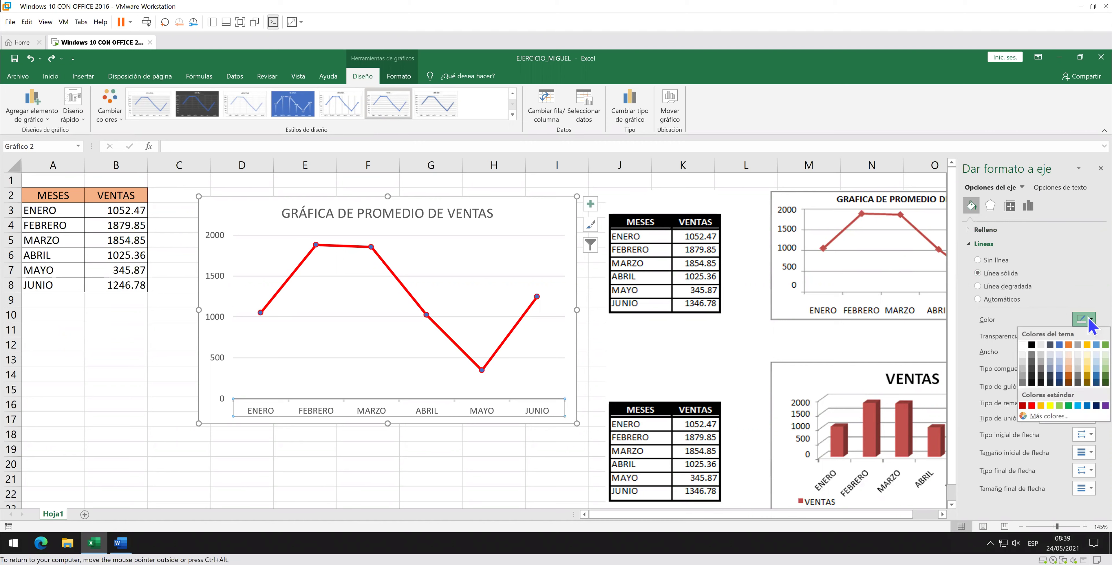
left_click(1032, 344)
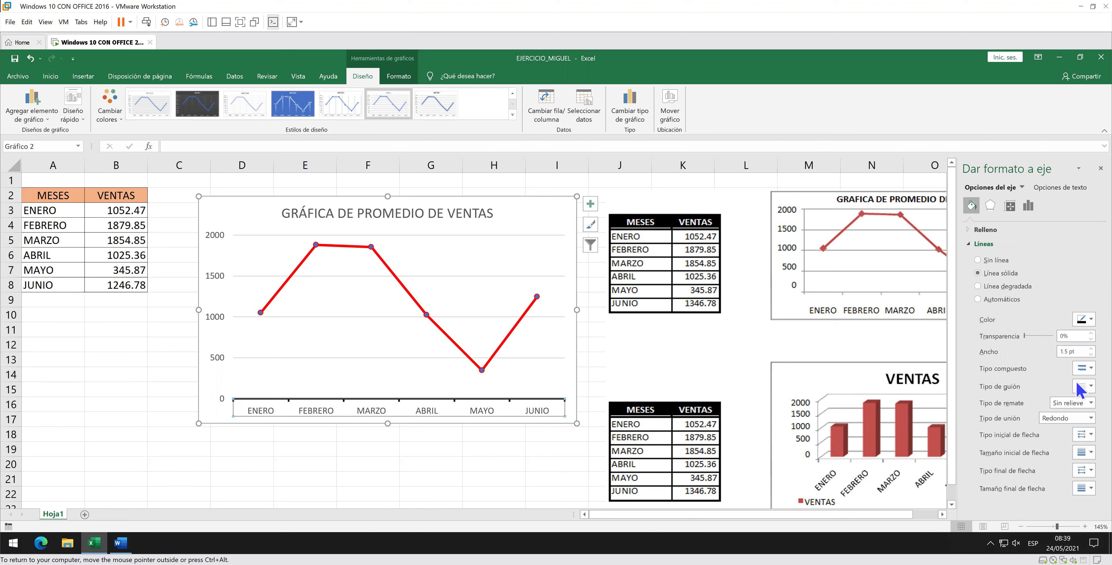
left_click(1090, 354)
left_click(1091, 355)
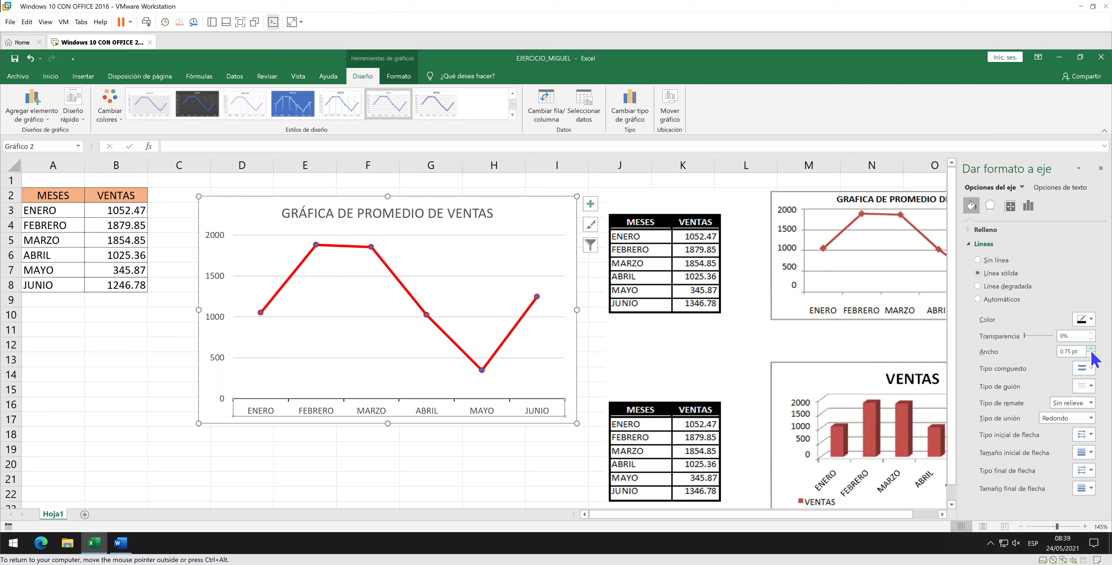
left_click(636, 358)
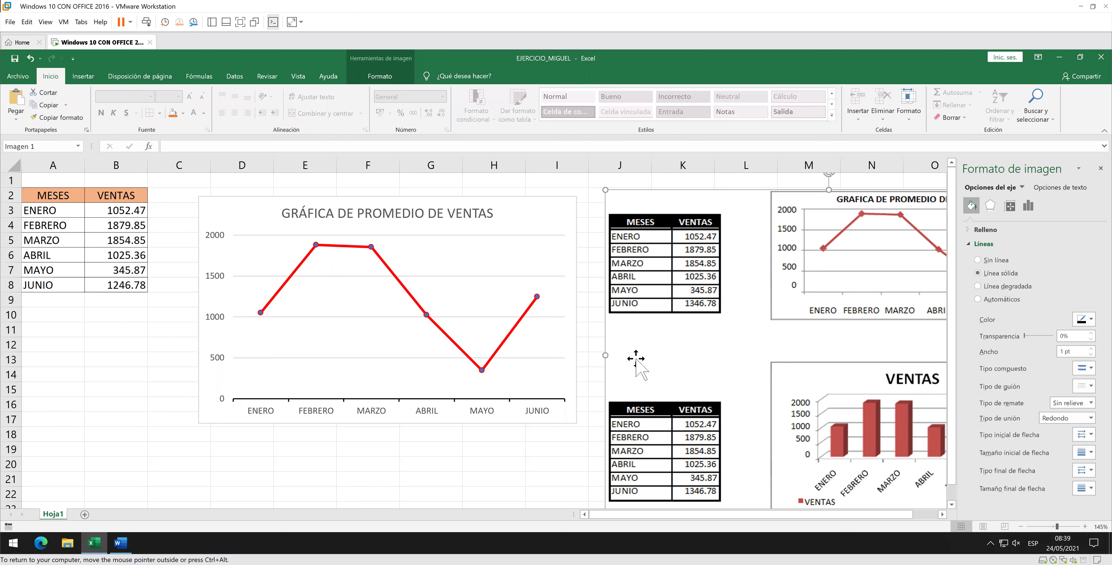
Make the line chart's major gridlines solid black lines and close the pane.
left_click(553, 356)
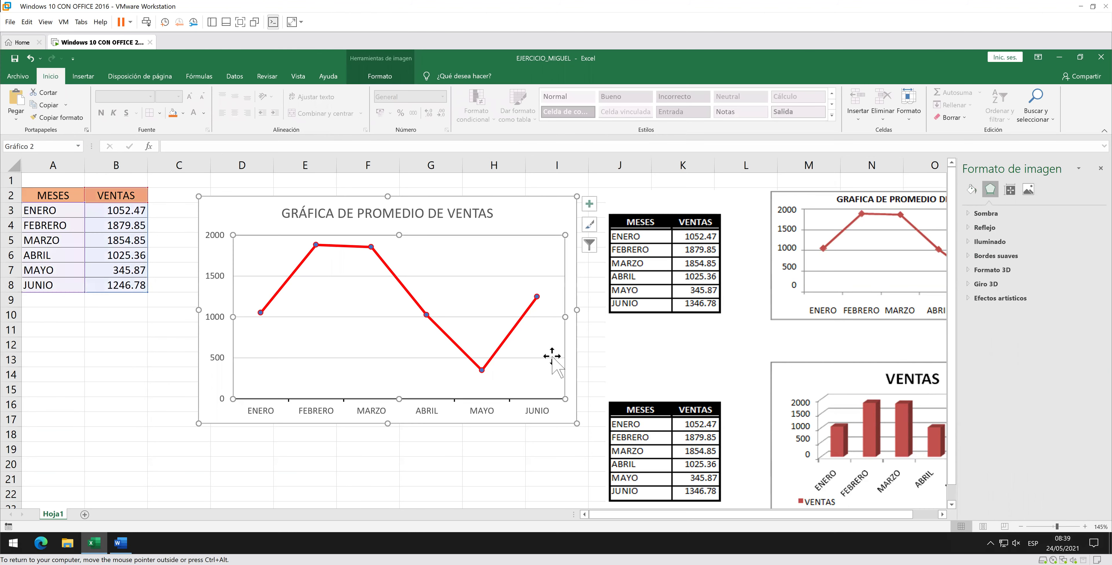
left_click(539, 367)
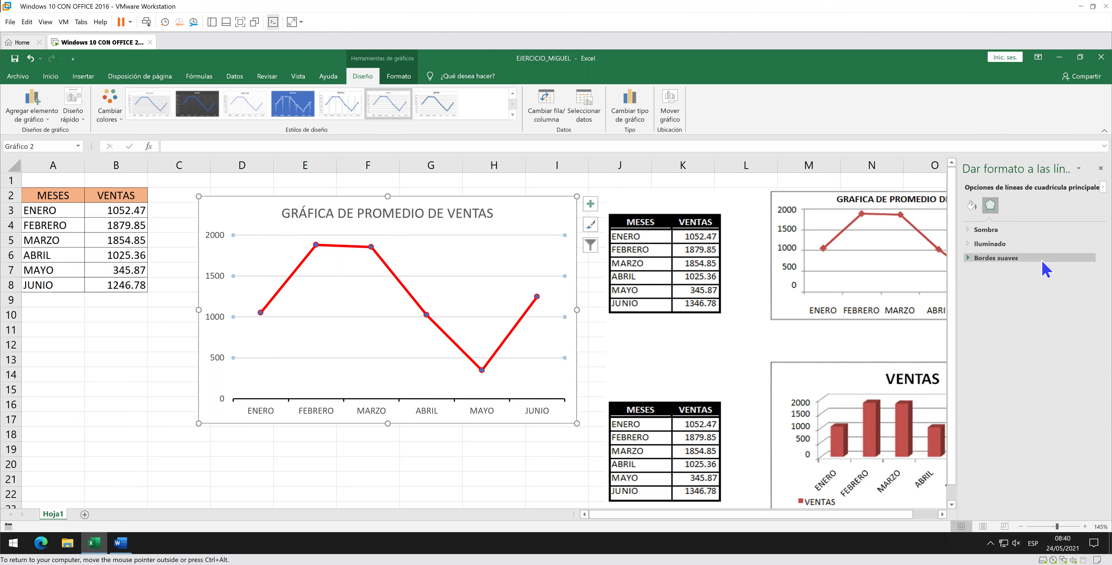
left_click(971, 205)
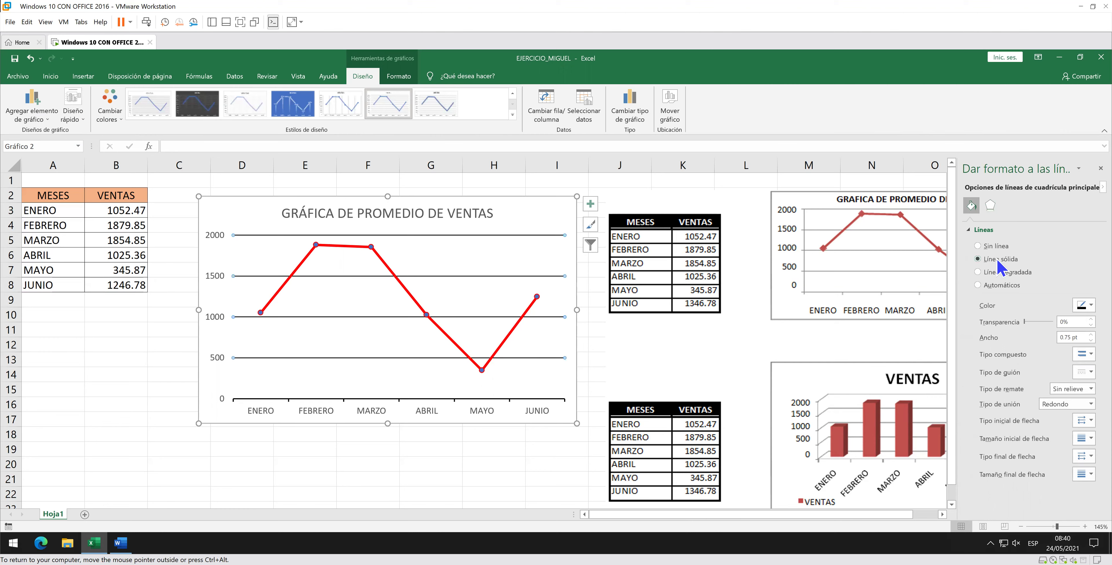
left_click(733, 331)
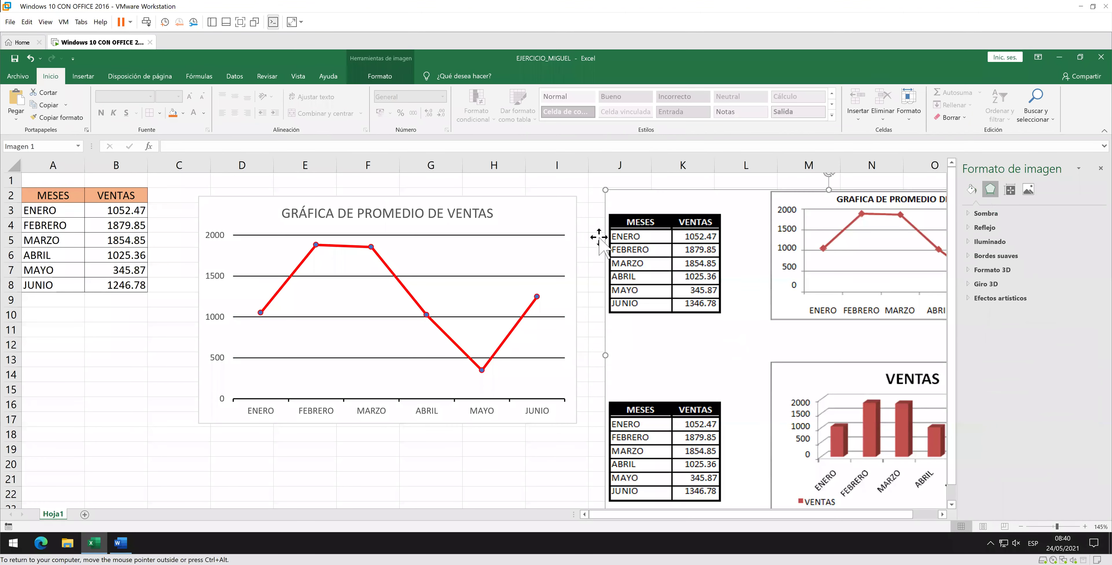
left_click(1100, 168)
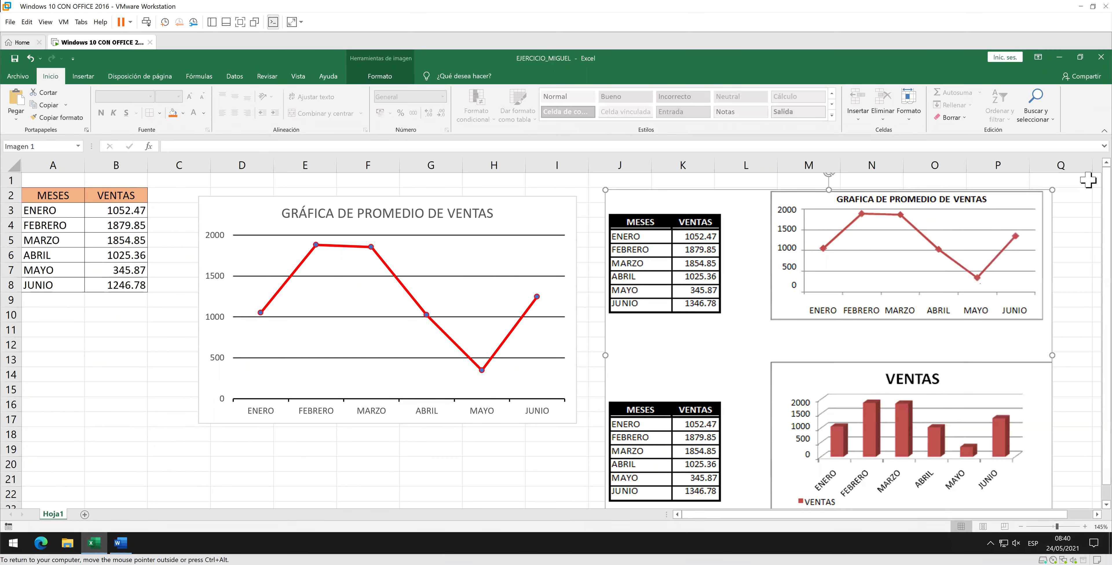
Zoom the sheet out to see the line chart, tables and comparison charts, then back in.
scroll(796, 328, "down", 3)
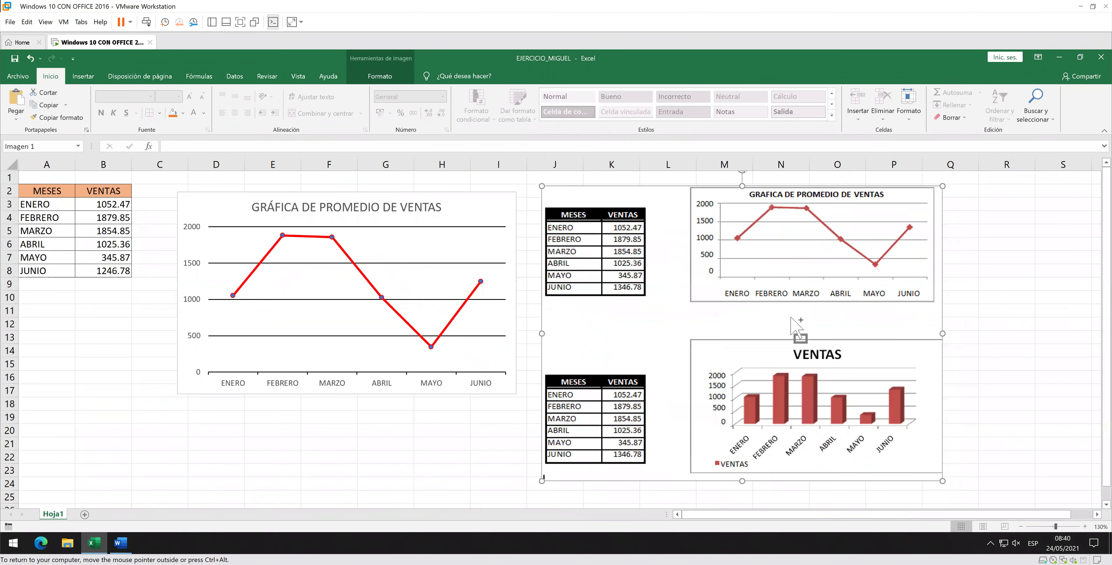
scroll(790, 317, "down", 1)
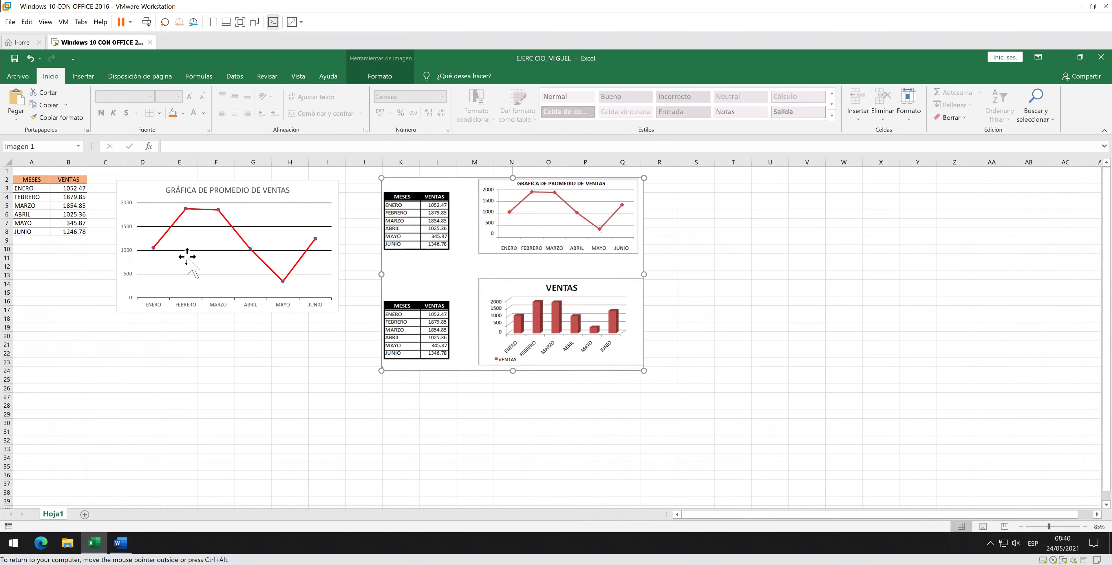
scroll(186, 255, "up", 1)
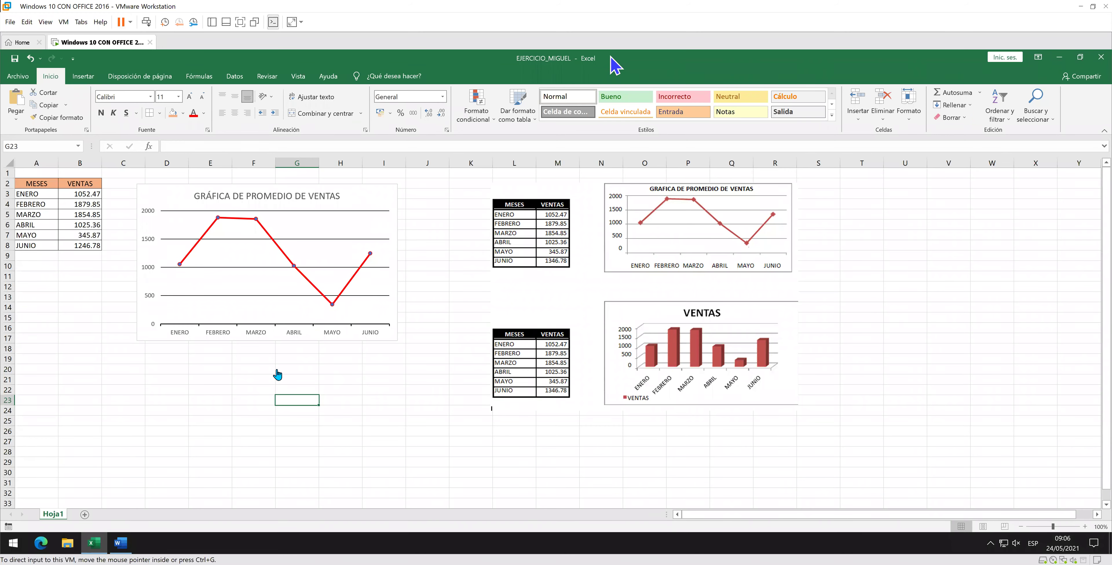
Commit JUNIO's sales of 1346.78 in cell B8 of the MESES/VENTAS table.
left_click(35, 366)
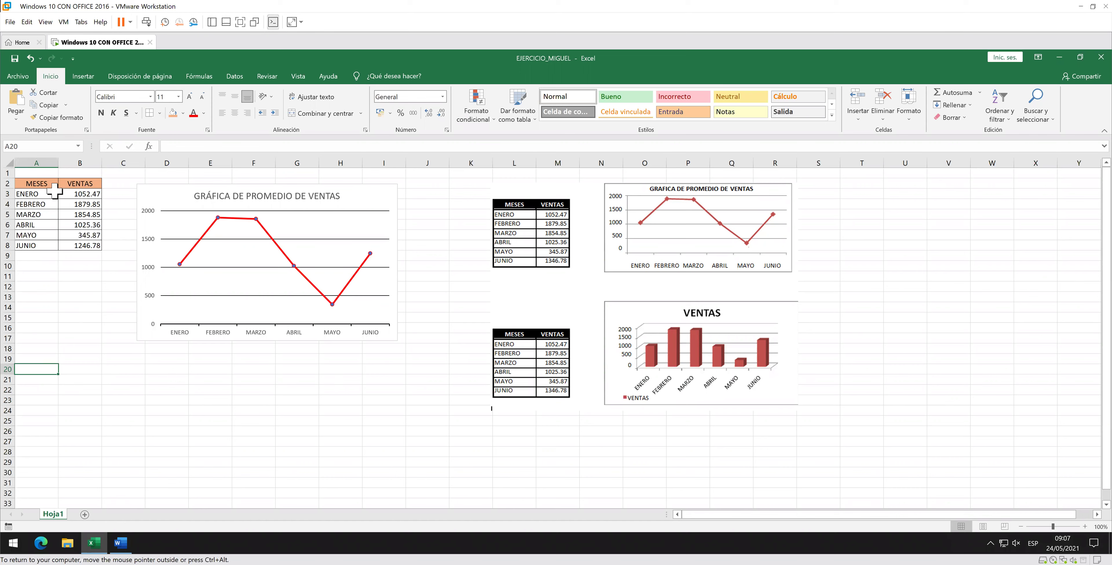
left_click(36, 185)
left_click_drag(36, 185, 89, 248)
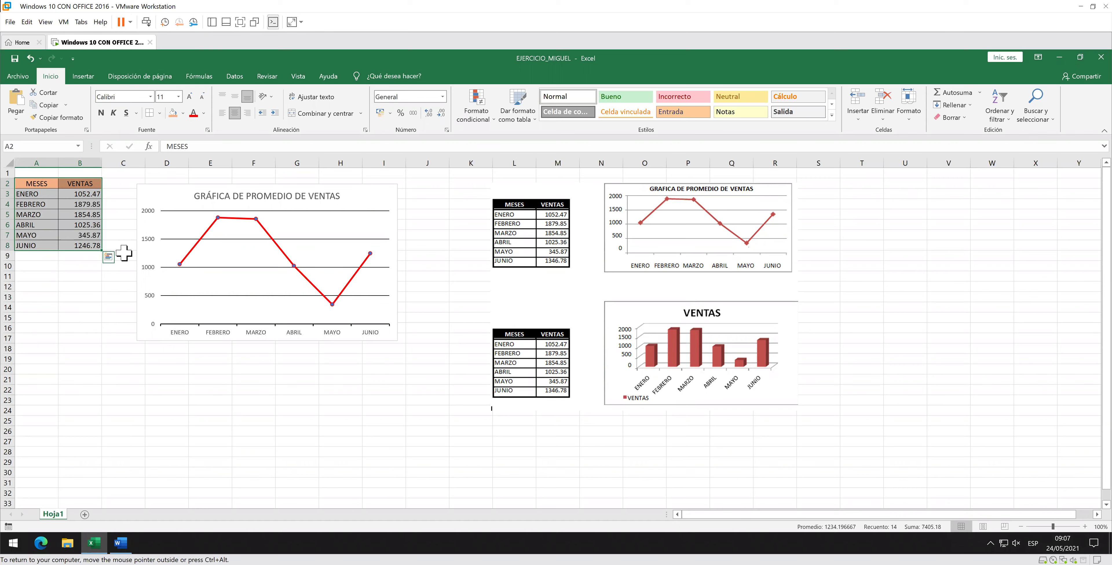
left_click(71, 243)
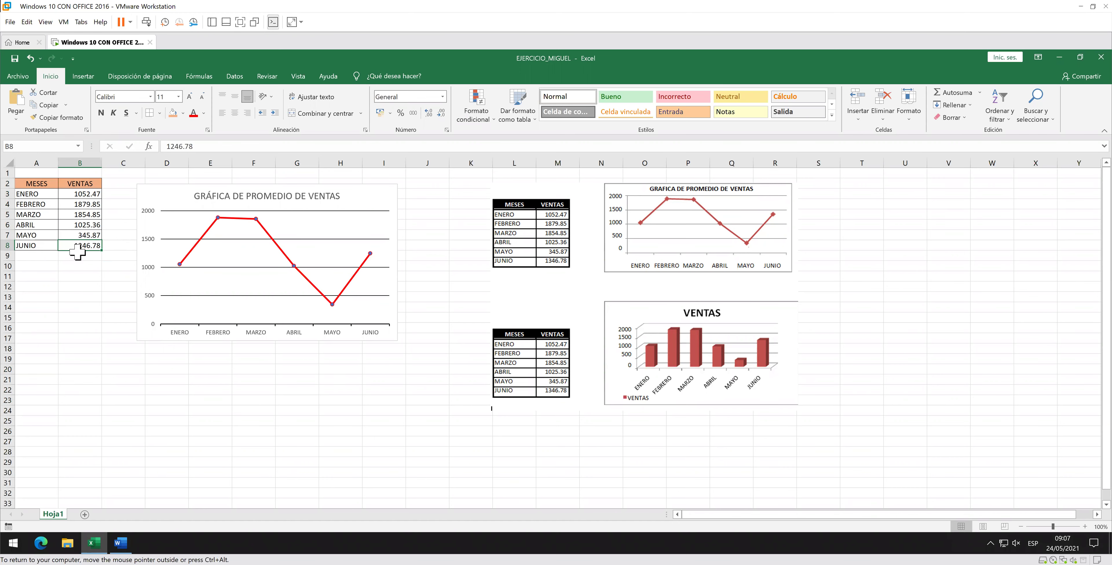
double_click(80, 245)
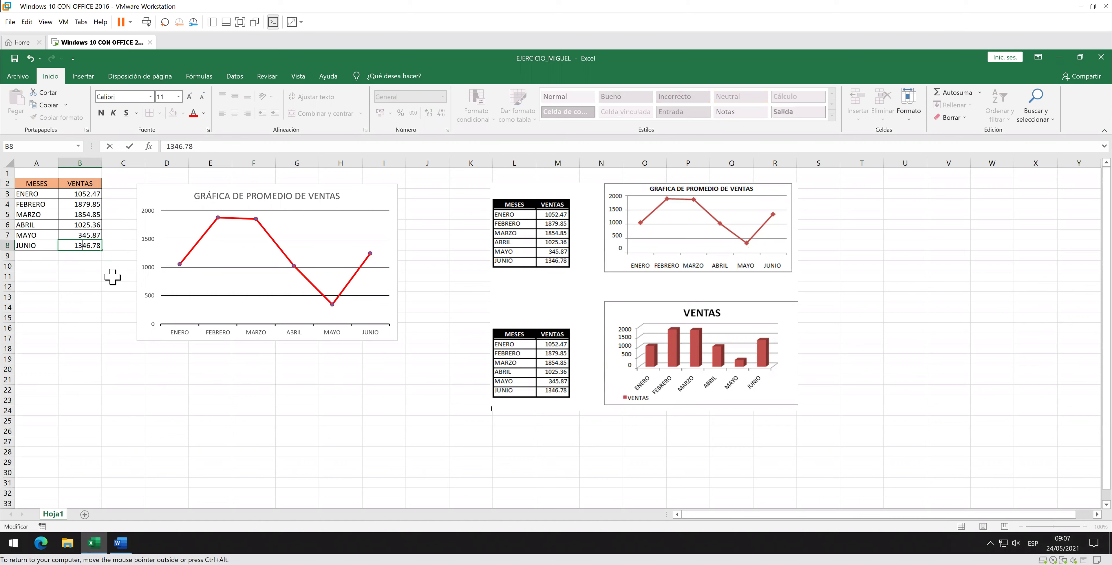
key("Return")
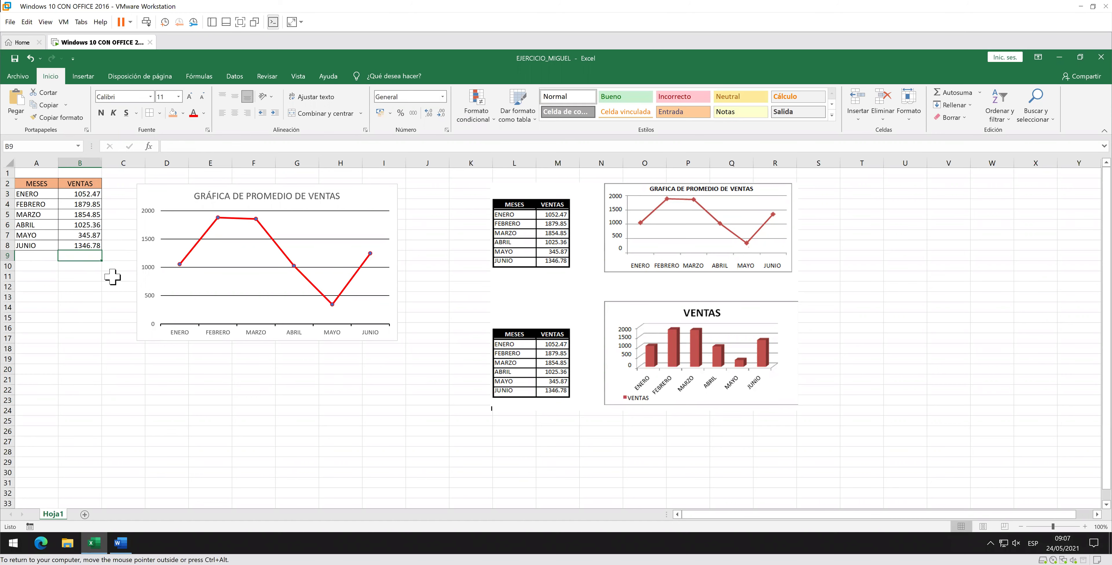
Save the workbook and move the pasted tables-and-charts picture further right.
key("ctrl+s")
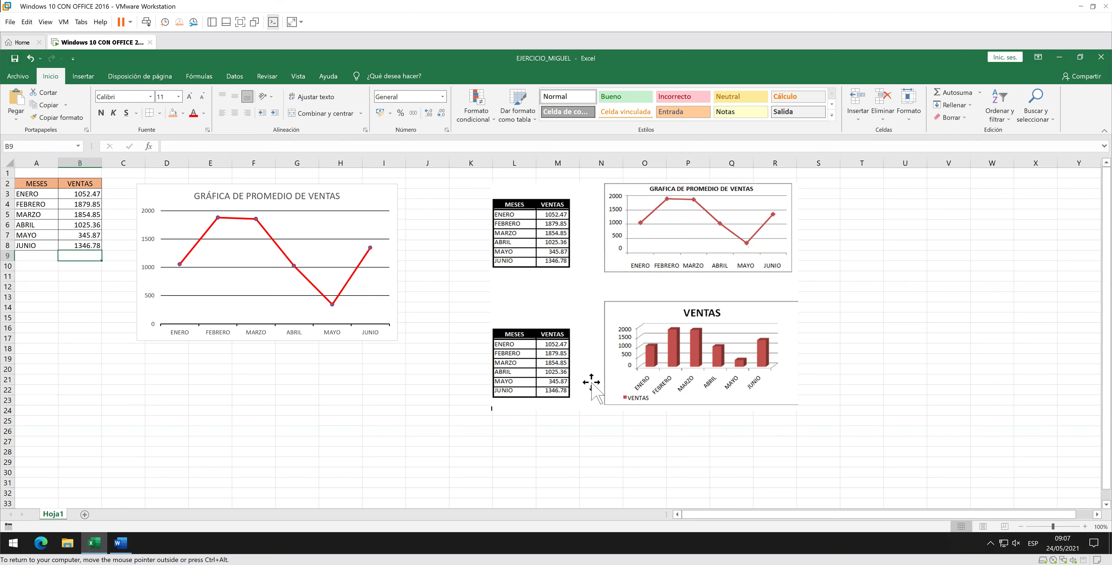
left_click_drag(600, 378, 702, 373)
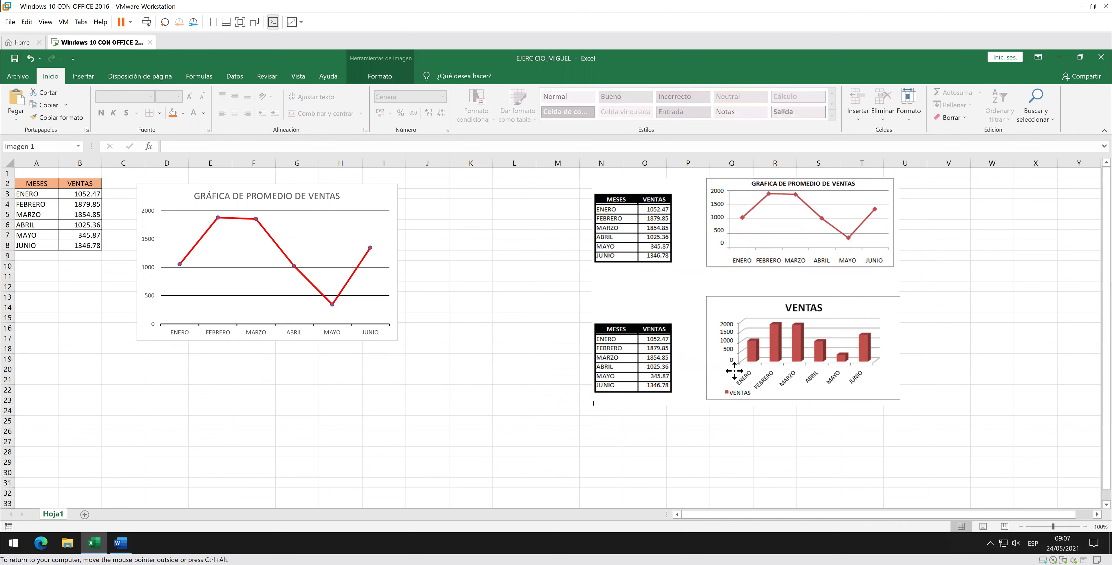
left_click(79, 234)
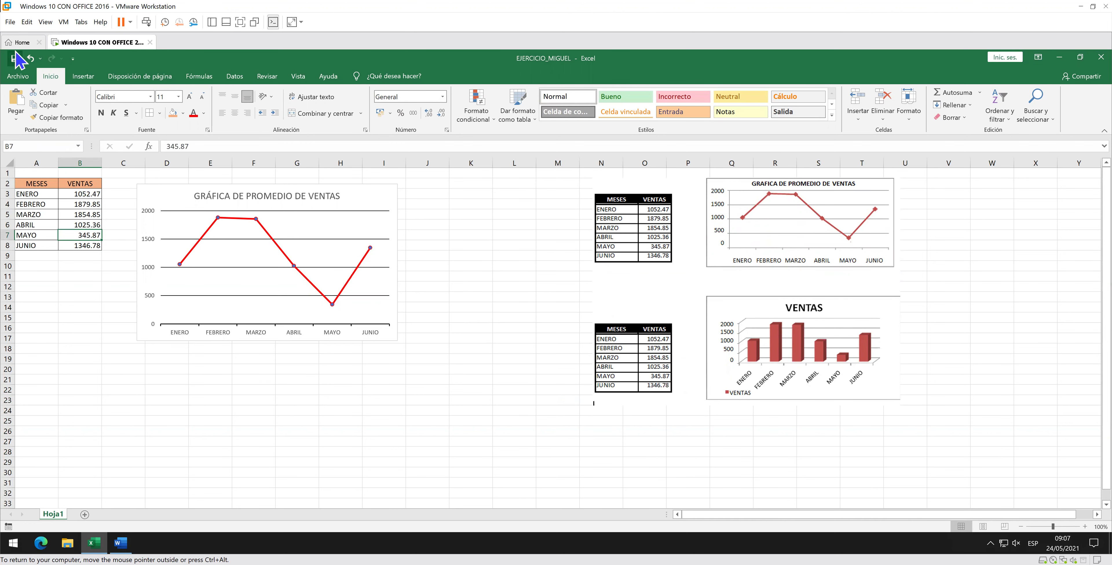
Insert a Columna agrupada 3D chart of the monthly VENTAS data.
left_click(82, 79)
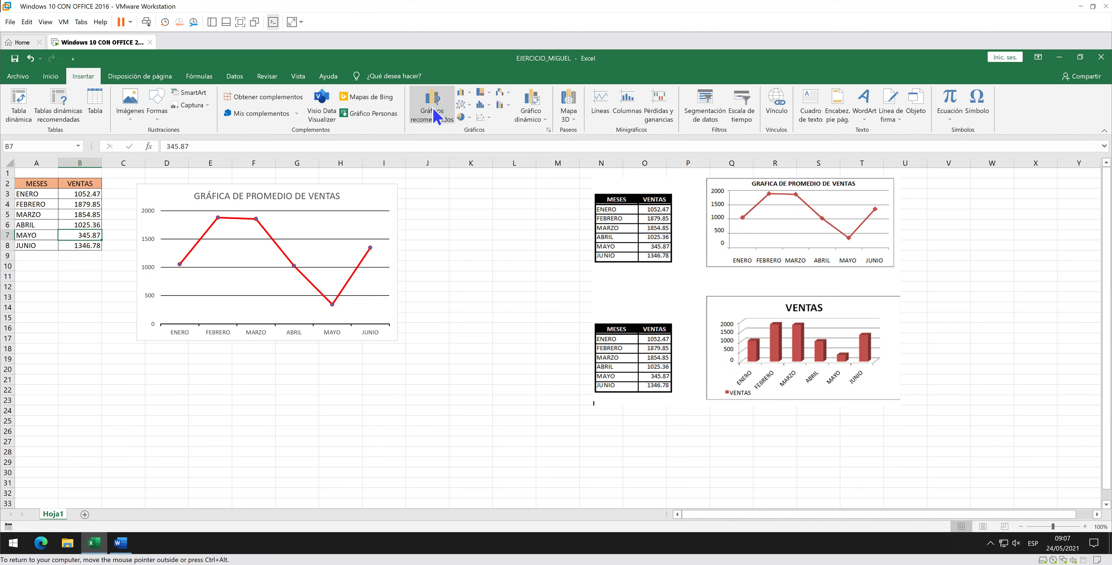
left_click(436, 117)
left_click_drag(508, 142, 294, 153)
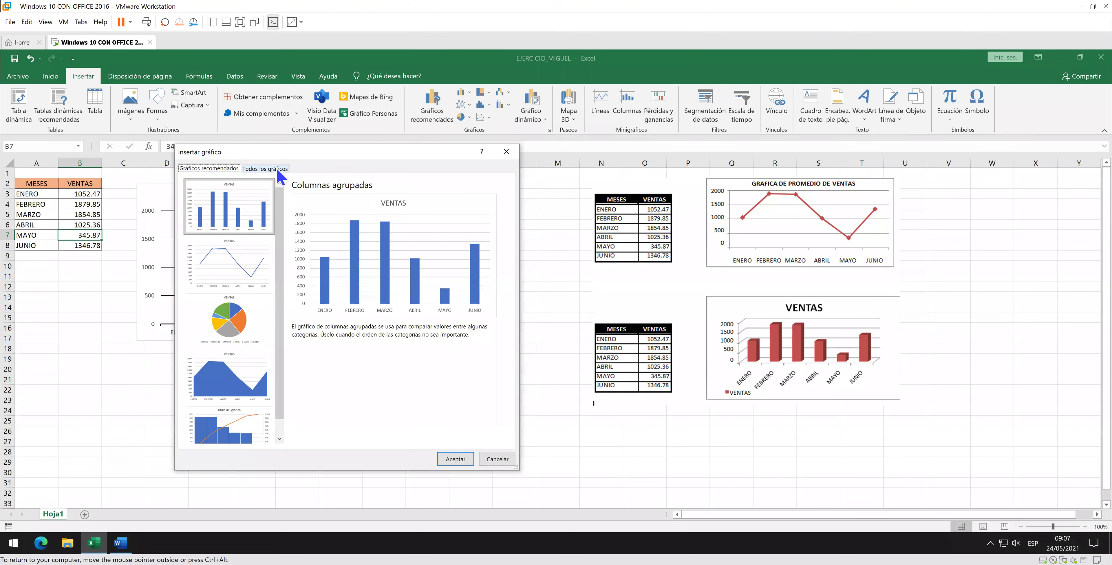
left_click(277, 169)
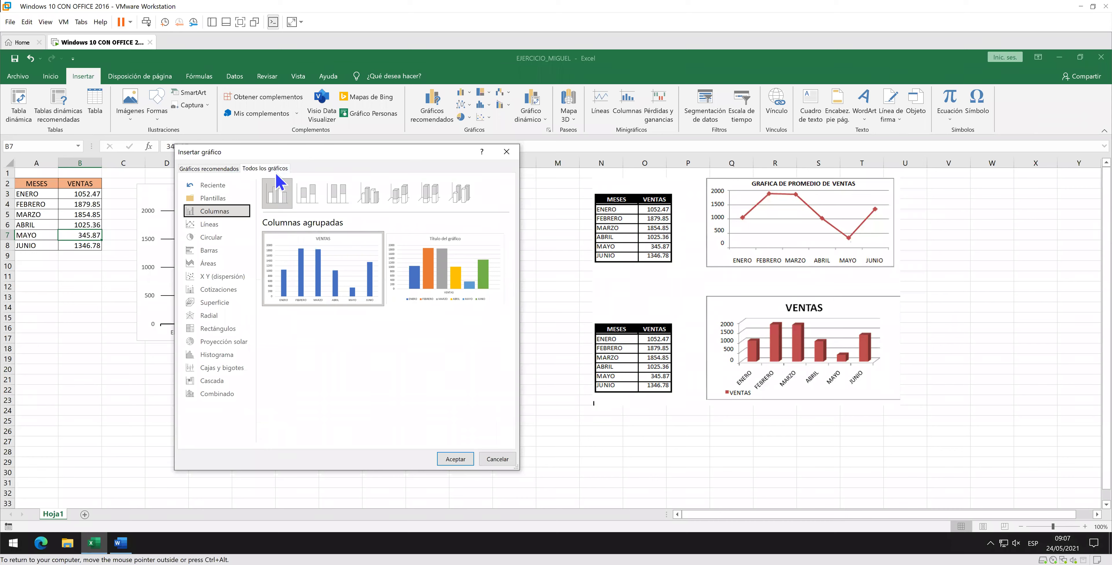
left_click(380, 200)
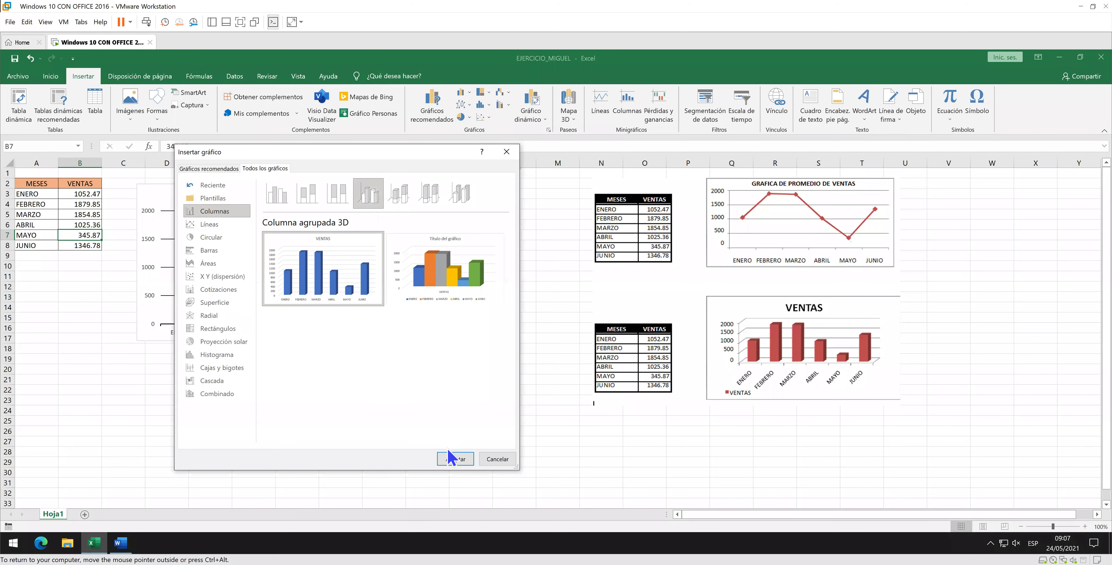
left_click(452, 460)
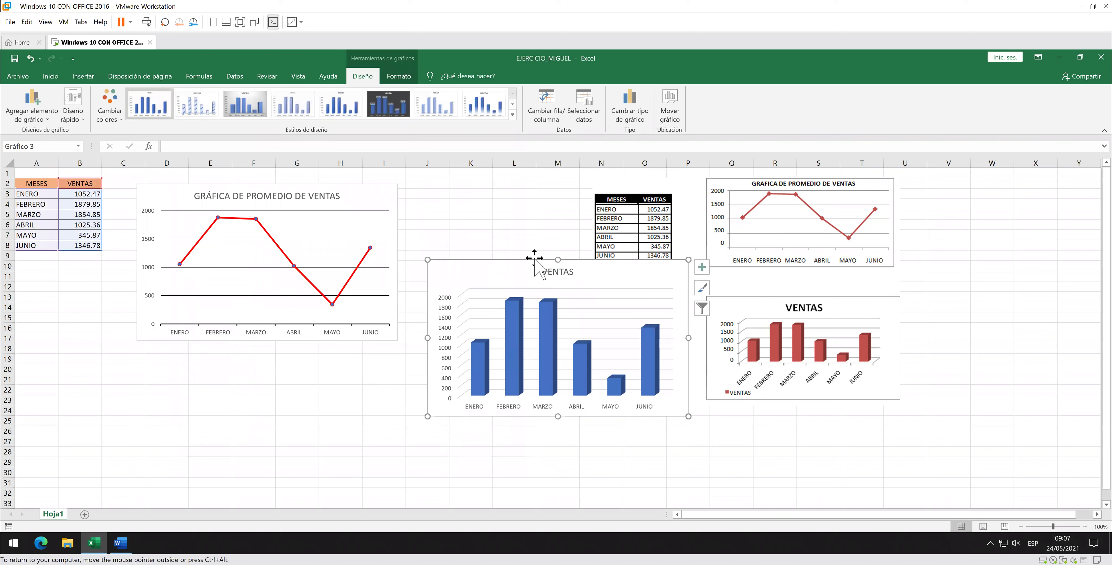
Move the VENTAS column chart beneath the line chart and narrow it to roughly columns C–H.
left_click_drag(531, 262, 234, 358)
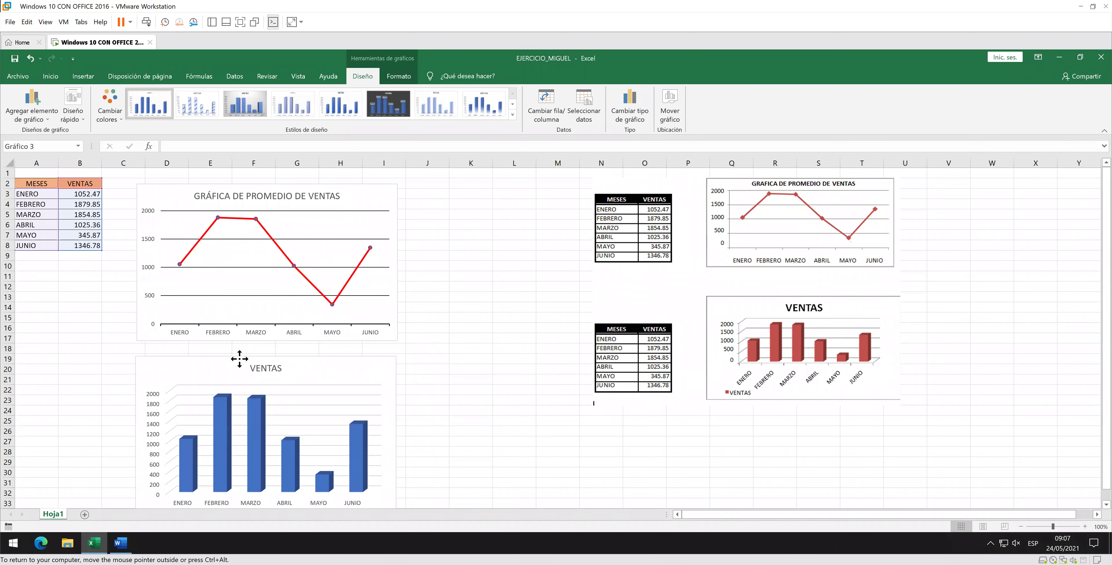
left_click_drag(1105, 318, 1108, 341)
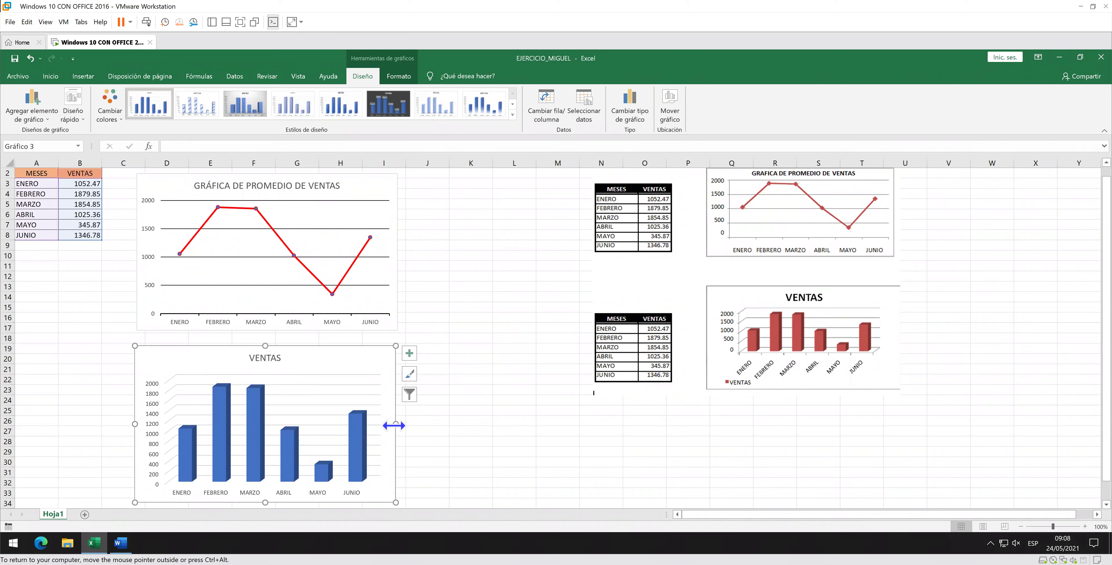
left_click_drag(394, 425, 374, 425)
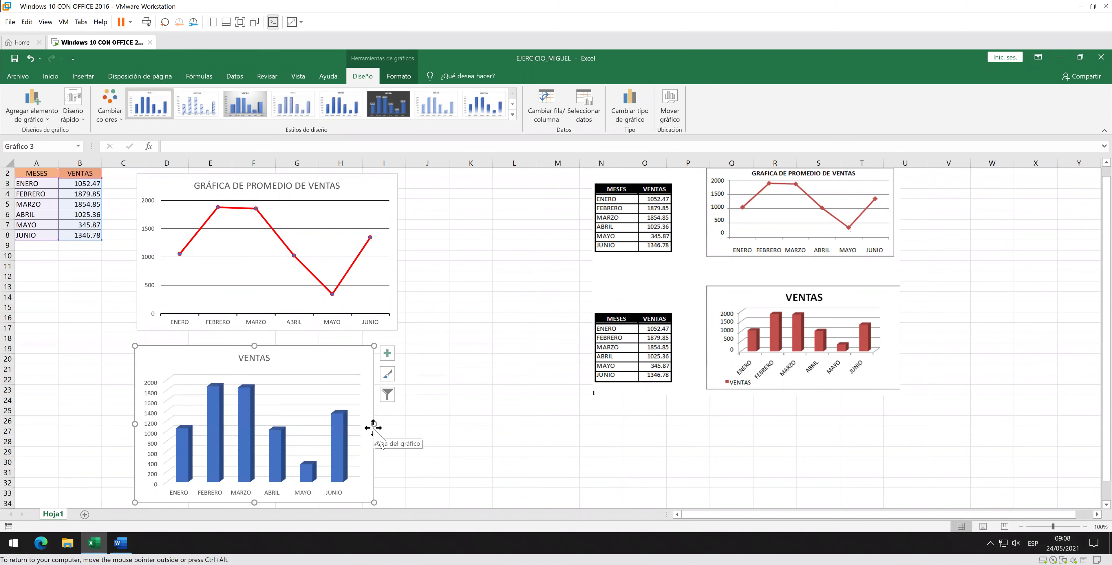
left_click_drag(373, 425, 322, 426)
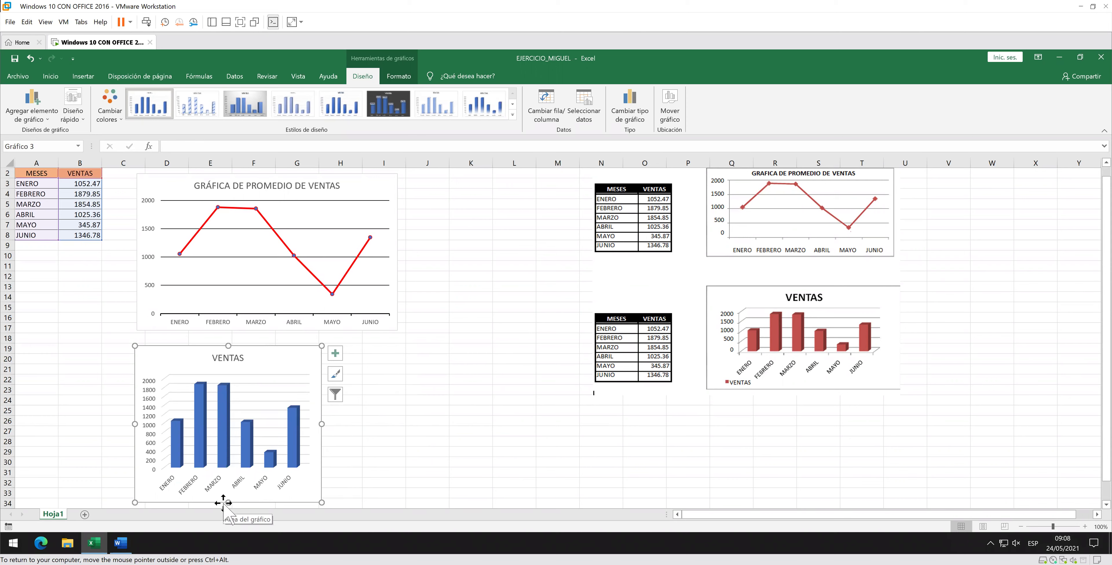
left_click(150, 396)
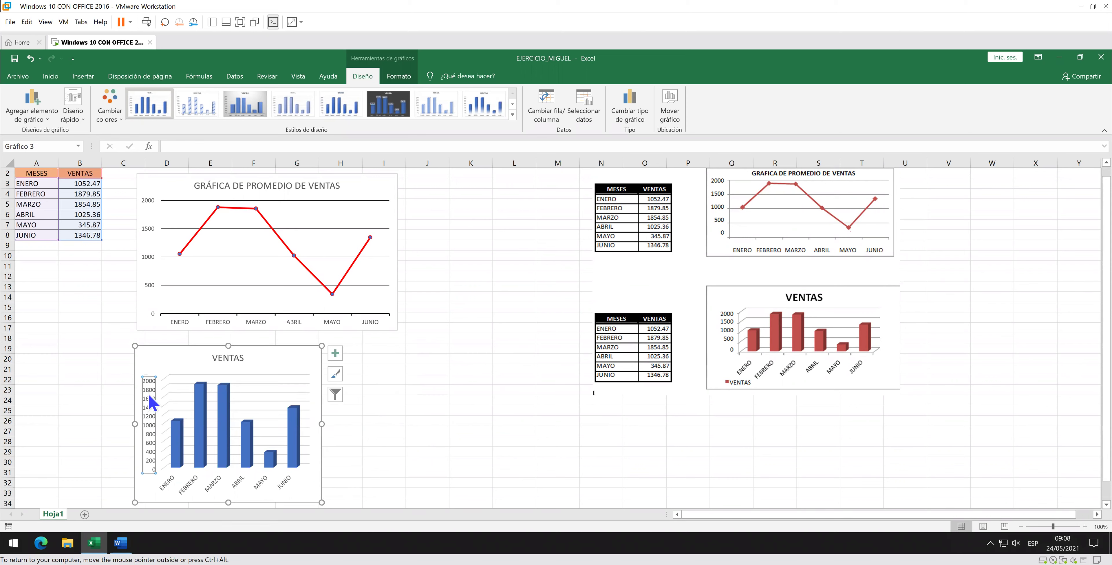
Set the vertical axis major unit to 500 and shorten the chart to end near row 31.
left_click(145, 376)
double_click(145, 376)
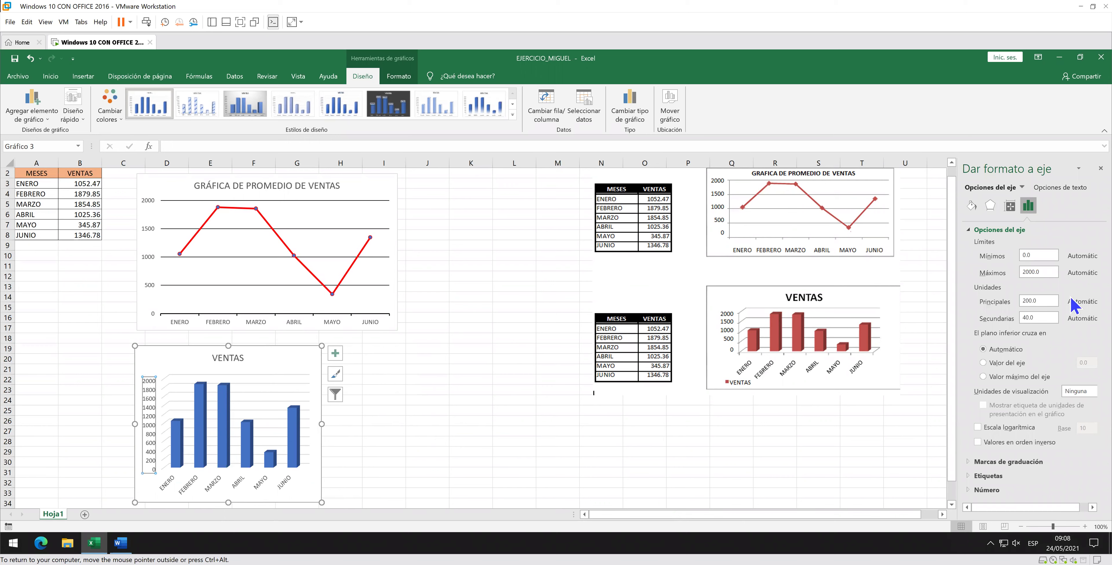
left_click(1046, 300)
type("50")
key("Return")
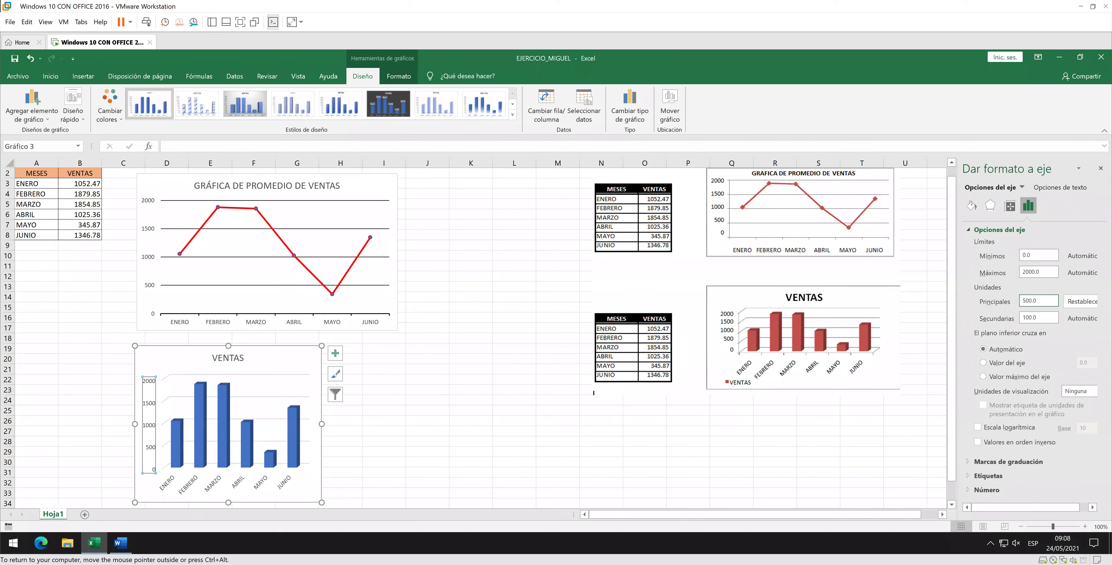
left_click_drag(226, 502, 230, 456)
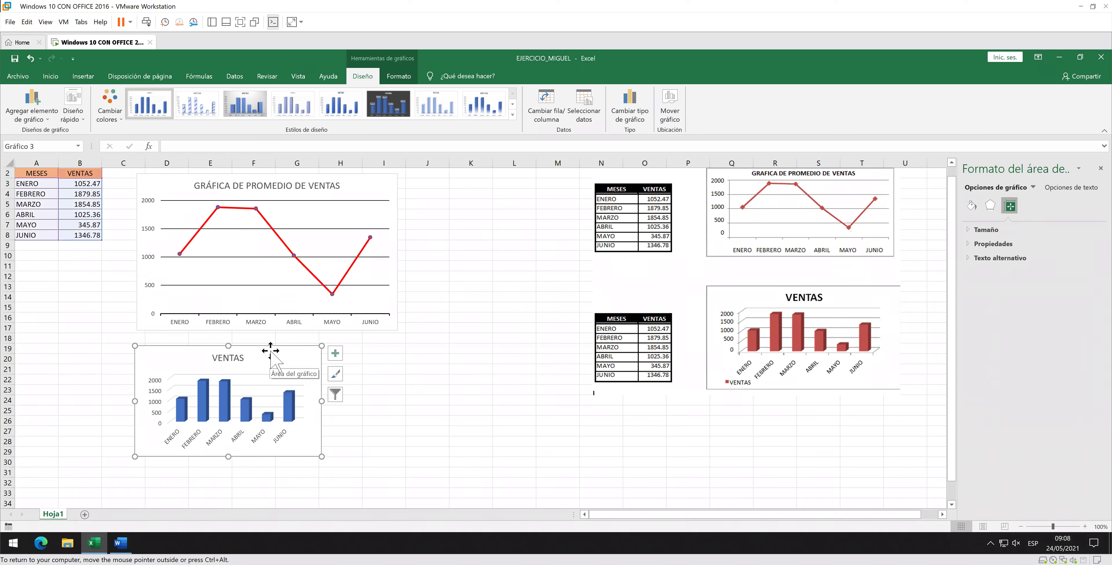
Nudge the column chart right and down, then widen it to span columns C to H.
left_click_drag(270, 351, 281, 359)
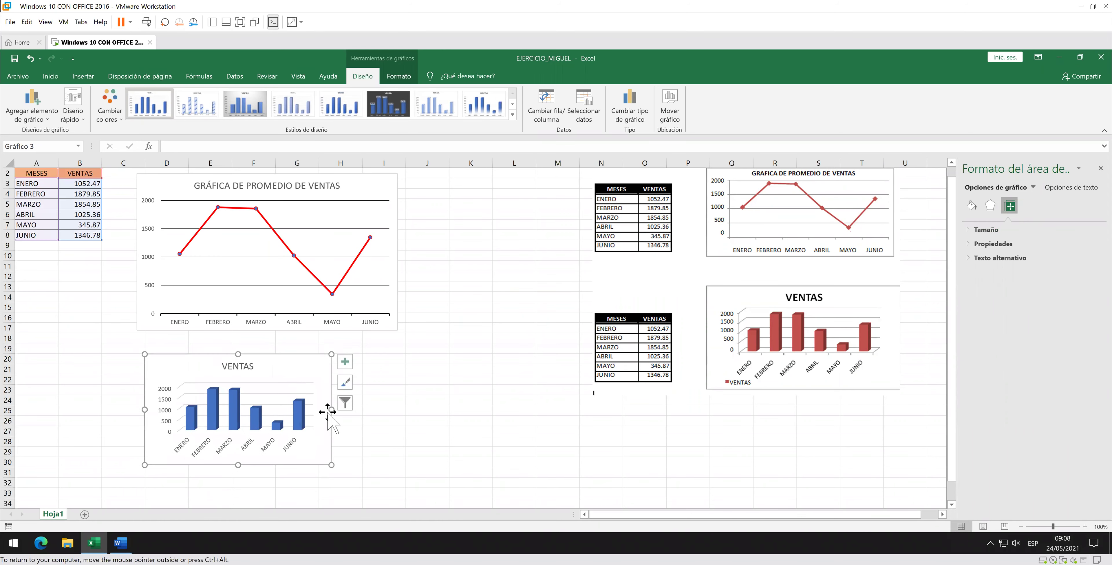
left_click_drag(332, 409, 353, 409)
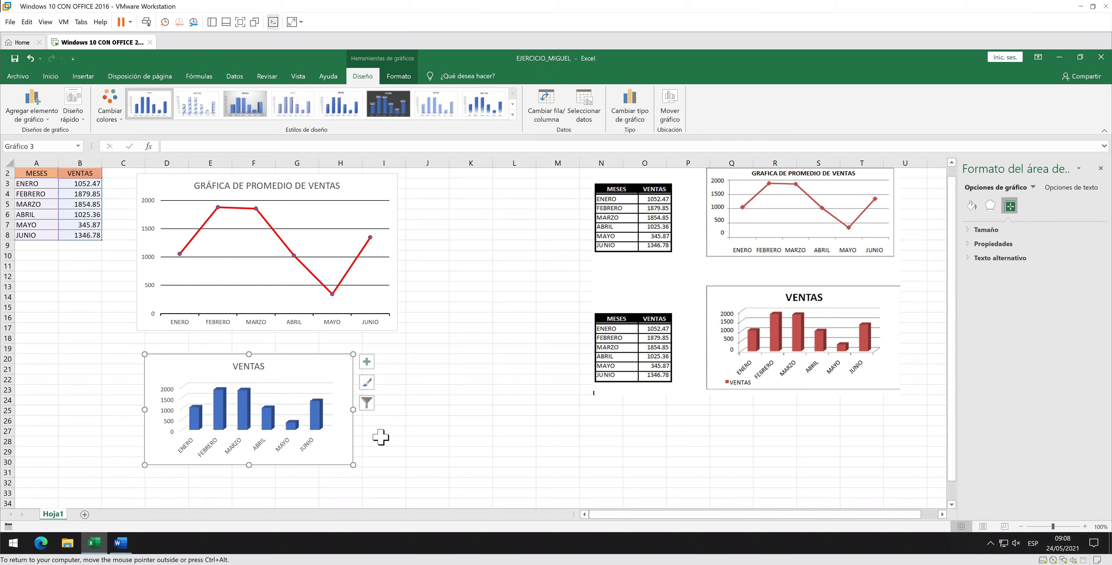
Set the month axis major tick marks to Exterior and close the Dar formato a eje pane.
left_click(307, 447)
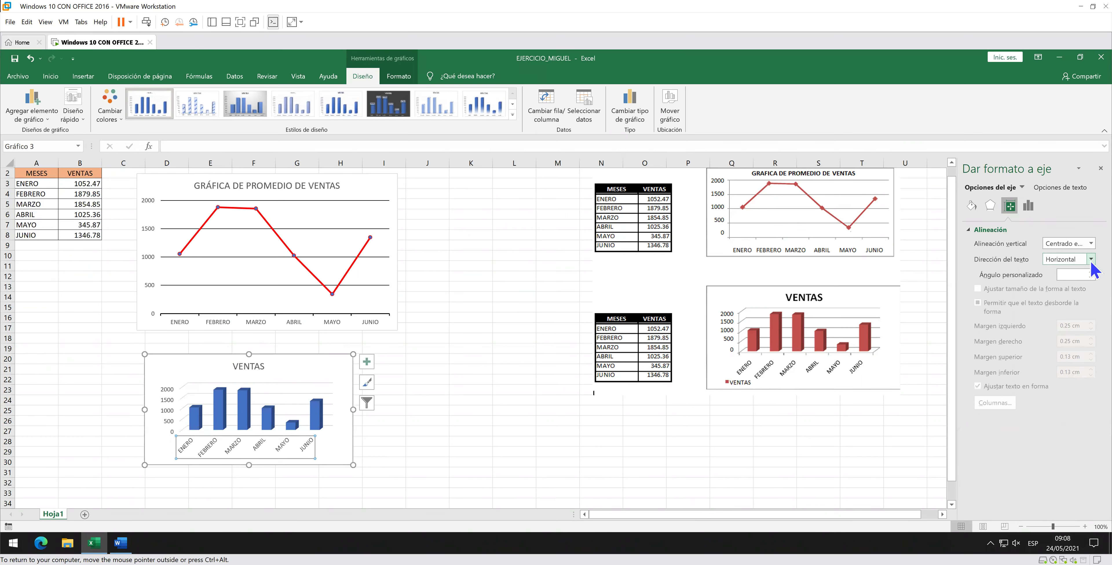
left_click(965, 229)
left_click(1029, 206)
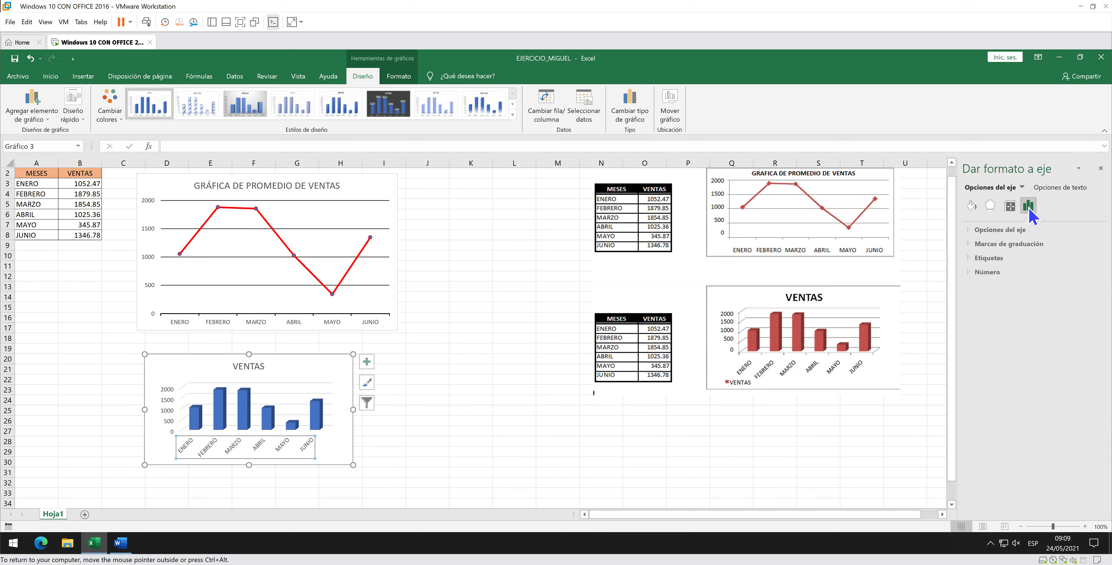
left_click(967, 230)
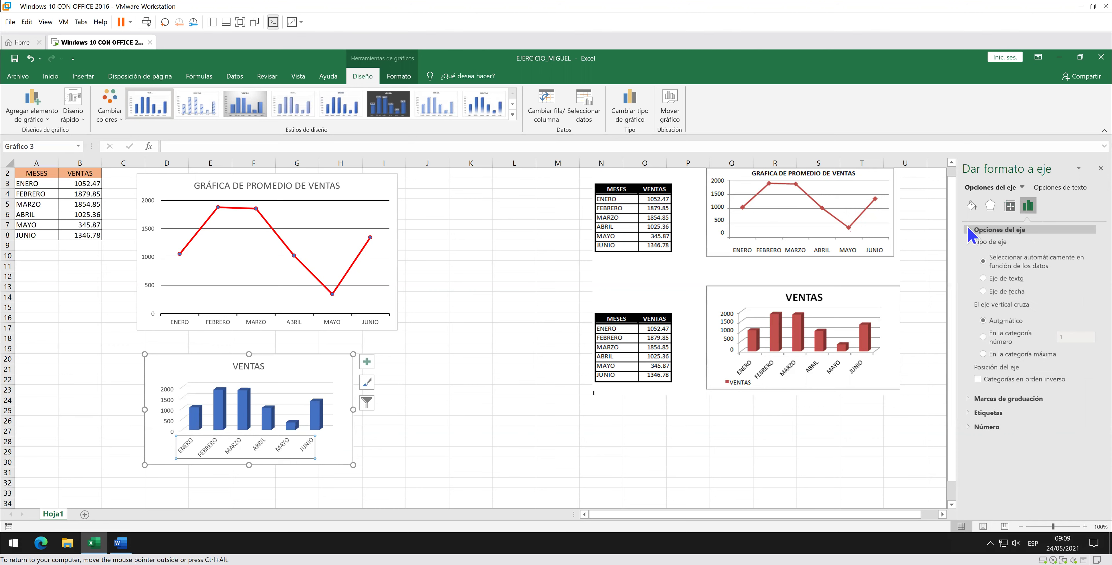
left_click(967, 229)
left_click(967, 243)
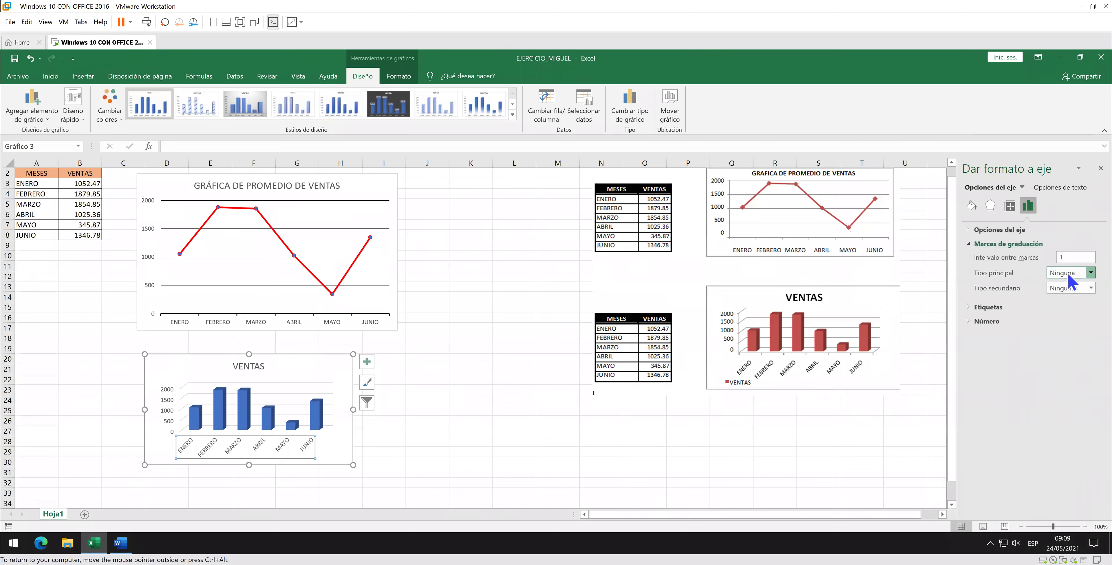
left_click(1067, 273)
left_click(1074, 306)
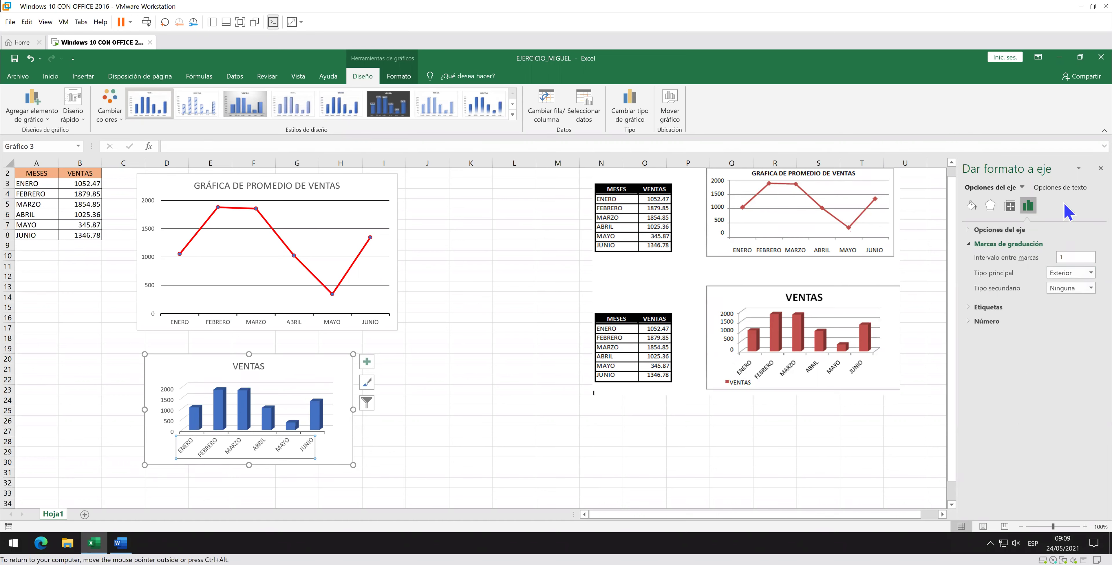
left_click(1102, 168)
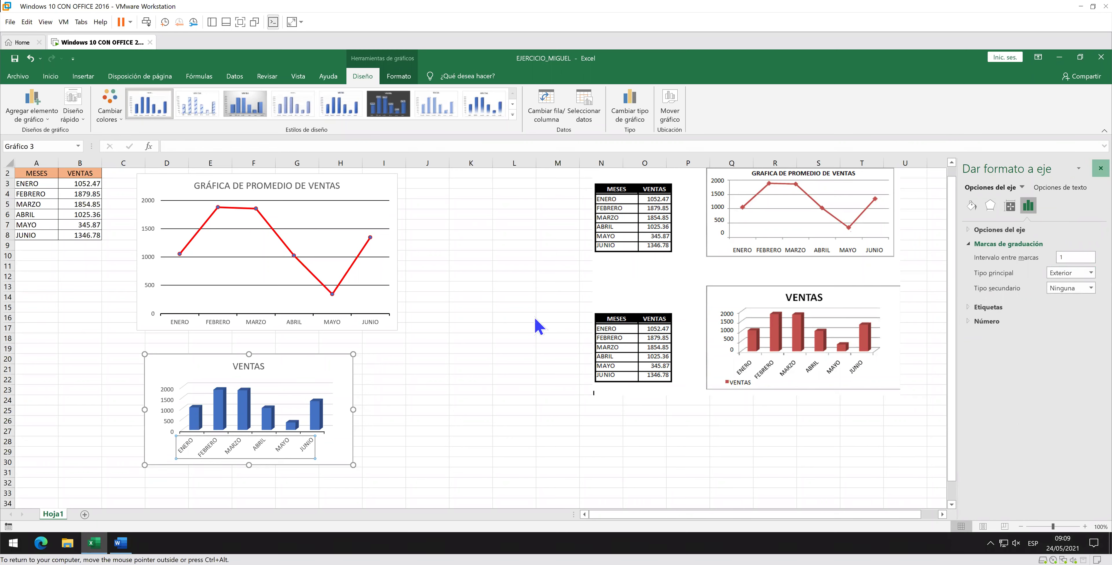
left_click(302, 385)
left_click(299, 381)
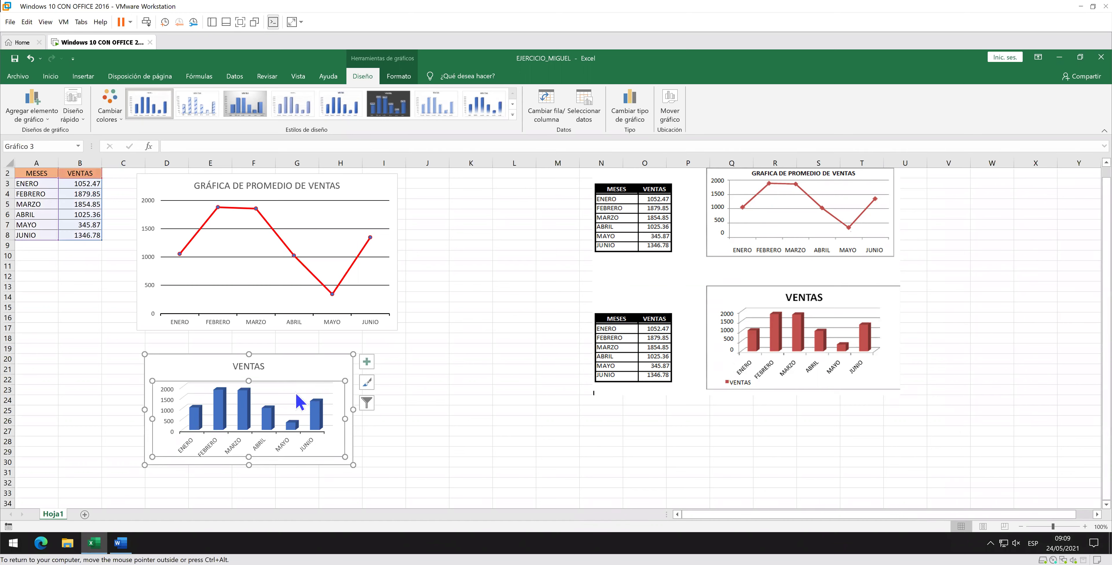
Zoom the sheet to 175% and scroll down to view the VENTAS column chart closely.
left_click(296, 393)
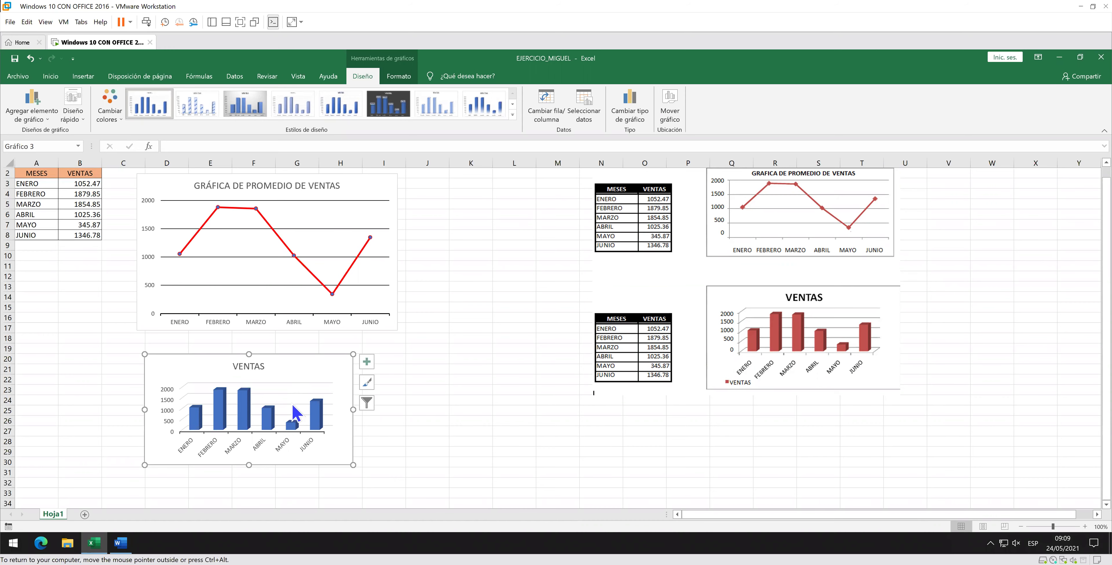
scroll(294, 413, "up", 1)
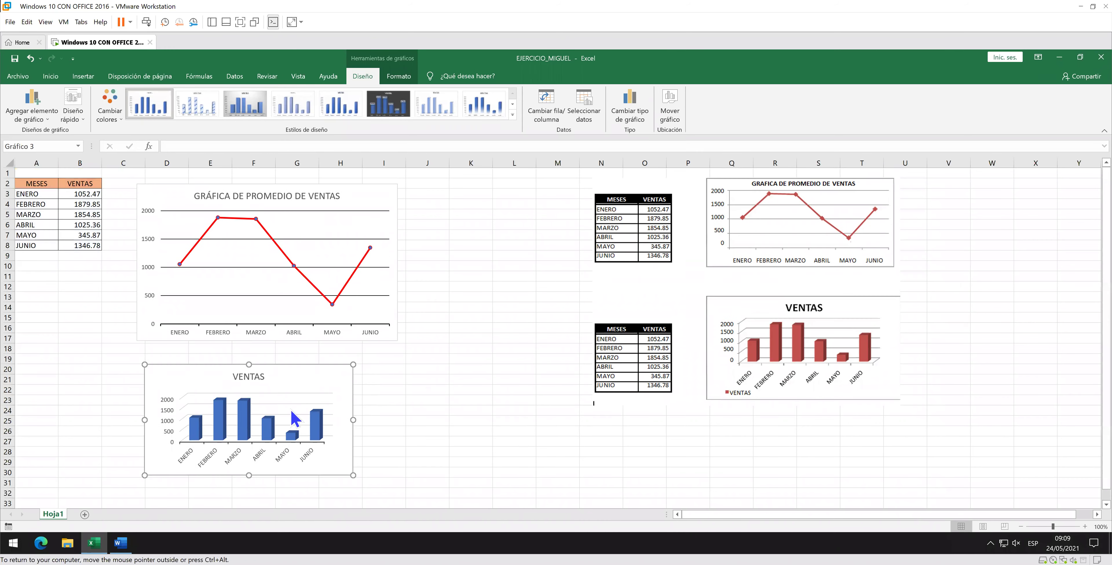
left_click(423, 404)
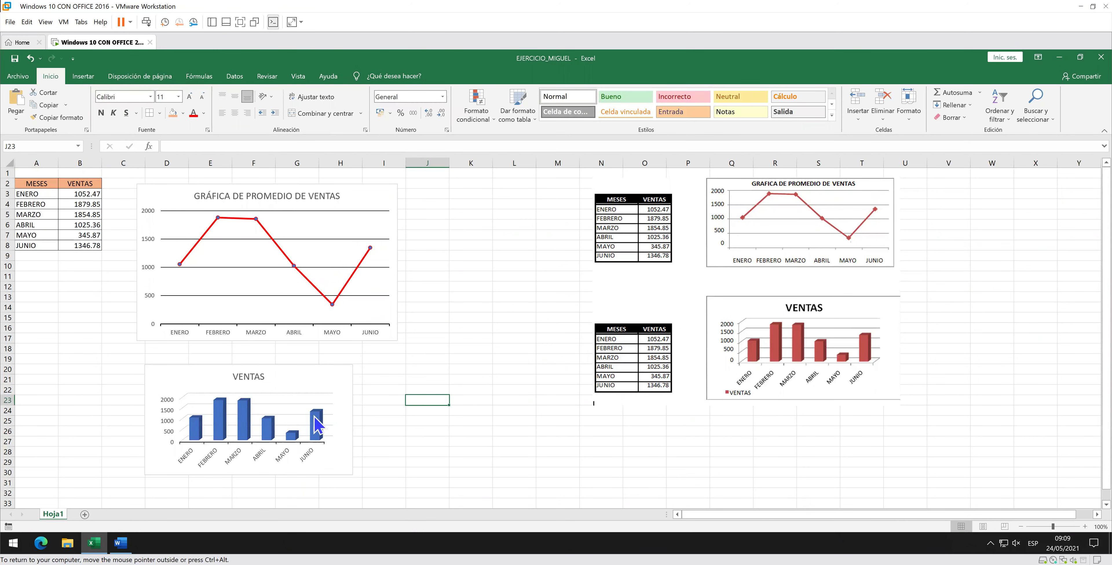
scroll(292, 429, "up", 1)
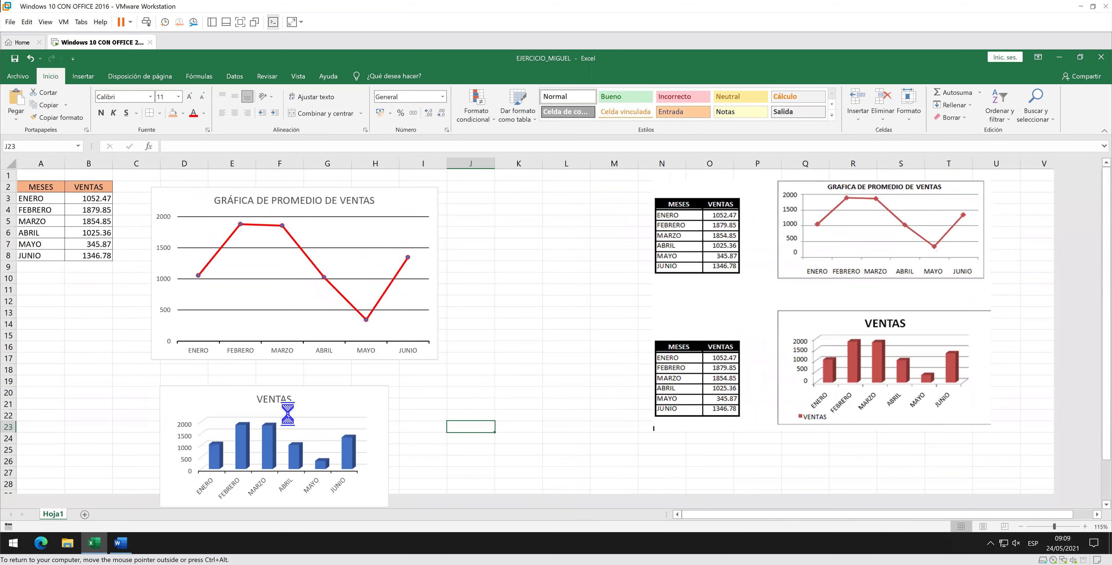
scroll(293, 412, "up", 4)
scroll(302, 414, "down", 1)
scroll(406, 422, "down", 1)
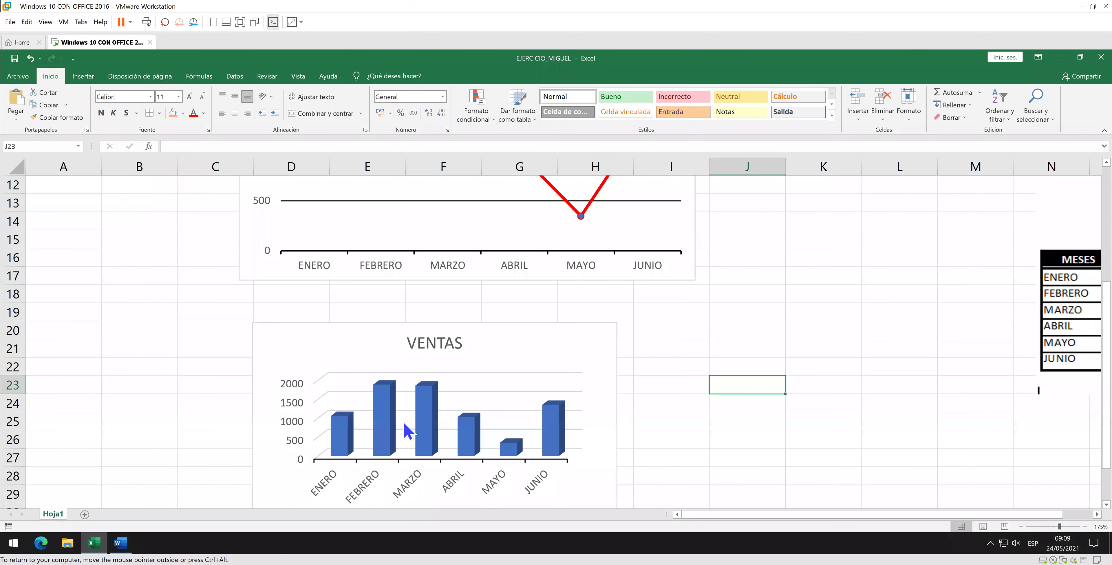
scroll(453, 389, "down", 1)
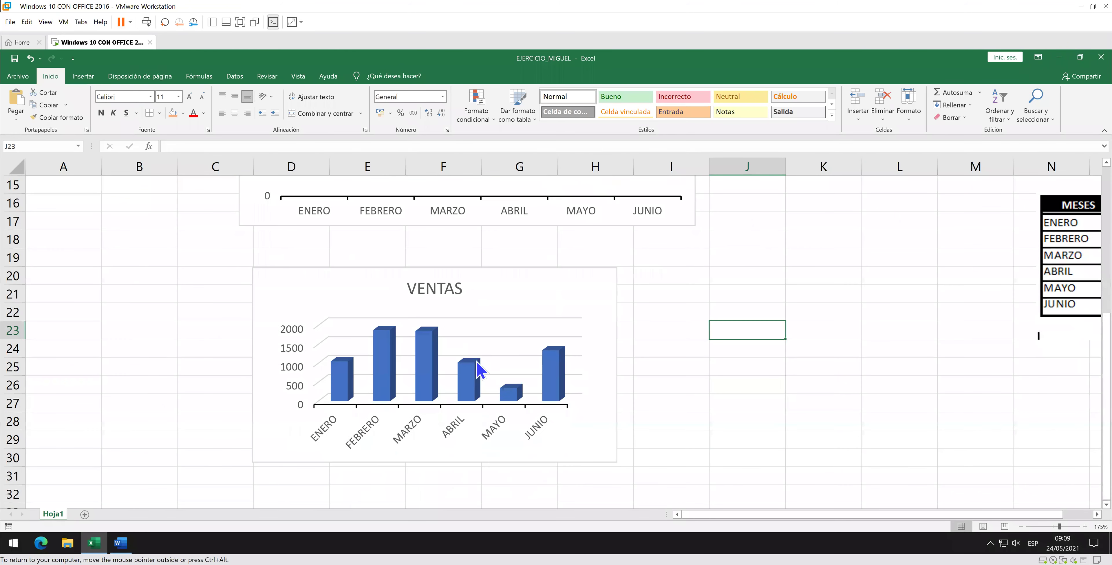
left_click(482, 338)
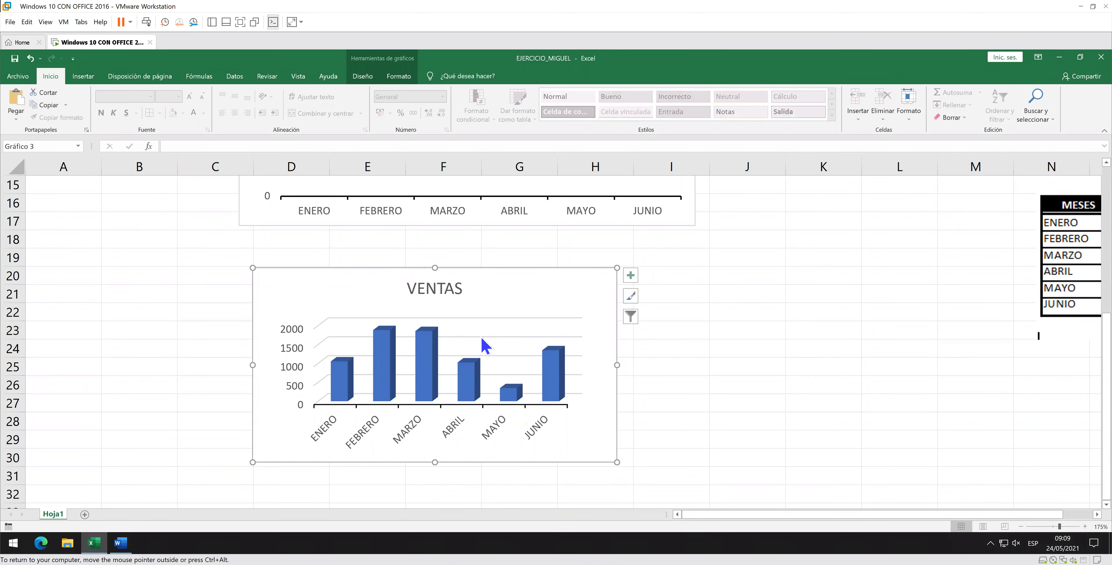
Give the vertical axis and gridlines a thicker, black Contorno outline.
right_click(489, 357)
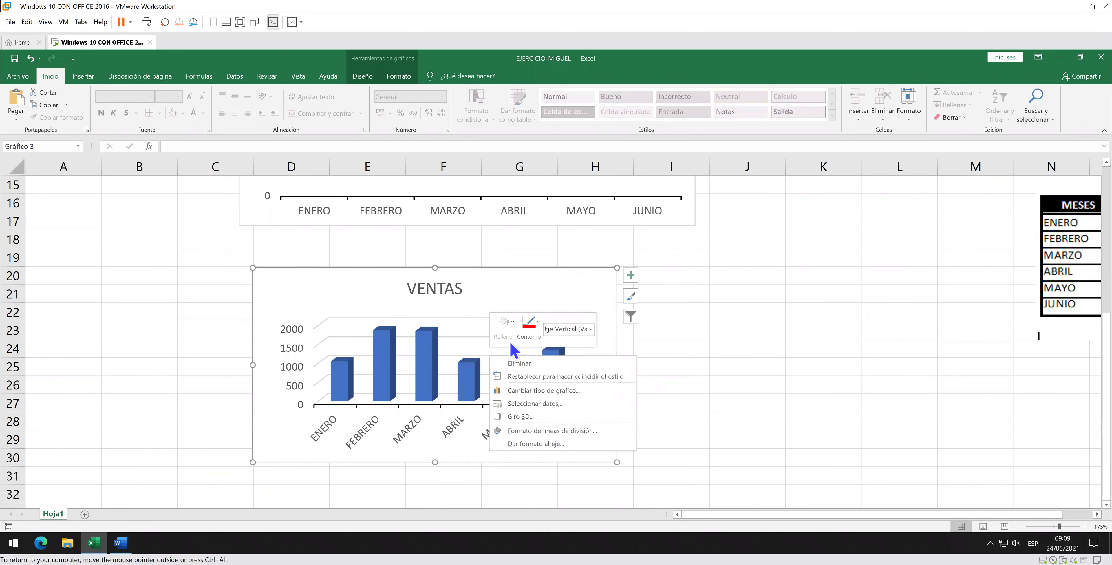
left_click(538, 325)
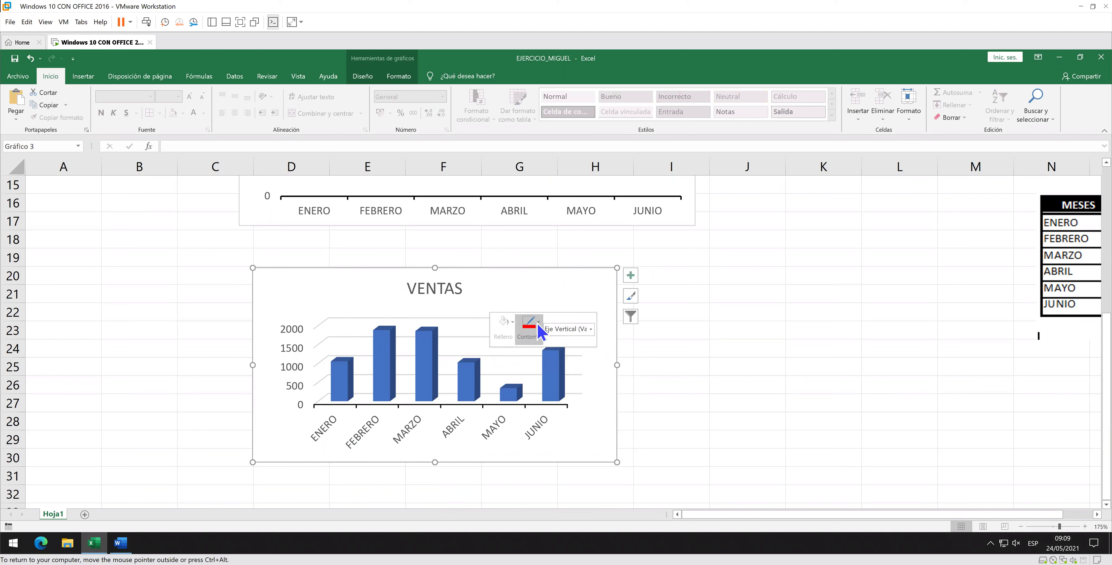
left_click(540, 330)
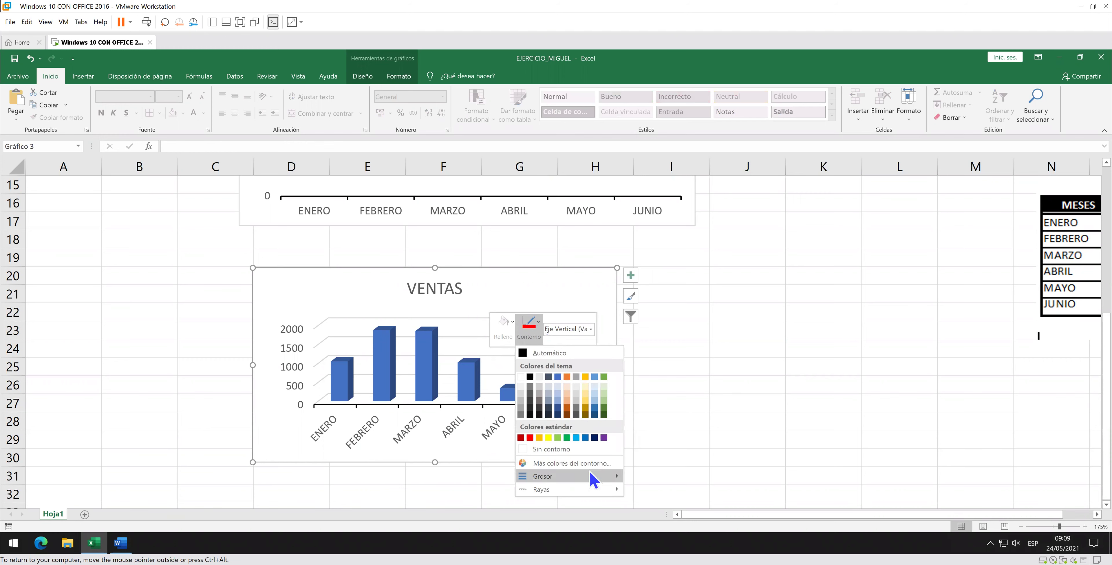
mouse_move(565, 476)
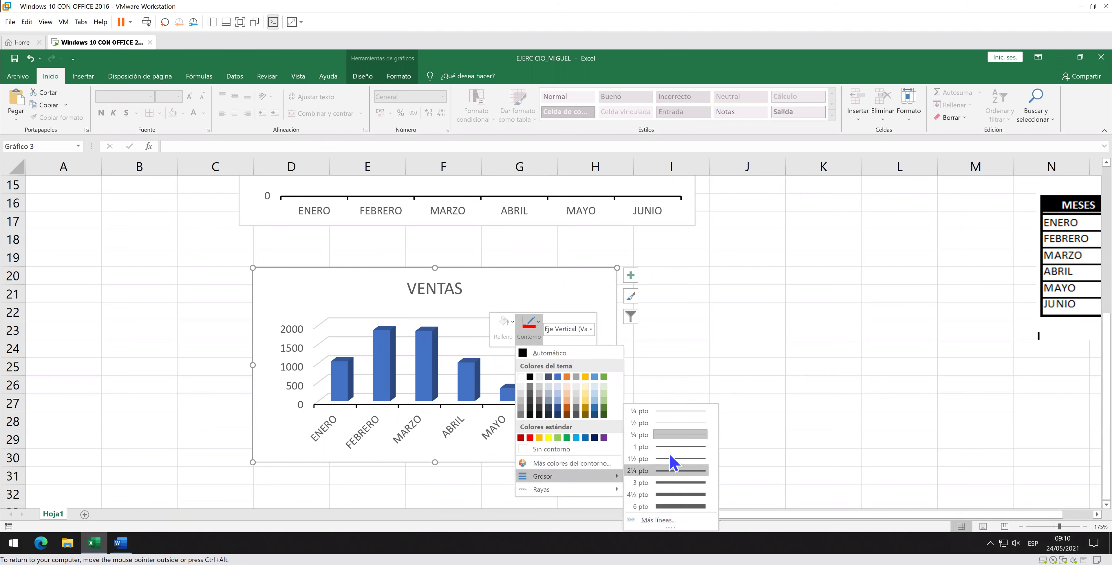
left_click(671, 449)
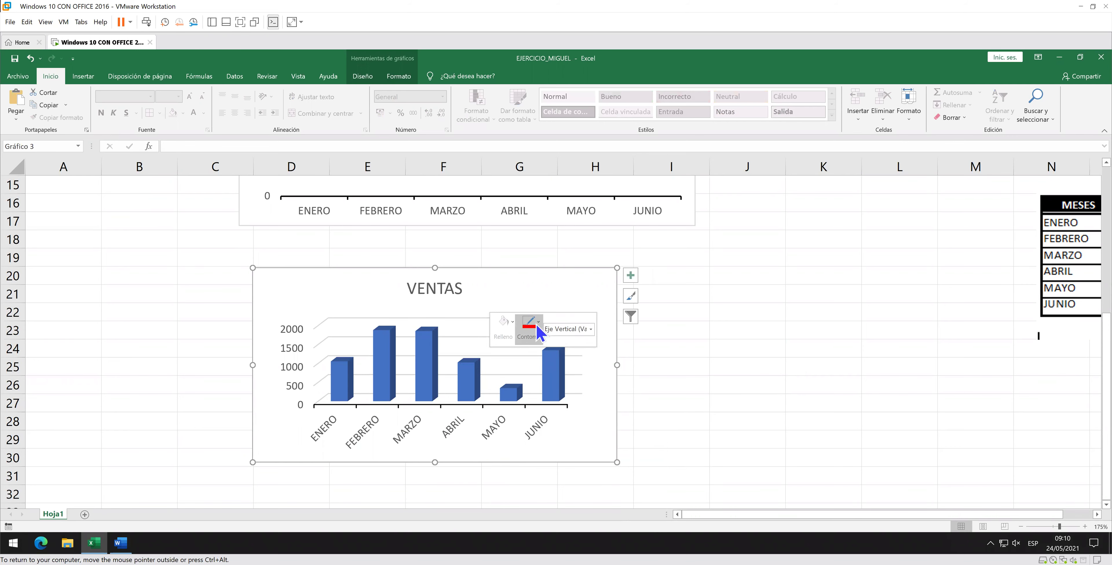
left_click(539, 333)
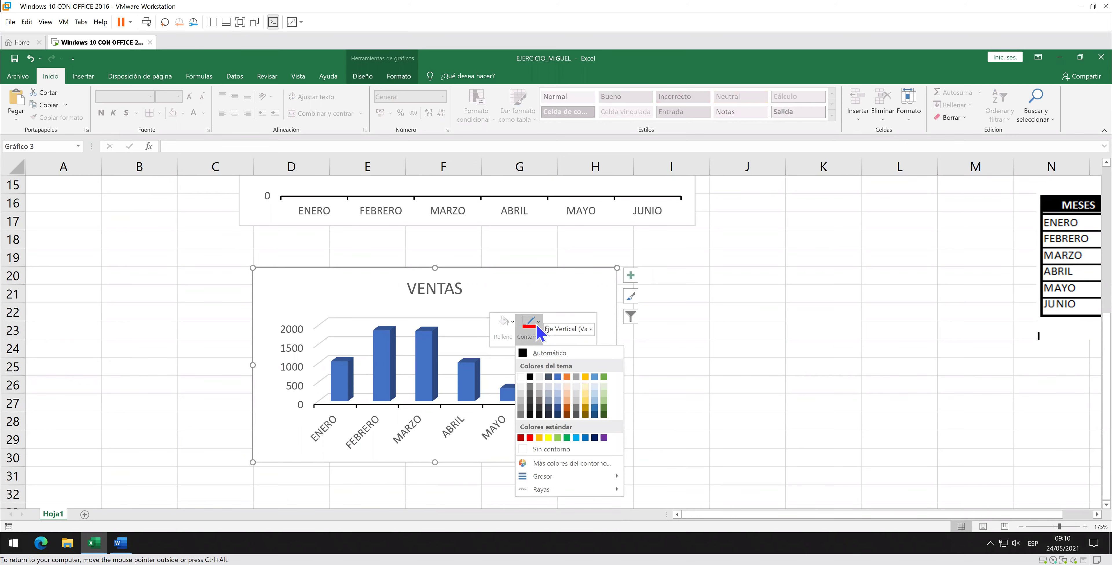
left_click(530, 377)
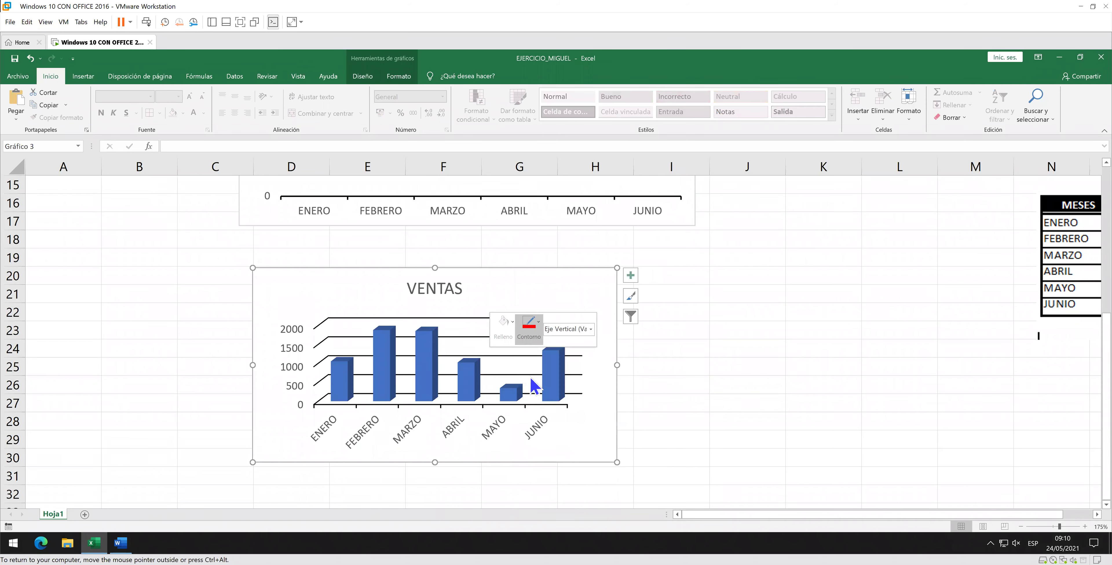
left_click(662, 365)
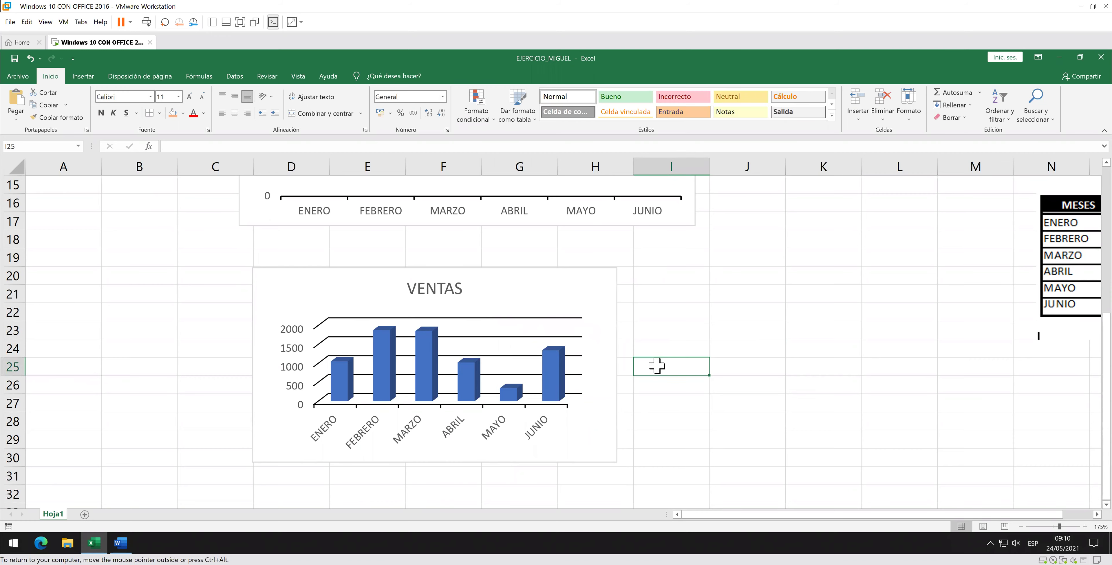
Zoom back to 100% and delete the reference picture Imagen 1 on the right.
scroll(646, 368, "down", 1)
scroll(642, 368, "down", 1)
scroll(636, 369, "up", 1)
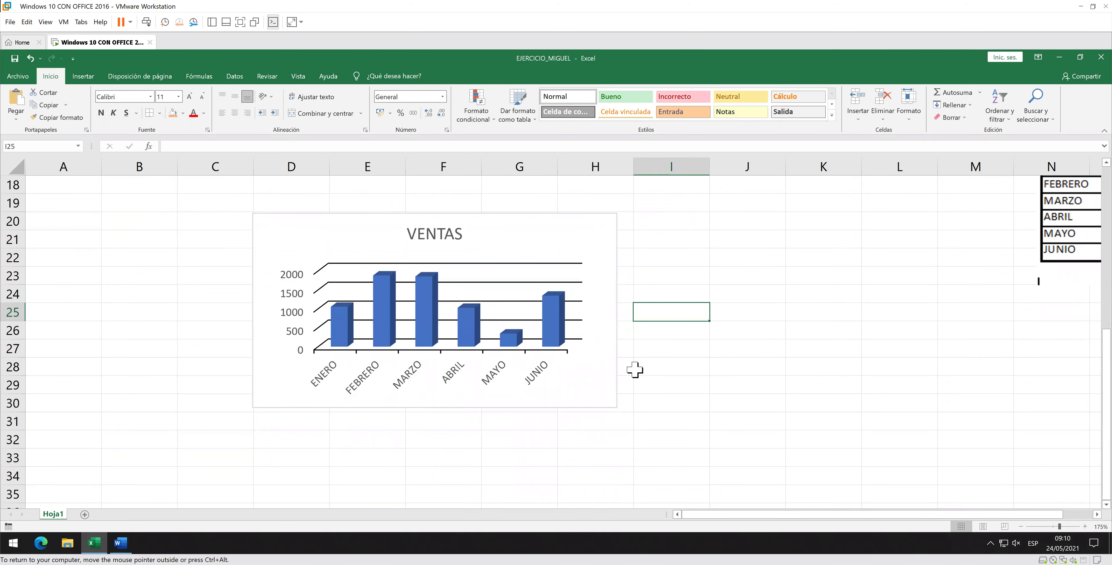
scroll(634, 369, "down", 2, "ctrl")
scroll(632, 373, "down", 1, "ctrl")
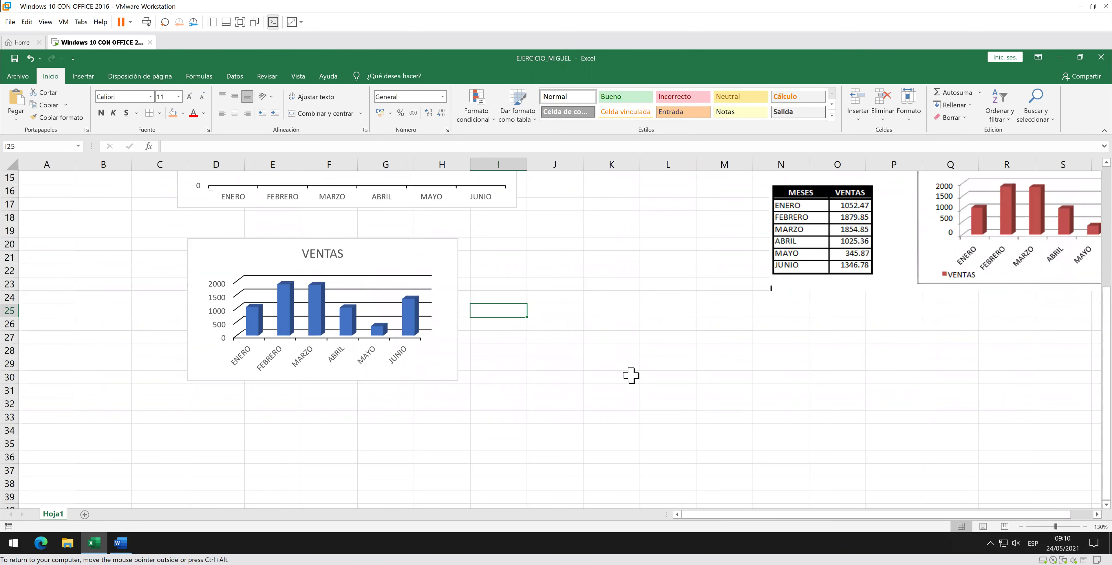
scroll(631, 375, "down", 2, "ctrl")
scroll(626, 367, "up", 1)
scroll(595, 361, "up", 2)
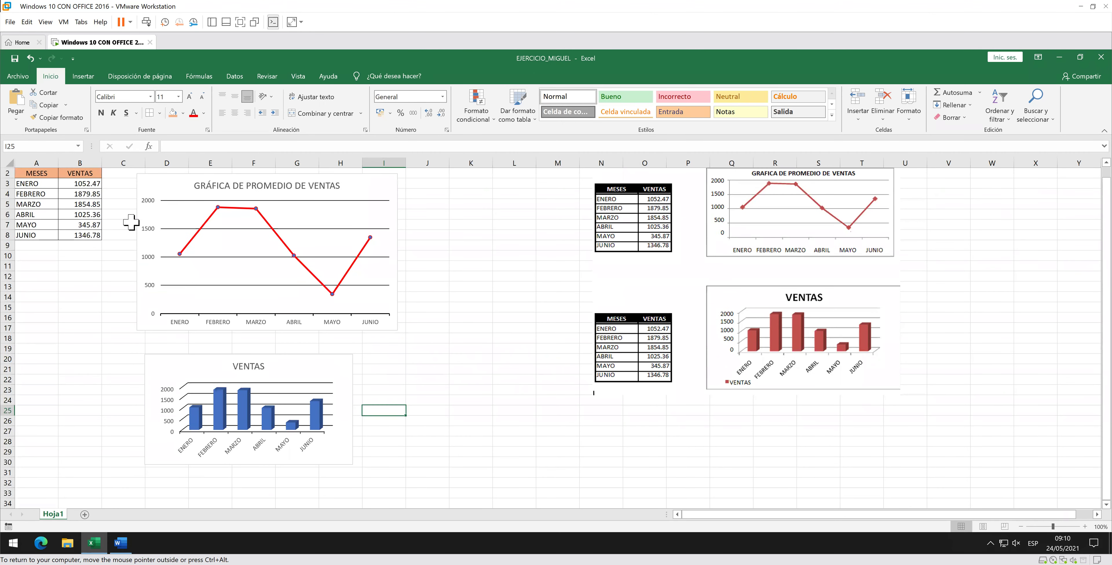
left_click(741, 229)
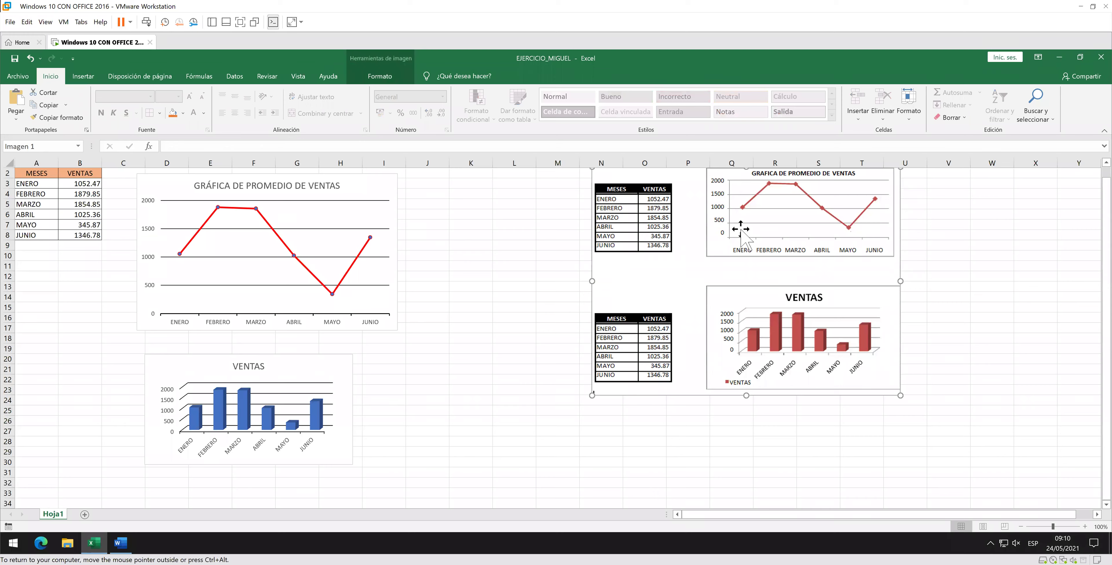
key("Delete")
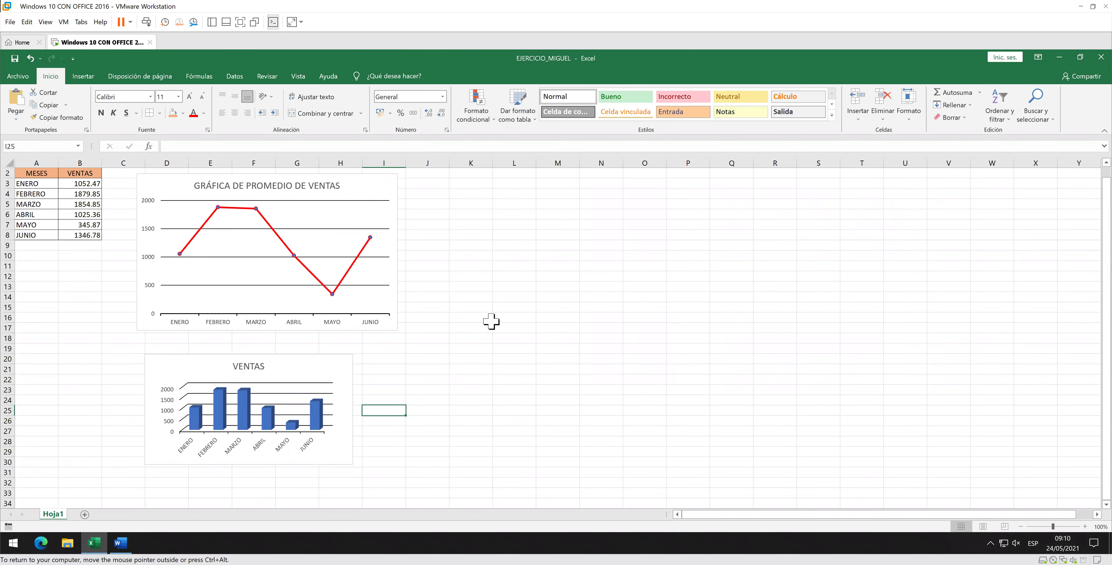
Add a Leyenda positioned Inferior, then drag it to the chart's lower-left corner.
left_click(351, 363)
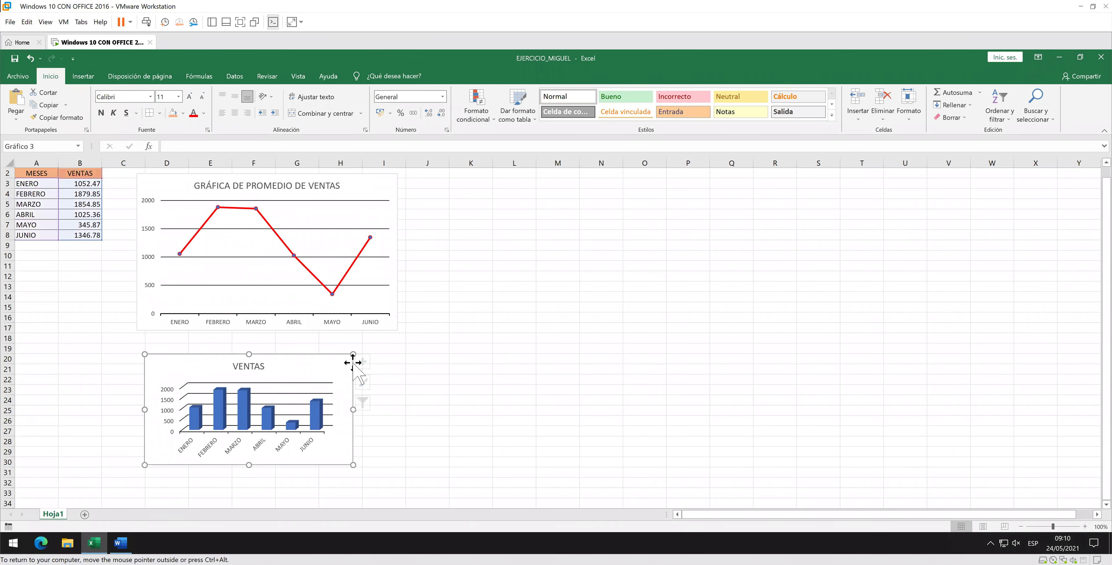
left_click(367, 362)
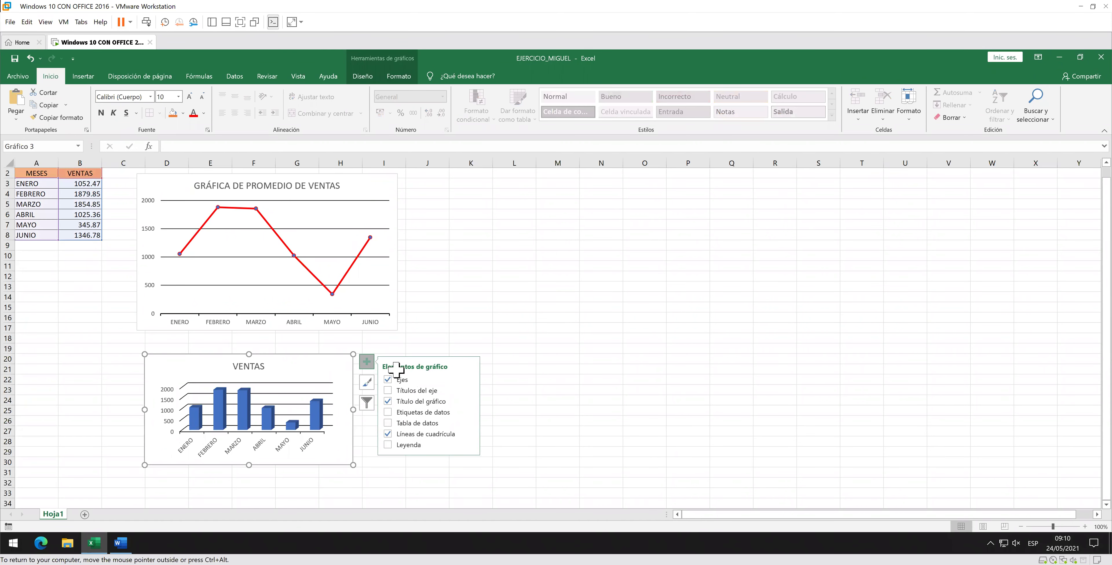
left_click(469, 390)
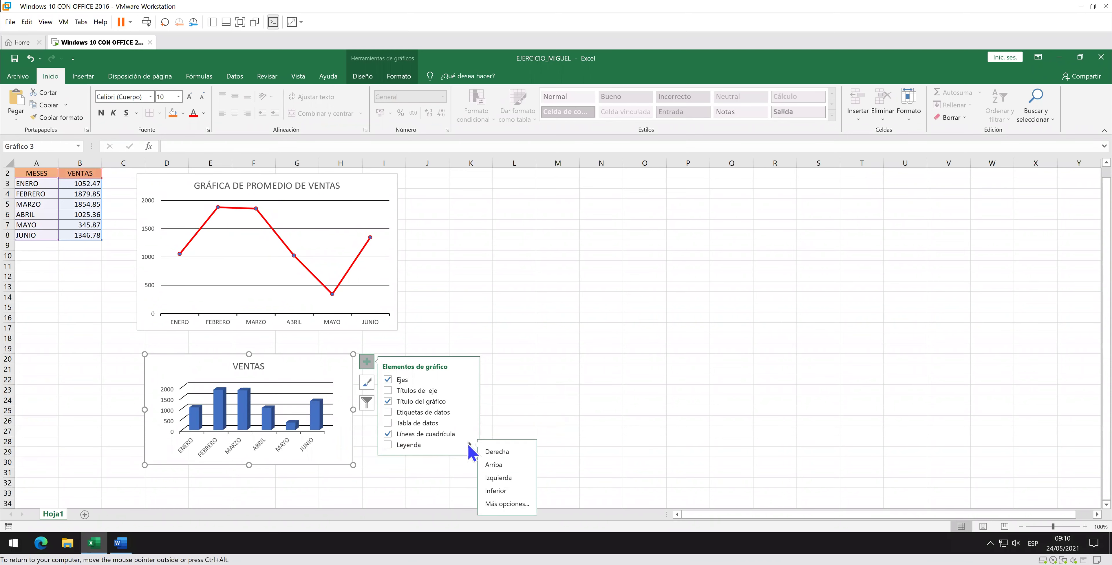
mouse_move(425, 444)
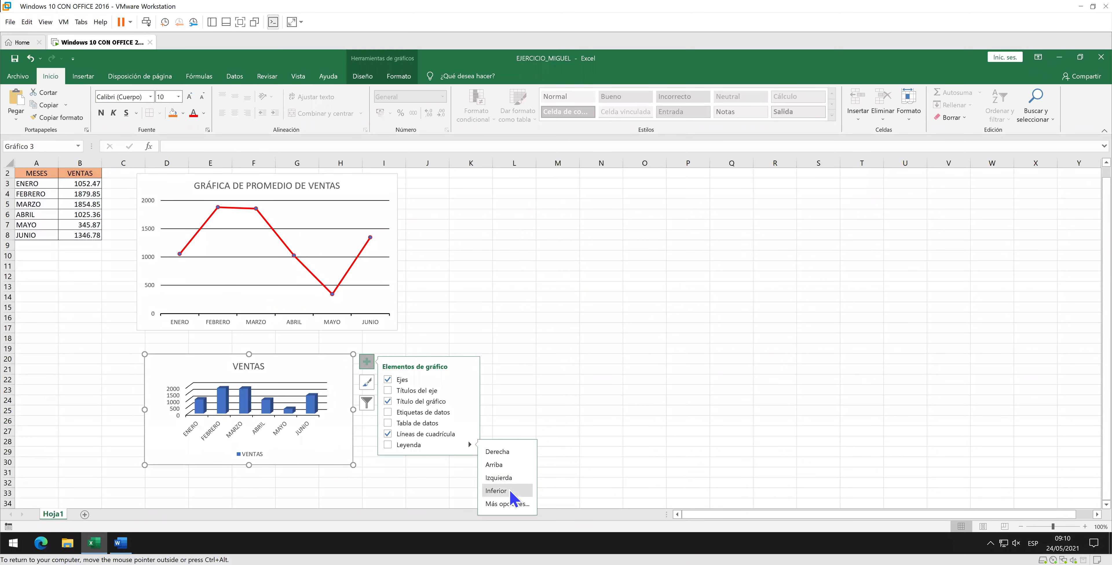
left_click(511, 492)
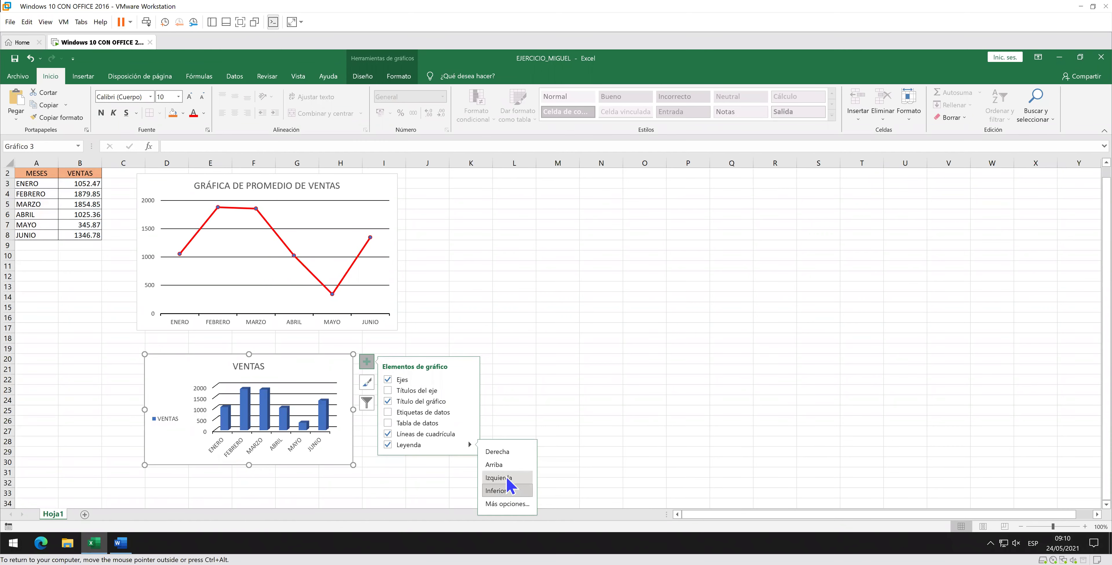
left_click(508, 491)
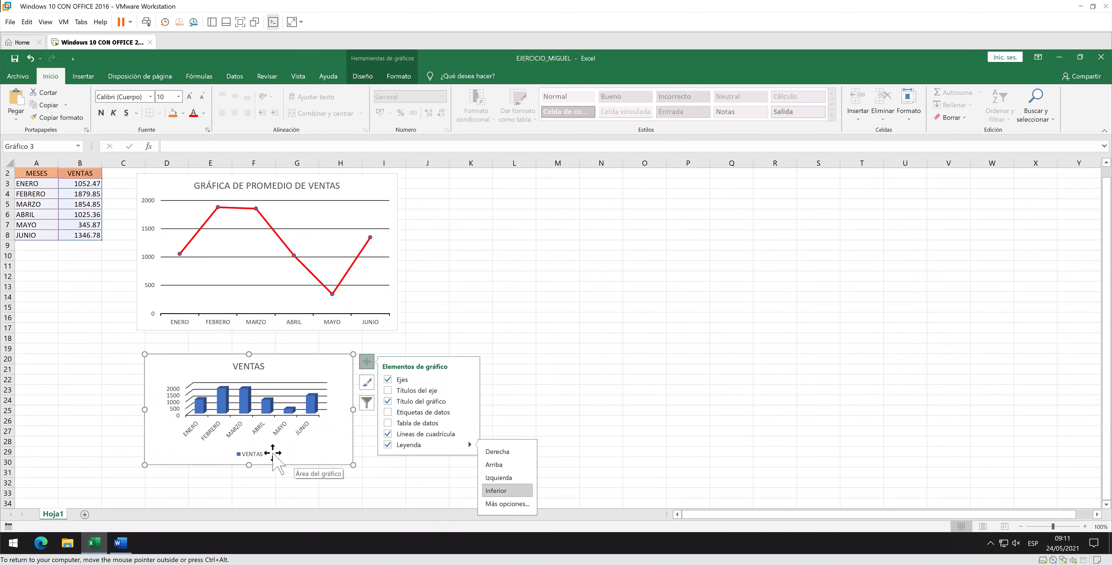
left_click(257, 454)
left_click_drag(259, 447, 184, 445)
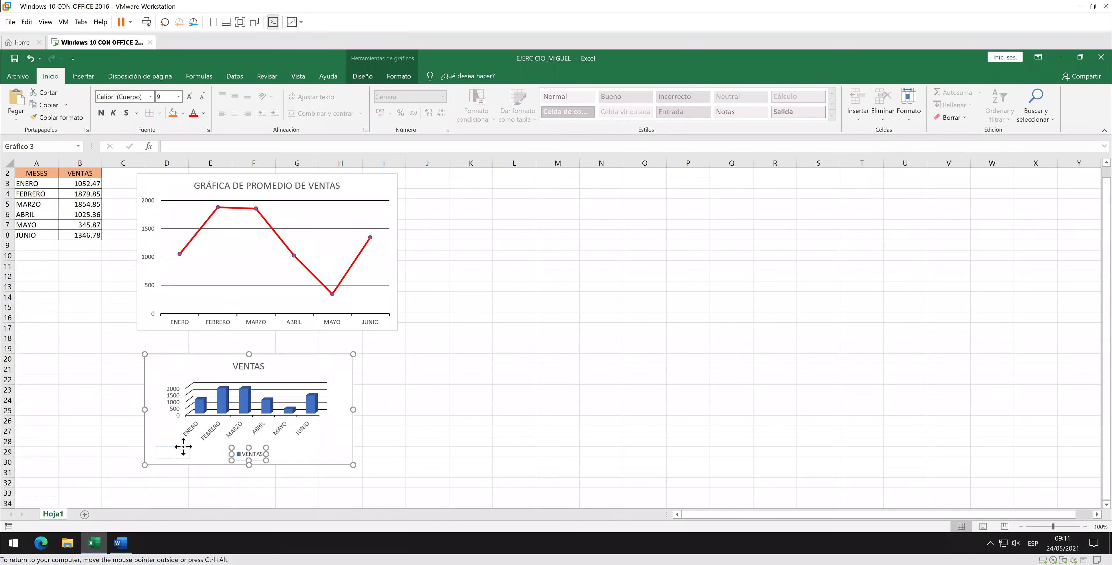
left_click_drag(182, 448, 181, 448)
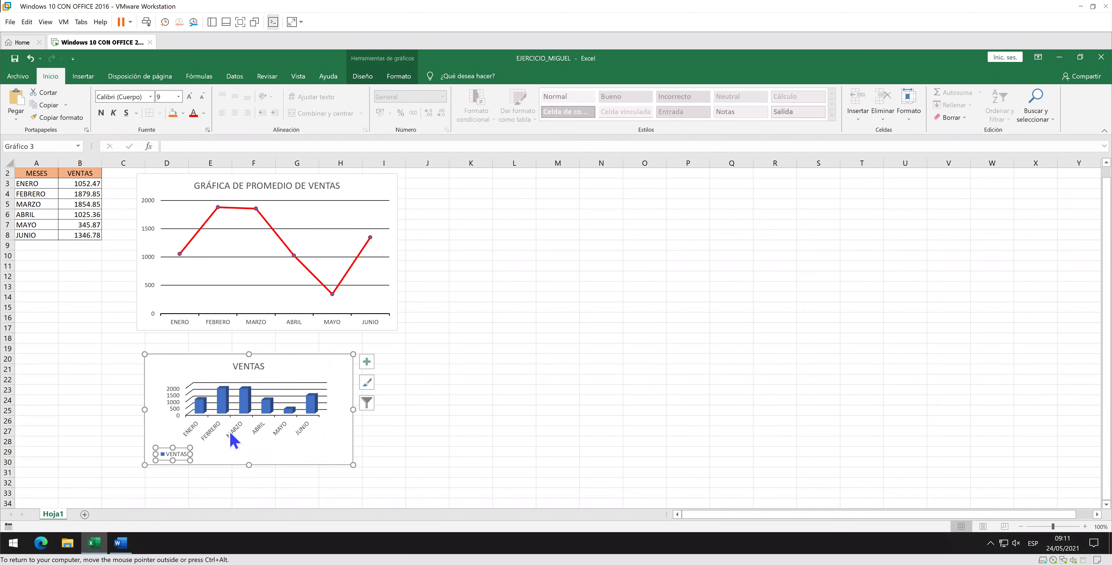
Fill the VENTAS column bars with dark red from the standard colours.
left_click(244, 405)
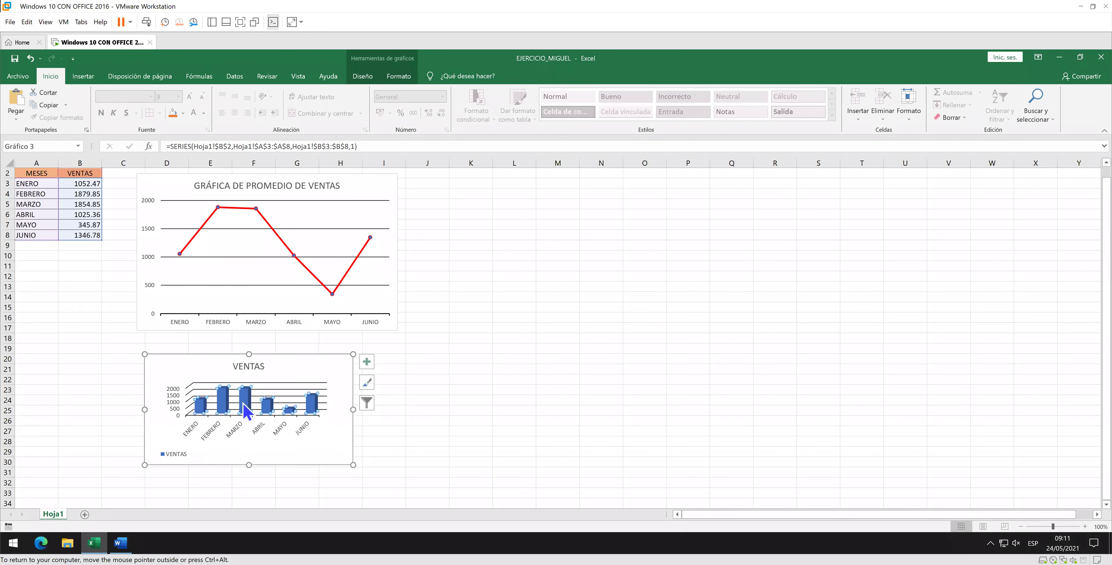
right_click(247, 411)
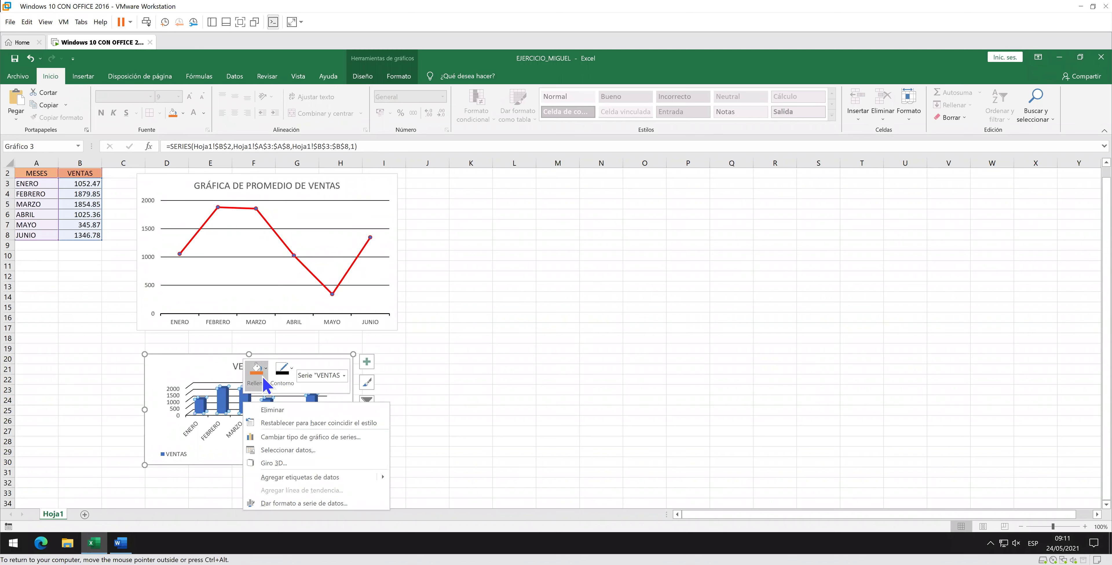
left_click(267, 367)
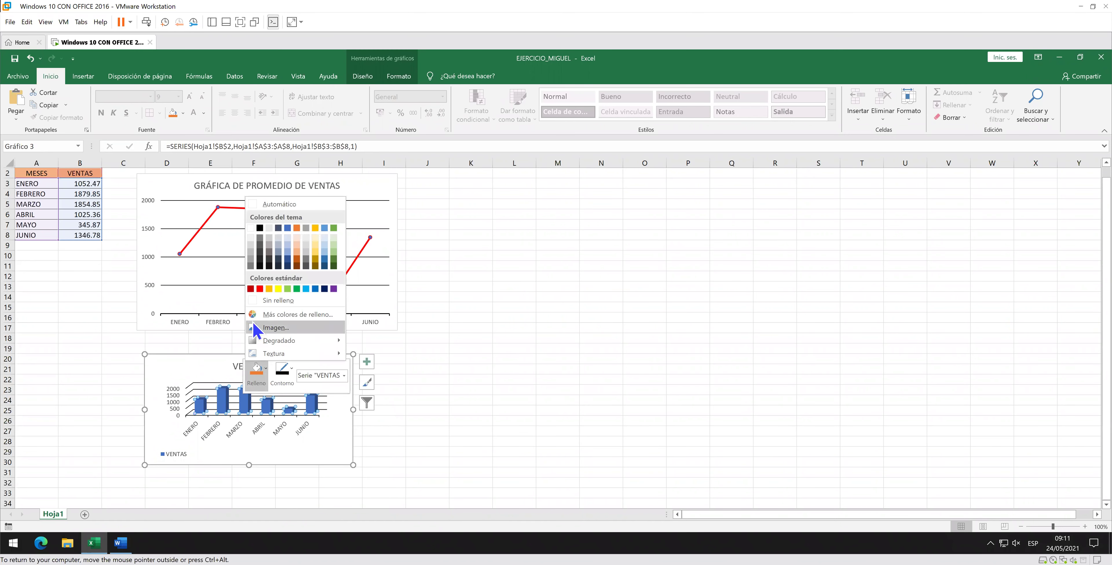
left_click(259, 289)
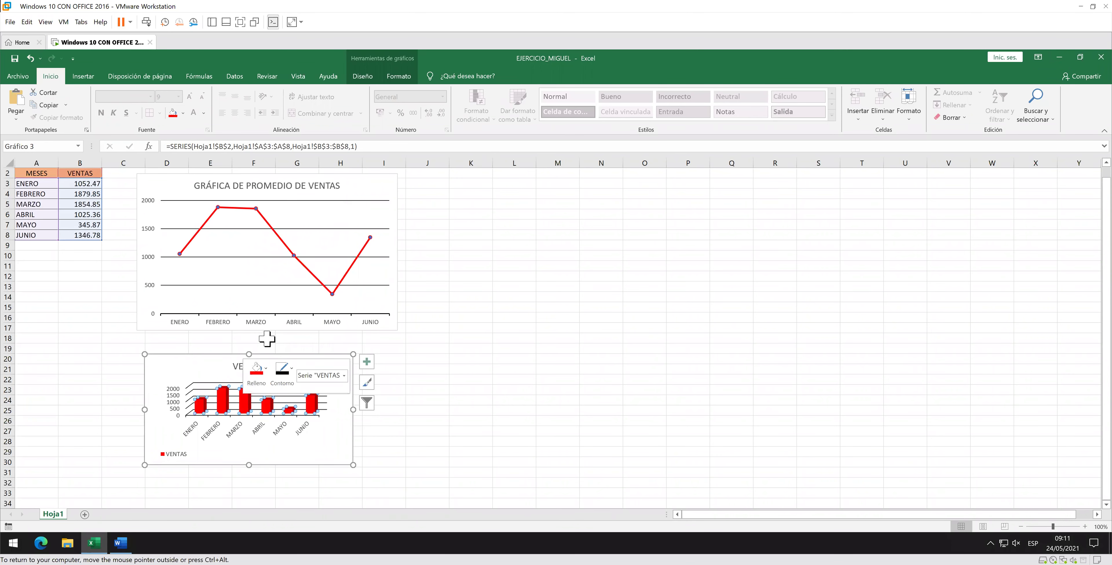
left_click(266, 368)
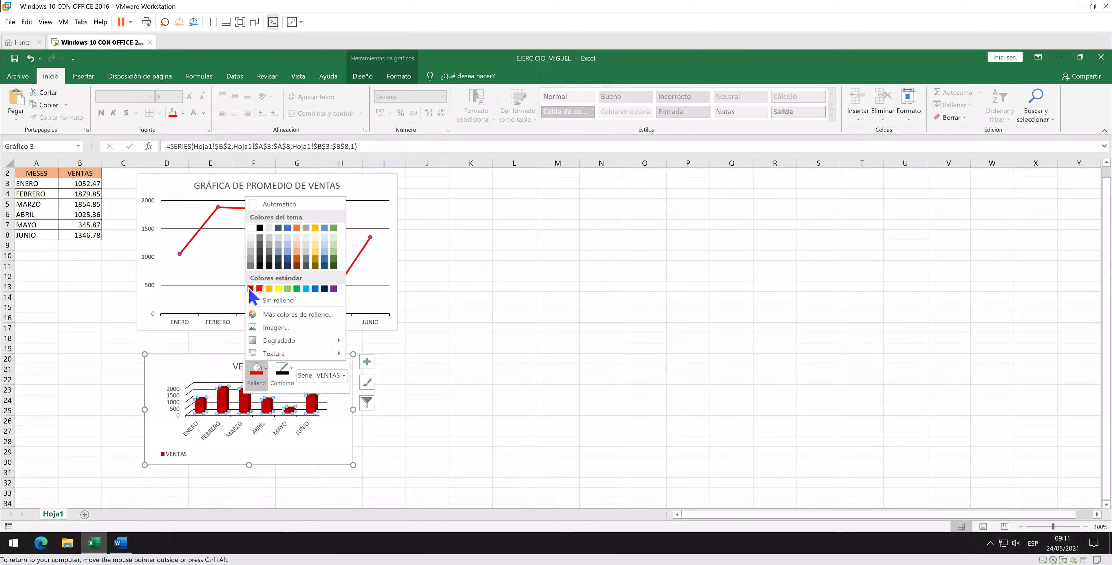
left_click(251, 288)
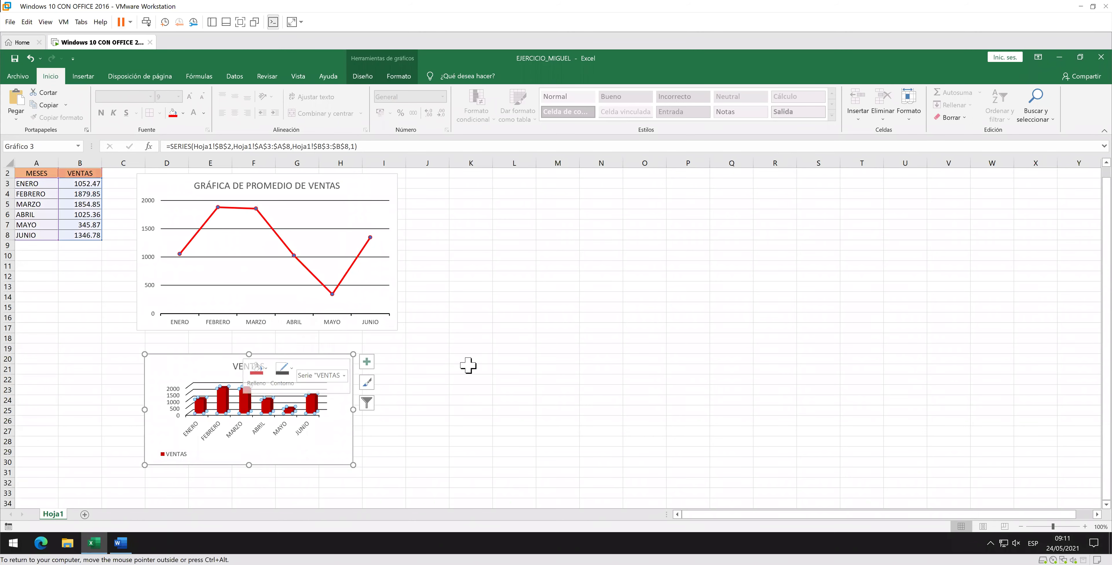
left_click(483, 368)
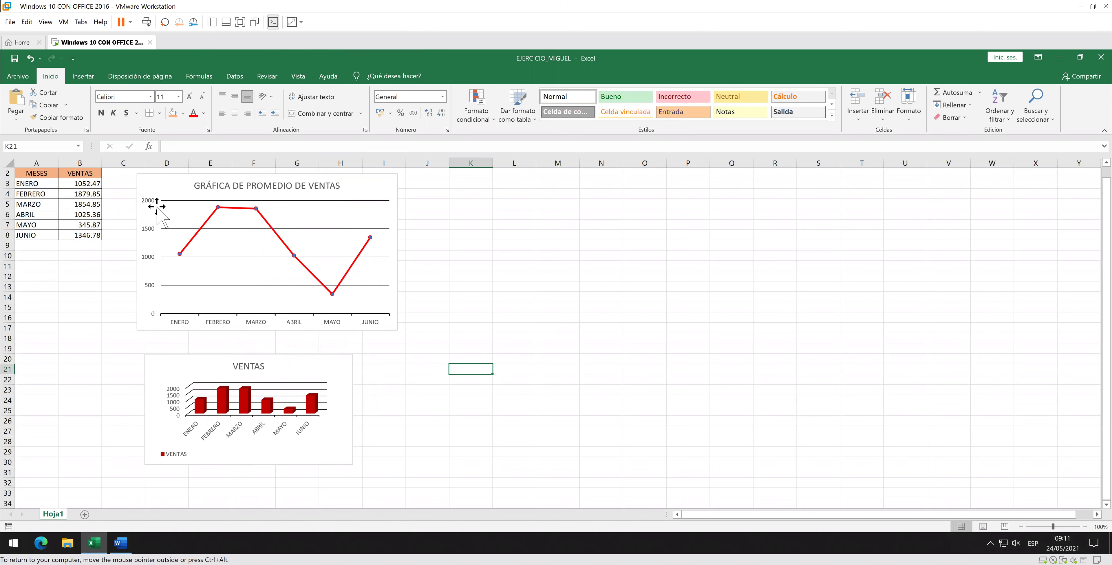
Copy the GRÁFICA DE PROMEDIO DE VENTAS line chart to the right and change it to 3D Clustered Column.
left_click(266, 178)
mouse_move(265, 176)
left_mouse_down()
mouse_move(543, 187)
mouse_move(569, 302)
left_mouse_up()
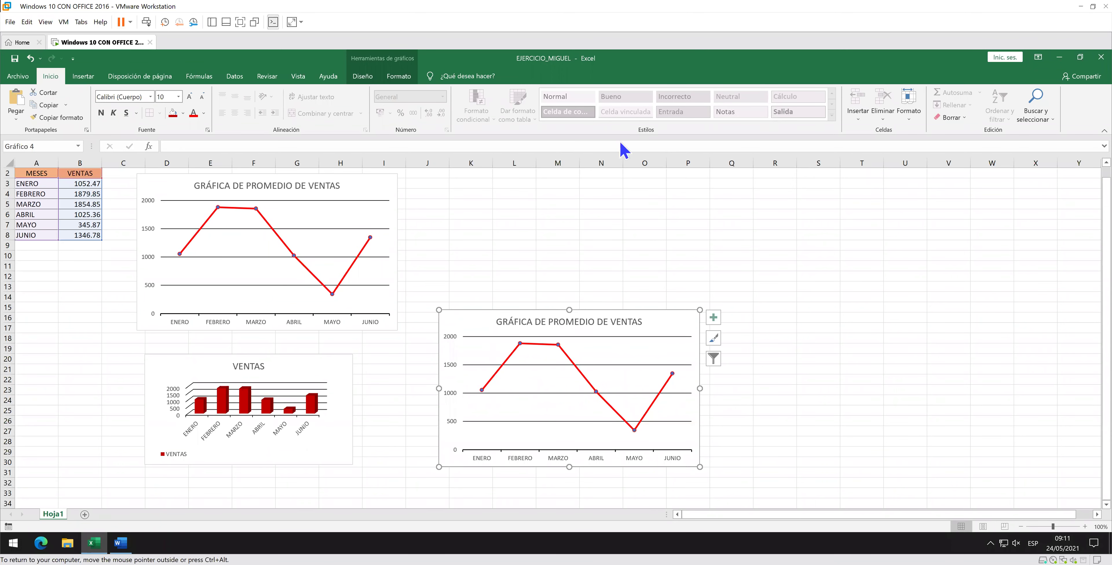
left_click(363, 77)
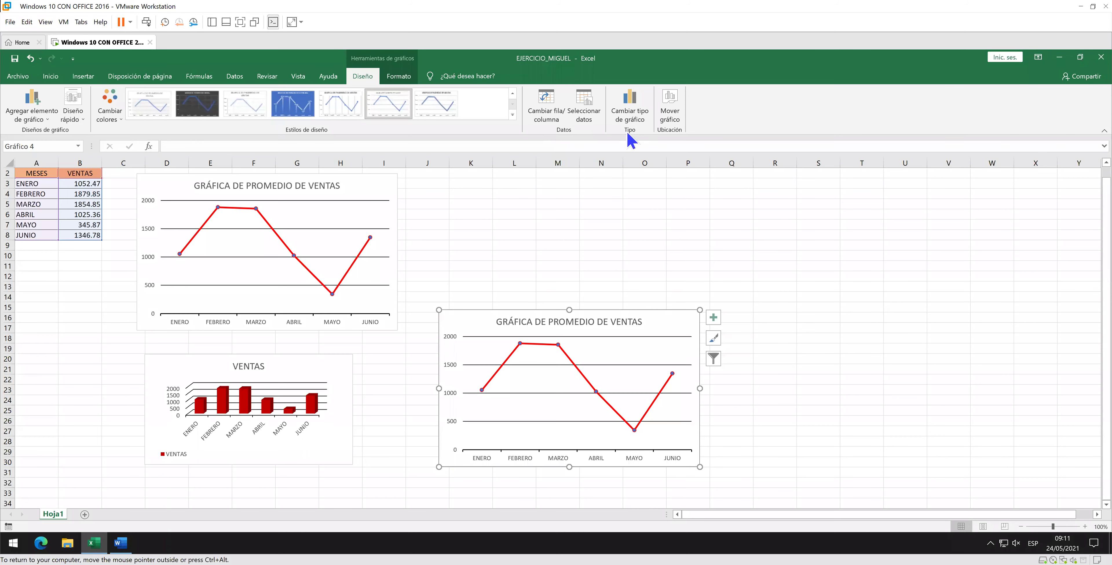
left_click(647, 123)
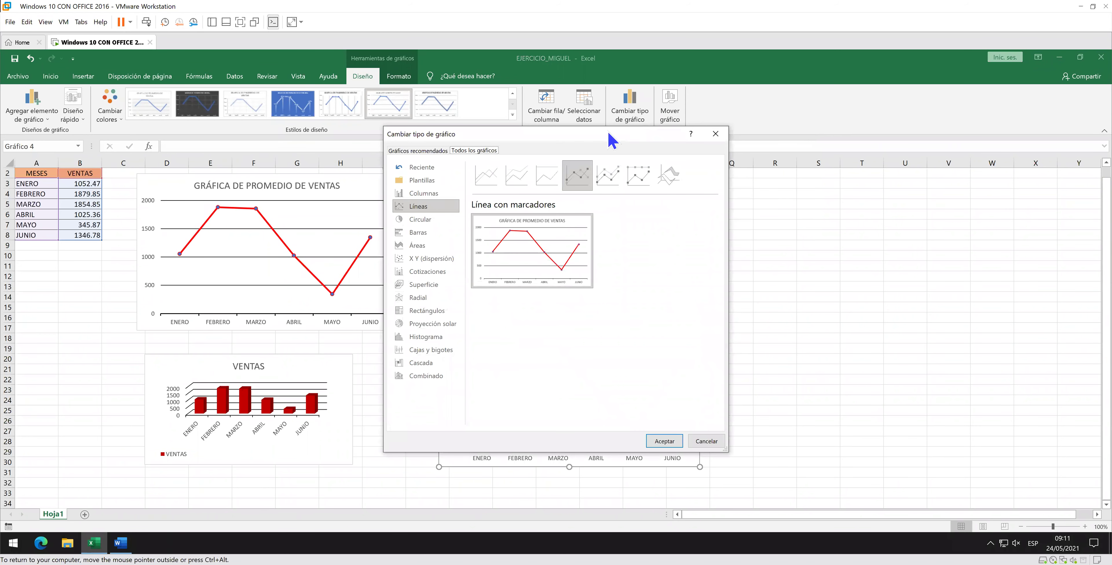
left_click_drag(608, 134, 903, 130)
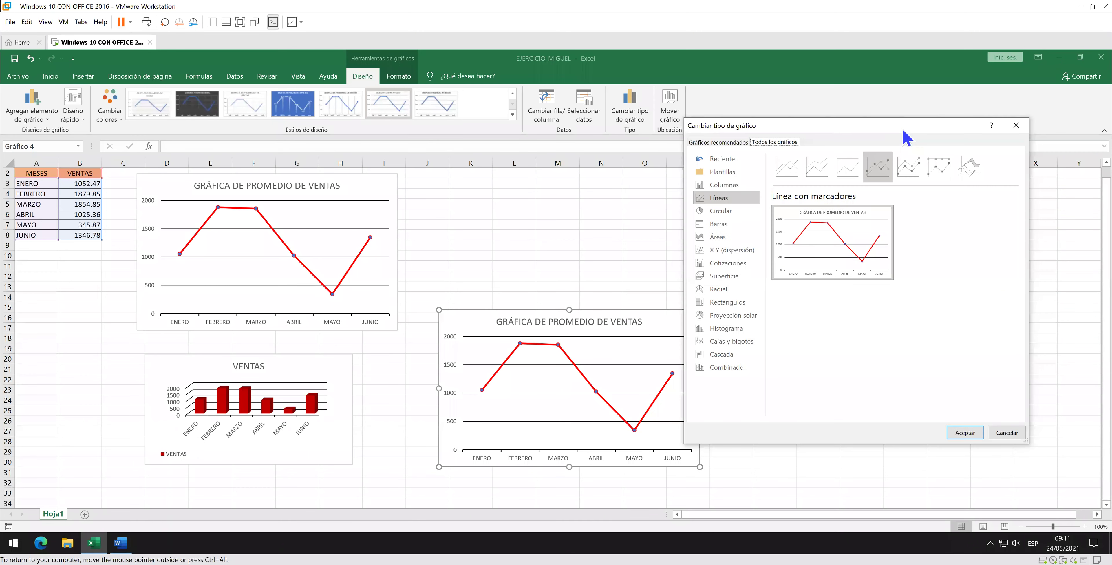
left_click(736, 184)
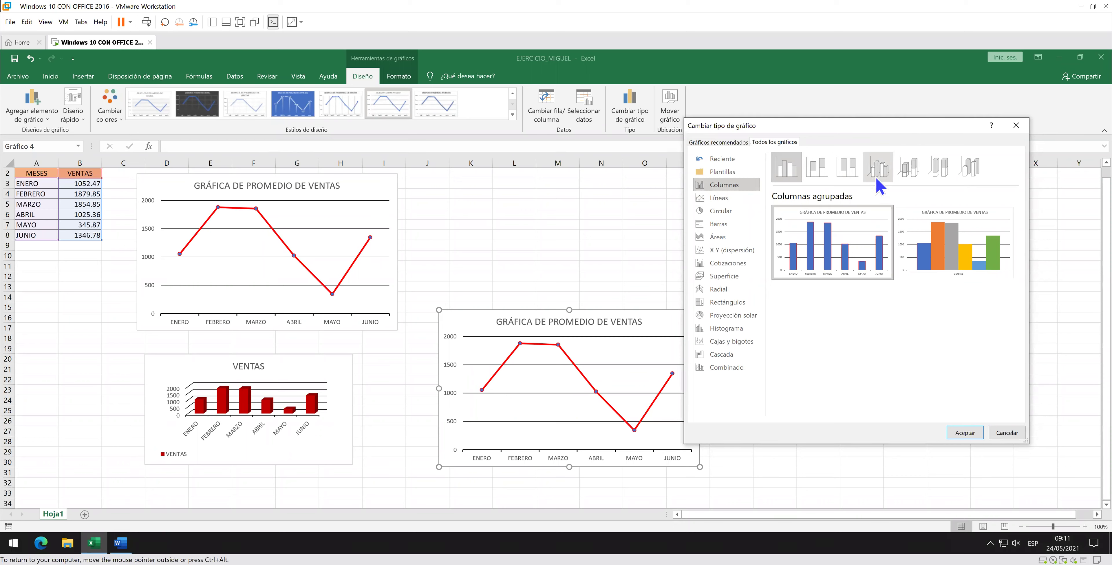
left_click(884, 175)
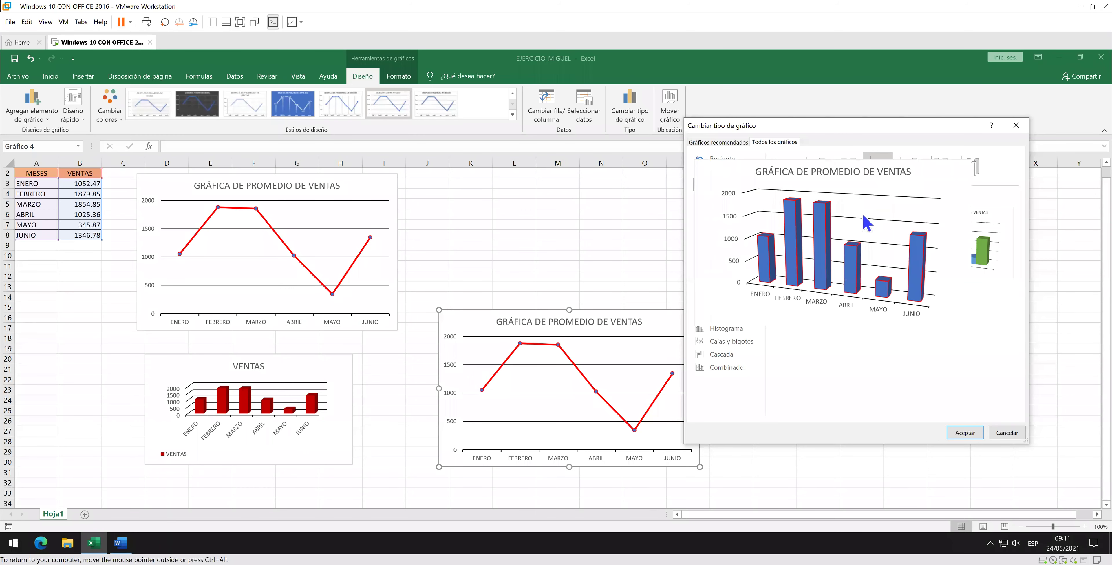
left_click(963, 432)
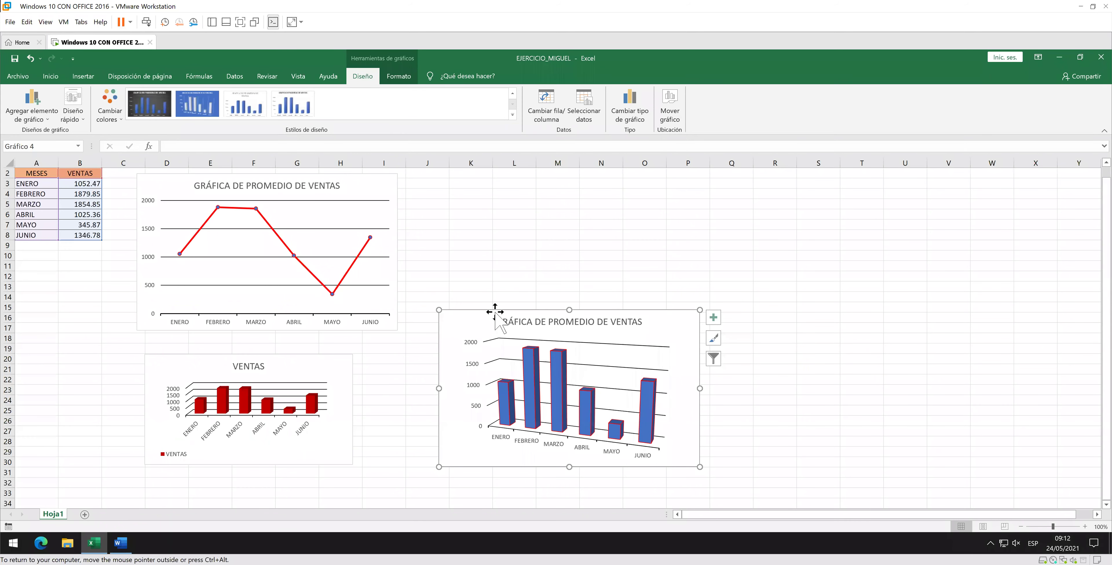
Fill the new chart's columns red.
left_click(533, 358)
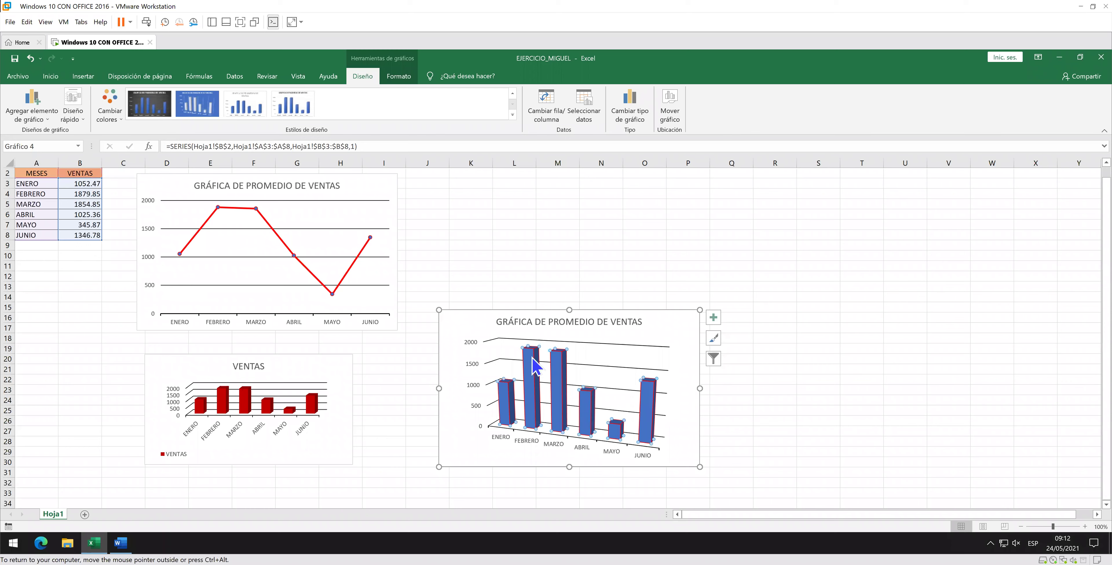
right_click(535, 364)
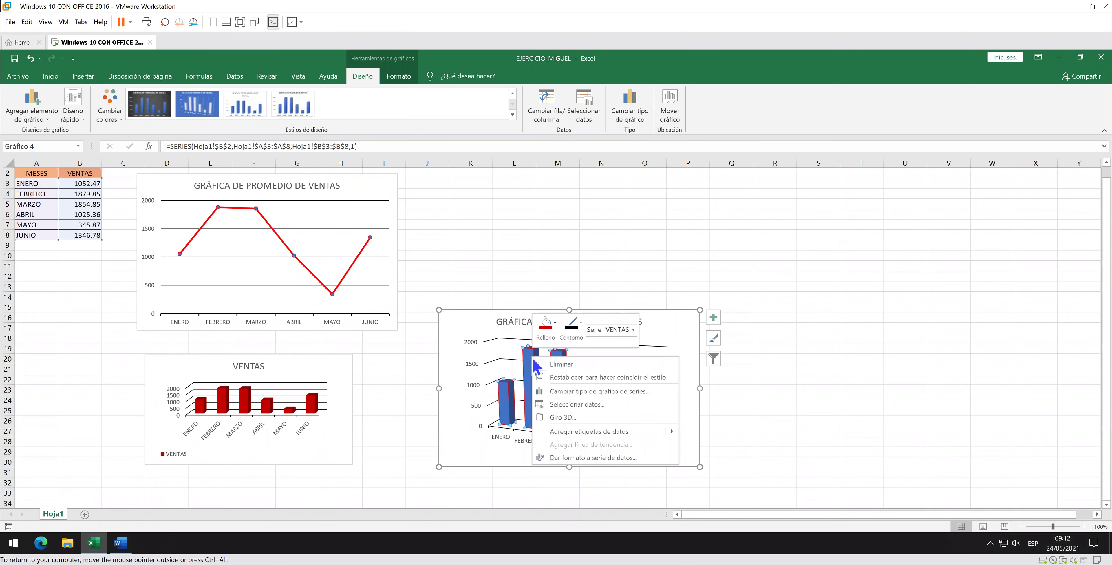
left_click(554, 333)
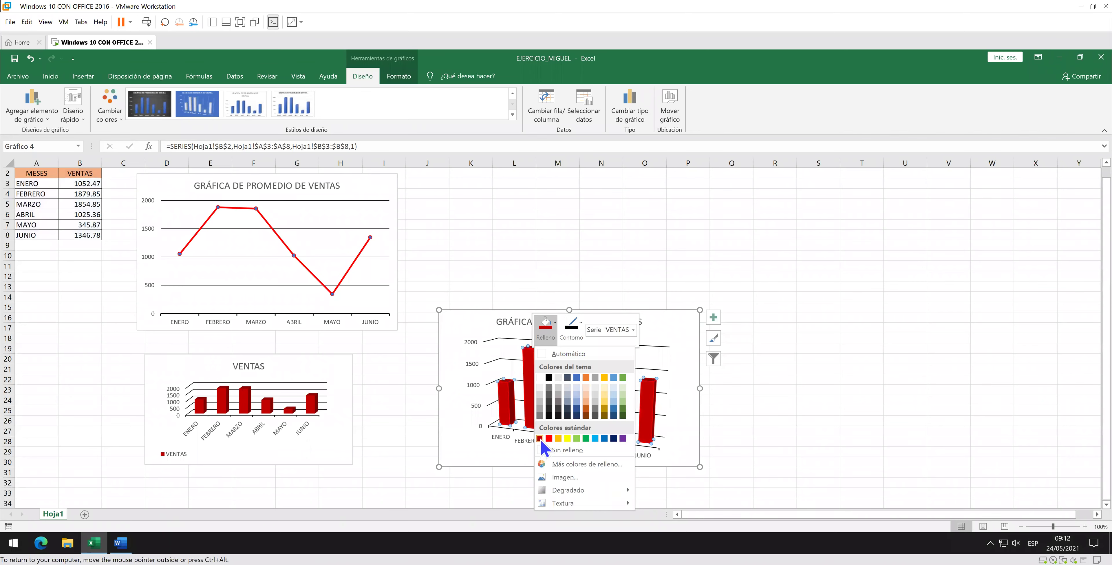
left_click(540, 438)
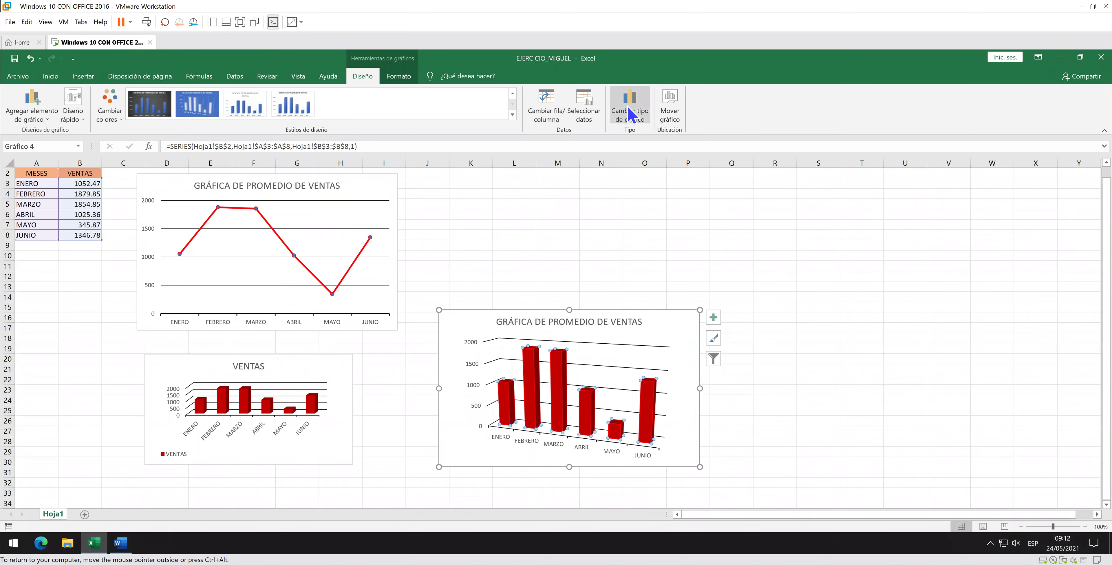
left_click(642, 115)
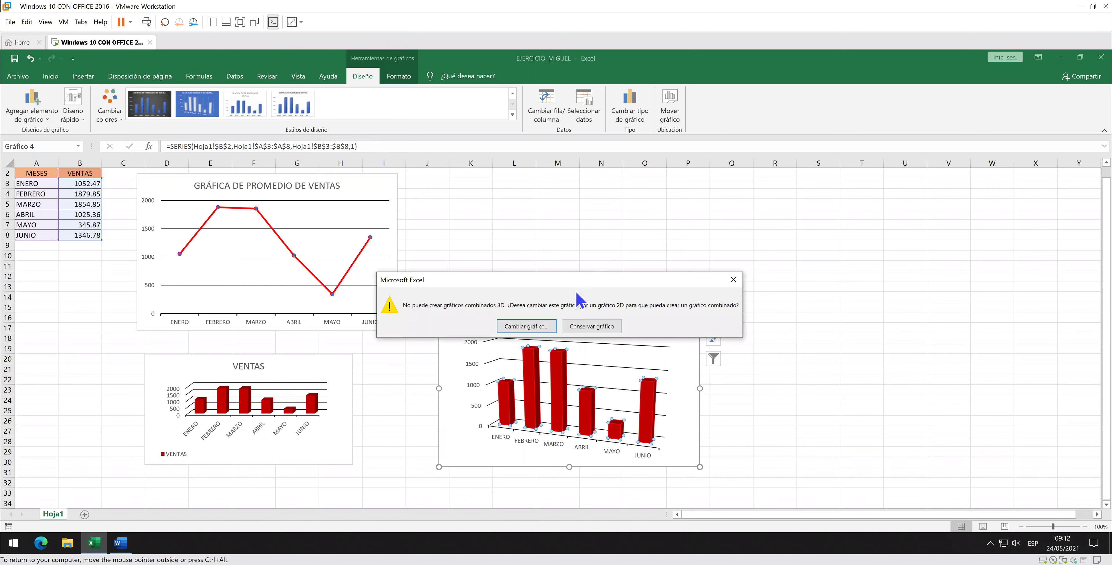
left_click(546, 327)
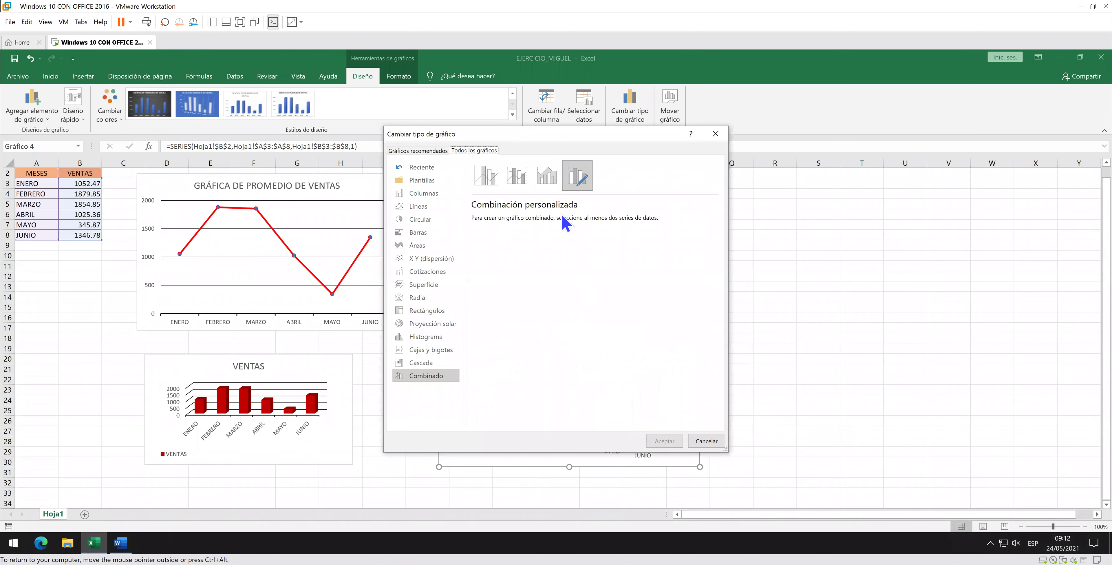
left_click(447, 197)
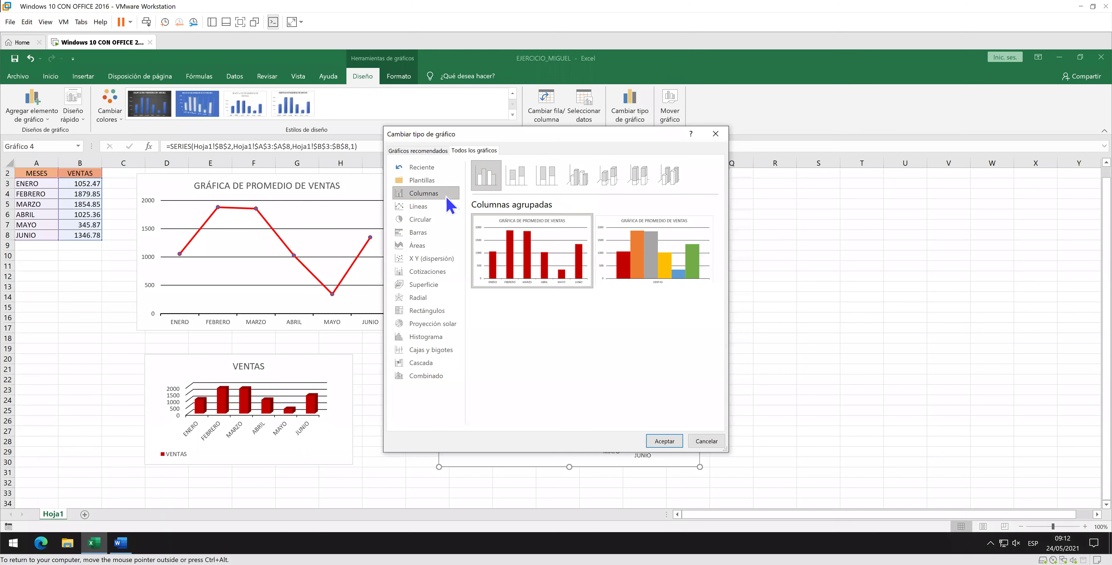
left_click(583, 187)
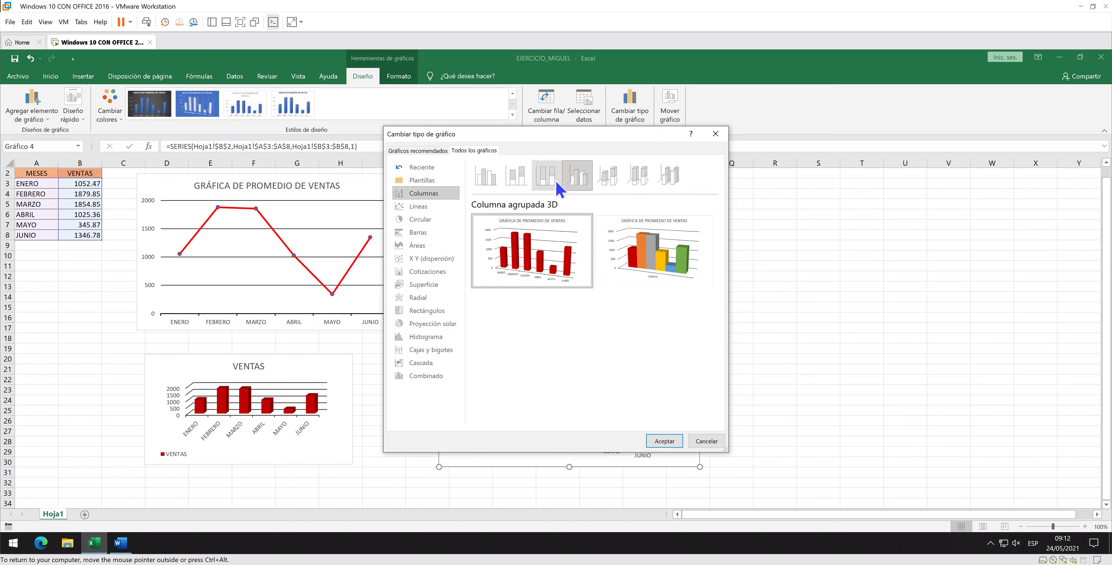
mouse_move(605, 280)
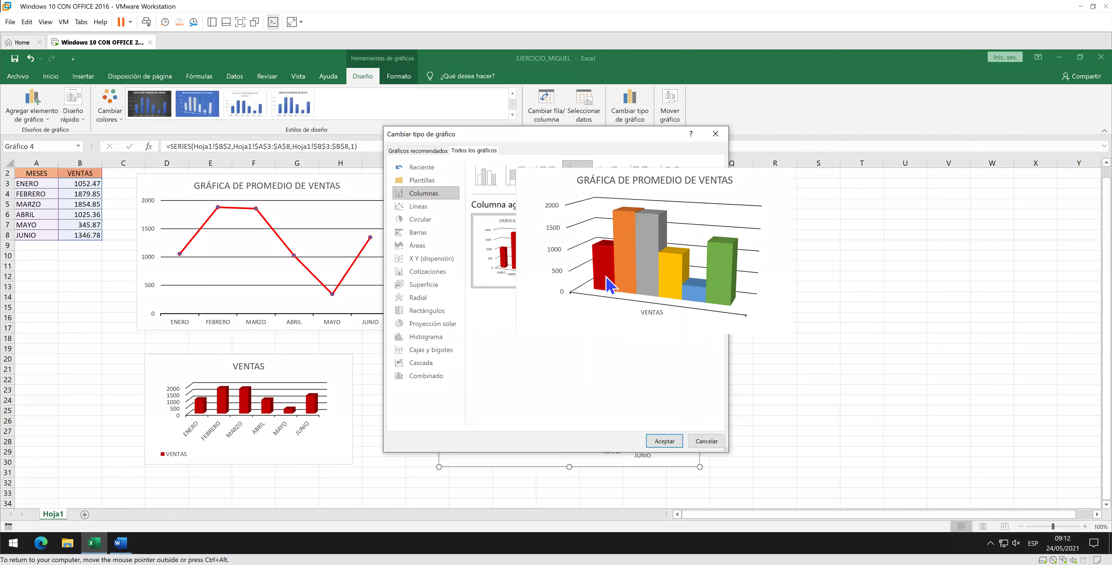
left_click(663, 442)
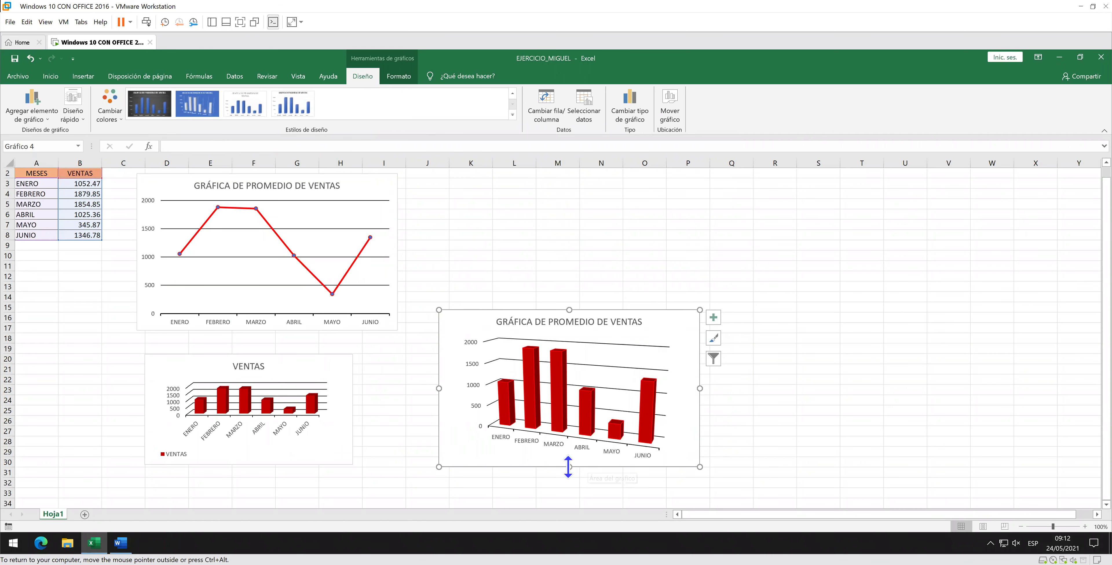
Shorten the red 3D column chart and resize it to span roughly columns J to O beside the VENTAS chart.
left_click_drag(568, 466, 569, 435)
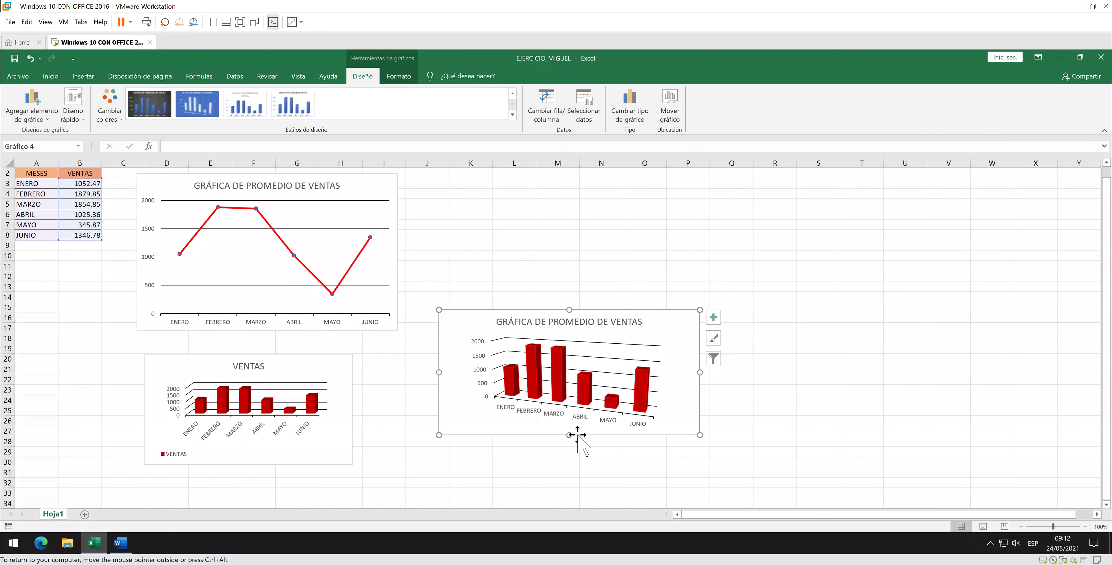
left_click(563, 438)
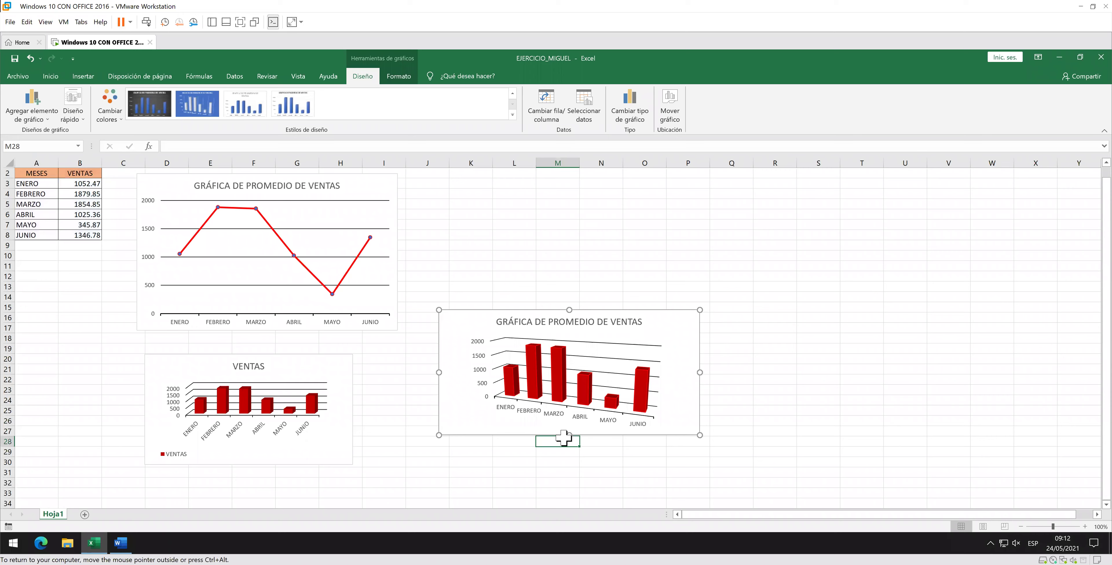
left_click_drag(616, 311, 604, 339)
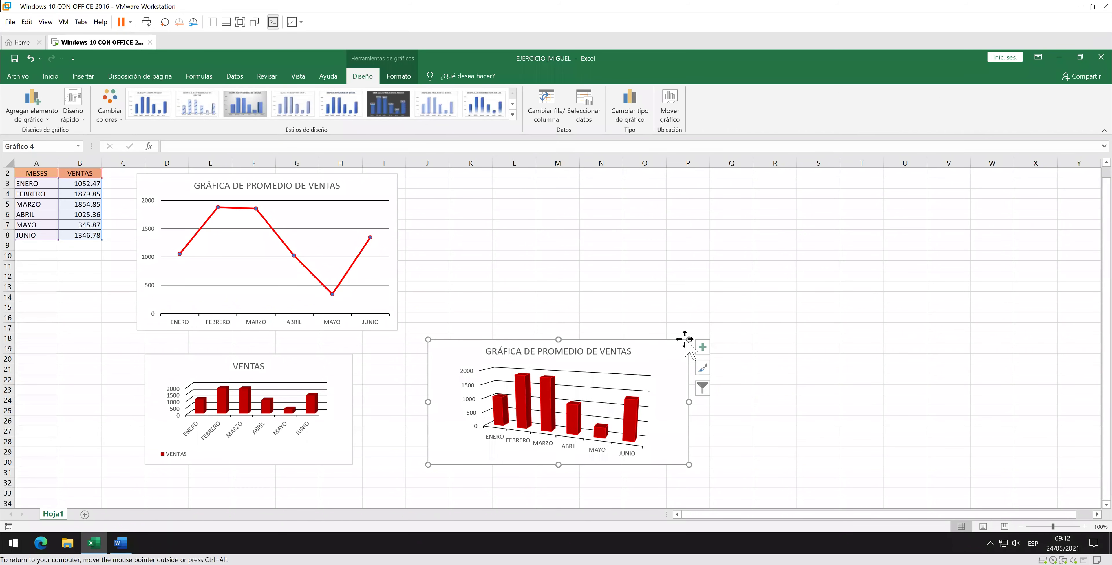
left_click_drag(688, 339, 617, 351)
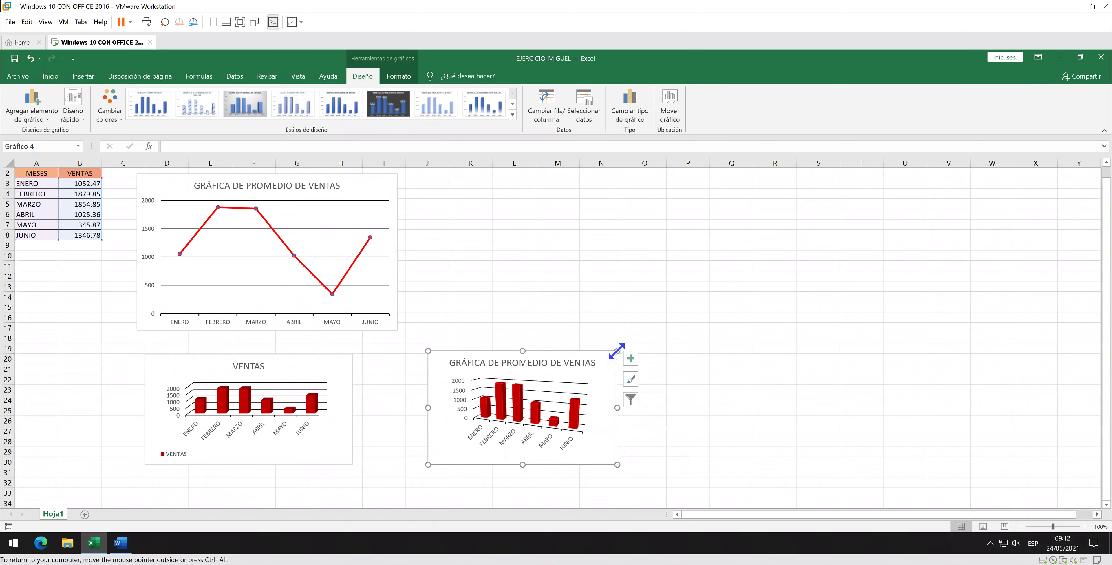
left_click_drag(616, 351, 640, 351)
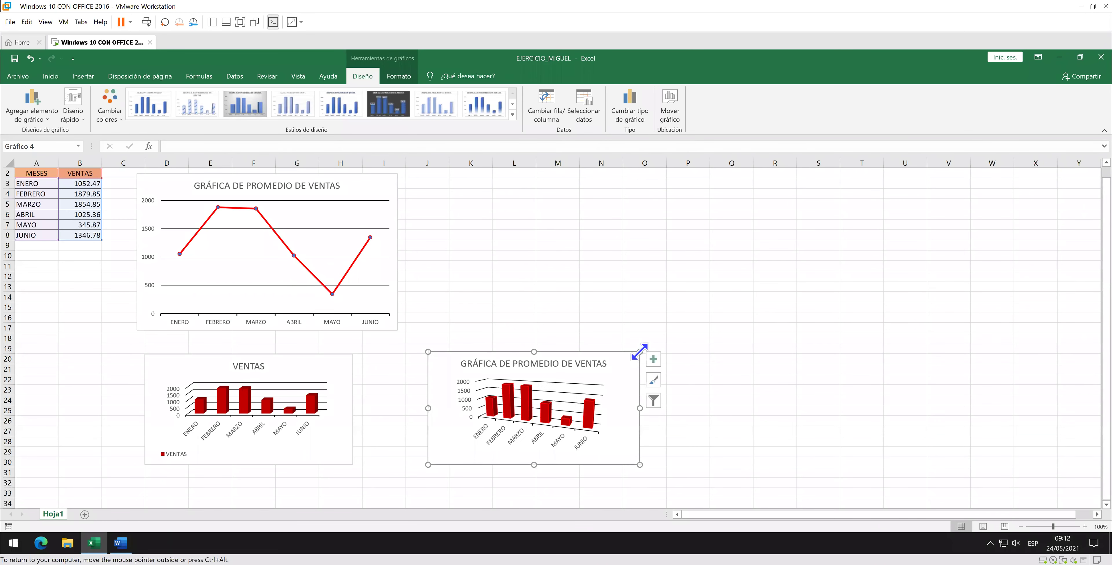
left_click(746, 348)
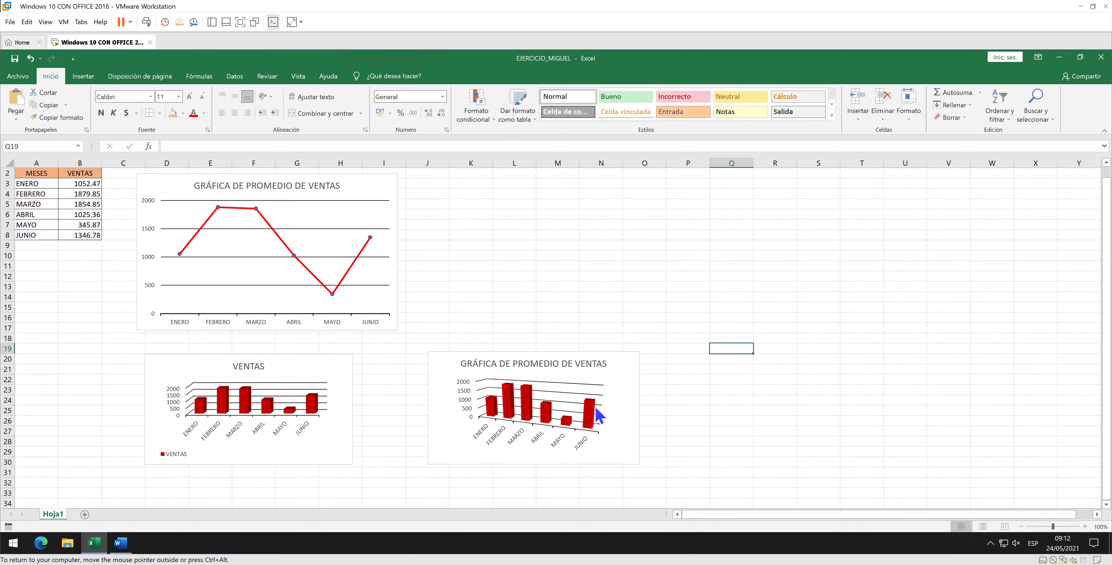
Give the red 3D column series a 110% gap depth and a 158% gap width.
left_click(596, 415)
left_click(596, 415)
double_click(596, 415)
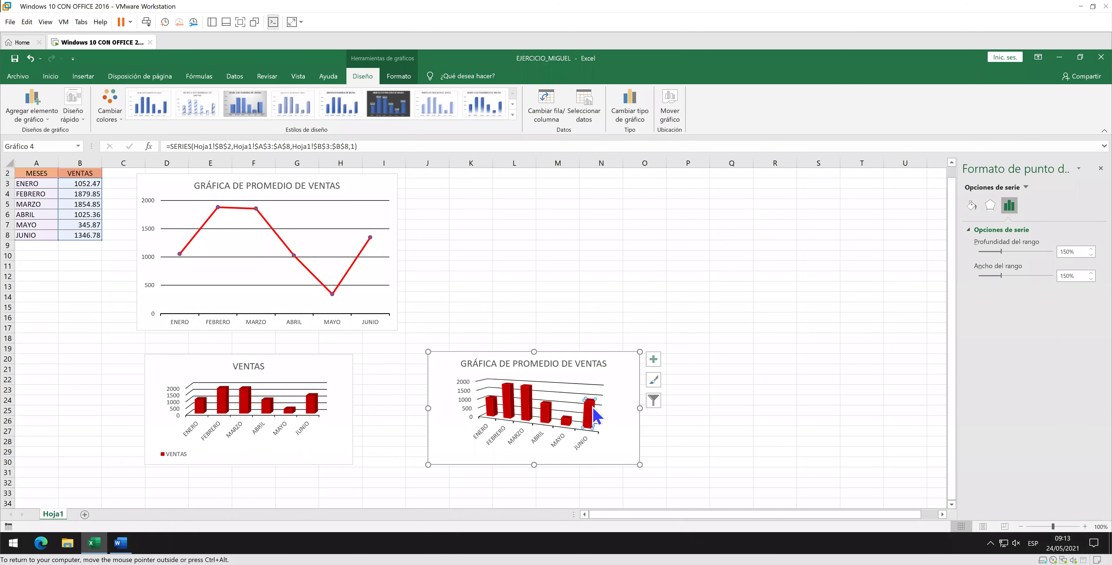
left_click(605, 341)
left_click(592, 414)
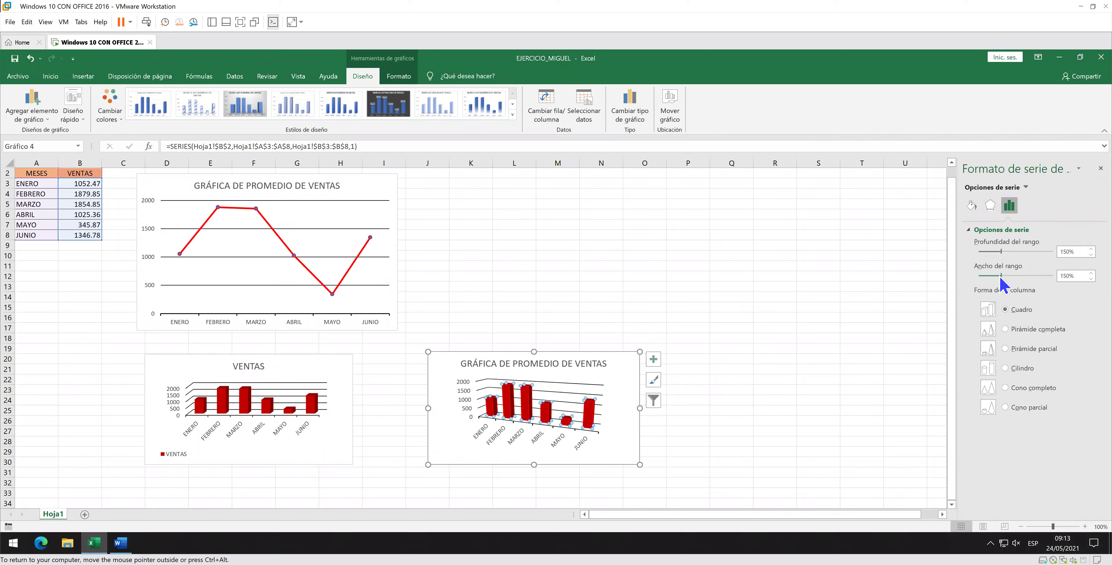
left_click_drag(999, 276, 992, 276)
left_click(985, 254)
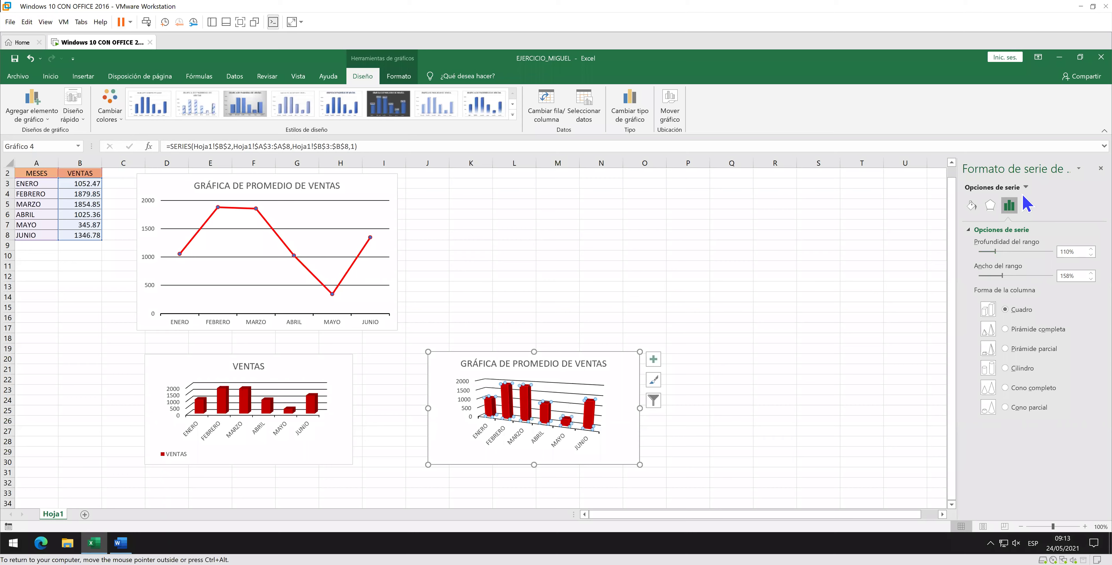
left_click(747, 337)
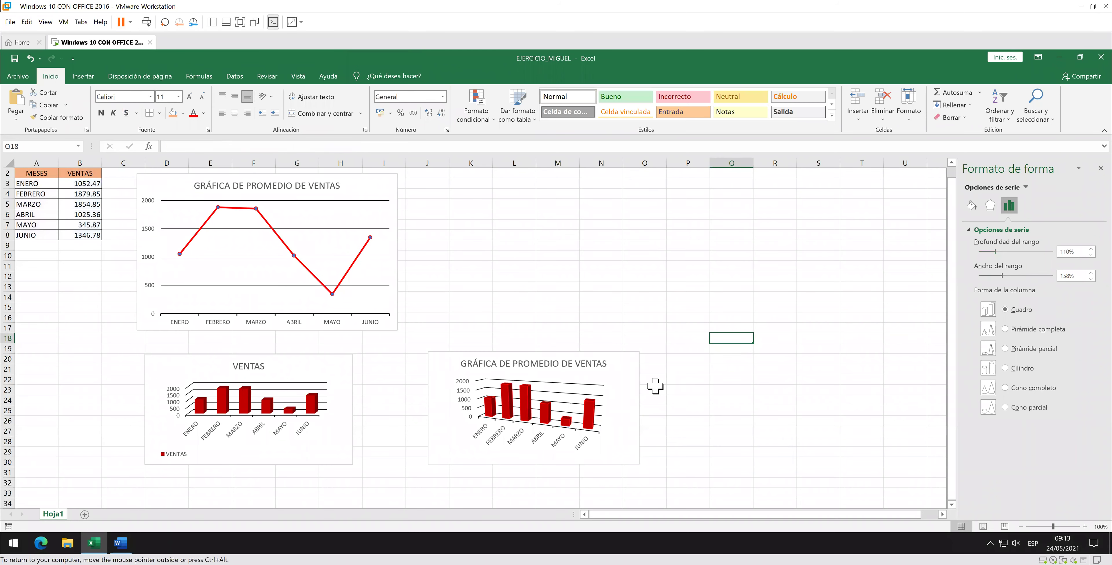
left_click(597, 417)
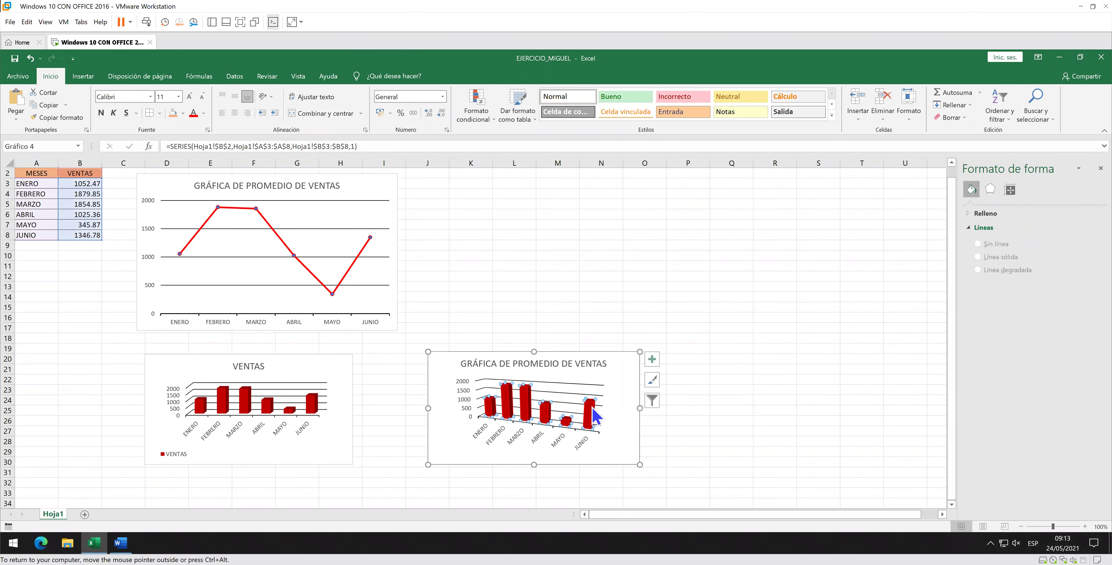
left_click(1009, 206)
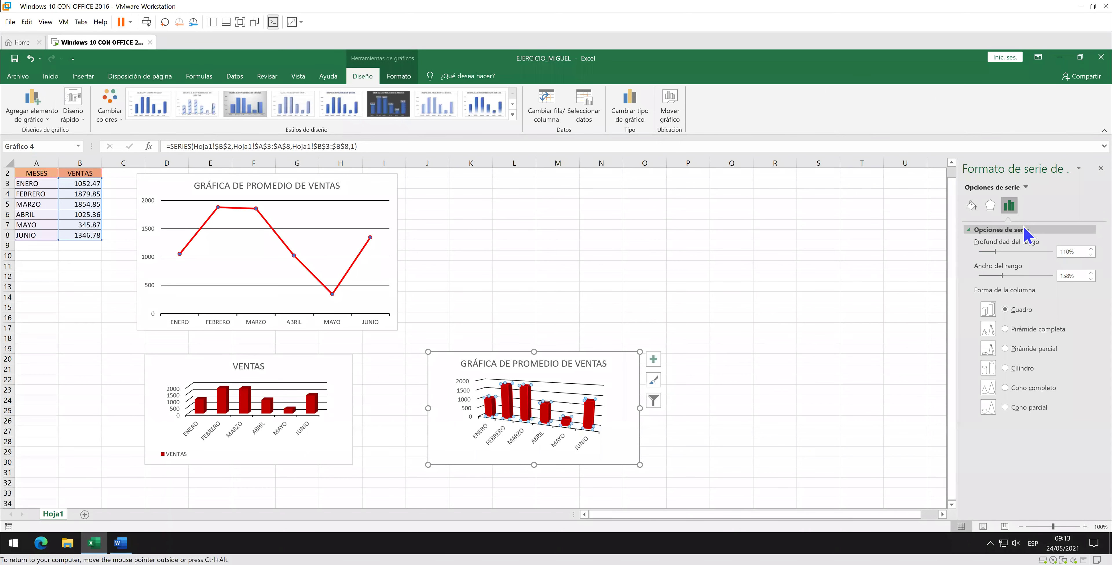
left_click(966, 231)
left_click(991, 214)
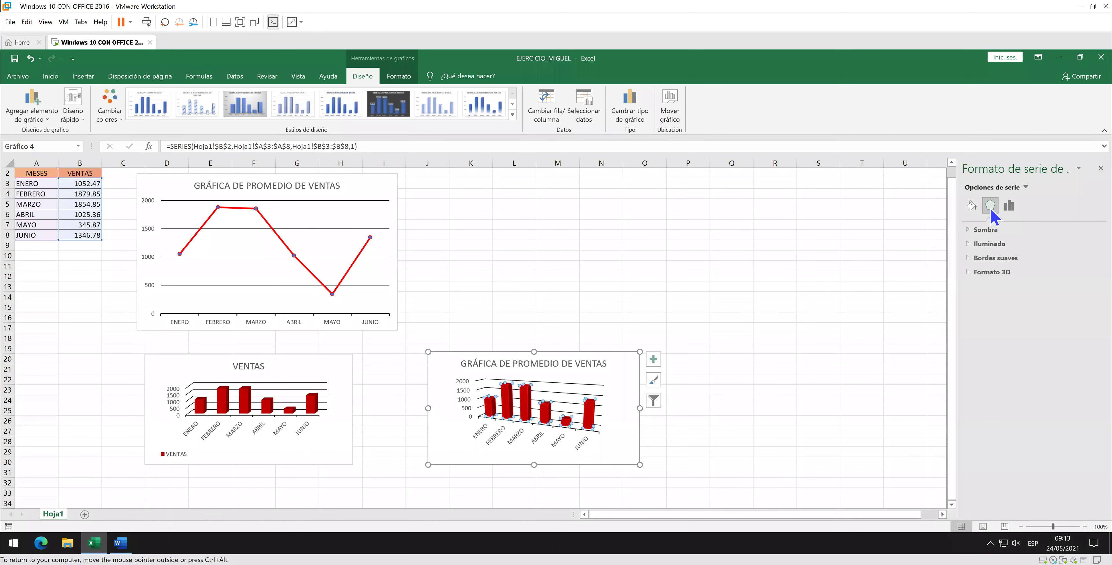
left_click(971, 272)
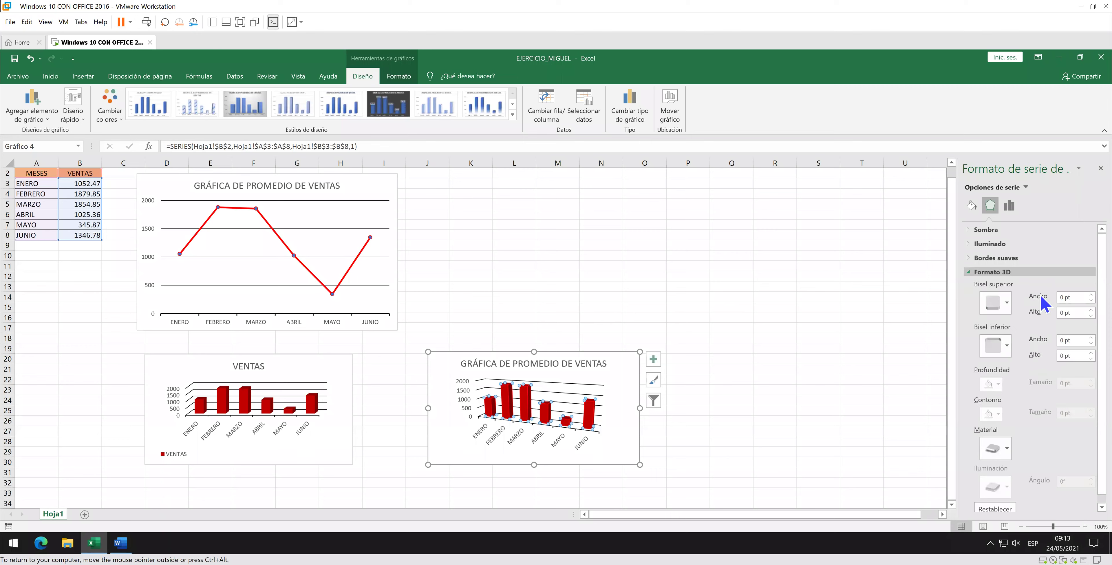
scroll(1085, 373, "down", 1)
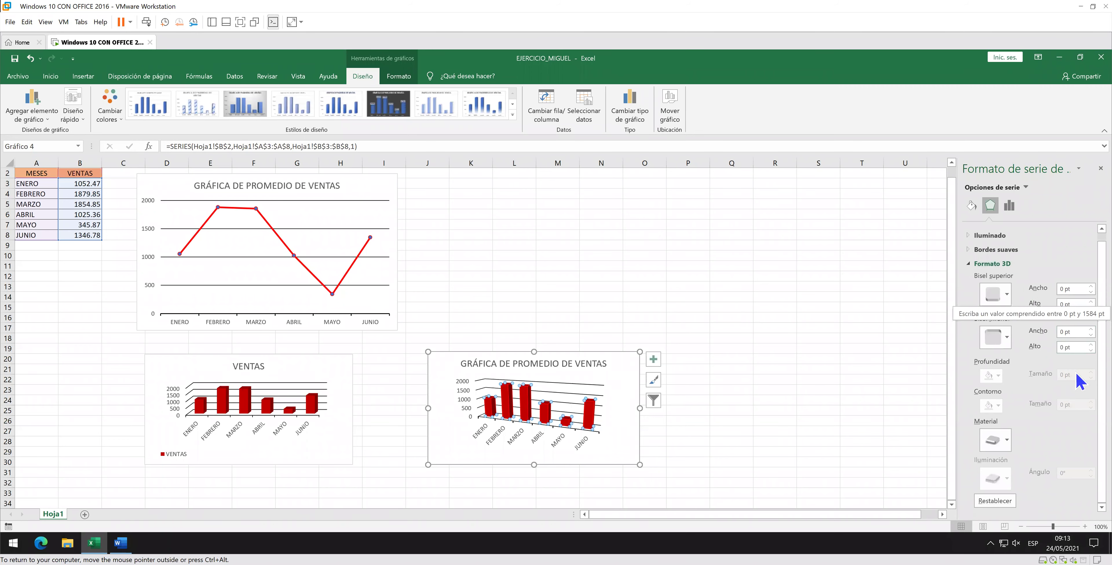
scroll(1078, 376, "up", 1)
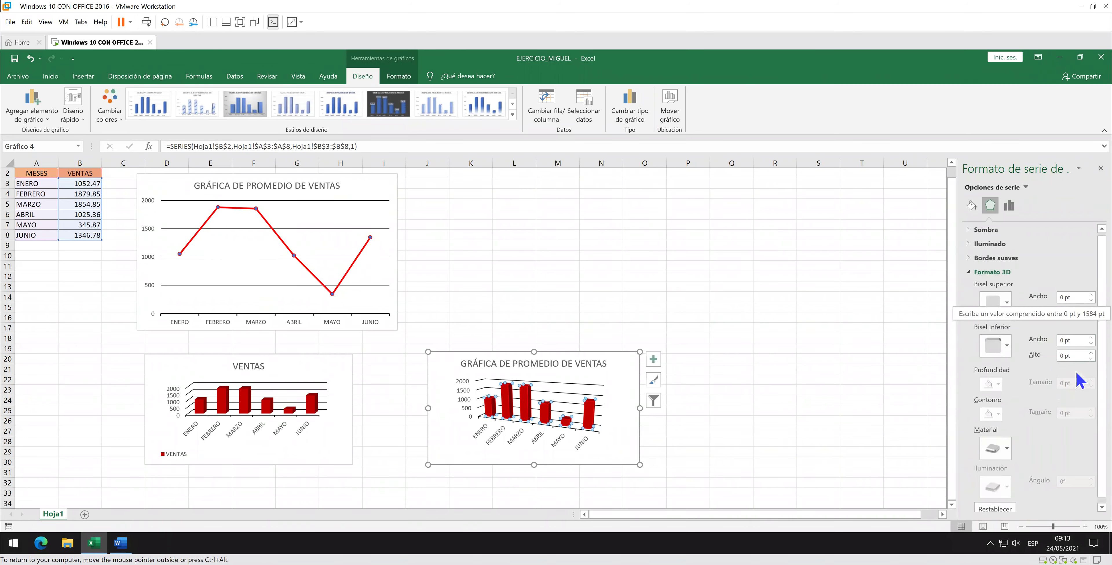
left_click(976, 272)
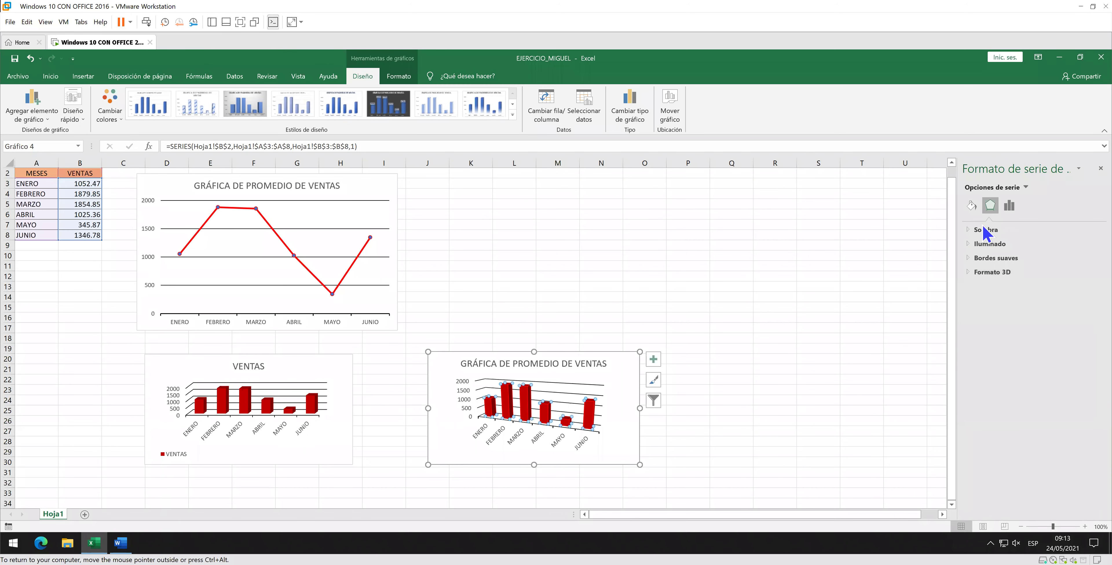
left_click(1026, 187)
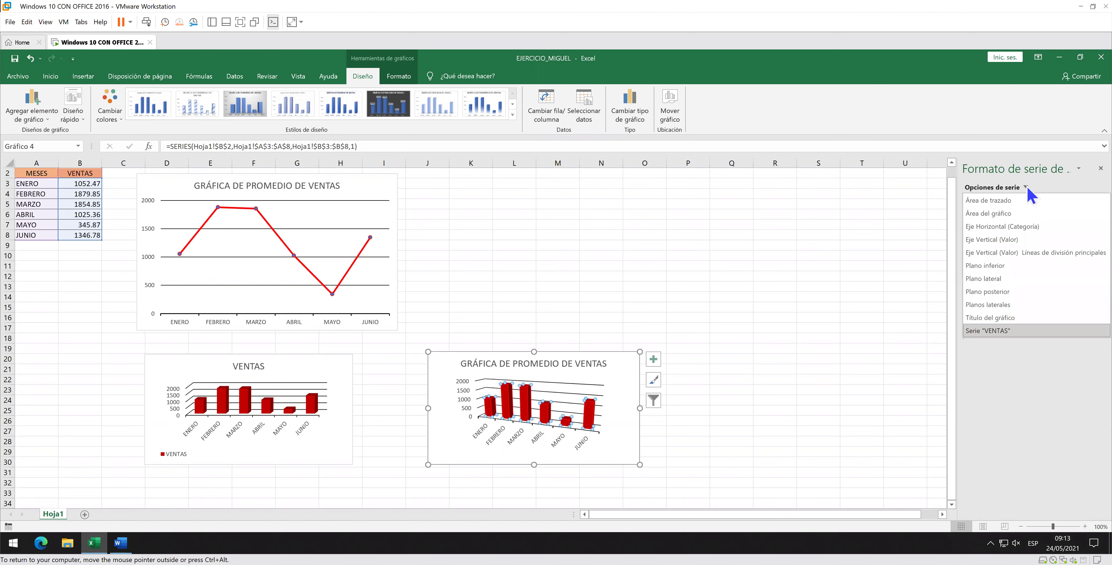
left_click(742, 380)
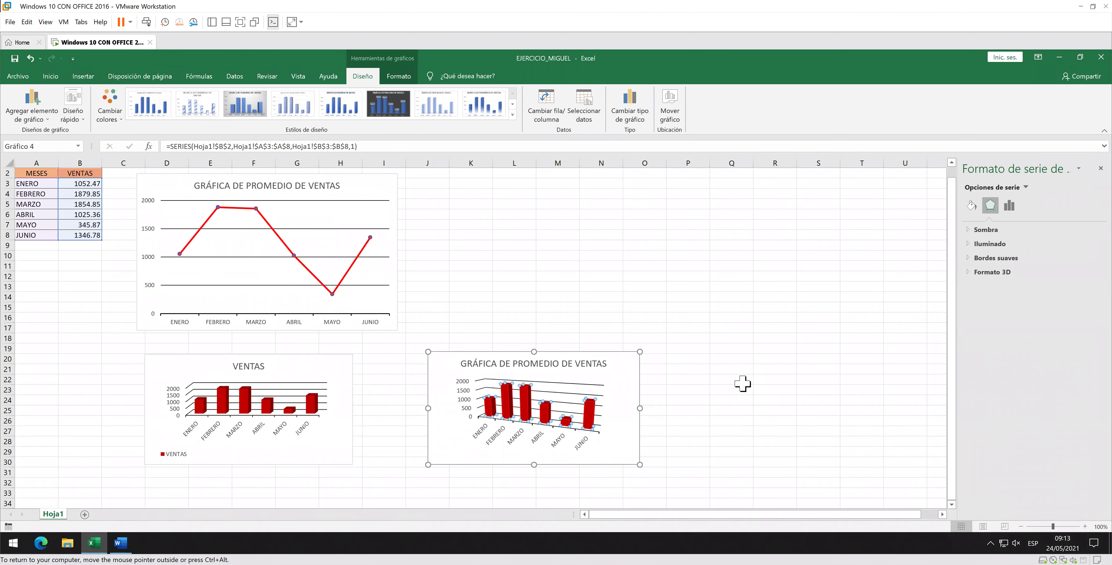
left_click(742, 380)
left_click(582, 401)
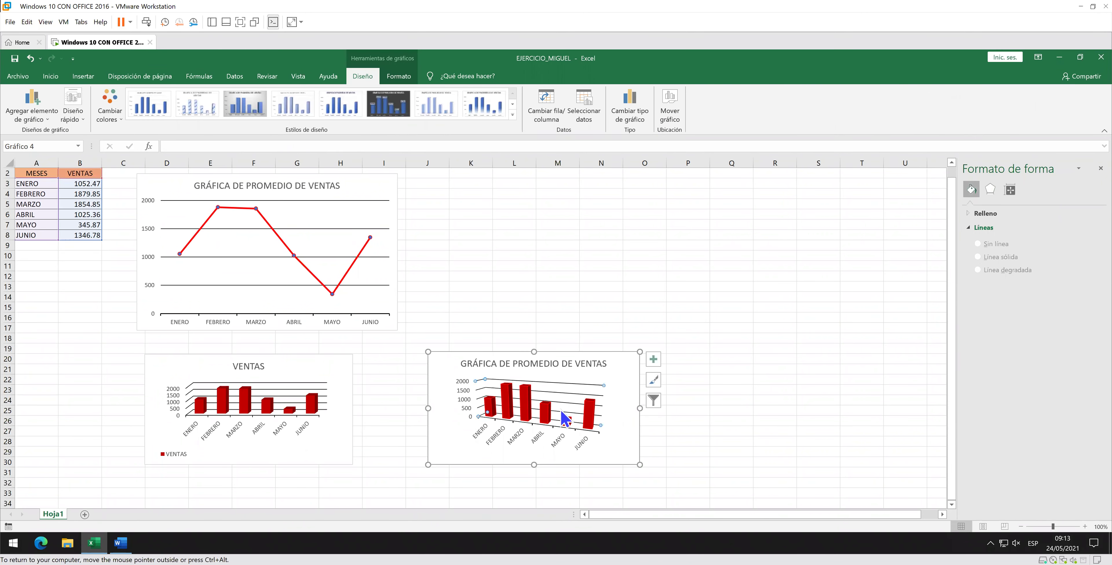
left_click(548, 418)
left_click(560, 379)
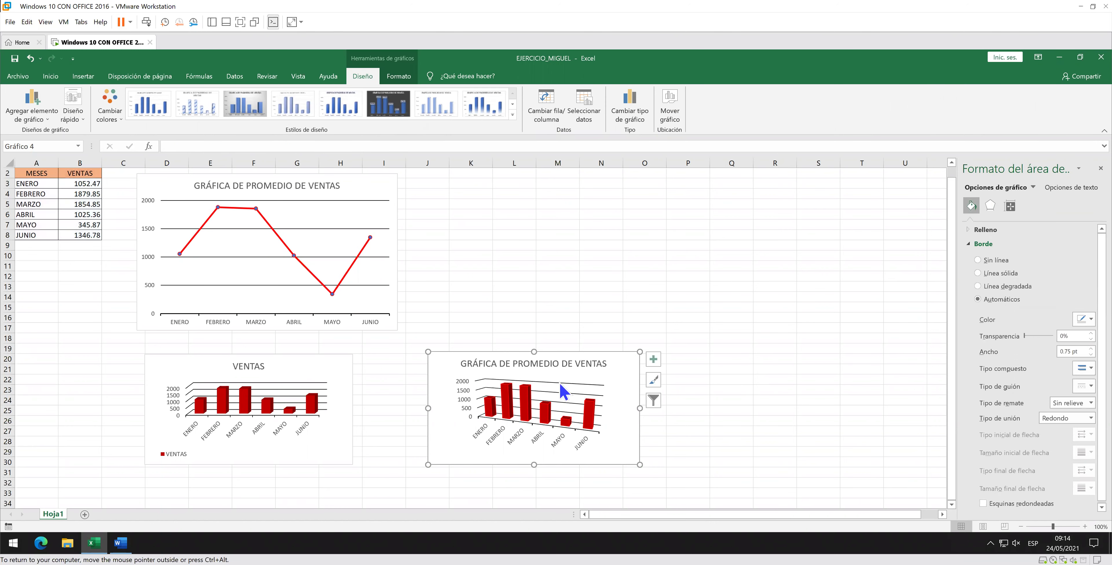
left_click(559, 389)
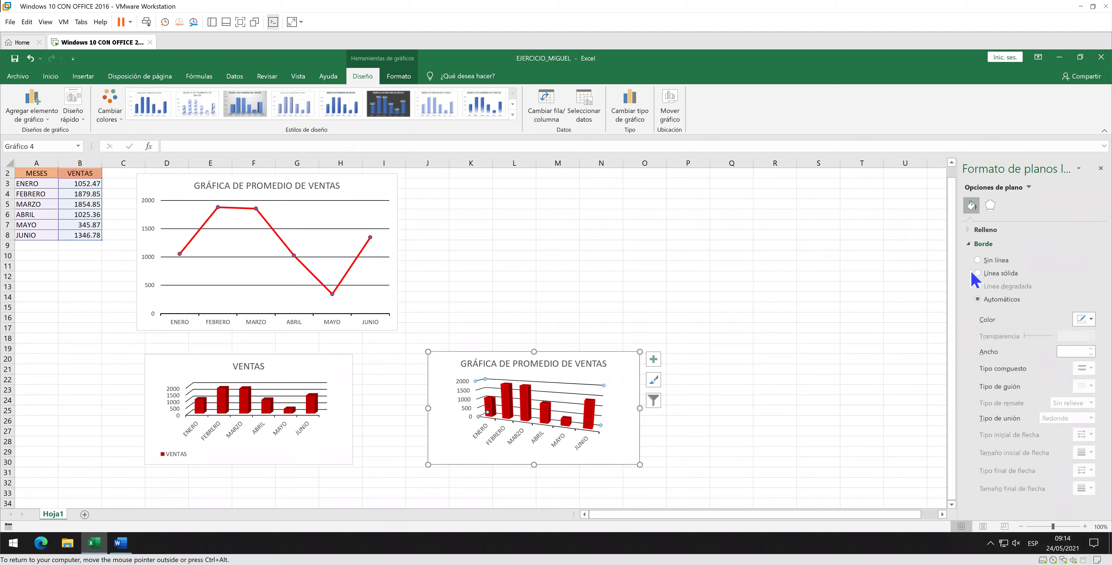
left_click(975, 244)
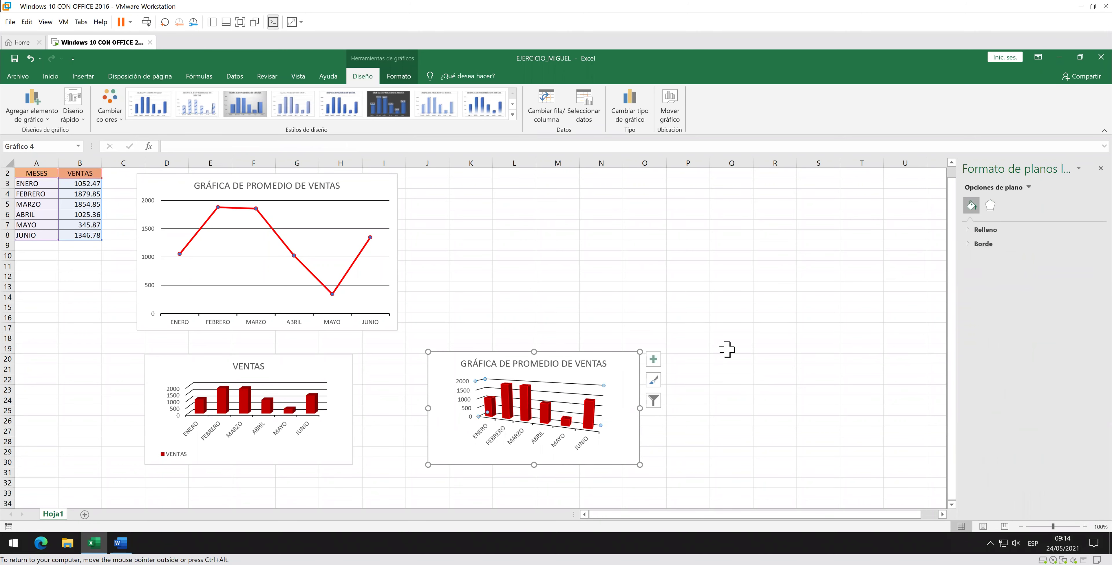
left_click(727, 358)
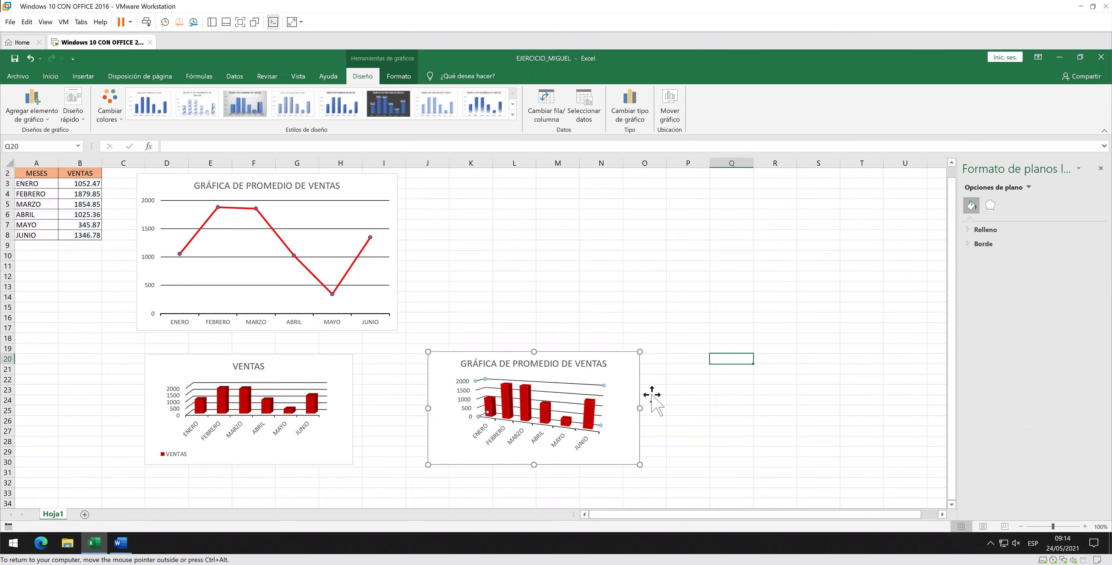
left_click(595, 421)
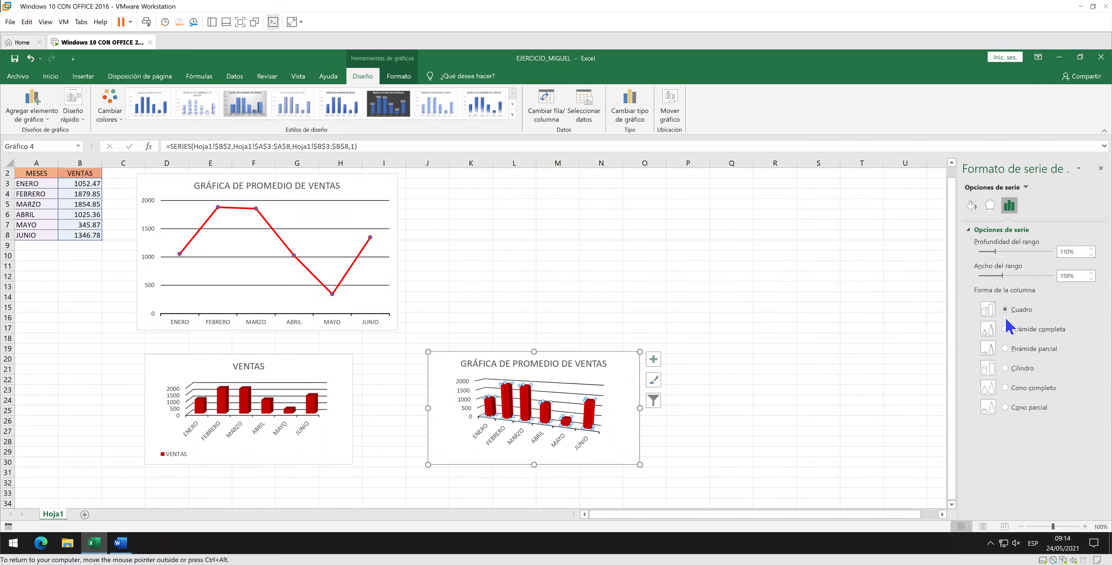
left_click(1004, 328)
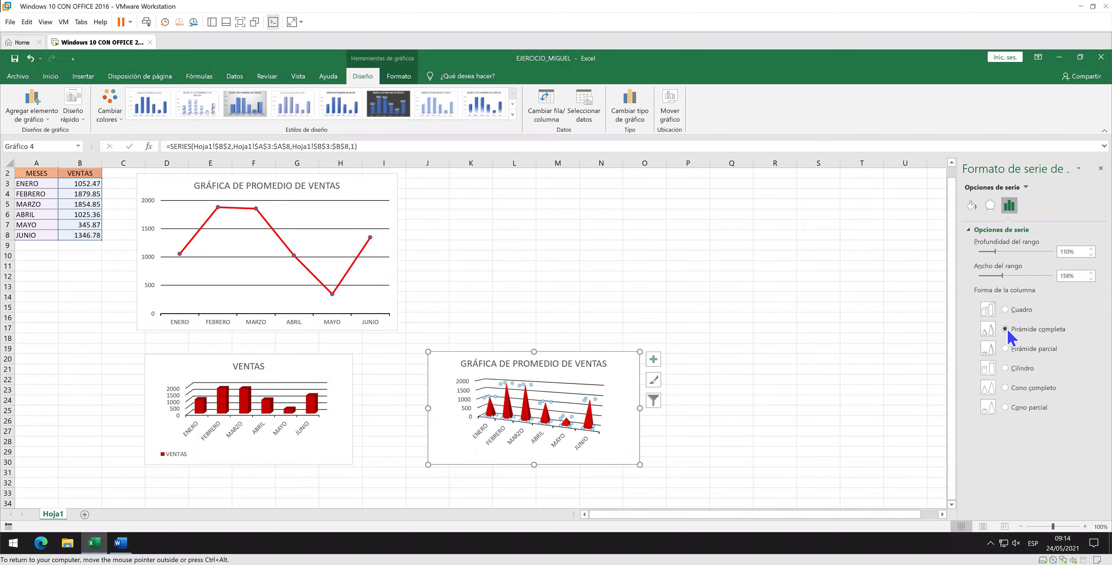
left_click(1006, 348)
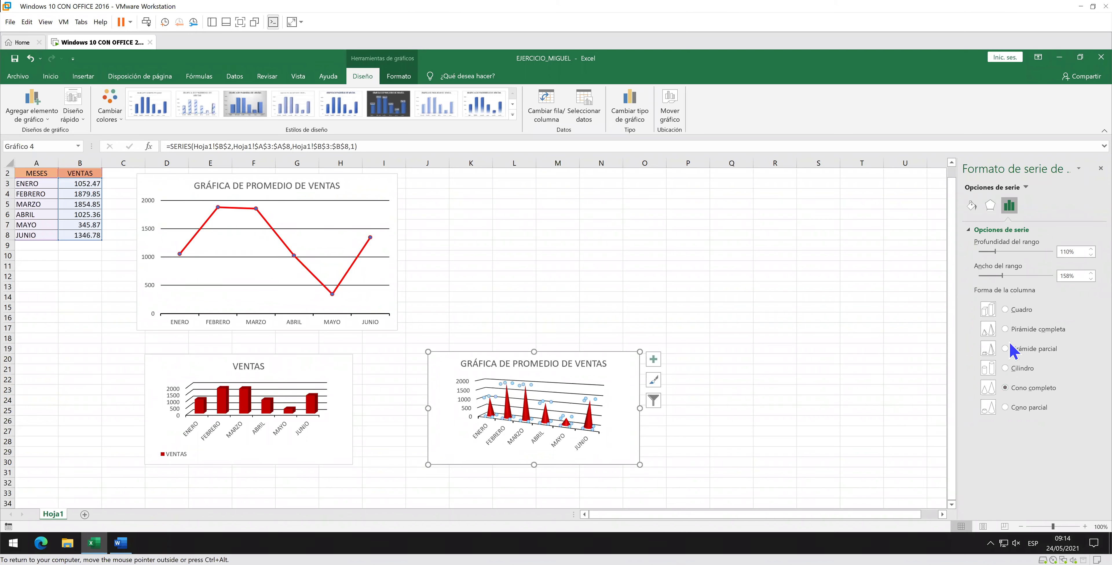
left_click(1011, 314)
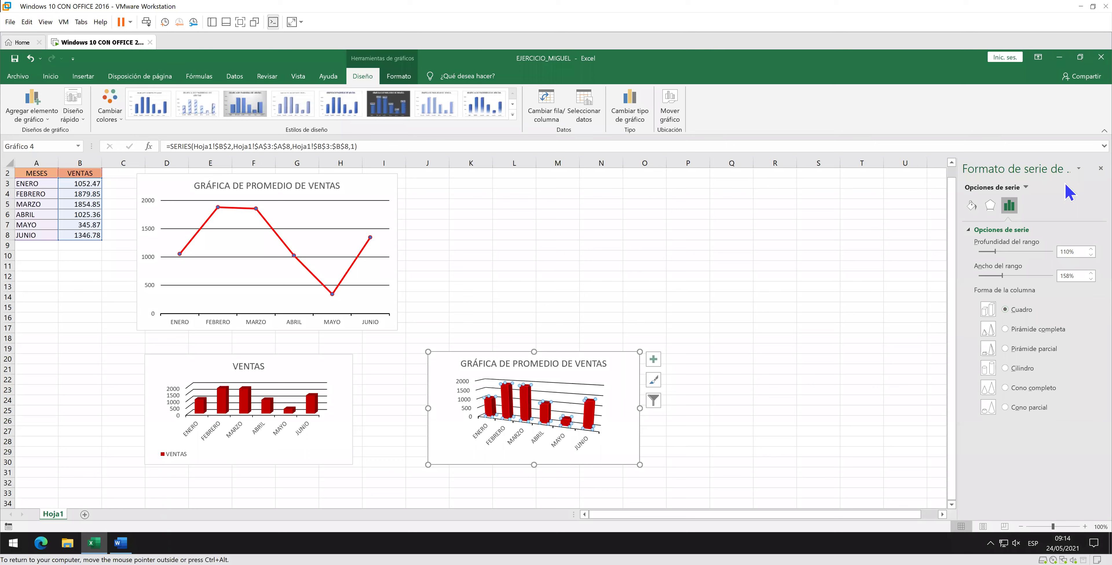
left_click(1101, 167)
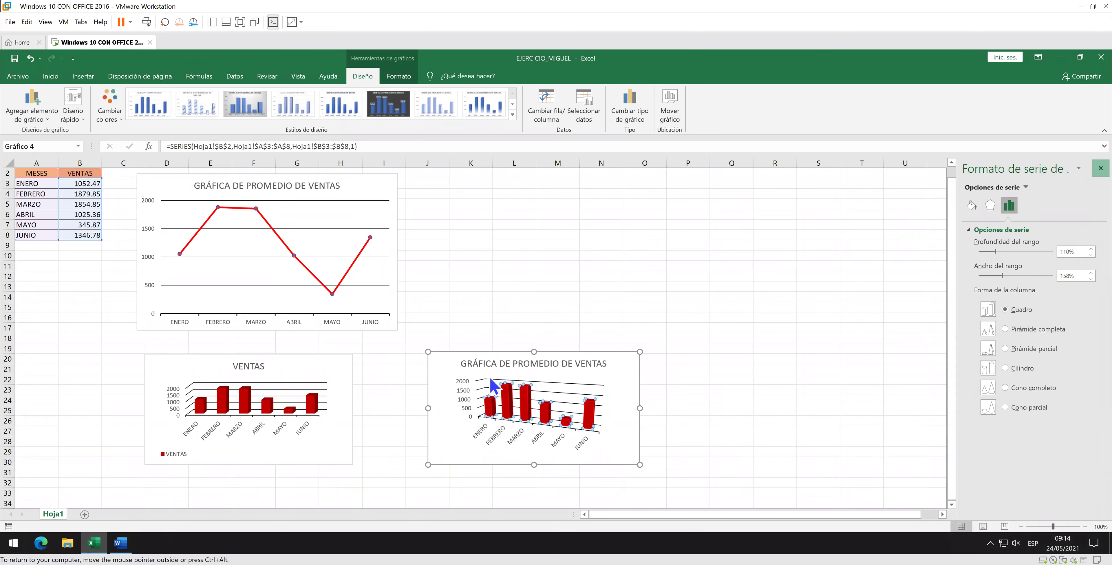
Change the average-sales chart's type to a 3D clustered column chart.
left_click(630, 104)
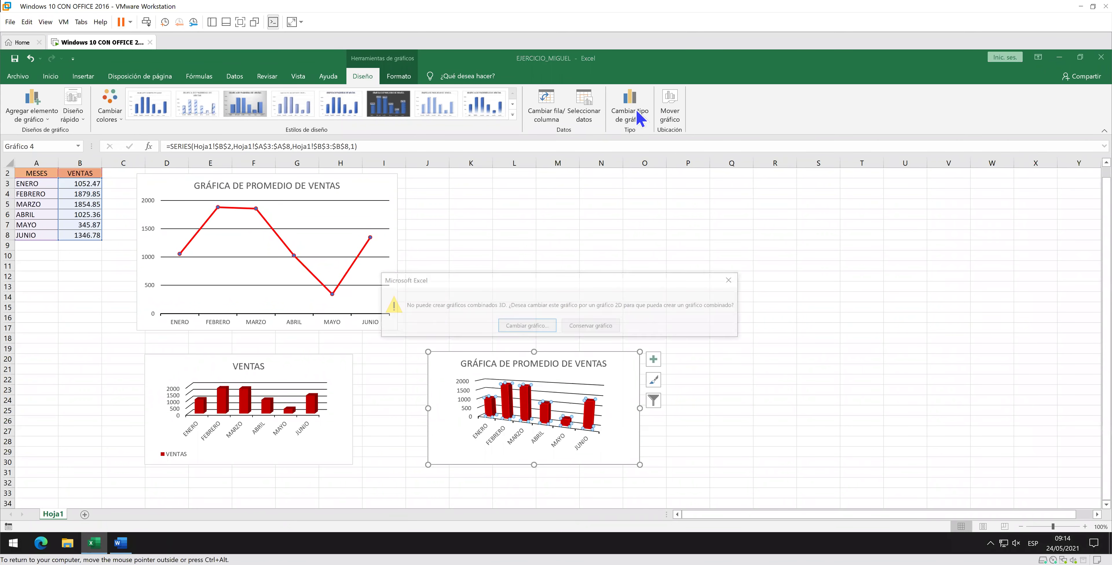
left_click(534, 327)
left_click_drag(577, 141, 910, 161)
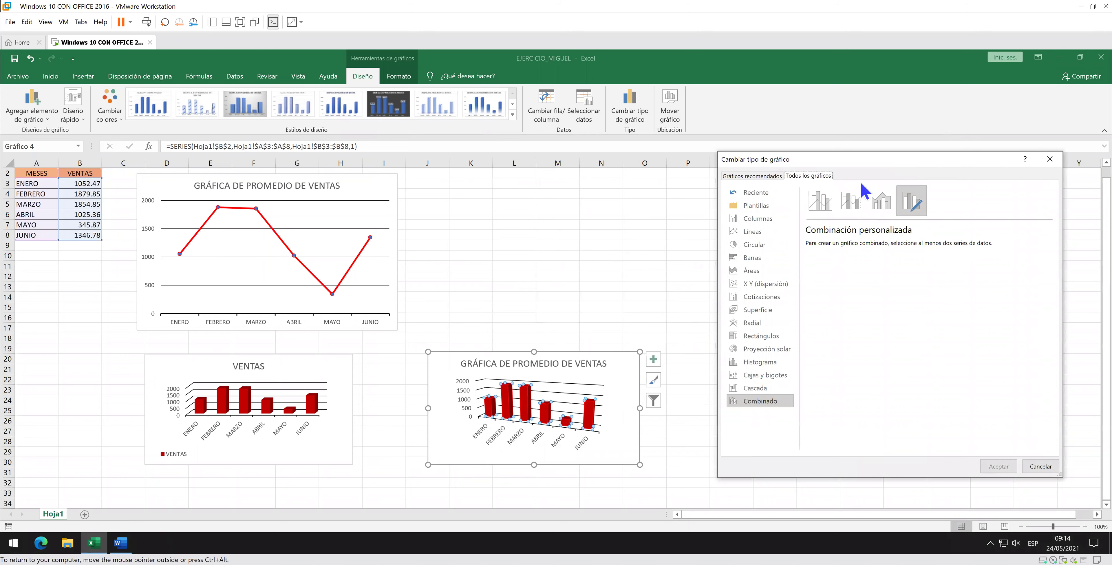
left_click(777, 219)
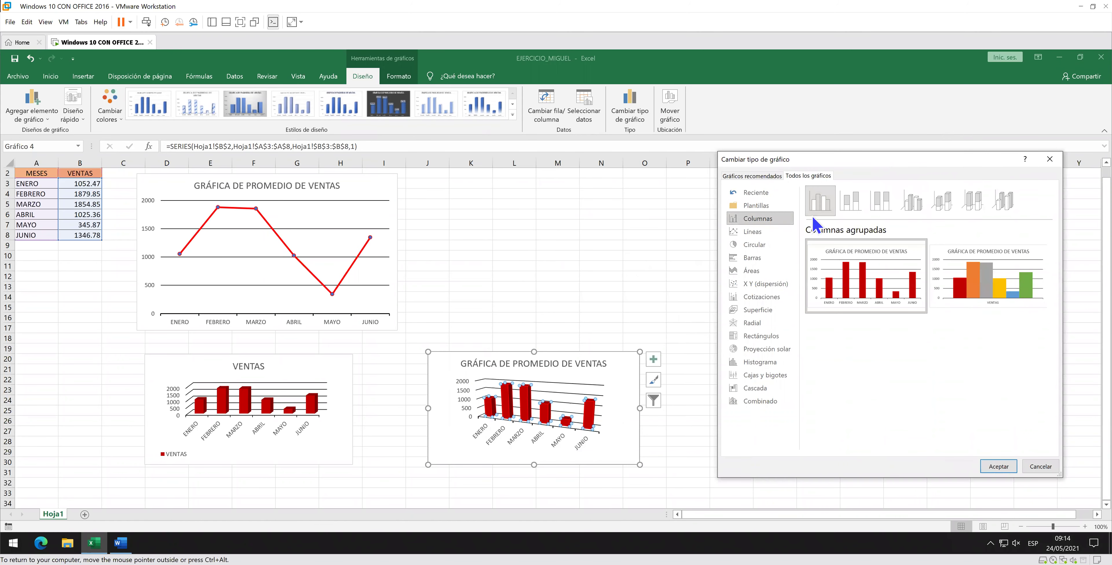
left_click(847, 211)
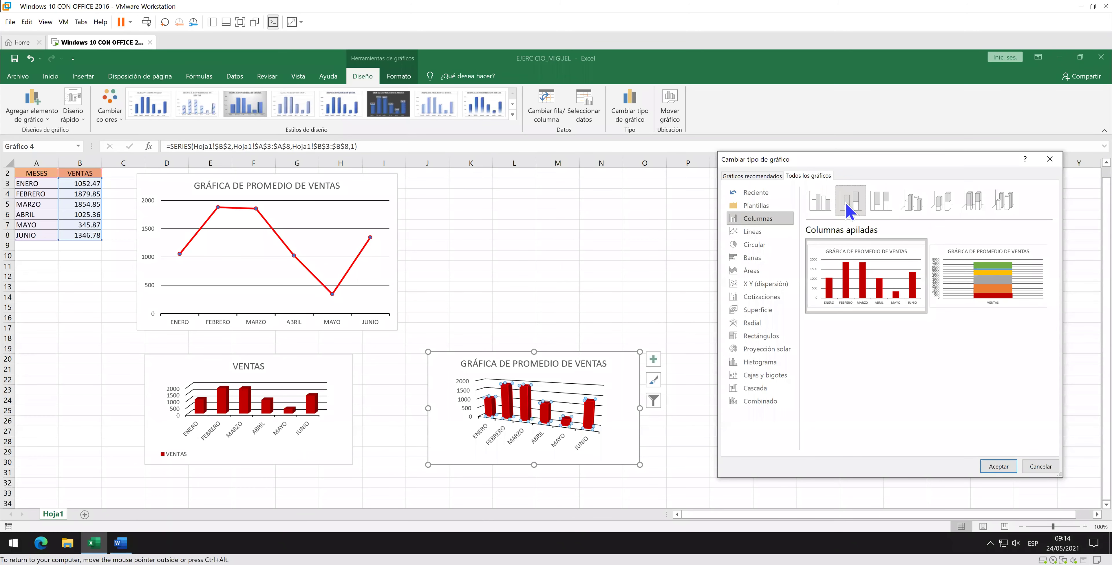
left_click(882, 209)
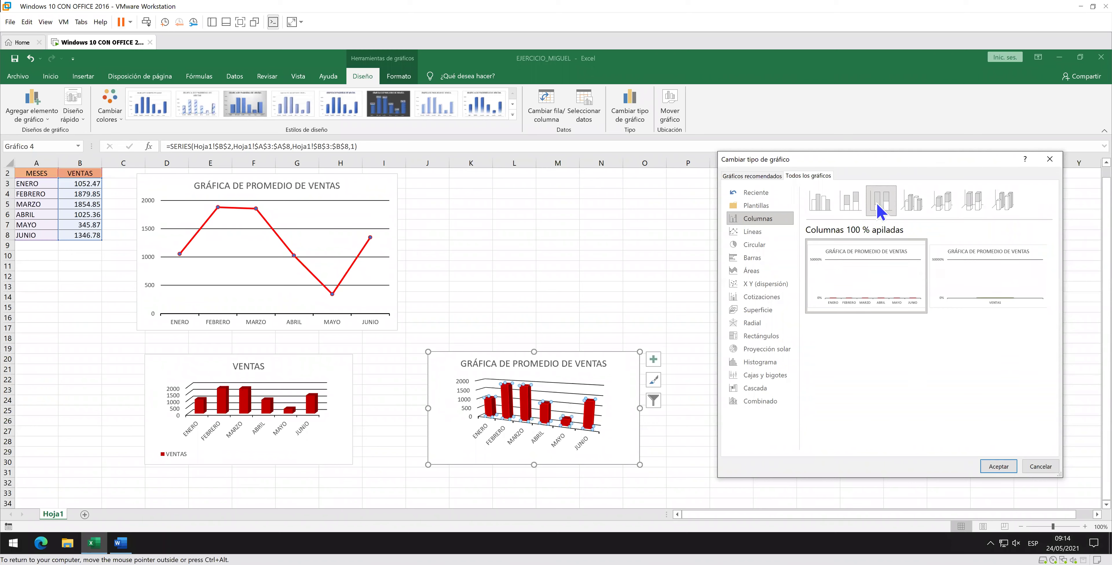
left_click(915, 212)
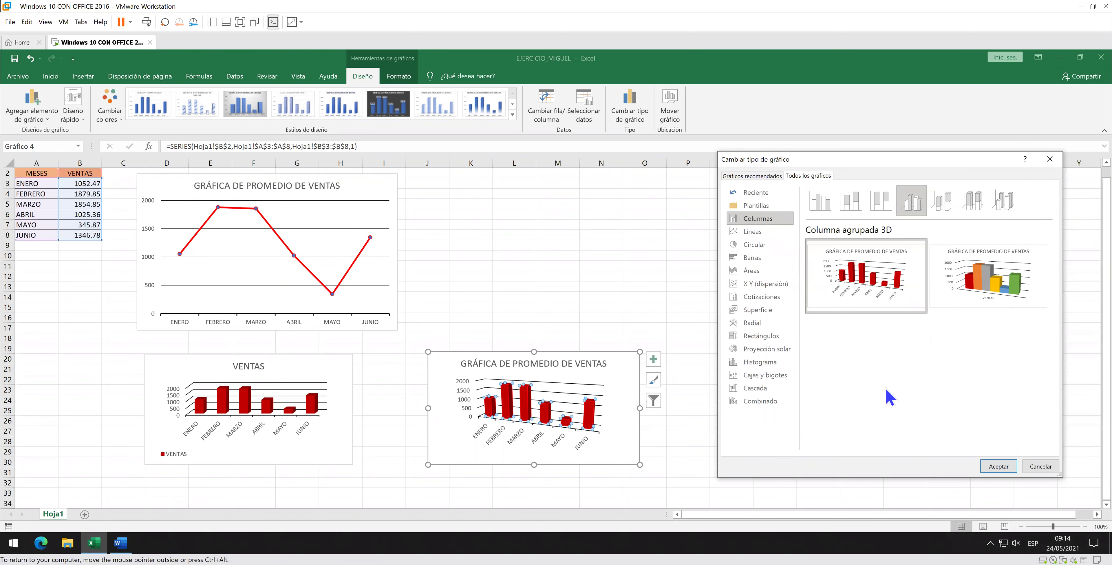
left_click(1018, 468)
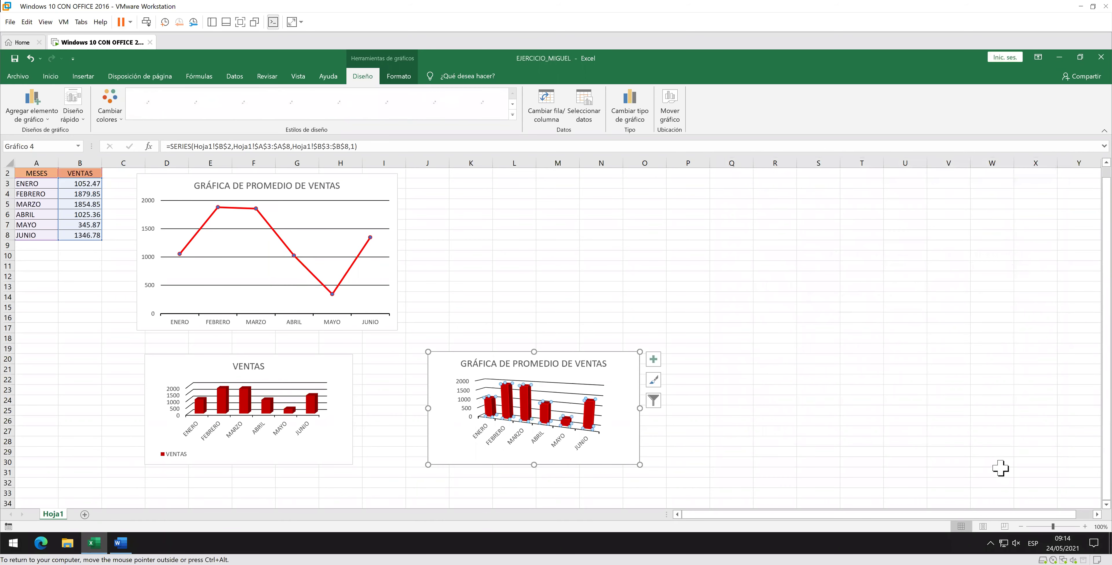
left_click(992, 472)
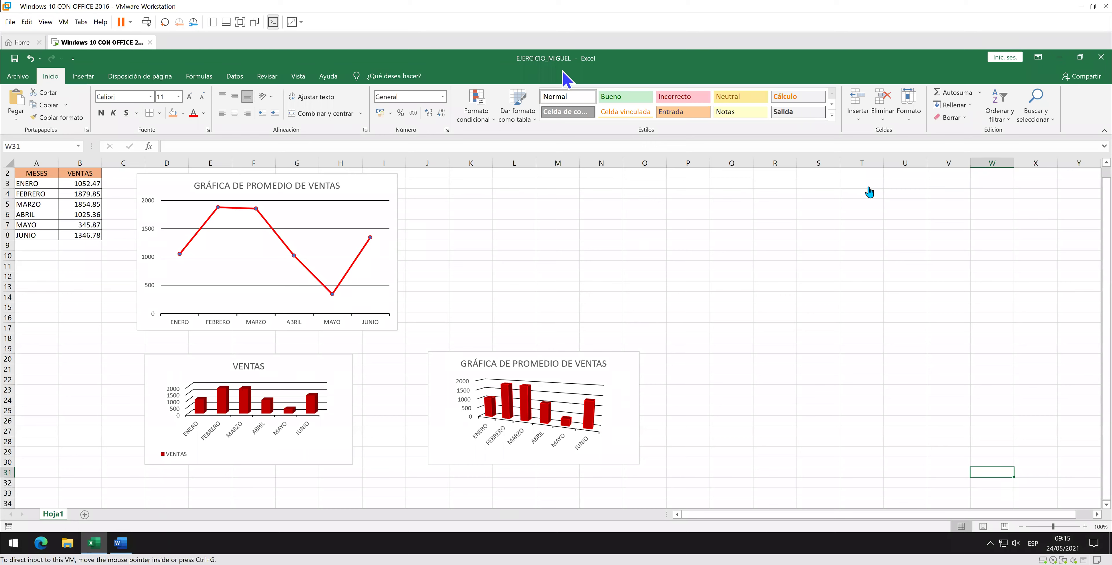
Move the GRÁFICA DE PROMEDIO DE VENTAS chart up beside the line chart, around columns K to O.
left_click(347, 361)
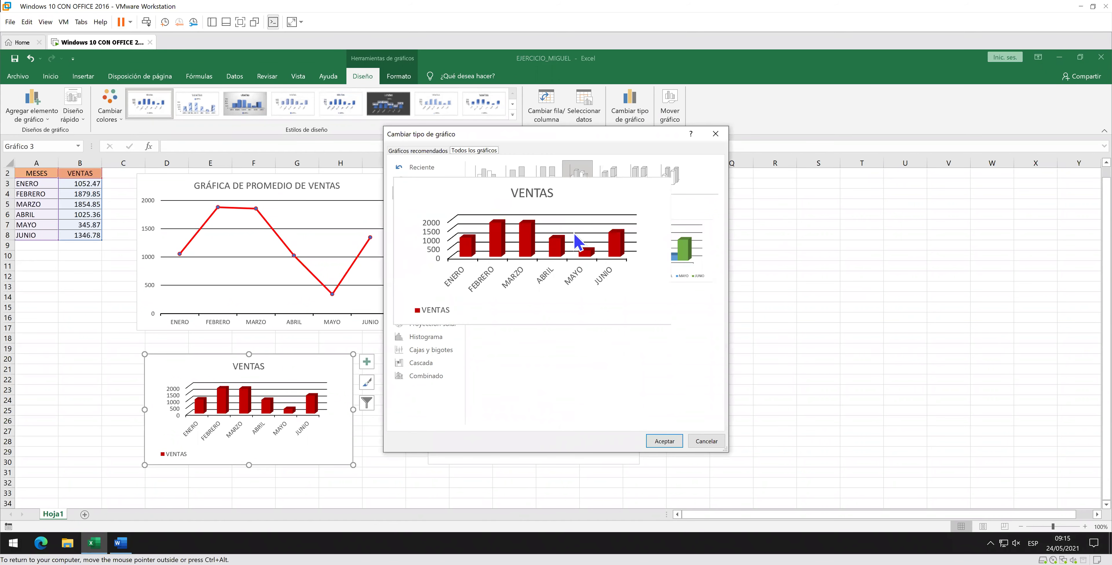
left_click(715, 134)
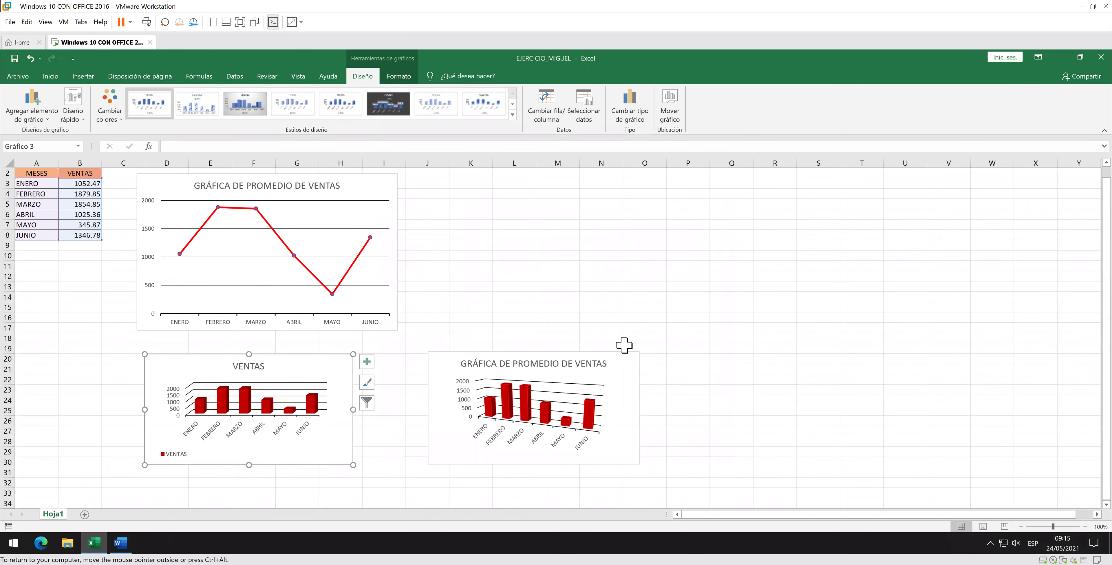
left_click_drag(616, 352, 607, 351)
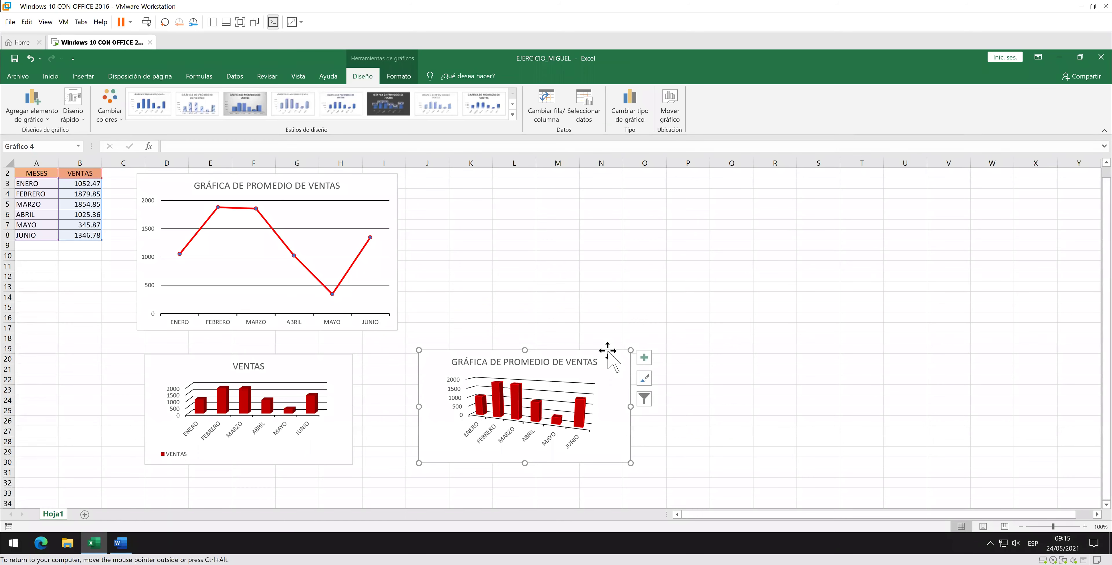
left_click_drag(607, 350, 613, 201)
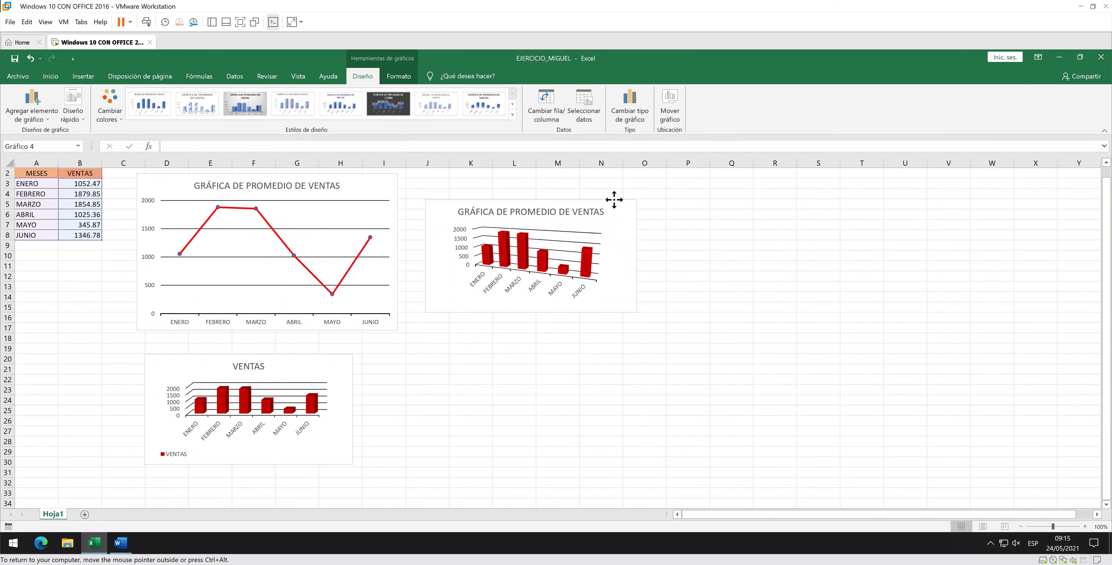
Insert a new 3D clustered column chart of the monthly sales table via Recommended Charts.
left_click(75, 223)
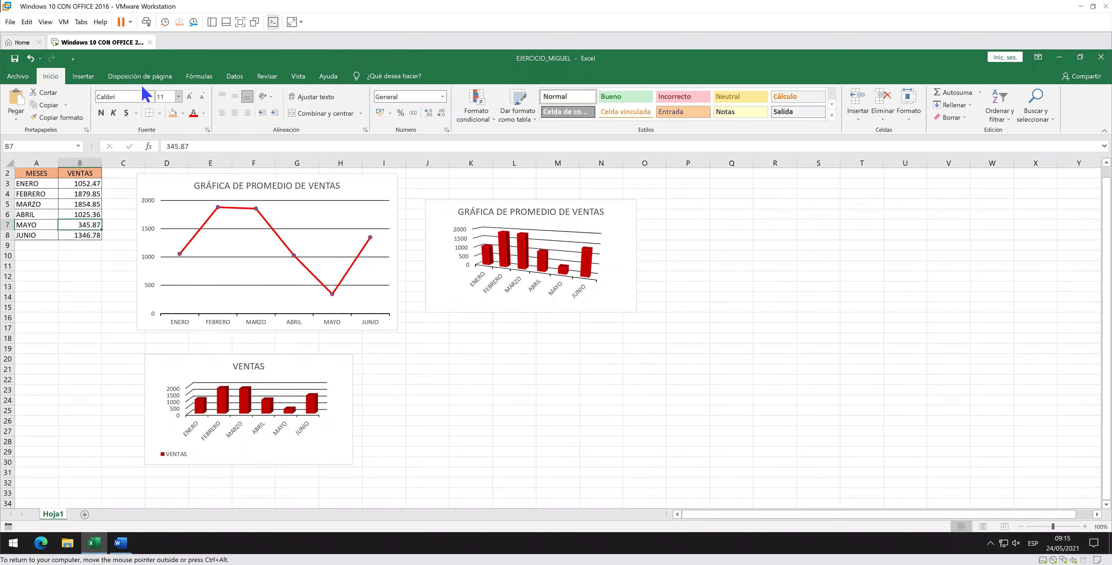
left_click(83, 76)
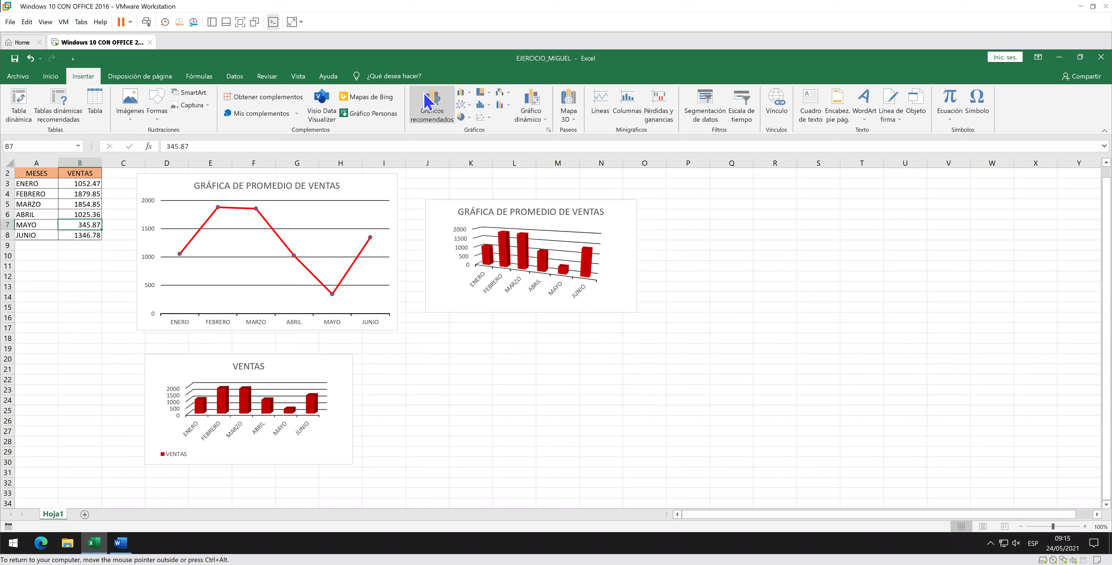
left_click(432, 105)
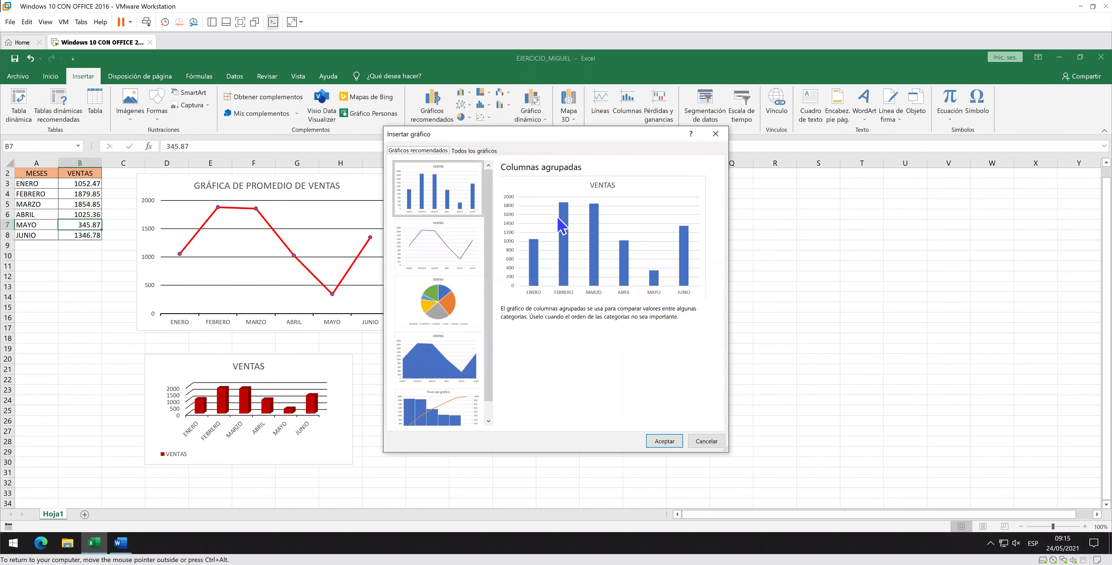
left_click(475, 151)
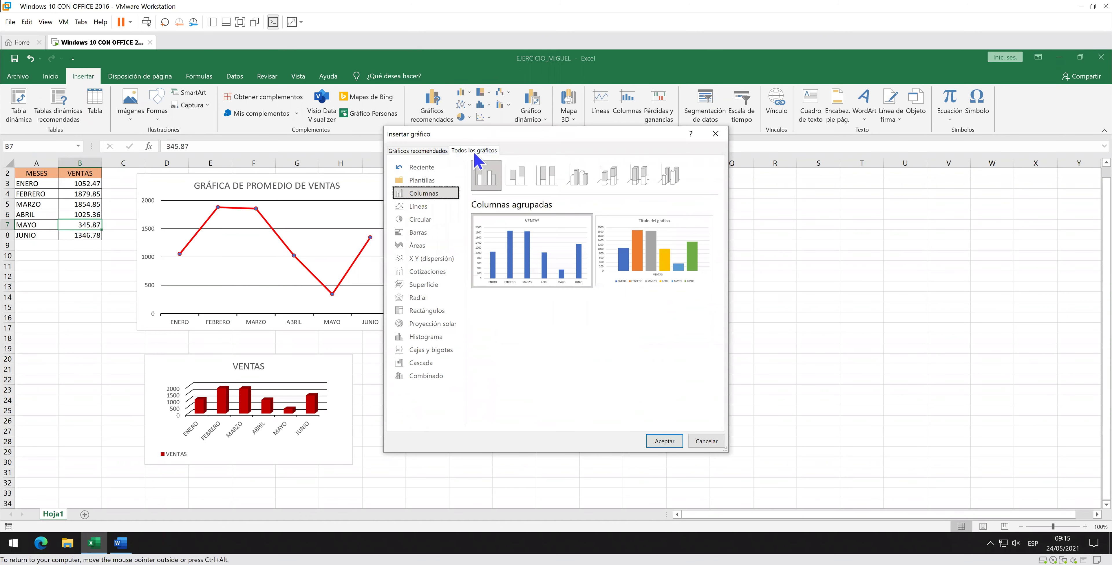
left_click(582, 179)
mouse_move(532, 250)
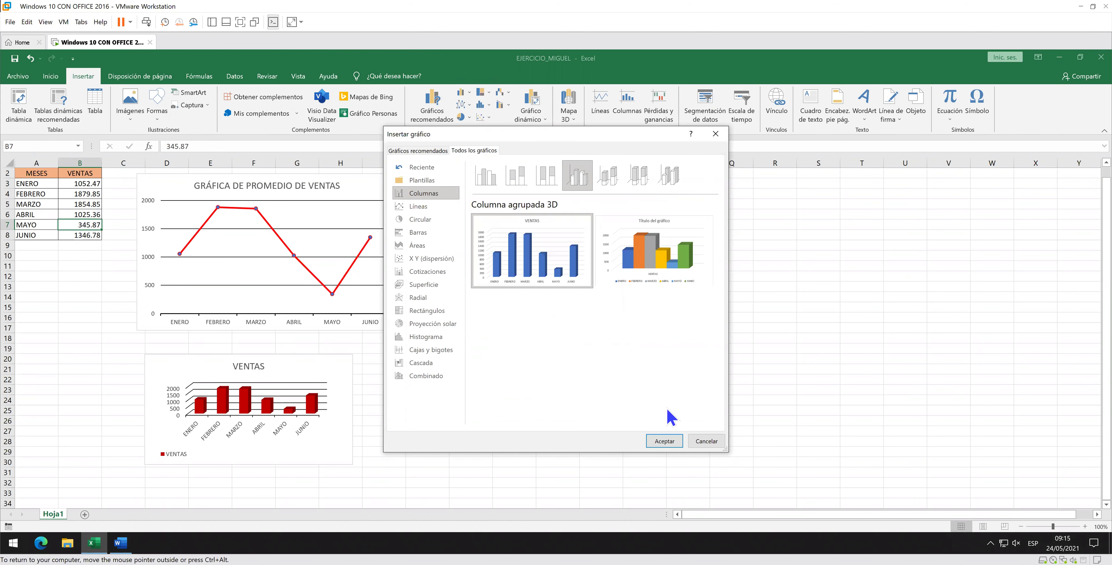
left_click(664, 440)
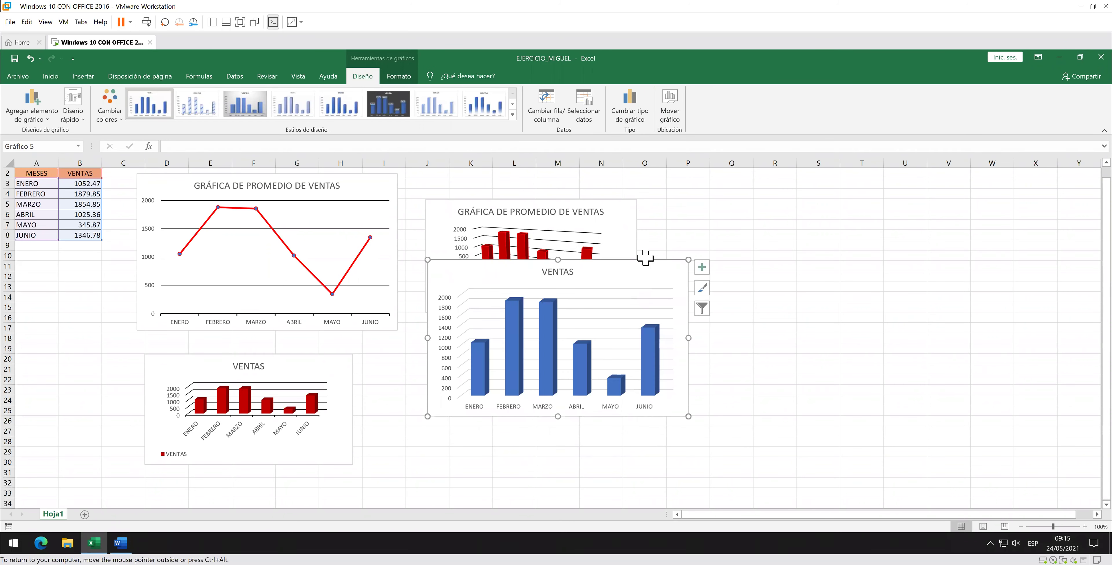
Move the new VENTAS chart off the red chart and set its value axis major unit to 500.
left_click_drag(645, 258, 634, 301)
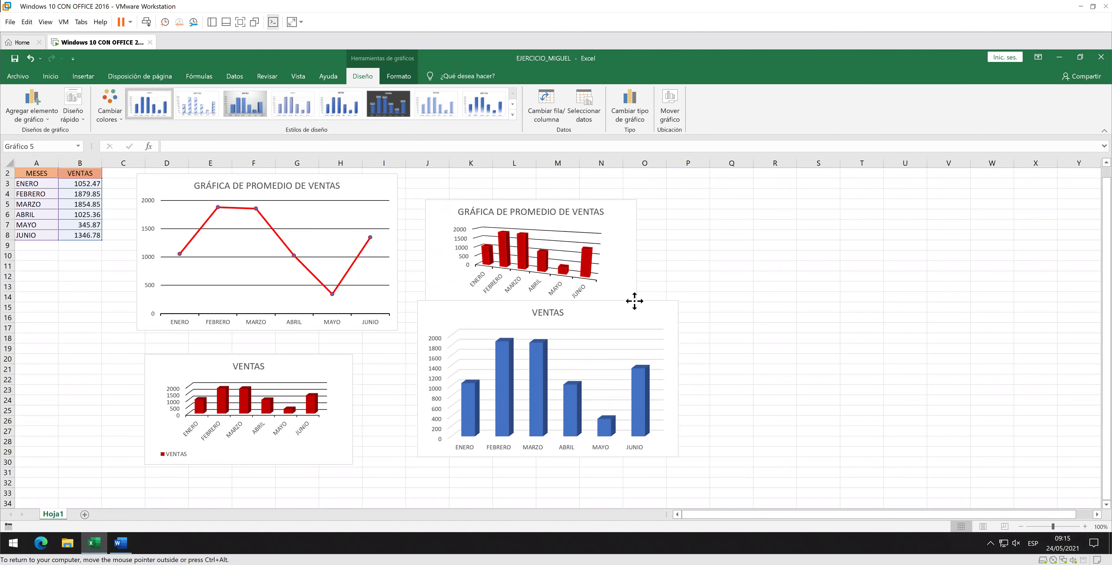
left_click(434, 348)
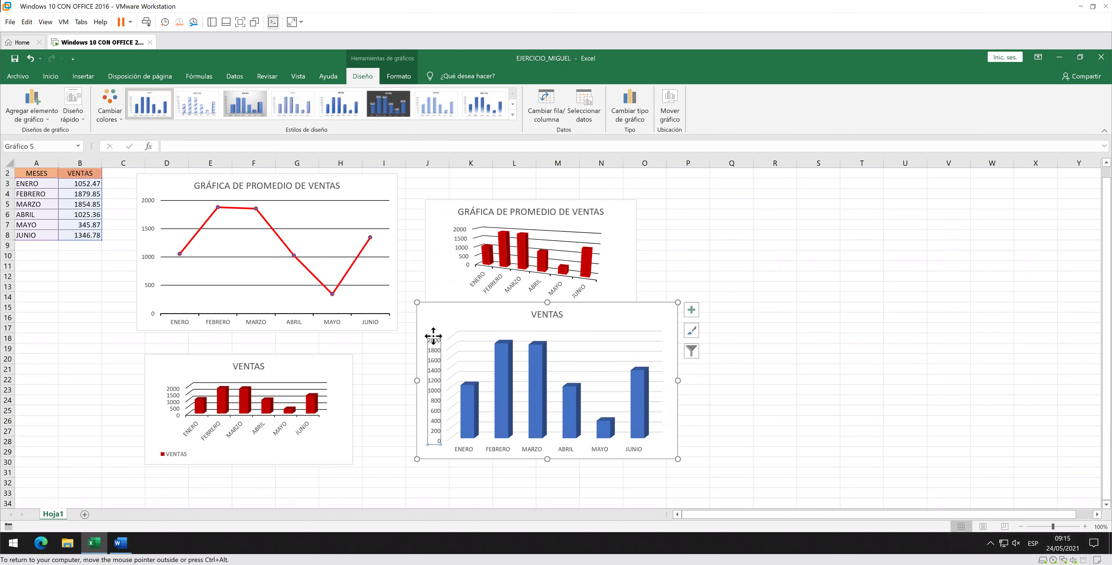
double_click(434, 336)
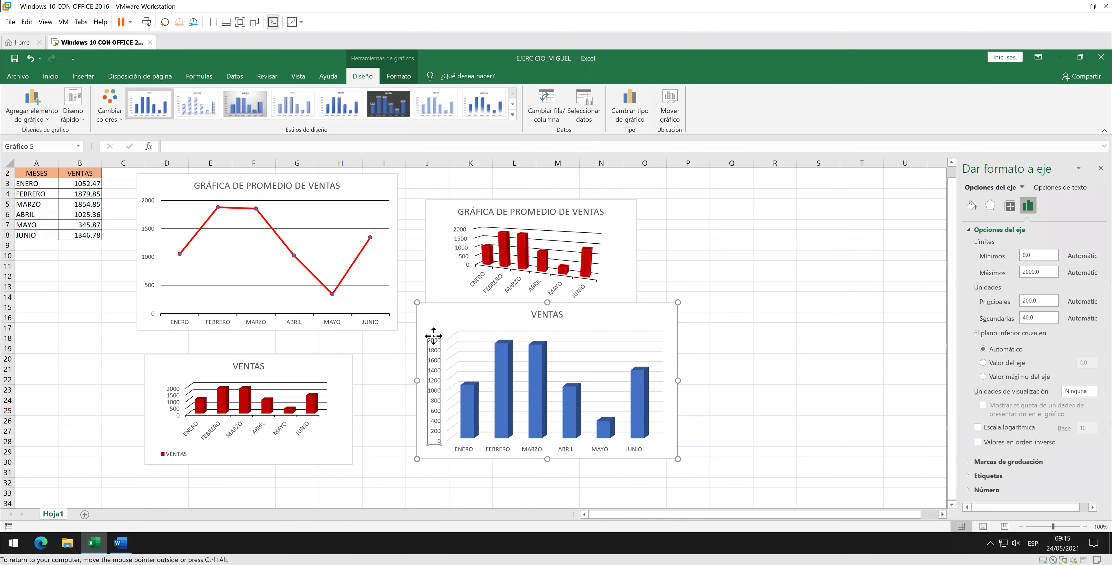
left_click(1044, 297)
type("500")
key("Return")
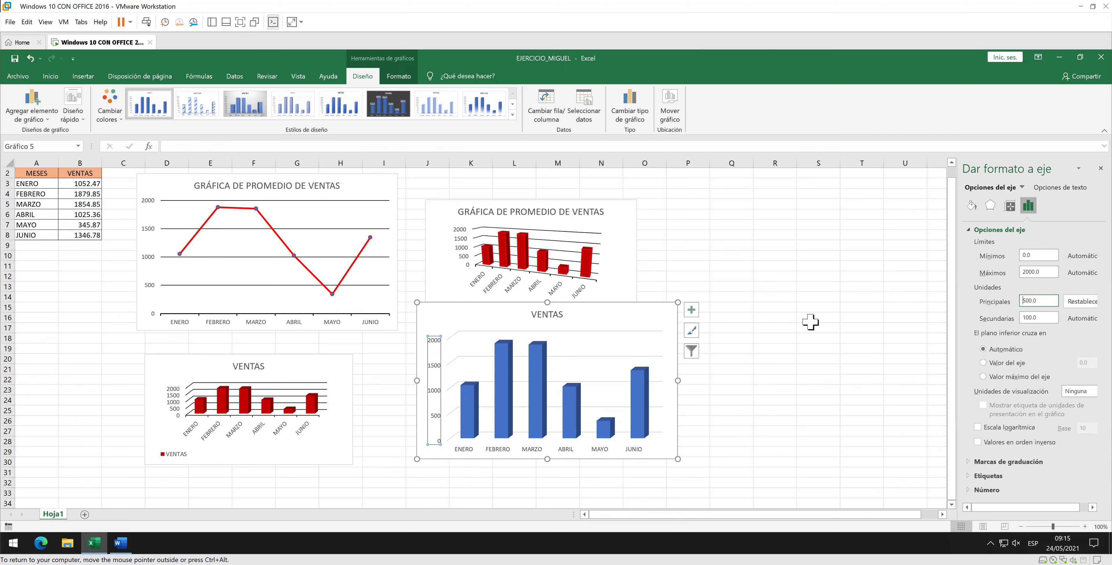
Fill the VENTAS chart's columns with solid red.
left_click(637, 381)
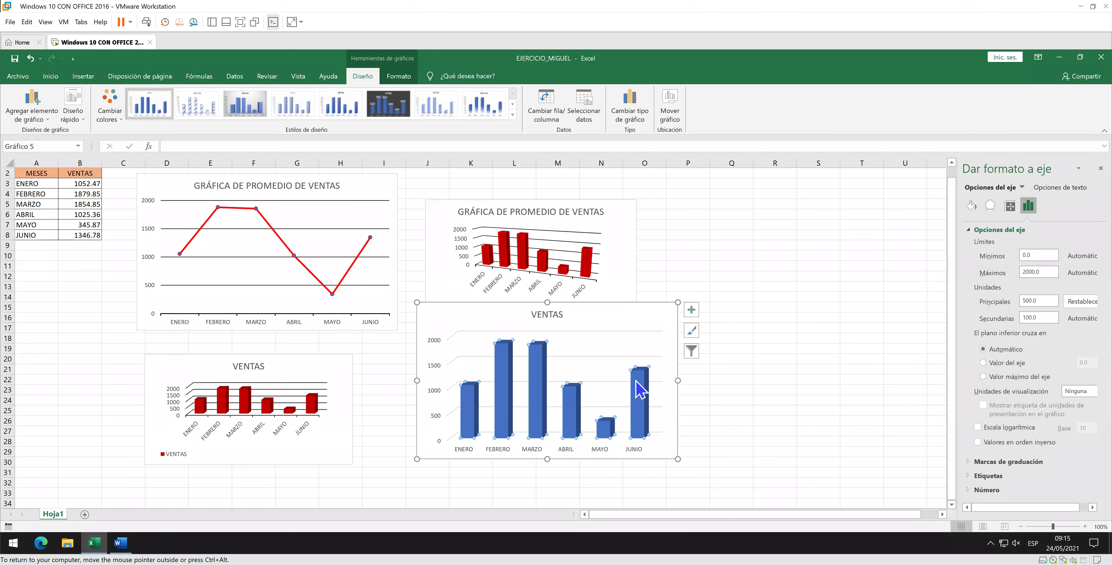
left_click(972, 208)
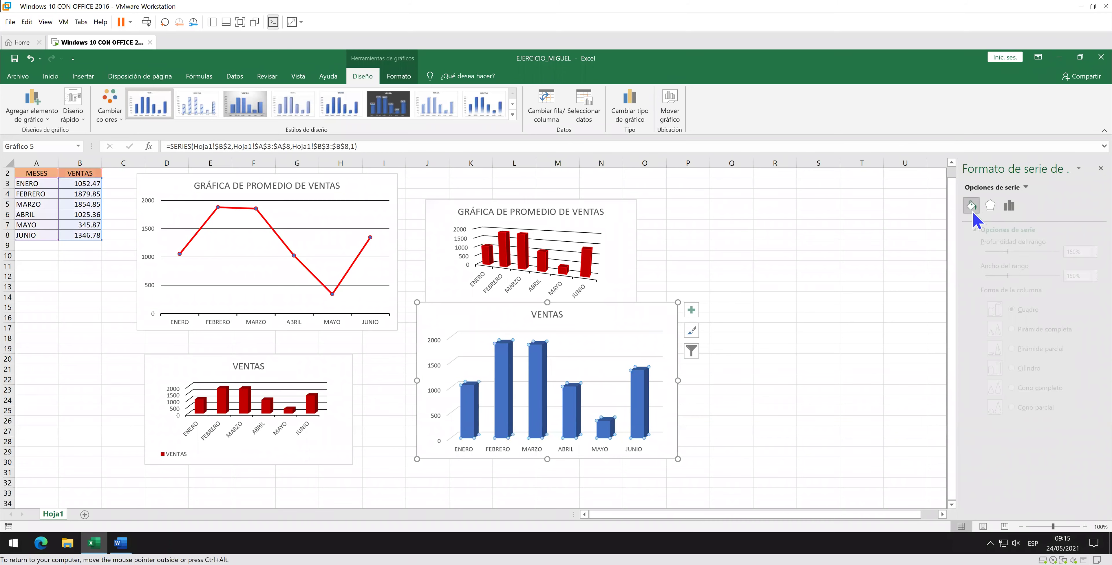
left_click(968, 233)
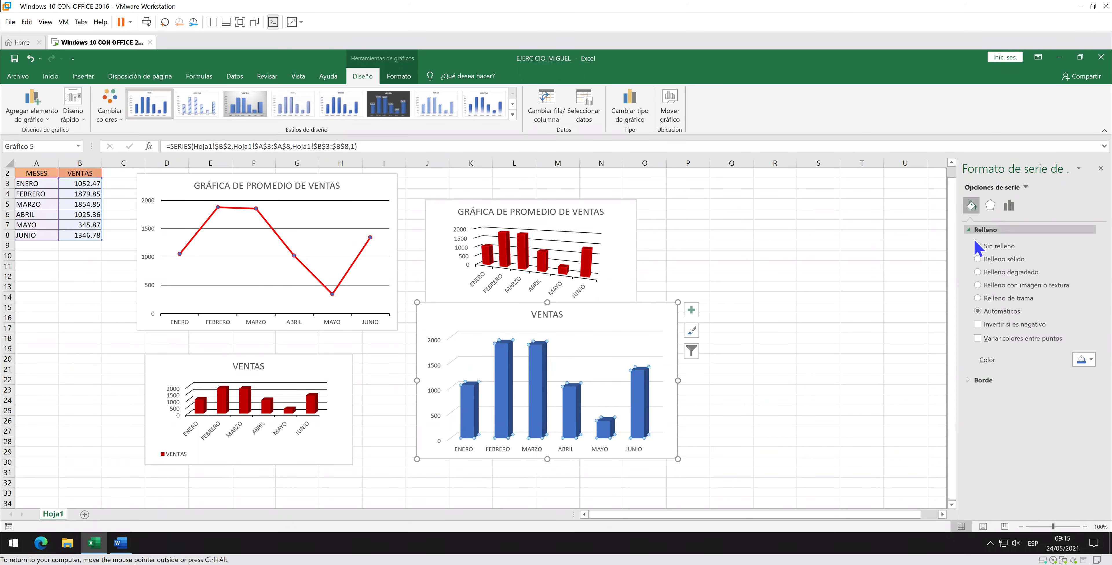
left_click(1090, 360)
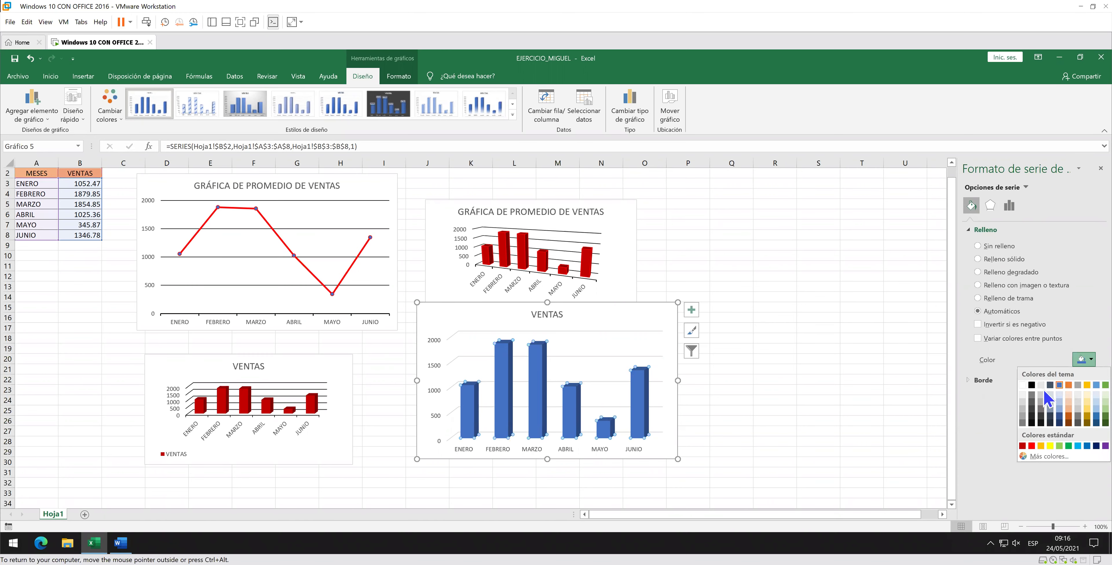
left_click(1023, 445)
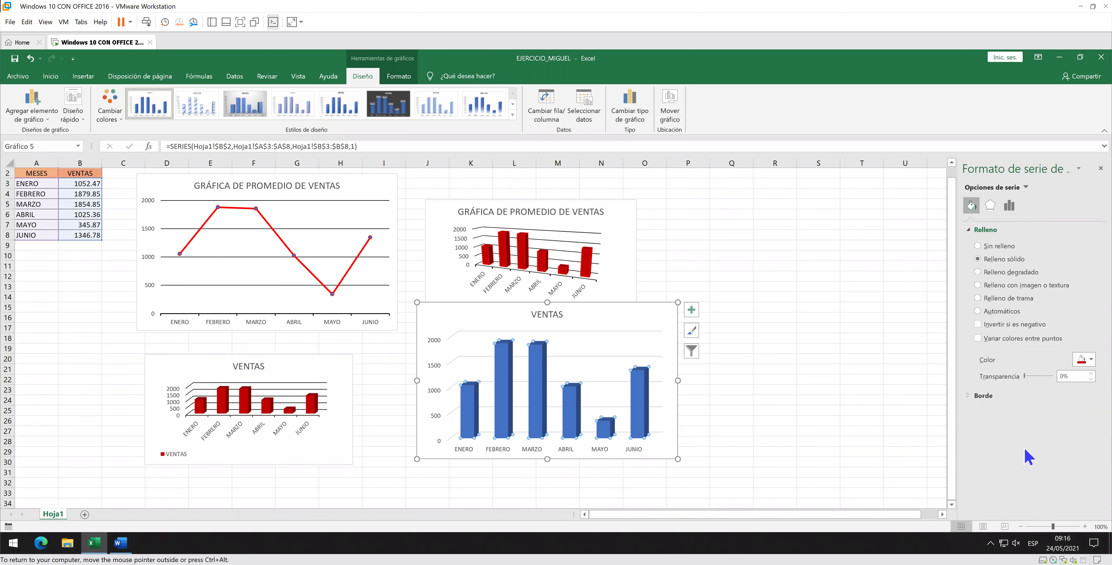
left_click(779, 338)
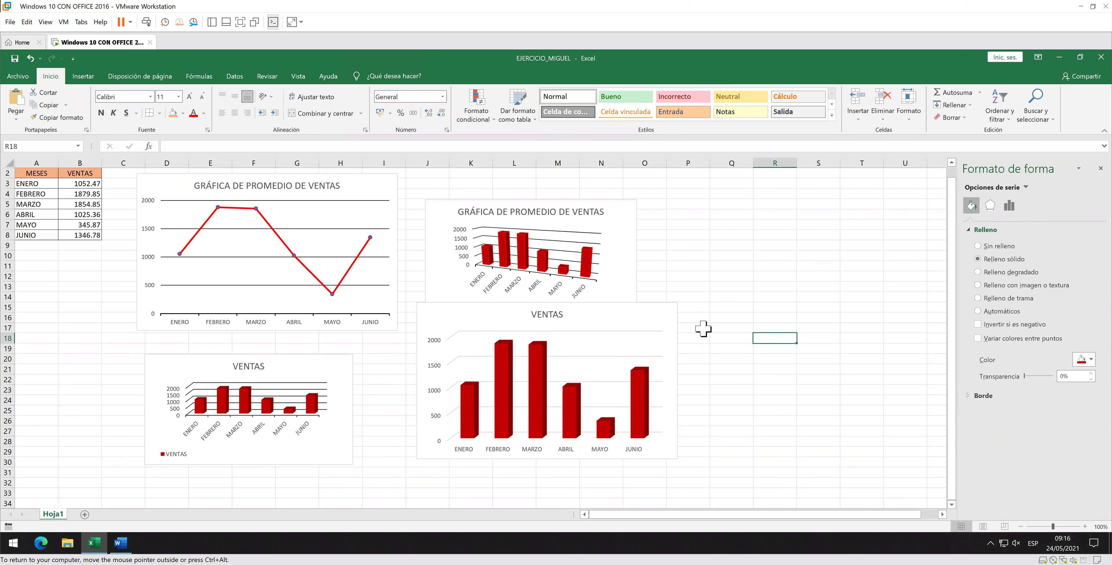
Shrink the VENTAS chart from its corners and right side, then shift it slightly left.
left_click(672, 322)
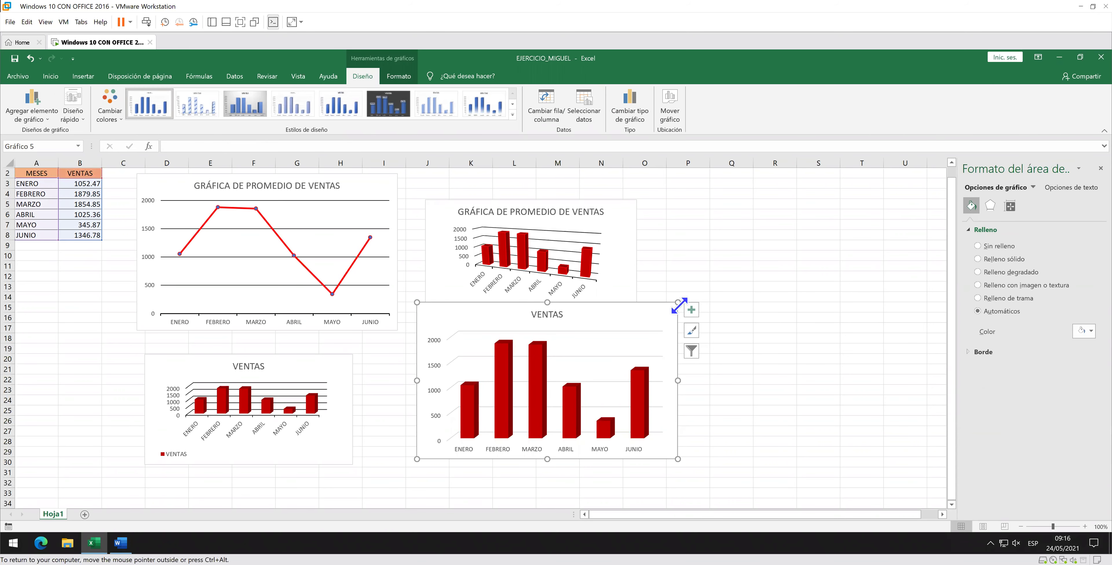
left_click_drag(678, 302, 654, 350)
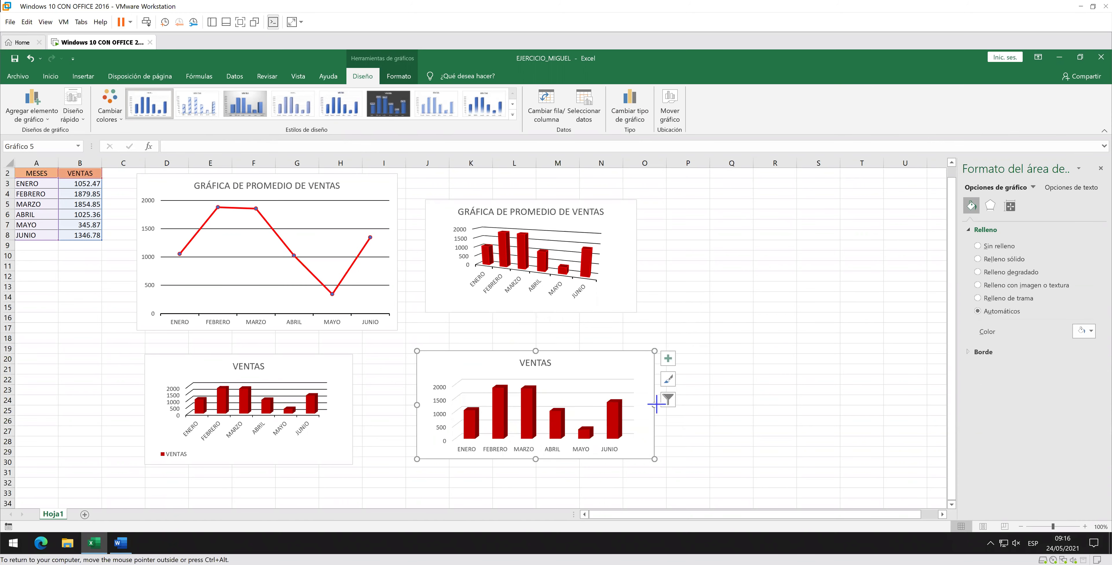
left_click_drag(654, 405, 628, 404)
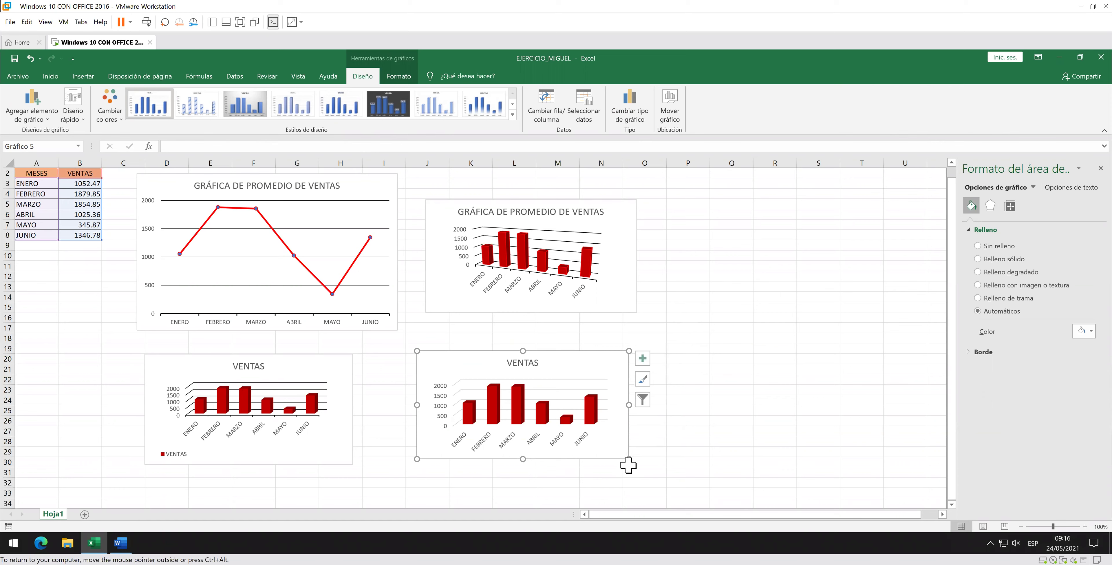
left_click_drag(628, 460, 626, 471)
left_click_drag(585, 349, 573, 351)
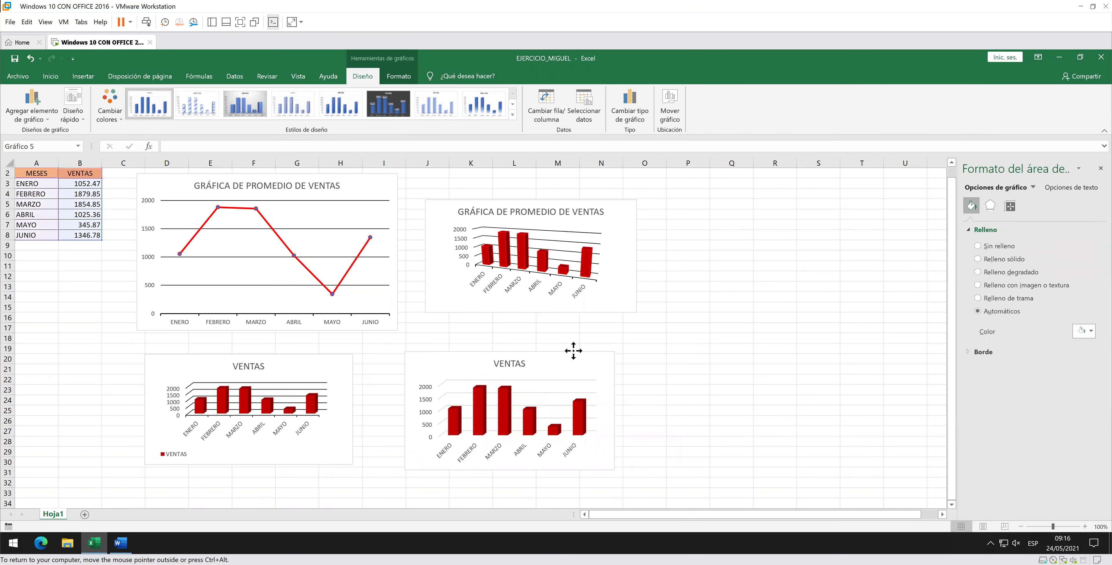
Inspect the 3D format effect settings of the VENTAS column series.
left_click(578, 417)
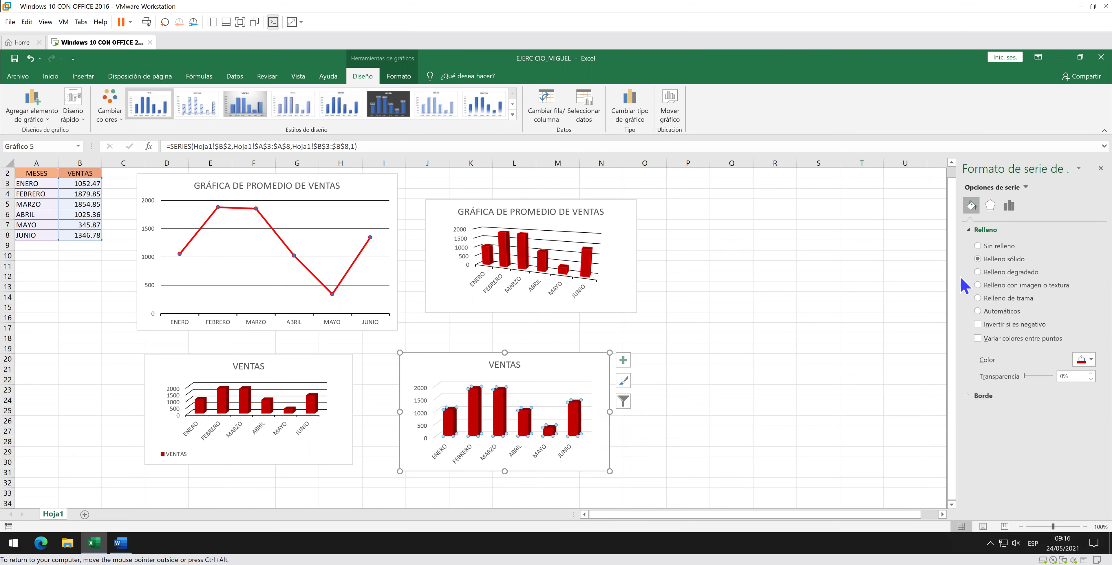
left_click(969, 229)
left_click(990, 207)
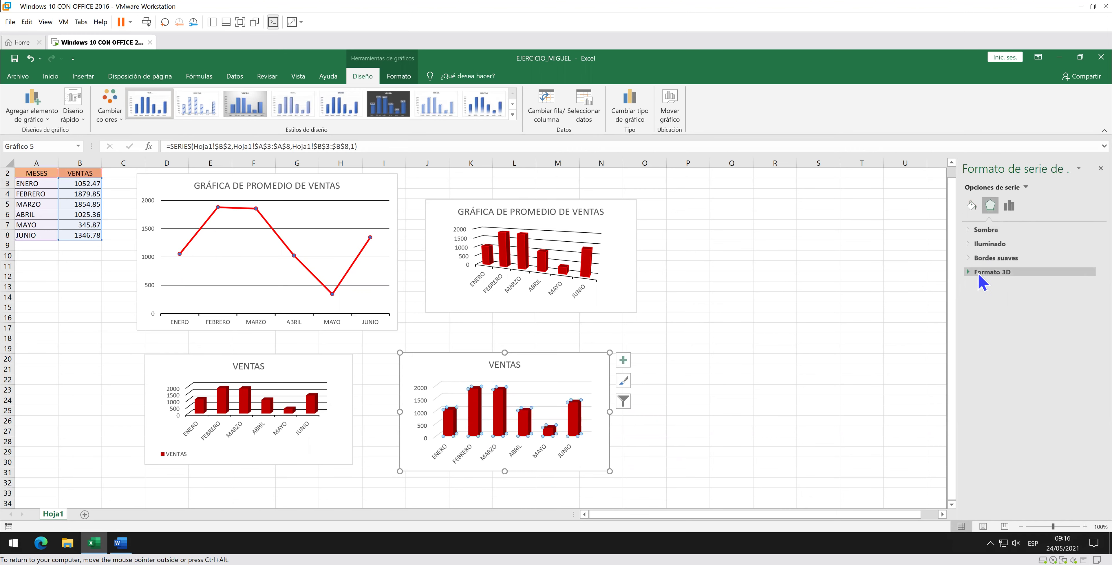
left_click(966, 273)
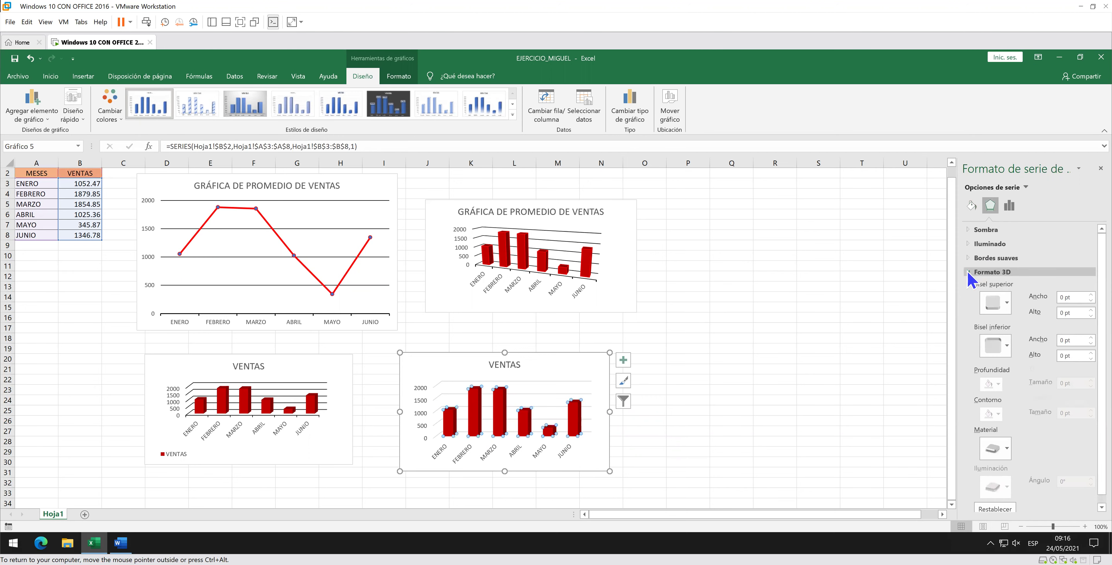
scroll(1099, 369, "down", 1)
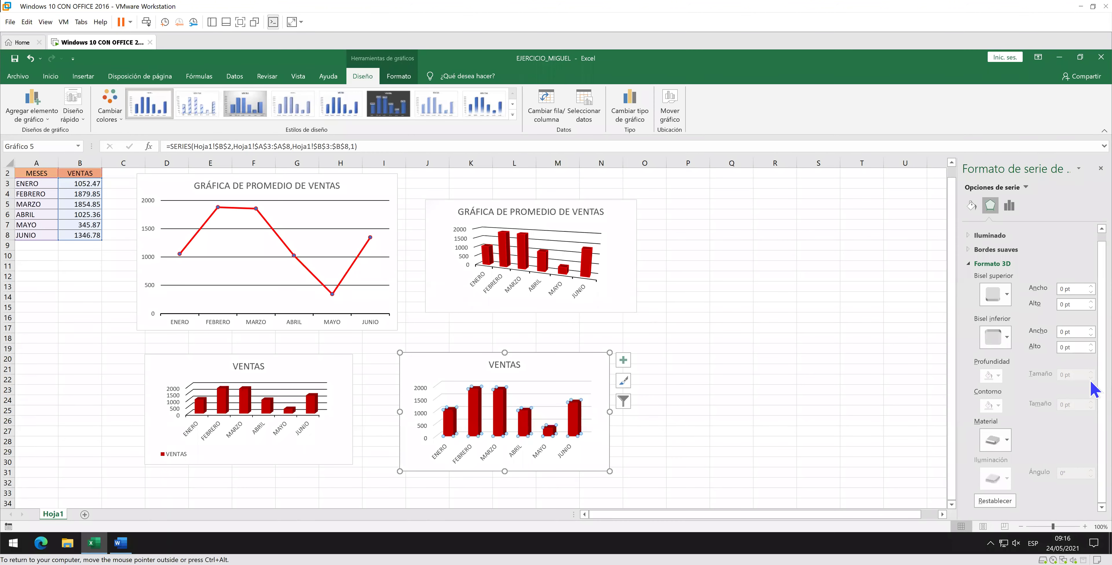
left_click(966, 266)
Review the soft edges, glow, shadow and series options, leaving 150% gap depth and width.
left_click(967, 258)
left_click(967, 258)
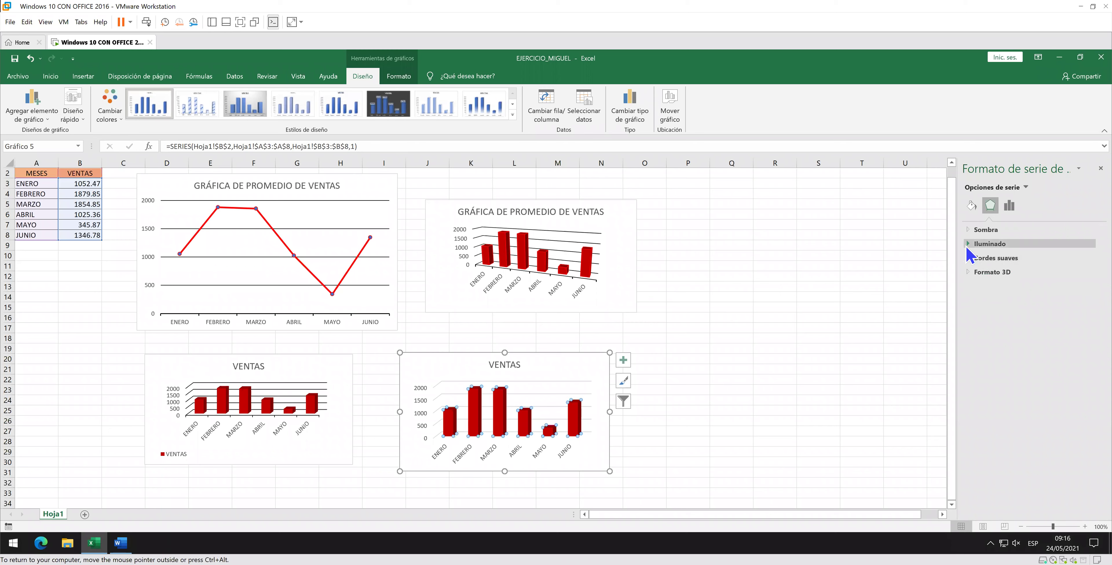
left_click(967, 243)
left_click(968, 243)
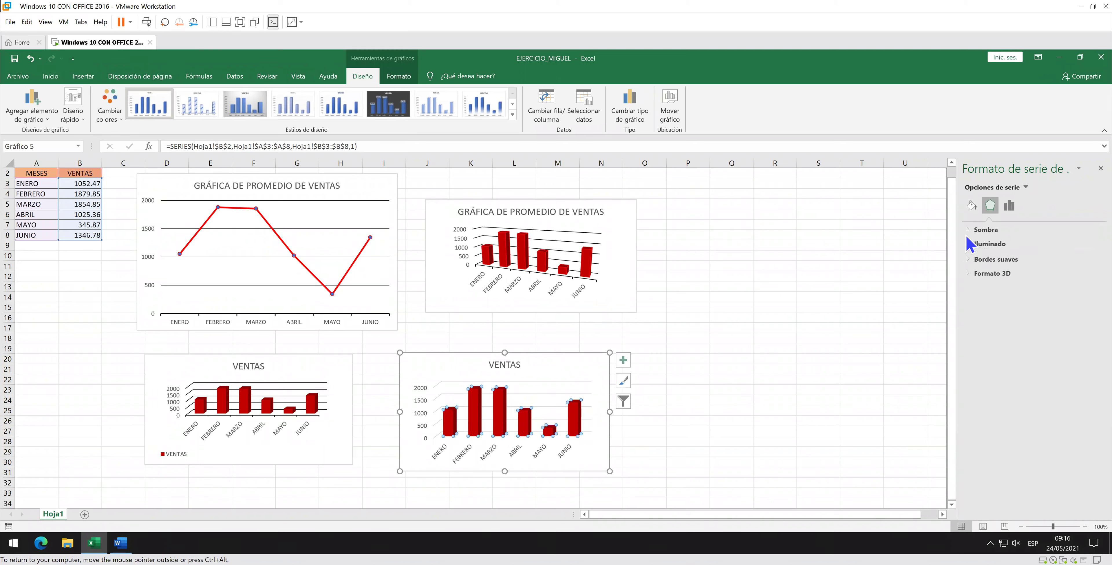
left_click(967, 230)
left_click(967, 231)
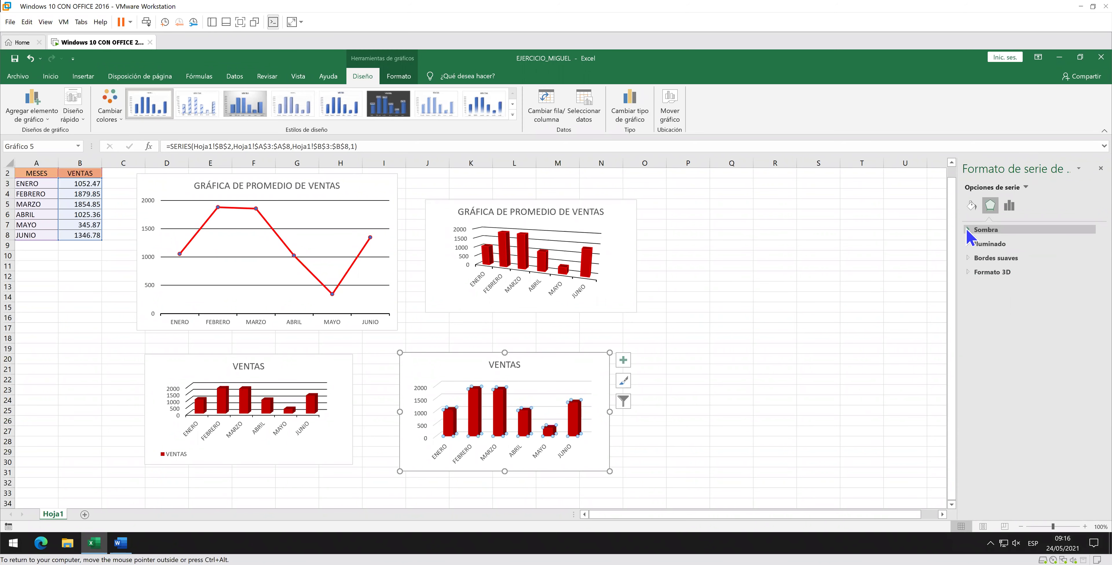
left_click(967, 231)
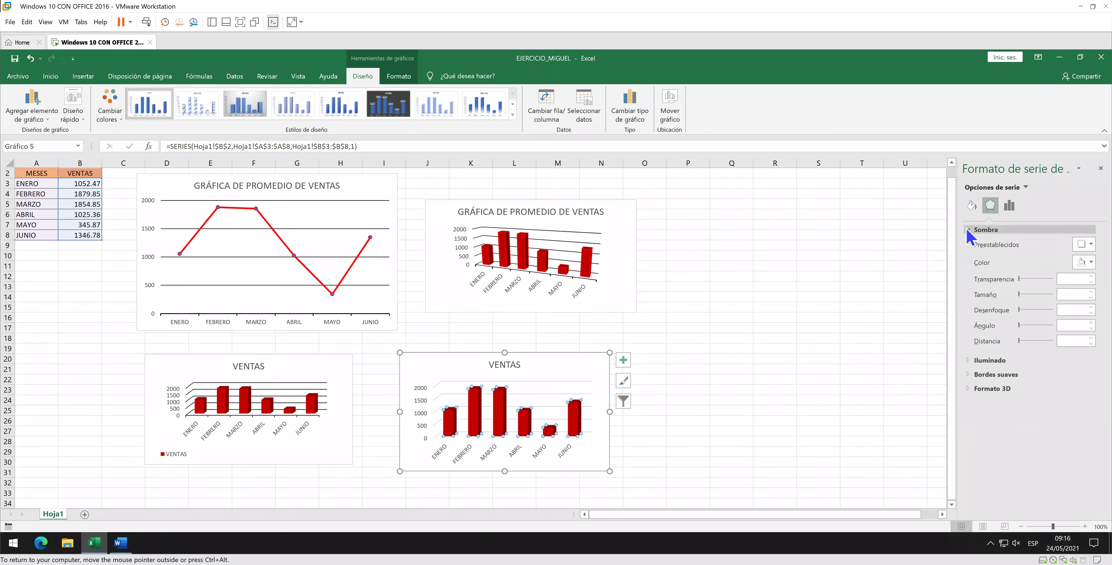
left_click(967, 231)
left_click(1009, 206)
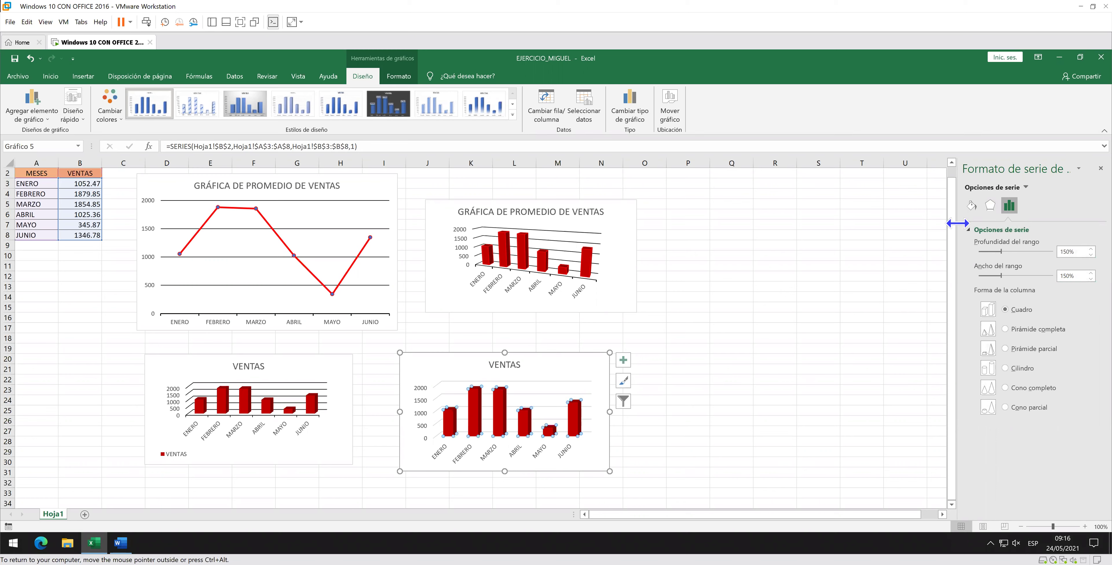
left_click(969, 229)
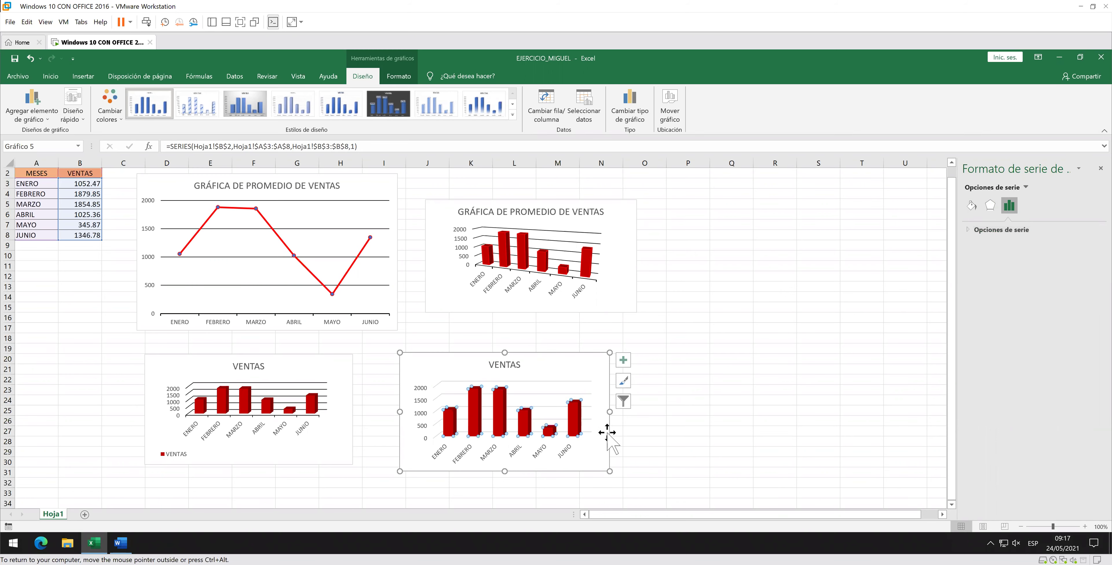
Display the lower-right VENTAS chart's 3D rotation settings, then close the formatting pane.
right_click(575, 413)
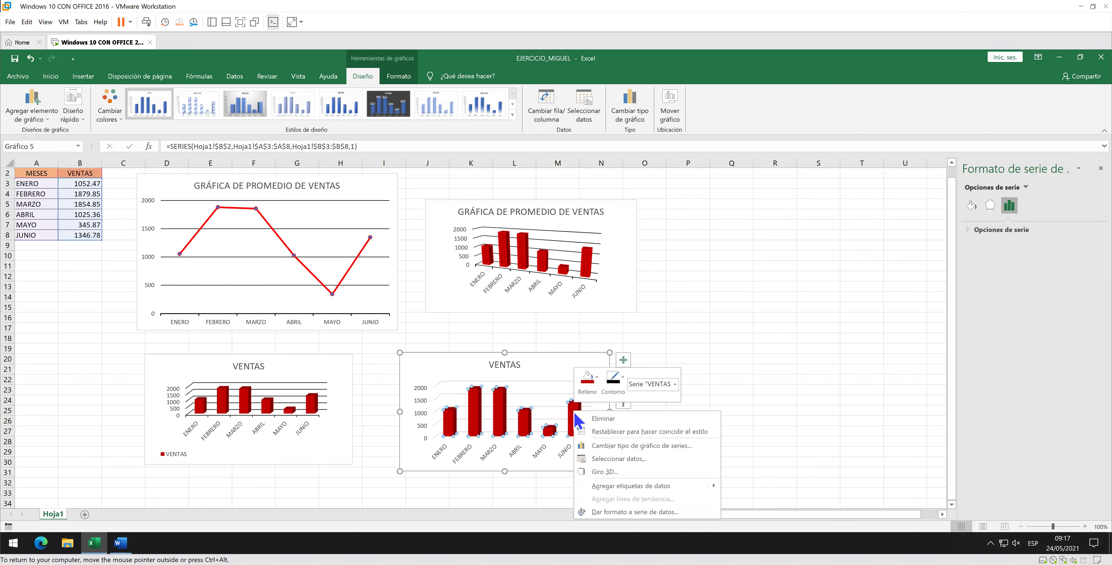
left_click(604, 471)
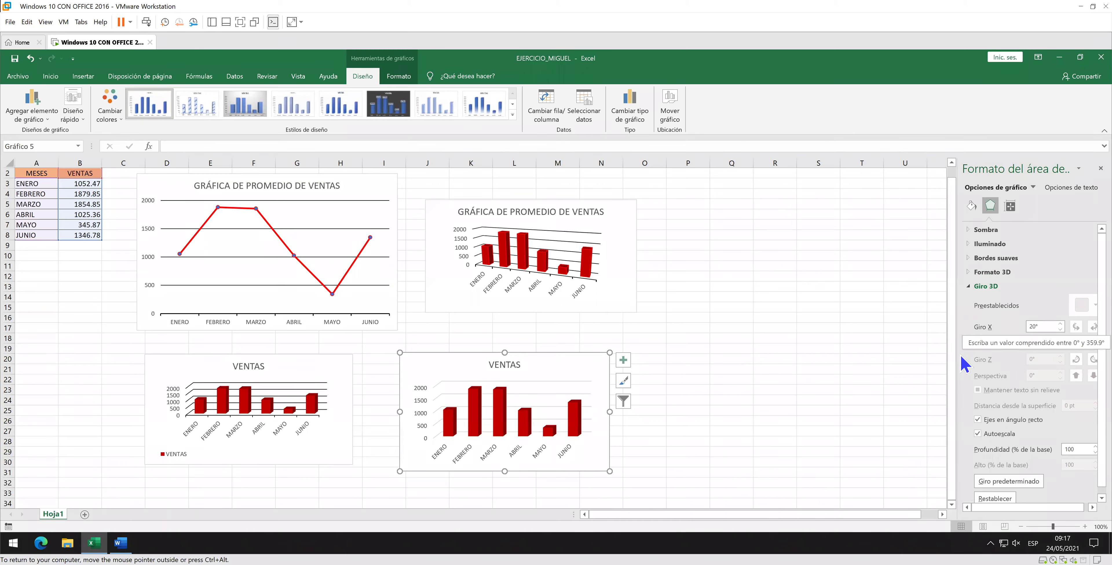
left_click(858, 368)
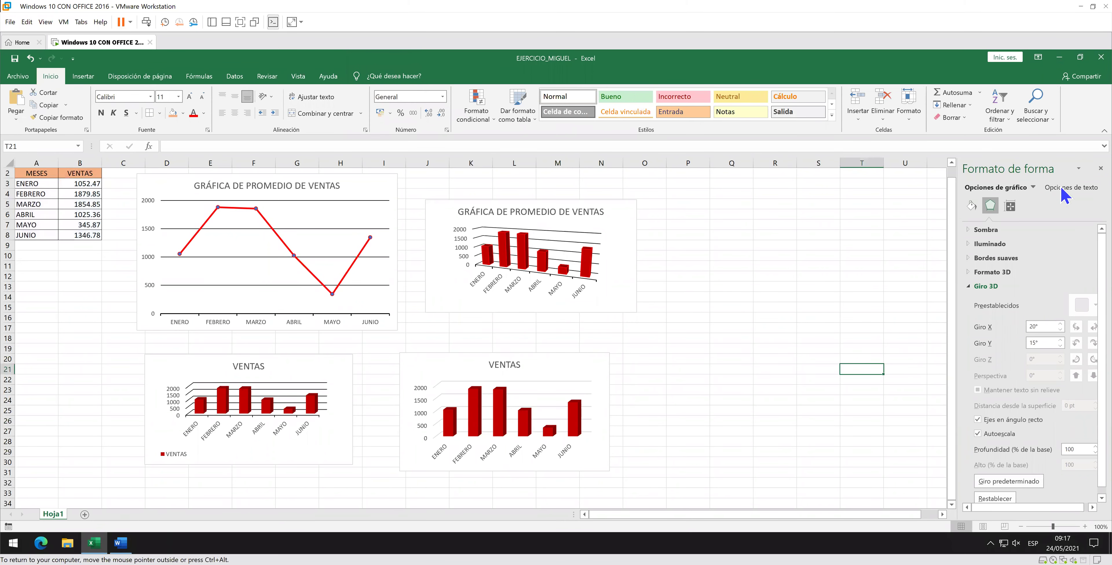
left_click(1100, 168)
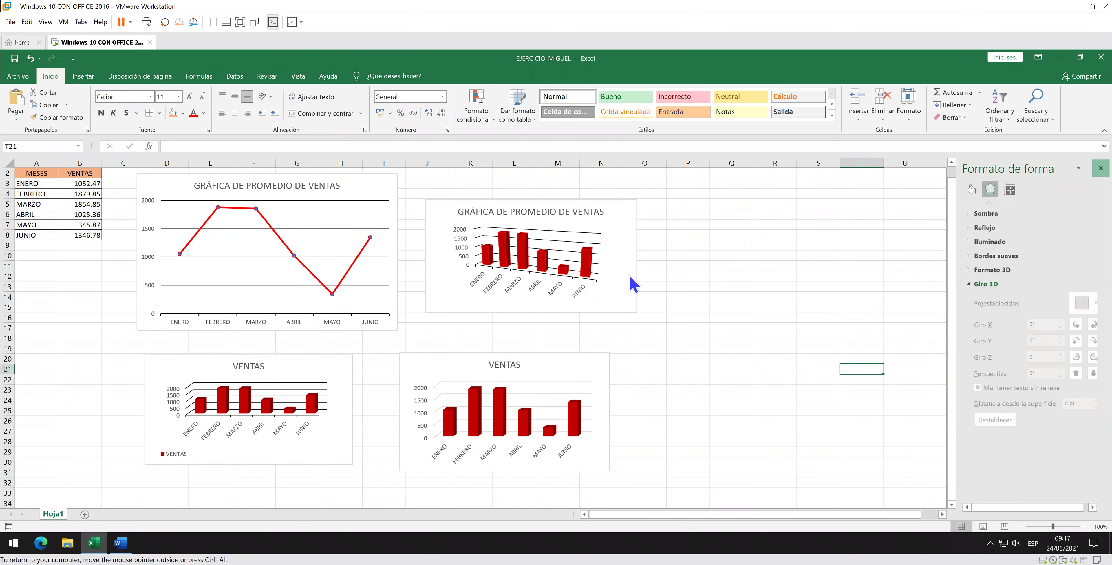
View the 3D rotation settings of the GRÁFICA DE PROMEDIO DE VENTAS chart for comparison.
left_click(588, 264)
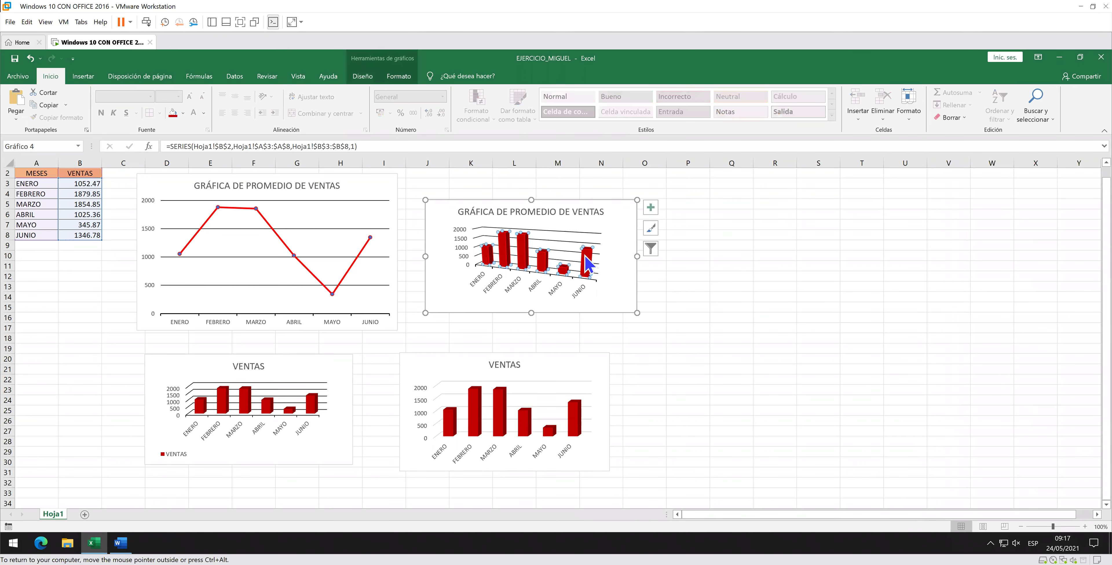
right_click(588, 264)
left_click(648, 318)
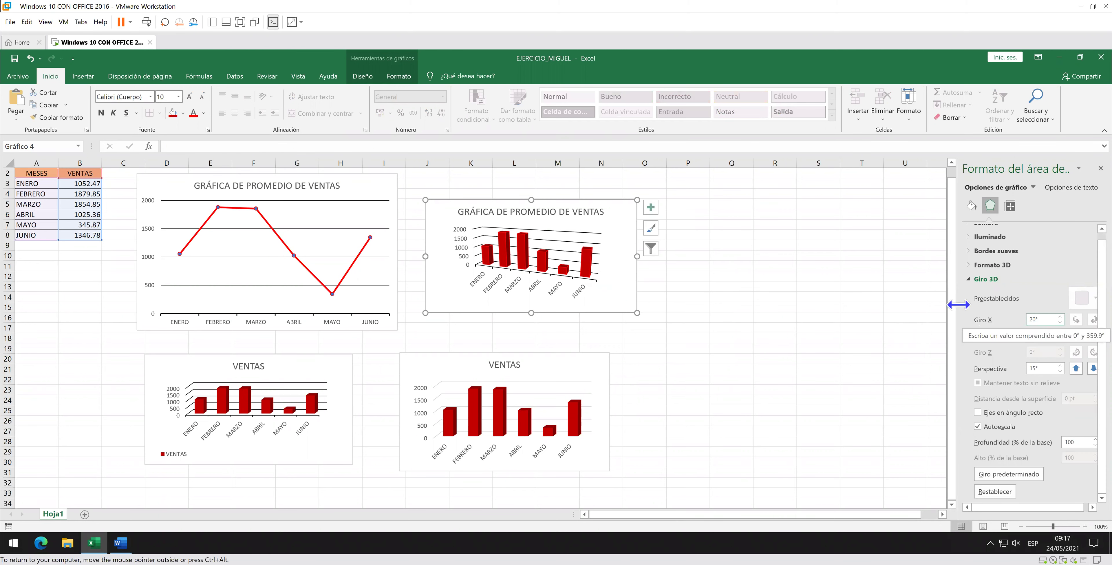
left_click(587, 272)
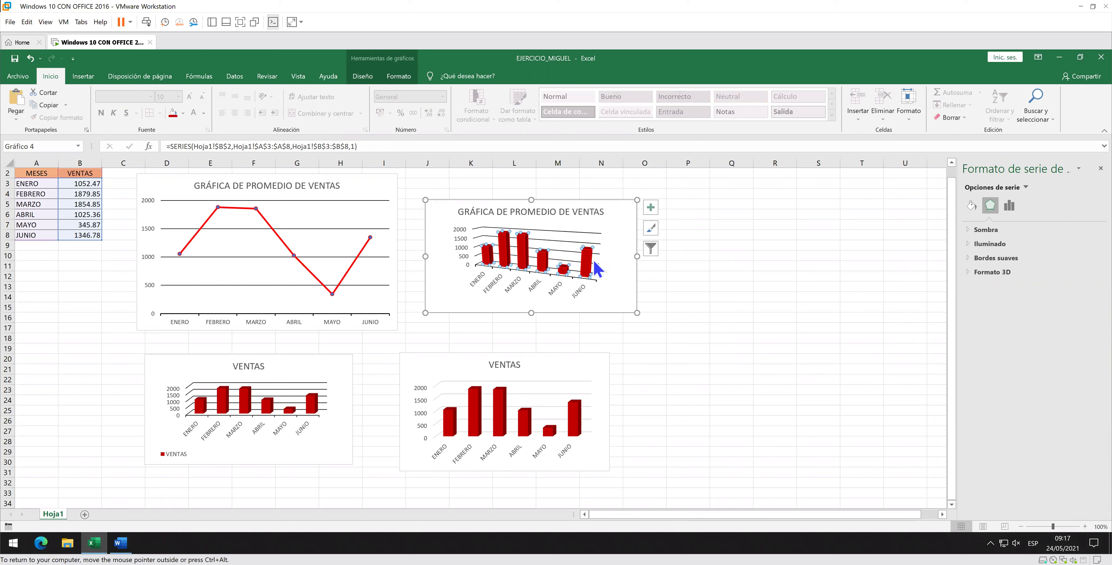
right_click(584, 259)
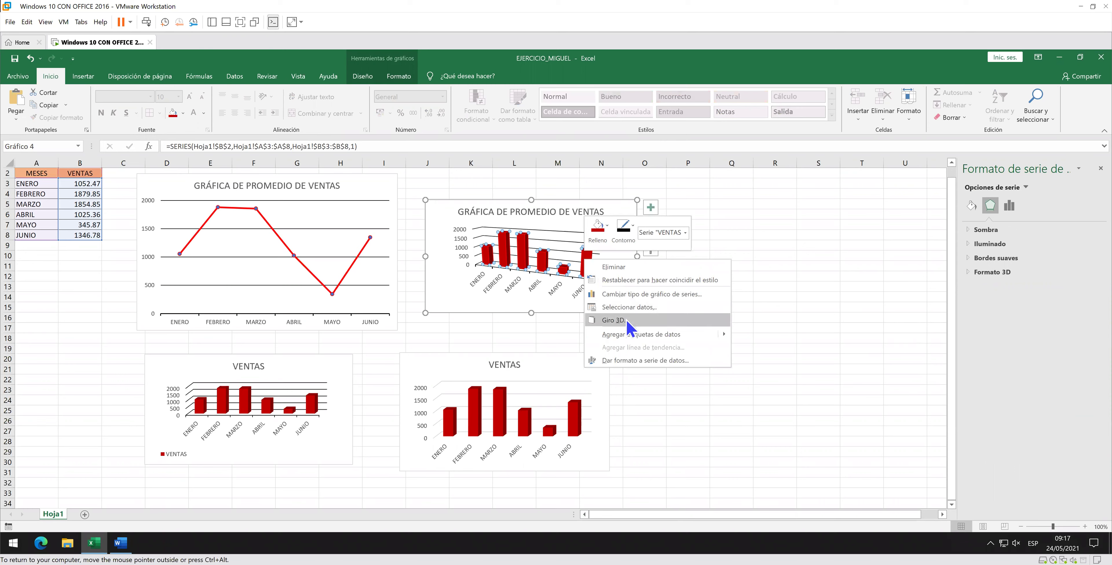
left_click(614, 320)
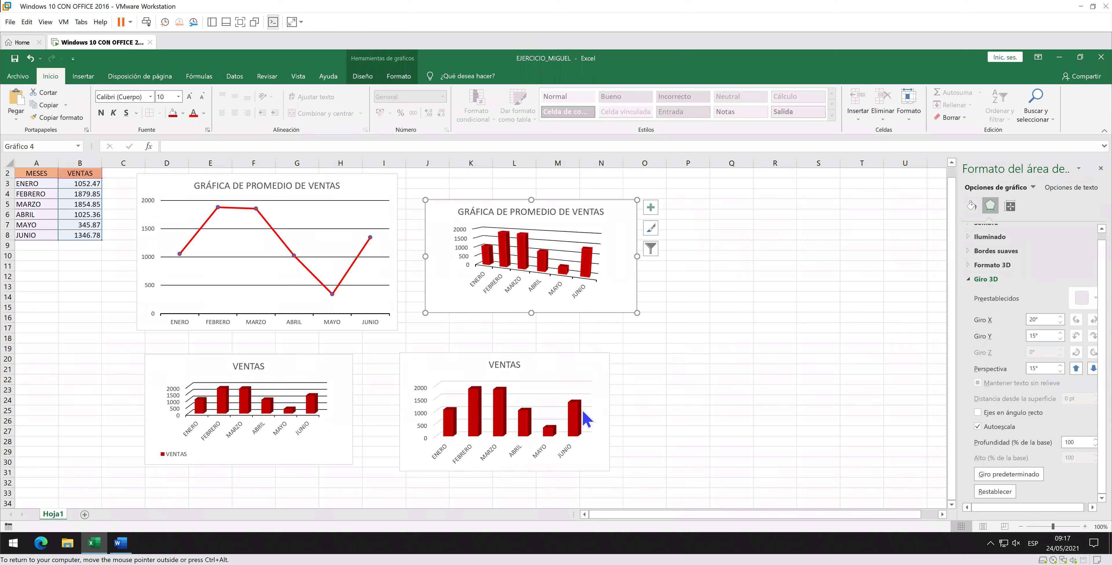
Reopen the 3D rotation settings of the lower-right VENTAS chart.
left_click(576, 418)
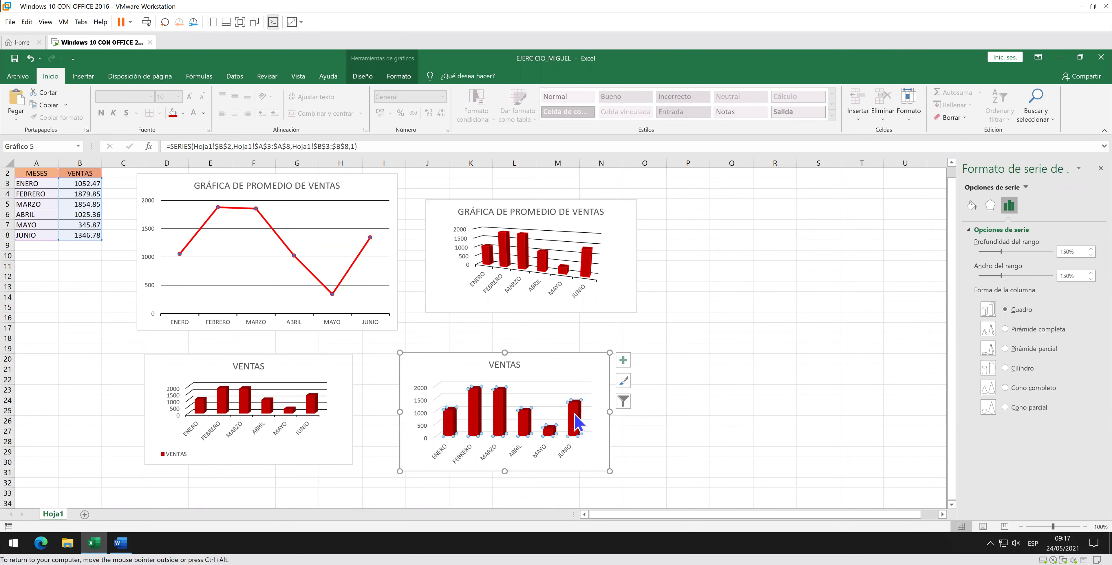
right_click(576, 414)
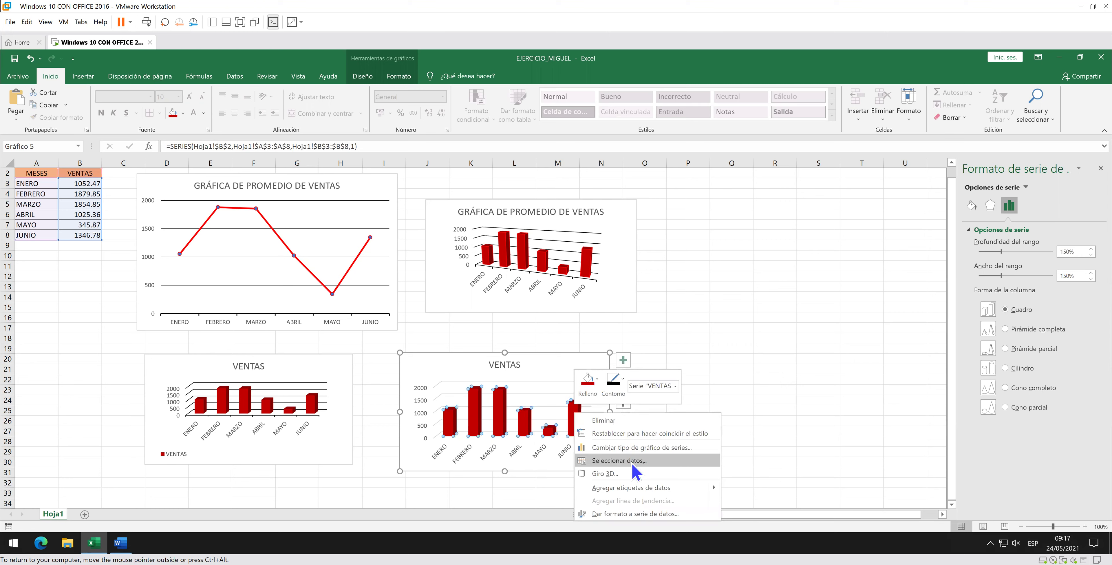
left_click(628, 472)
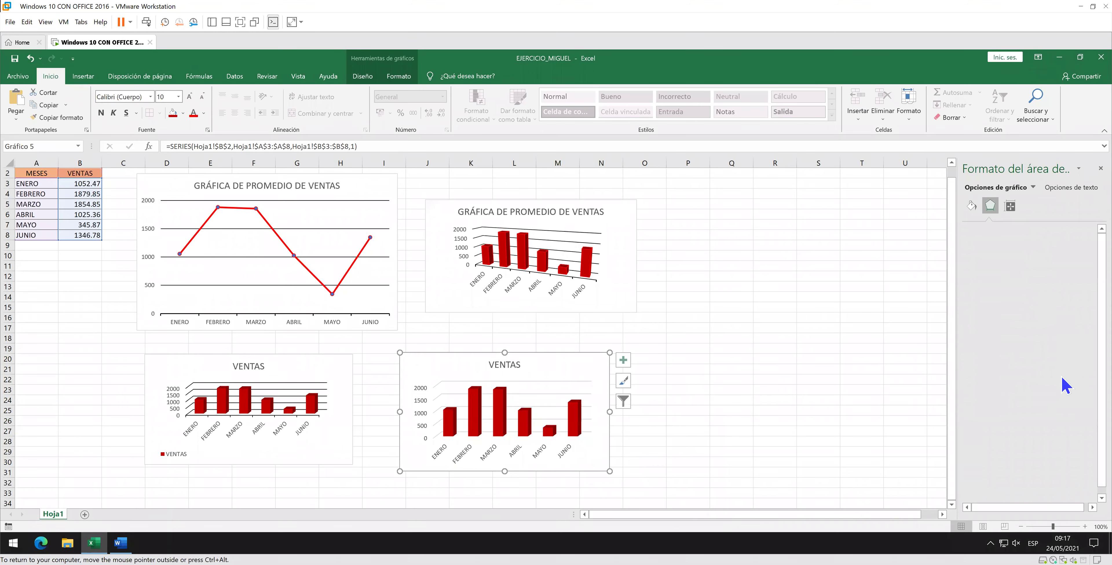
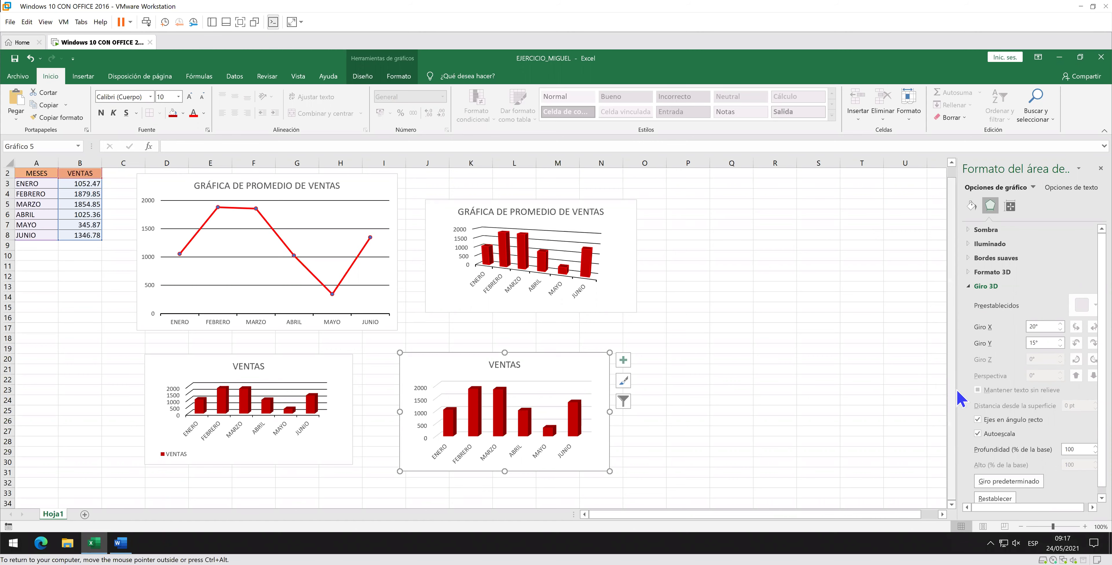
Widen the format pane and toggle the chart between perspective and right-angle axes.
left_click_drag(957, 389, 911, 389)
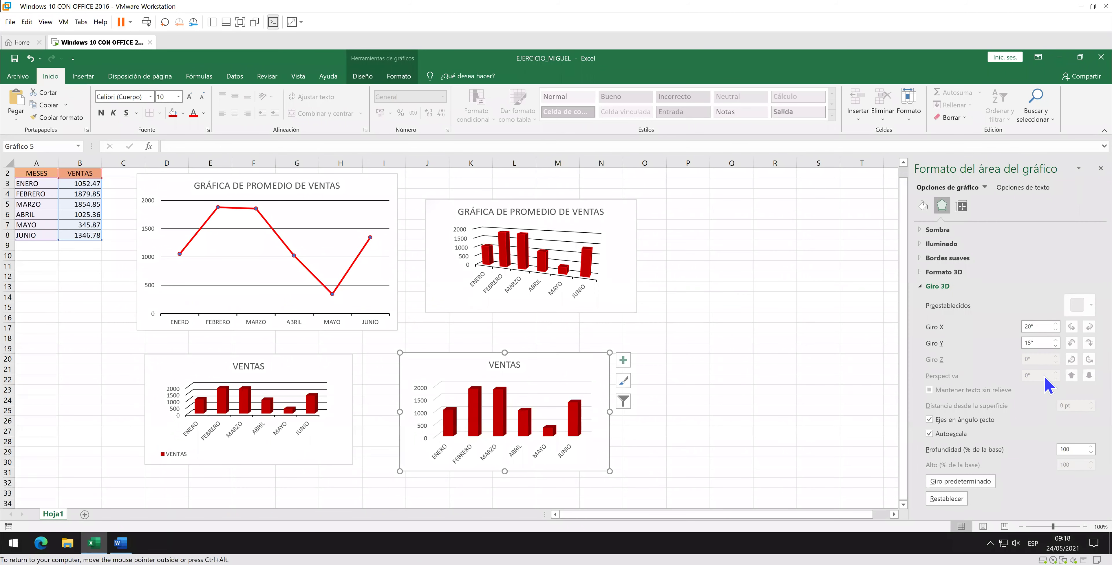
left_click(980, 421)
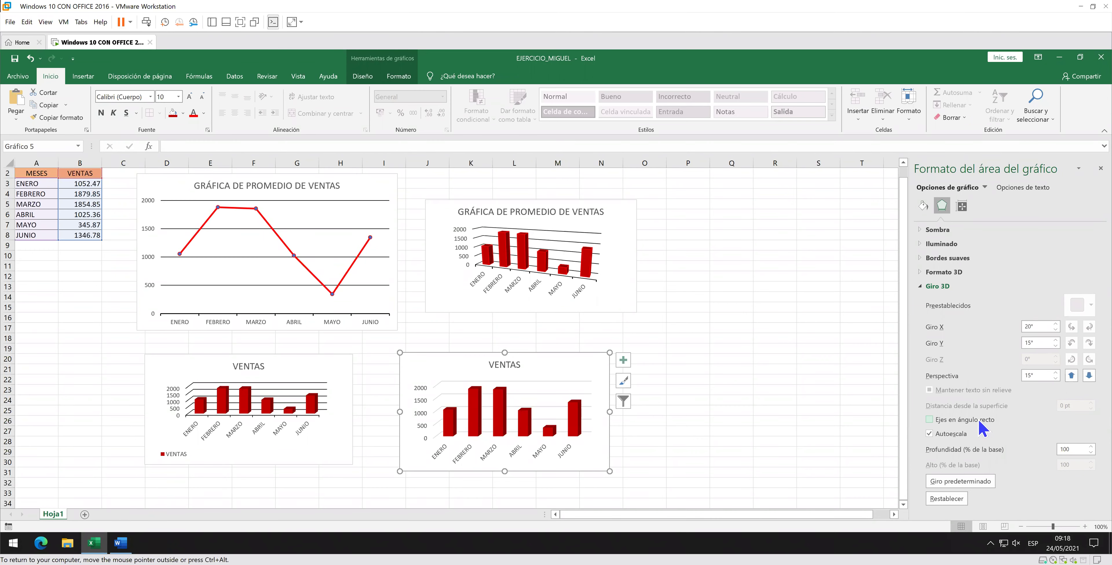
left_click(979, 421)
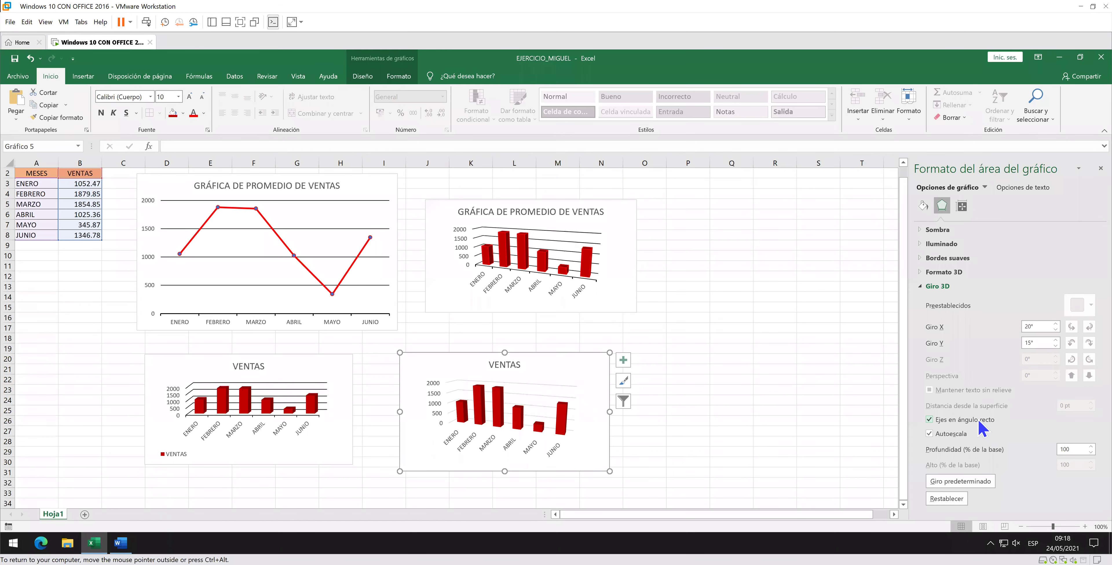
left_click(943, 422)
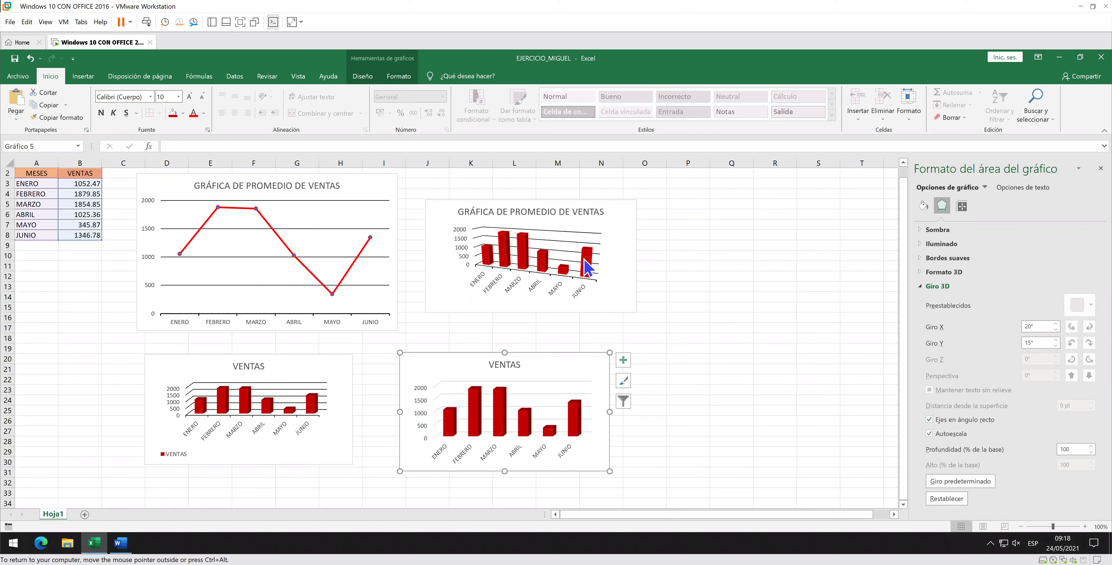
Select the upper 3D chart's VENTAS series and look over its 3D format effects.
left_click(587, 270)
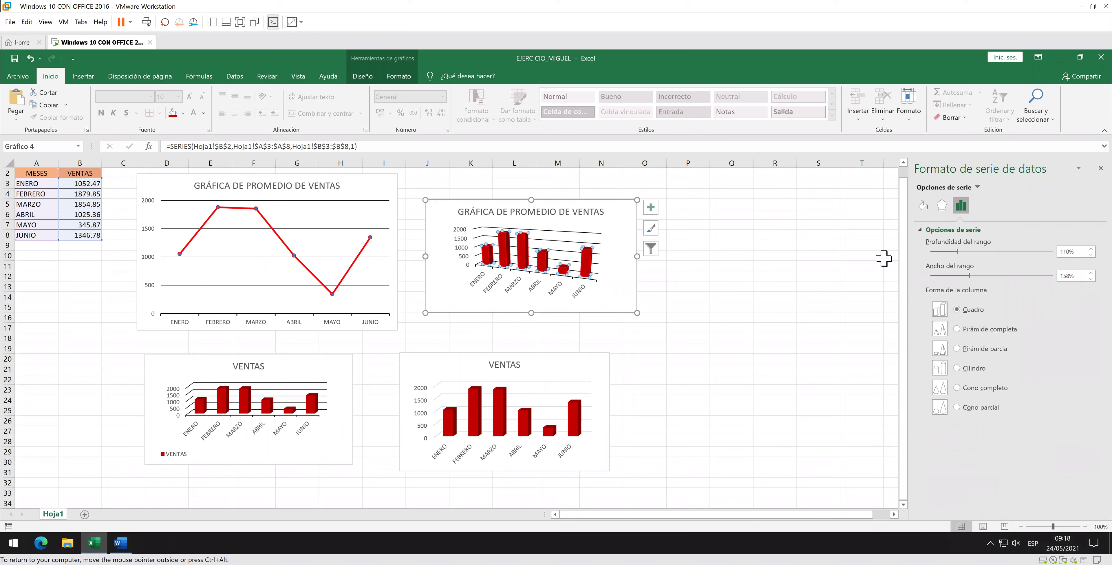
left_click(941, 205)
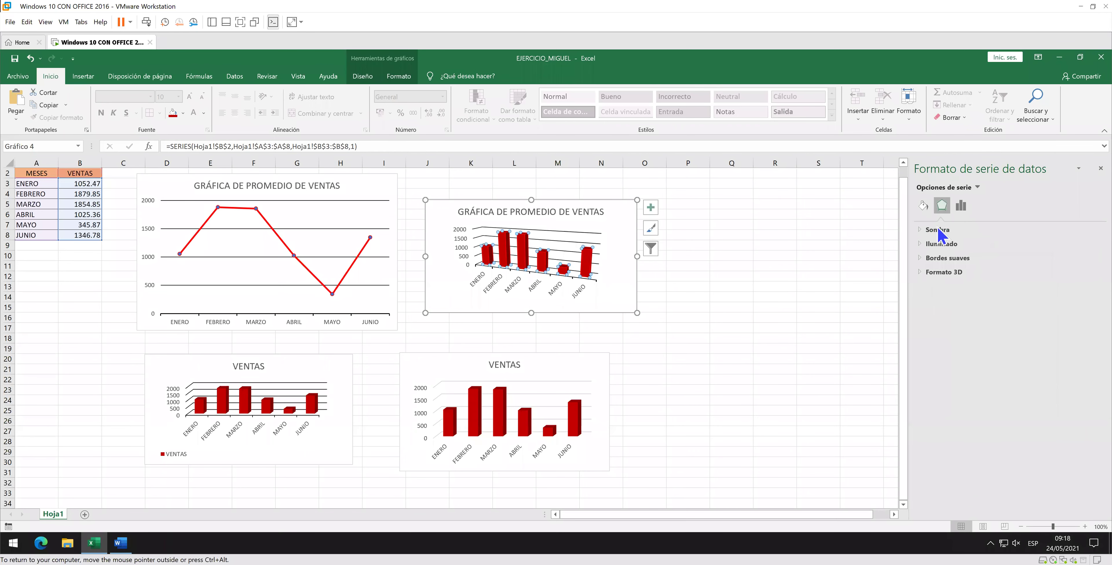
left_click(921, 273)
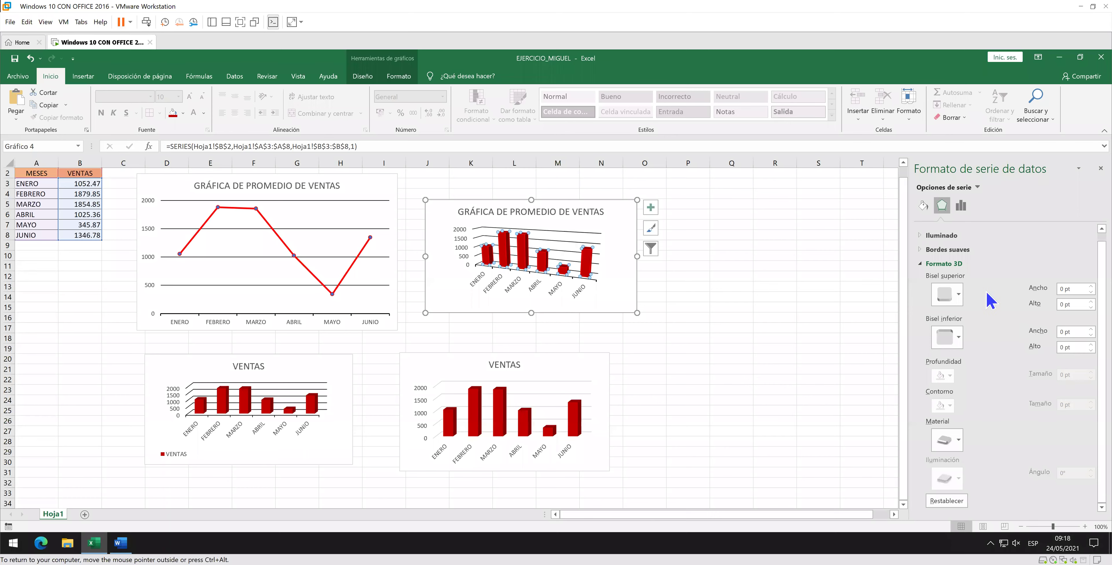
left_click(922, 264)
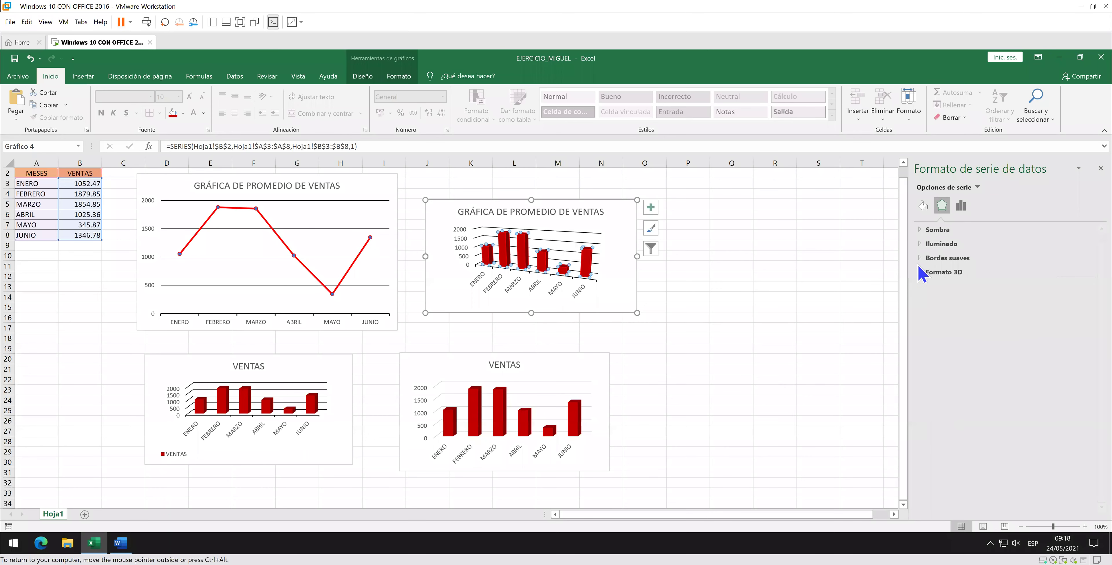
Open Giro 3D for the upper chart and turn off right-angle axes to add perspective.
right_click(586, 254)
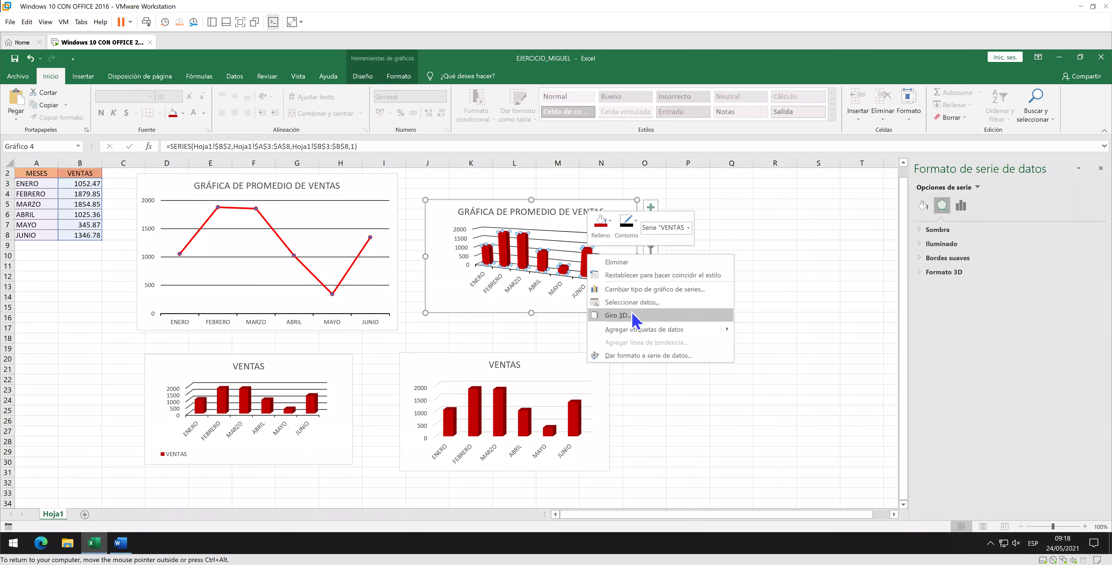
left_click(618, 314)
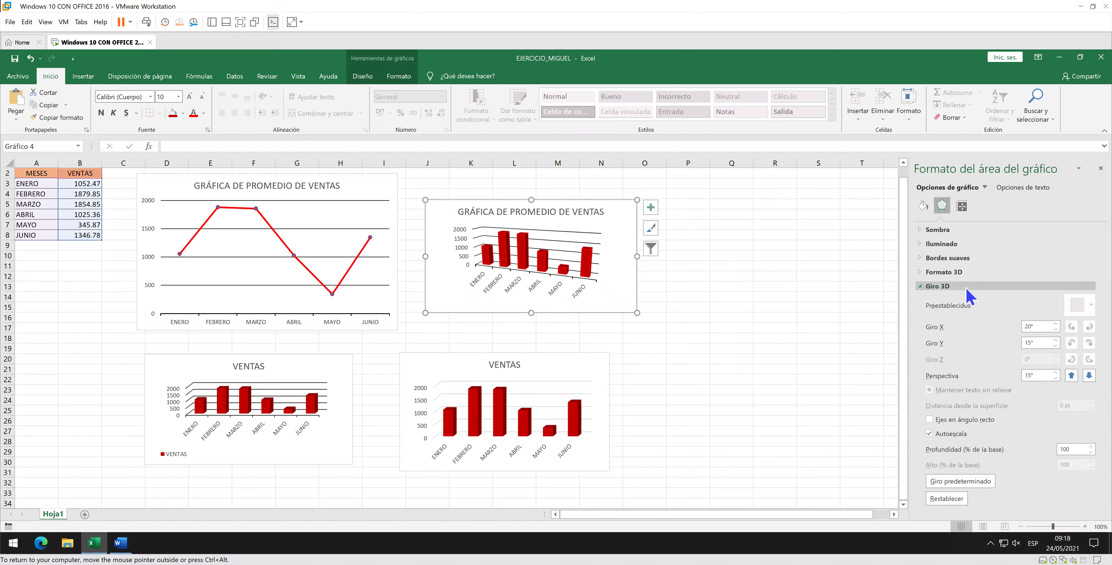
left_click(963, 421)
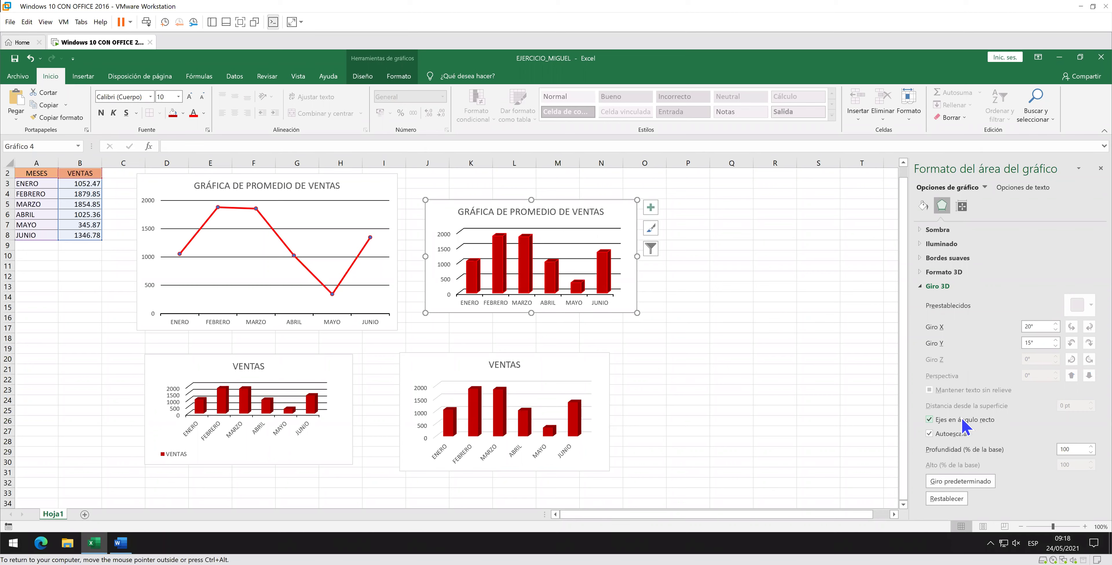
left_click(962, 420)
left_click(975, 421)
left_click(975, 421)
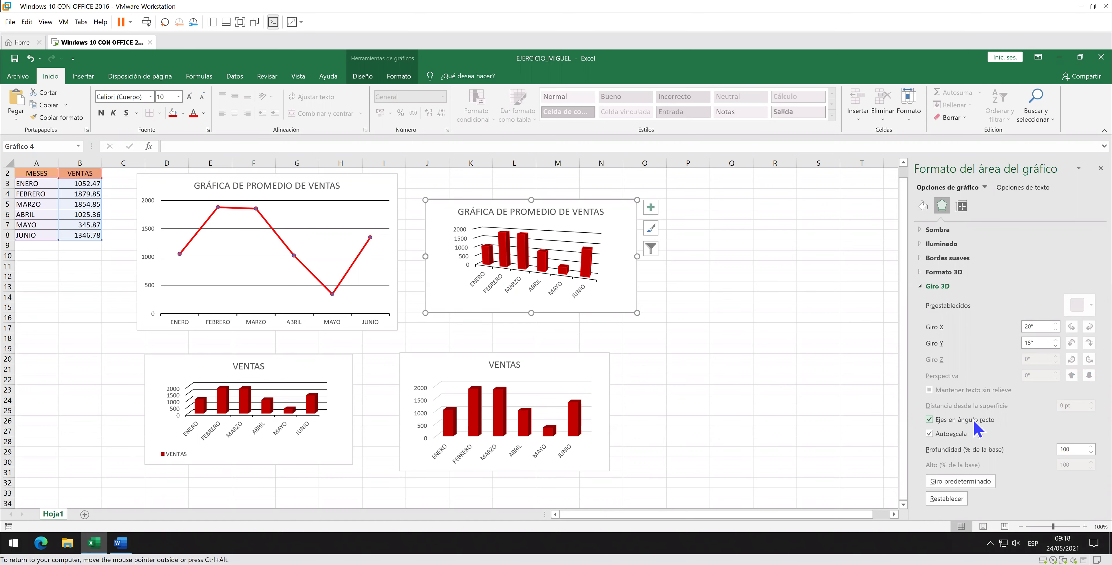
left_click(975, 422)
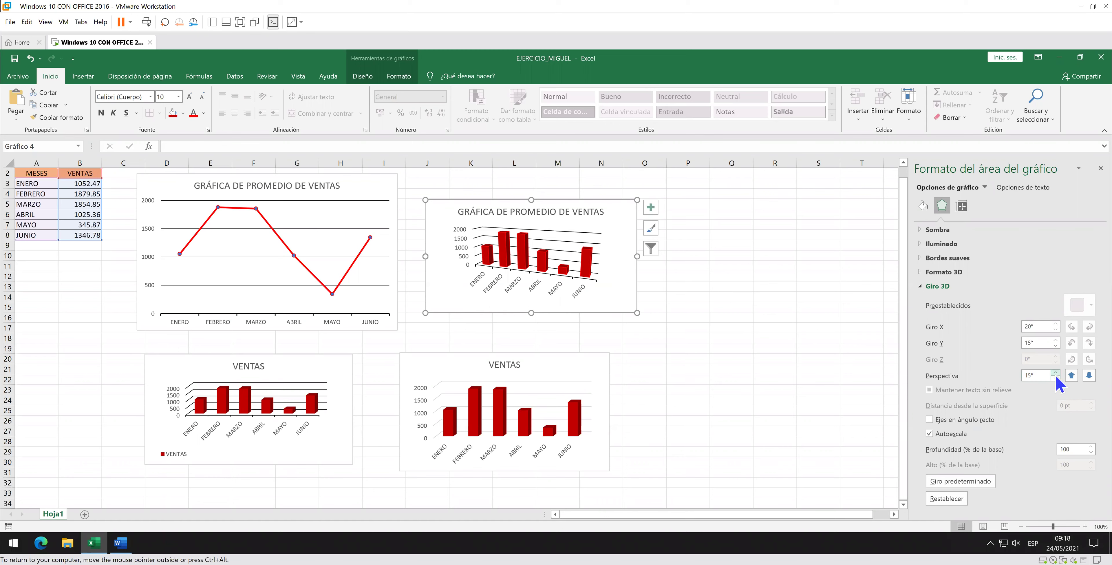
Vary the Perspectiva value from 0.1° up toward 75°.
left_click(1071, 375)
left_click(1071, 375)
left_click(1071, 375)
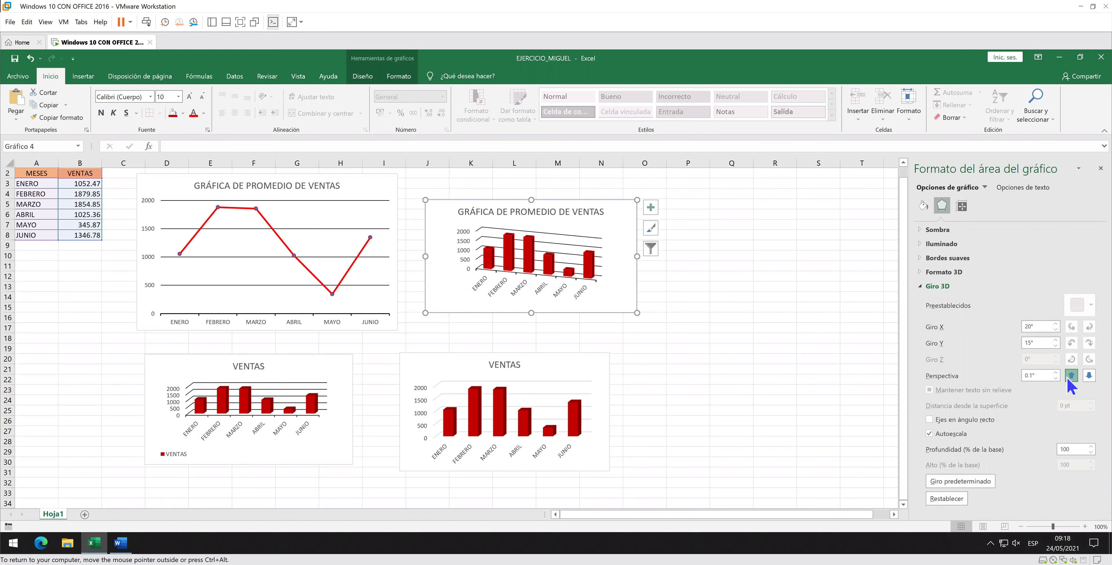
left_click(1089, 375)
left_click(1089, 375)
left_click(1088, 375)
left_click(1088, 377)
left_click(1087, 376)
left_click(1084, 377)
left_click(1083, 377)
left_click(1083, 378)
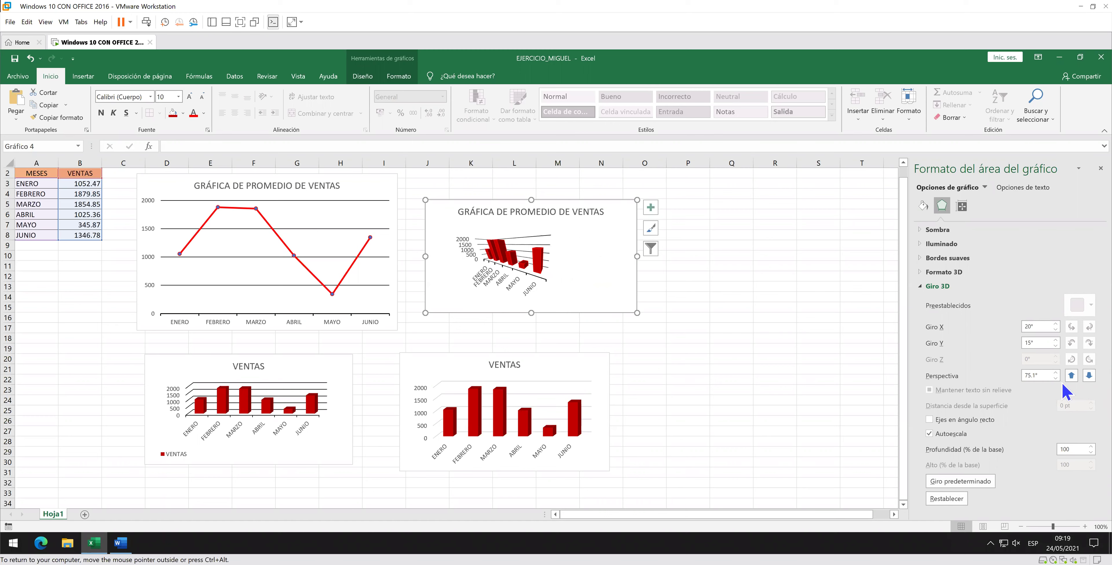
Flatten the perspective back to 0.1° and enable 'Ejes en ángulo recto'.
left_click(1071, 375)
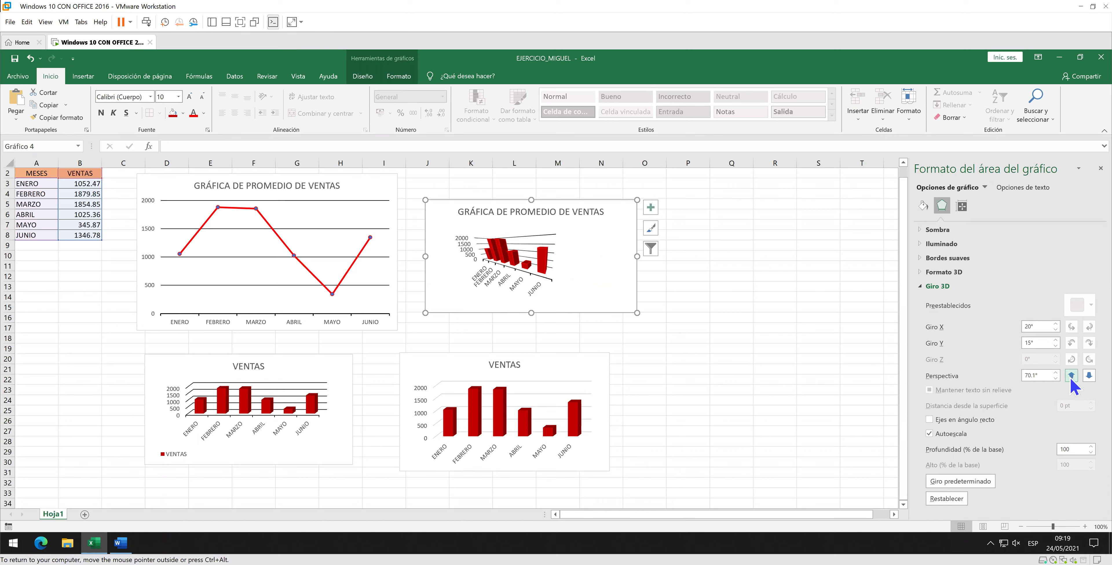
left_click(1070, 375)
left_click(1071, 375)
left_click(1070, 380)
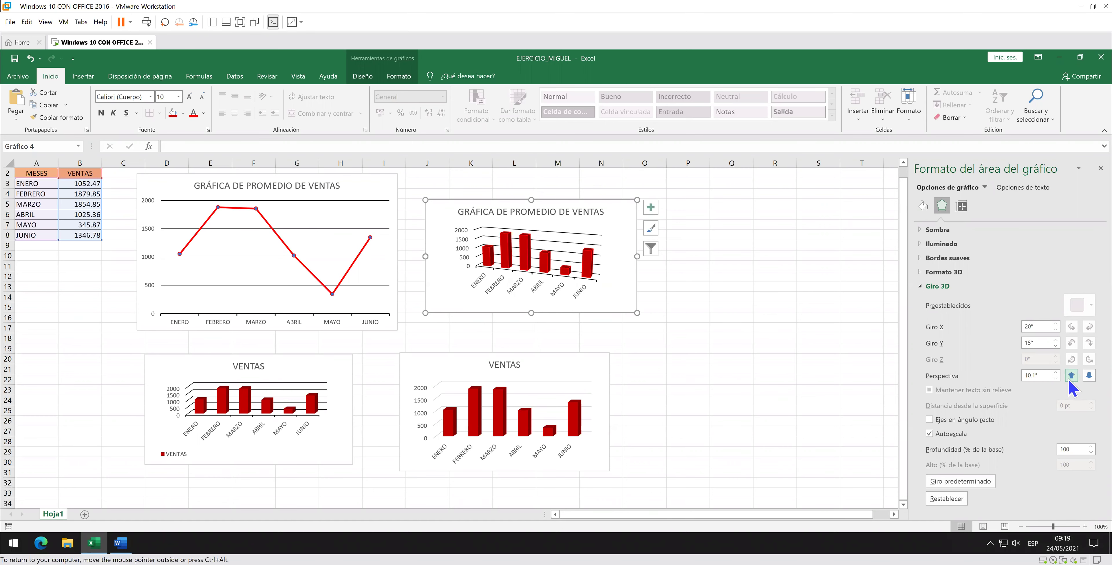
left_click(1071, 376)
left_click(1070, 375)
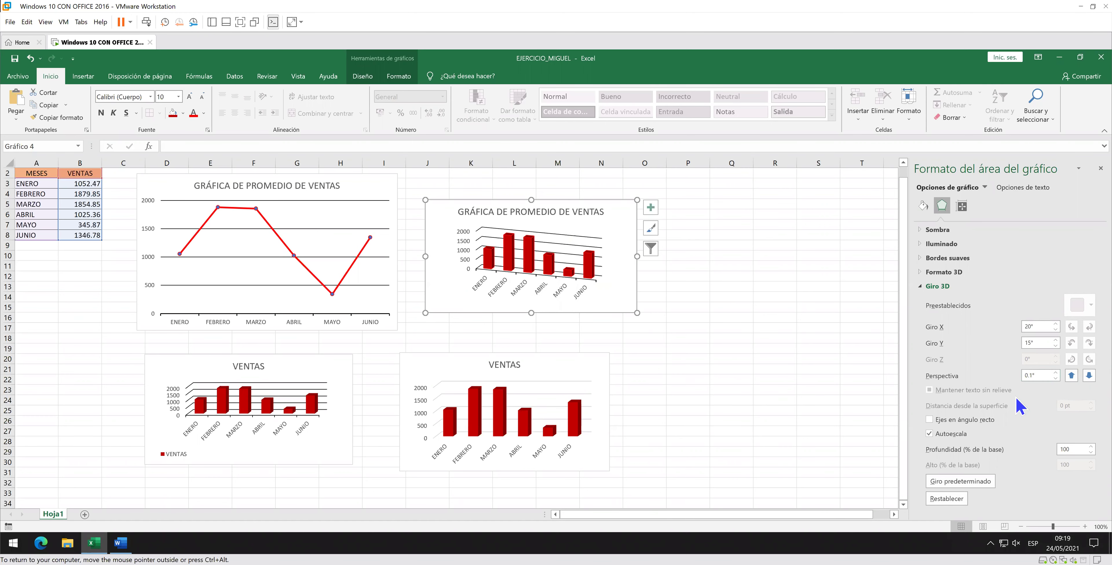
left_click(981, 418)
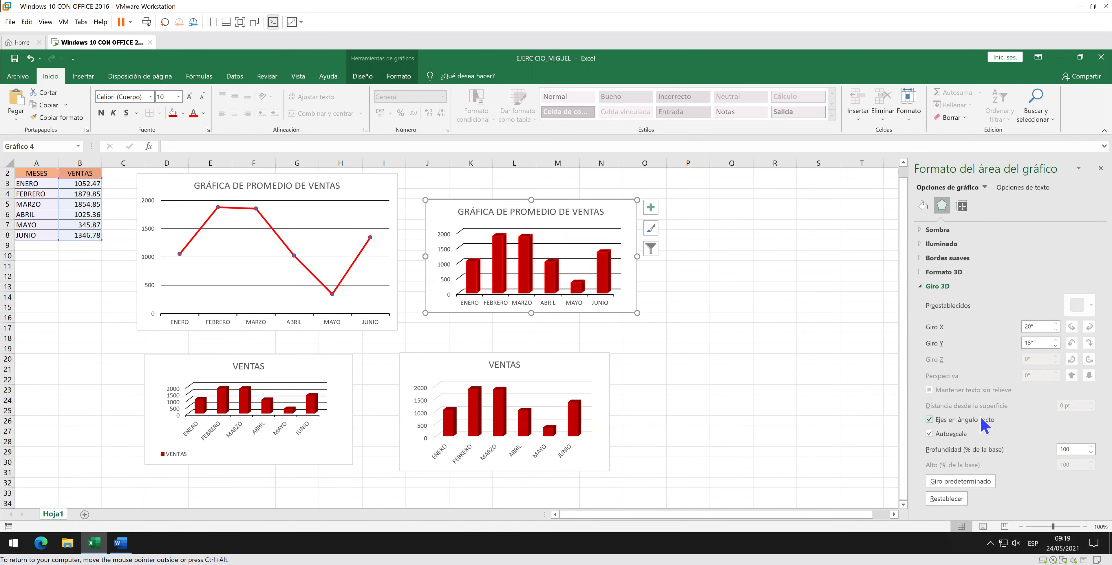
Save the workbook, compare it with the Word reference charts, then minimize Word.
left_click(699, 386)
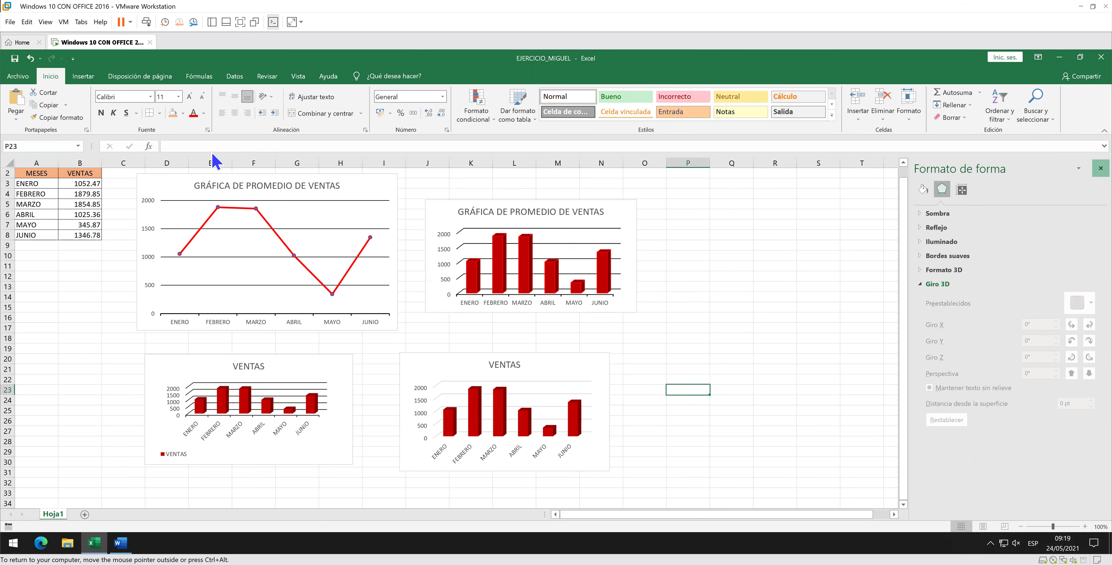
left_click(15, 58)
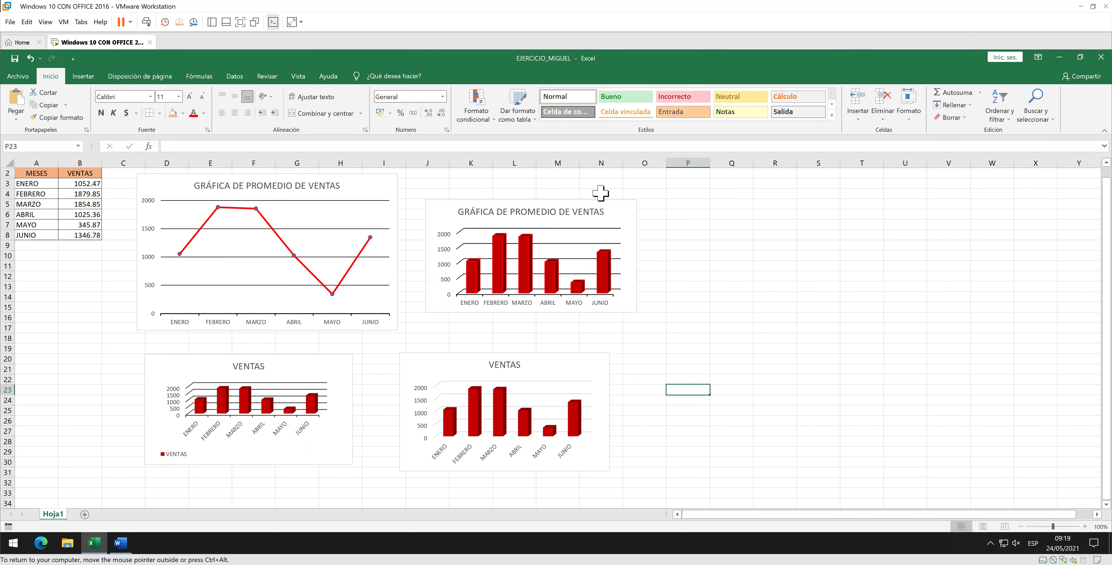
left_click(673, 194)
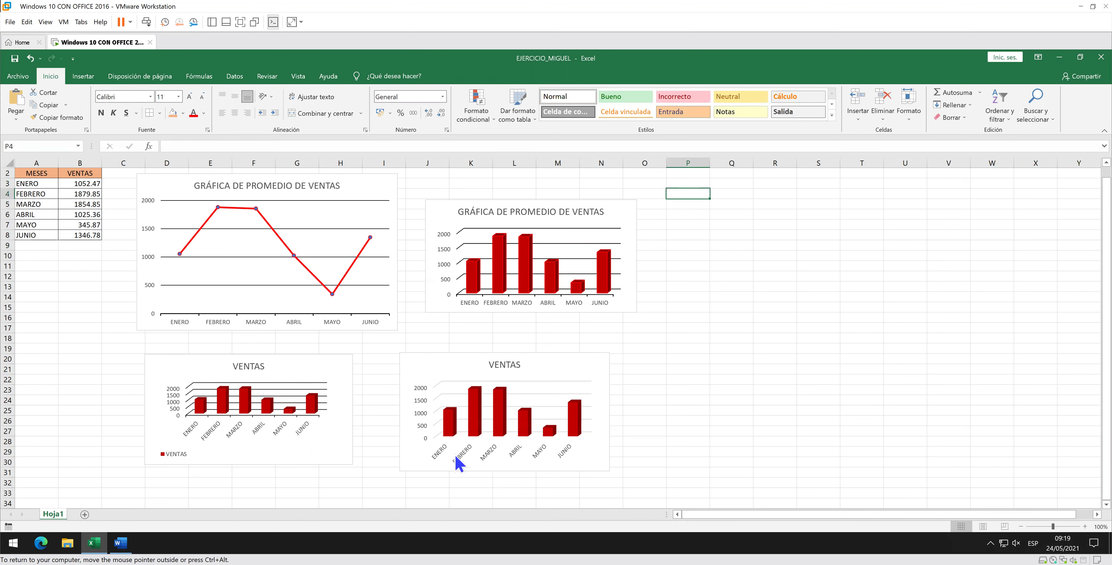
left_click(130, 543)
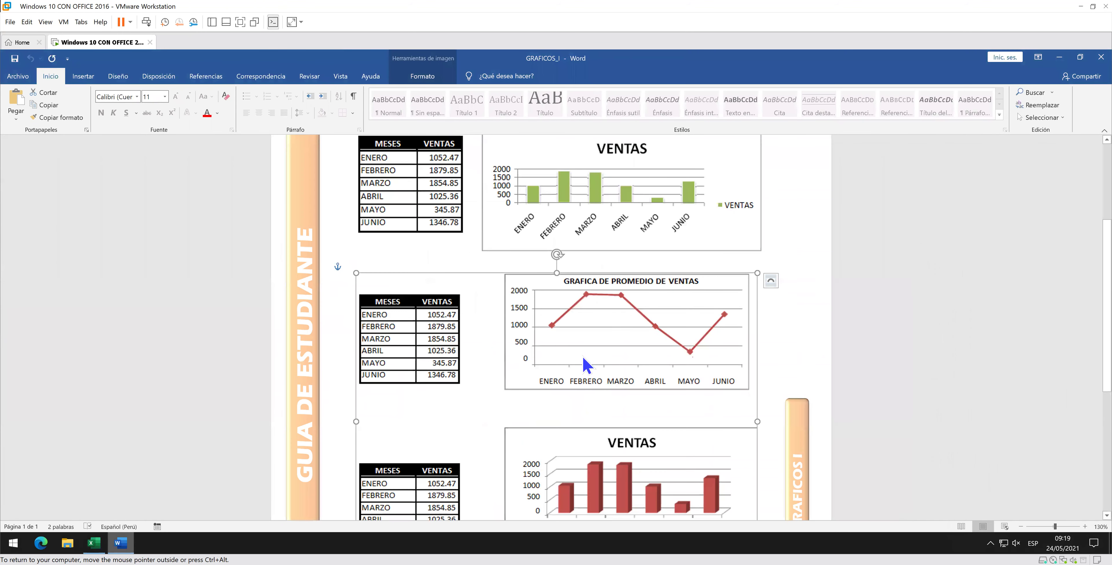
scroll(617, 352, "up", 1)
scroll(617, 352, "up", 1)
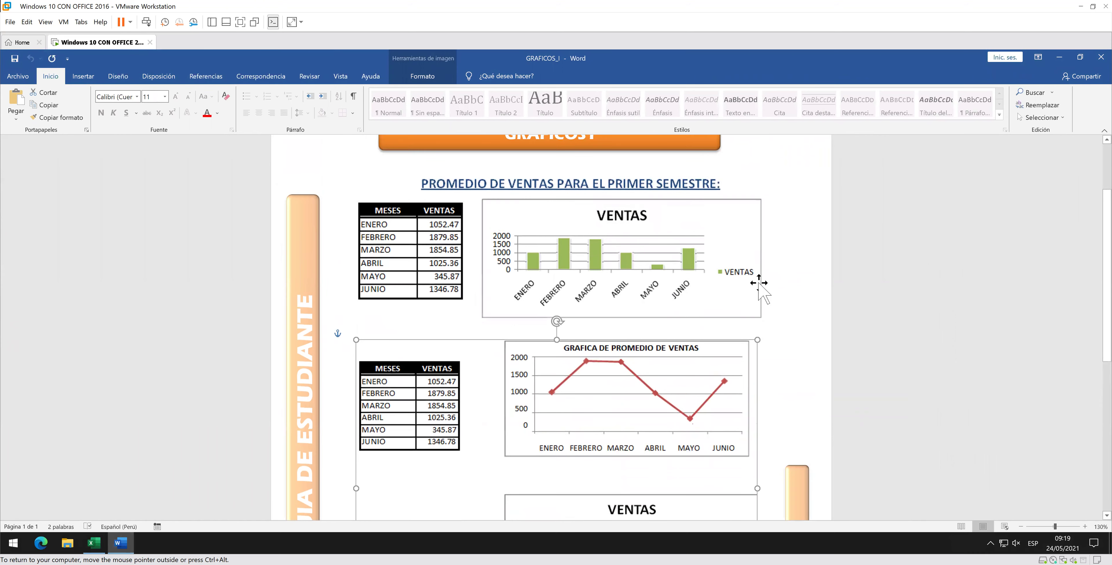
left_click(1060, 57)
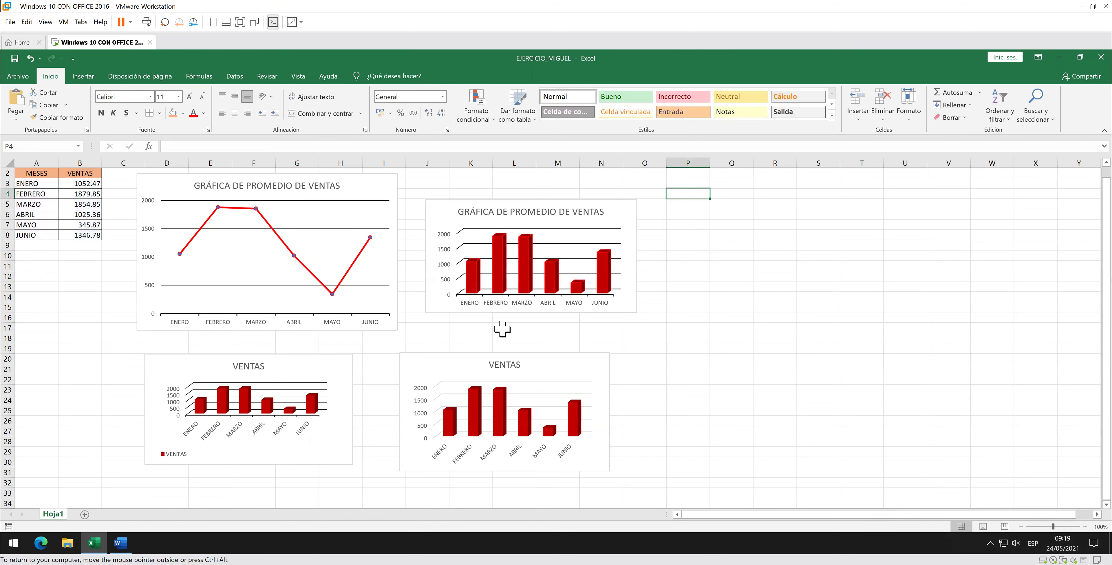
Shift both lower VENTAS charts left to sit side by side, then bring up the Insertar options.
left_click_drag(490, 354, 461, 355)
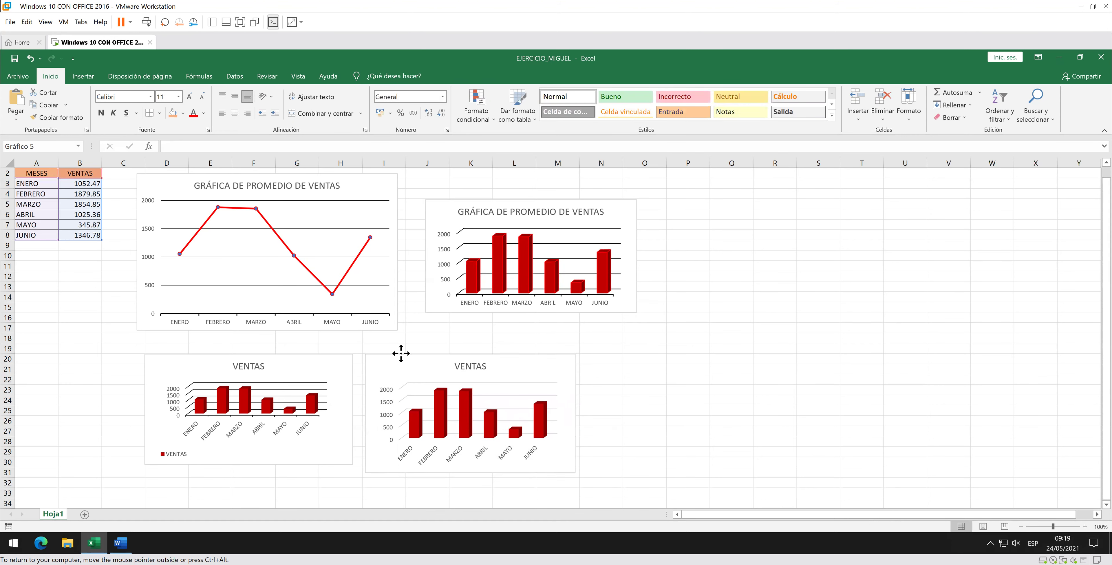
left_click_drag(322, 356, 209, 363)
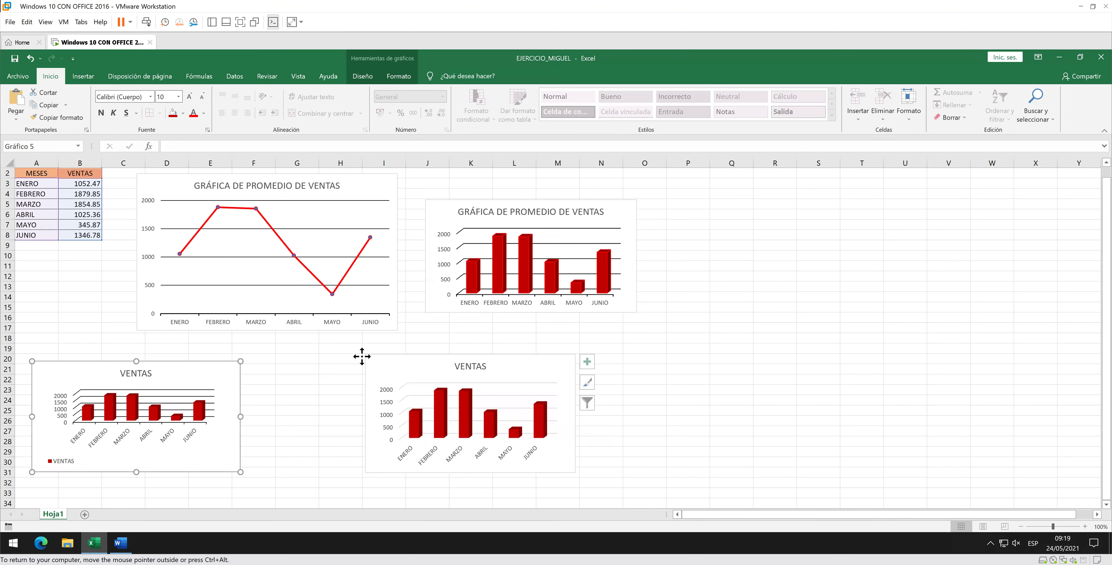
left_click_drag(414, 356, 333, 355)
left_click(87, 214)
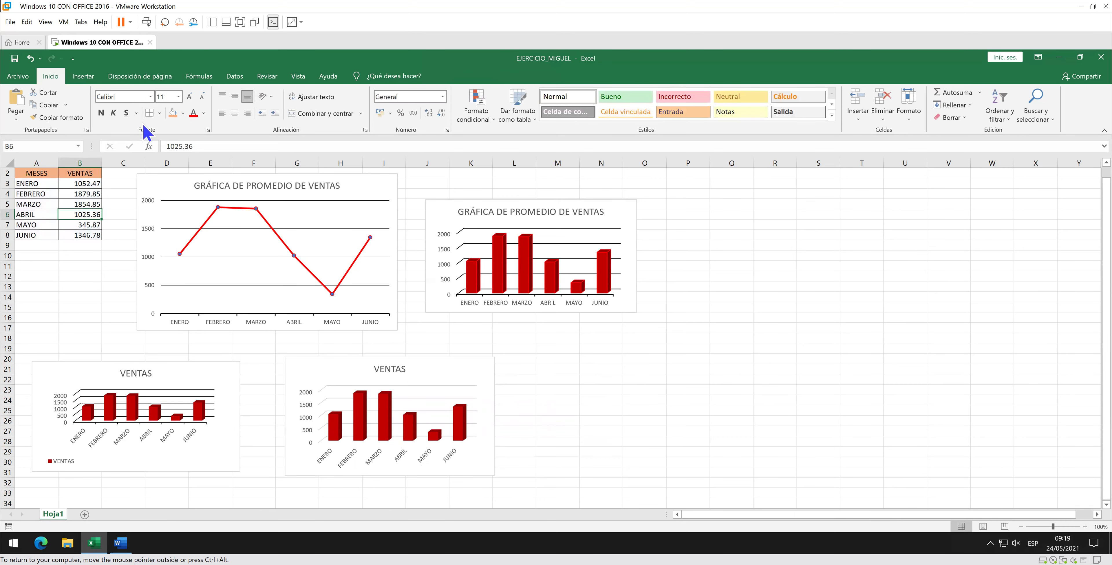
left_click(79, 81)
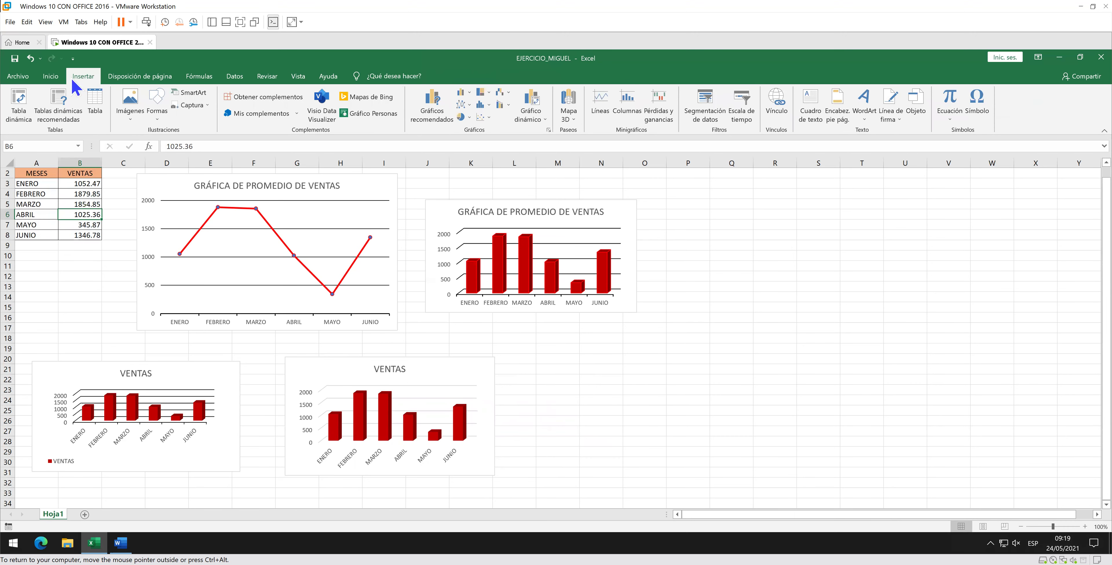
Insert a Columnas agrupadas chart of VENTAS and drag it to the lower right of the sheet.
left_click(433, 108)
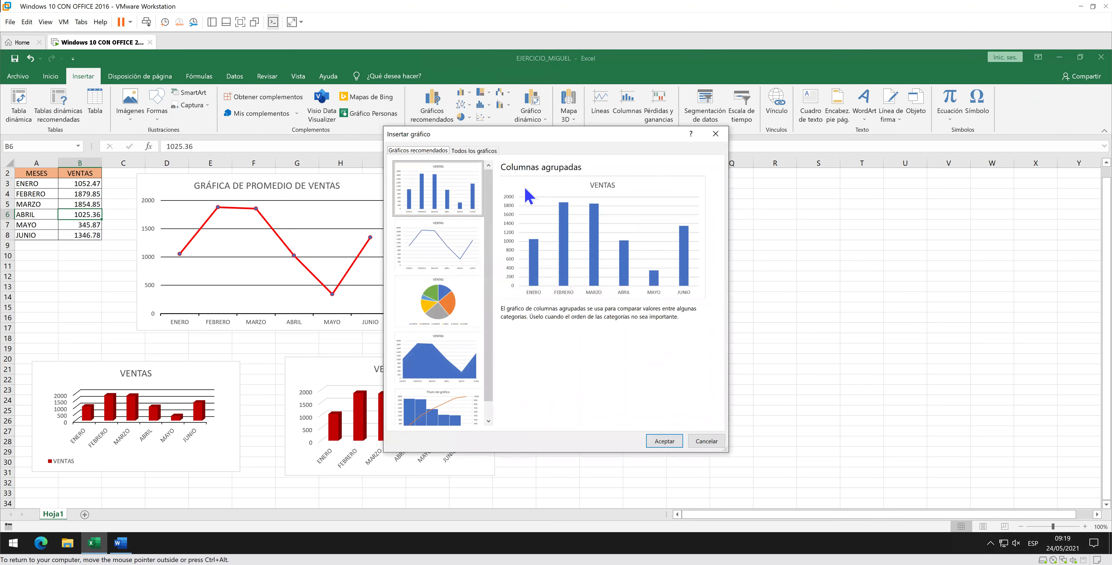
left_click(491, 151)
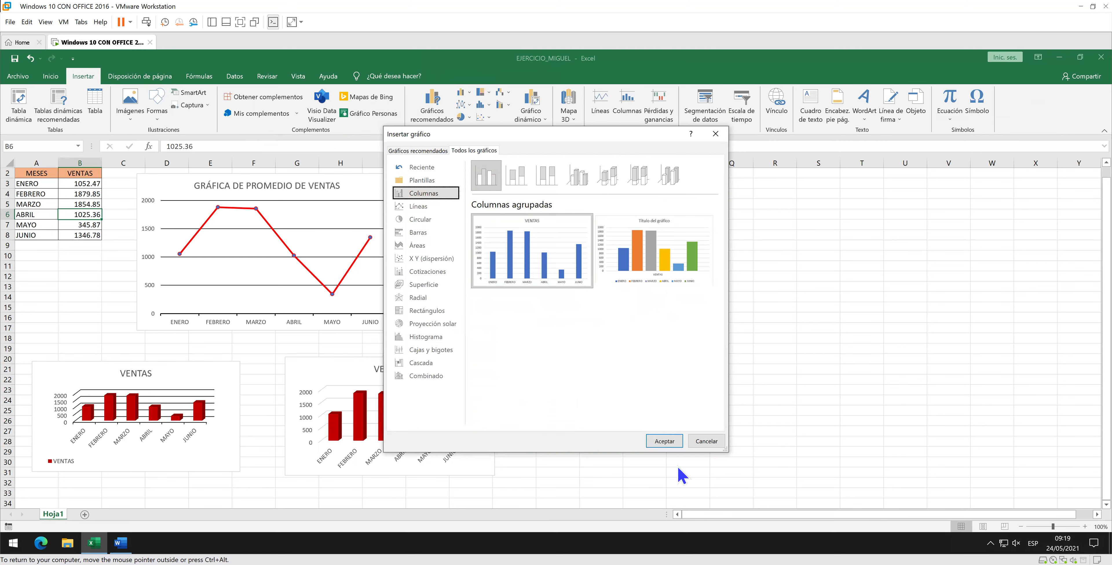
left_click(666, 441)
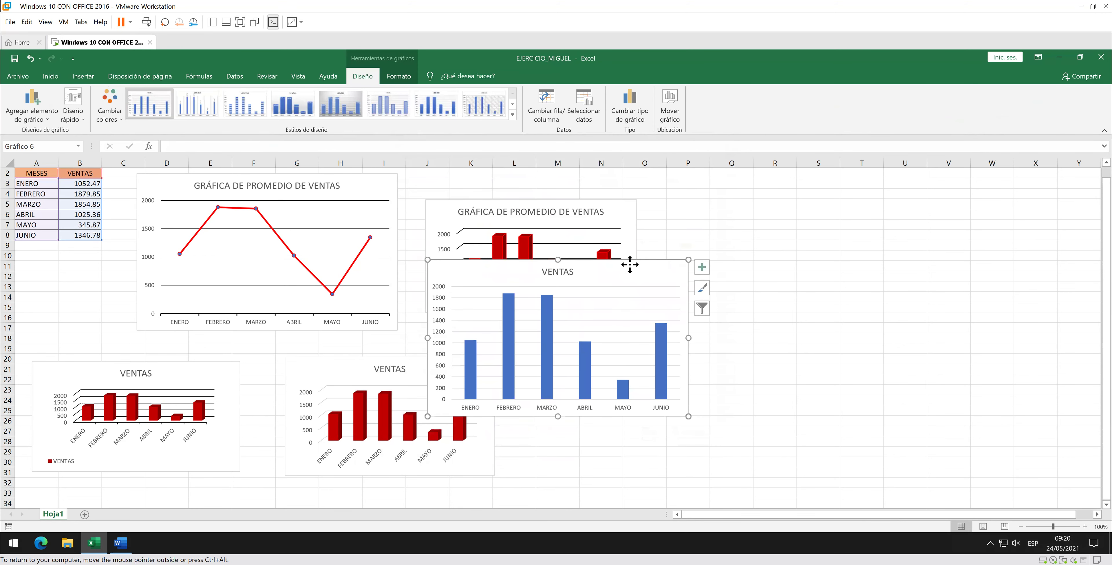
left_click_drag(627, 265, 725, 333)
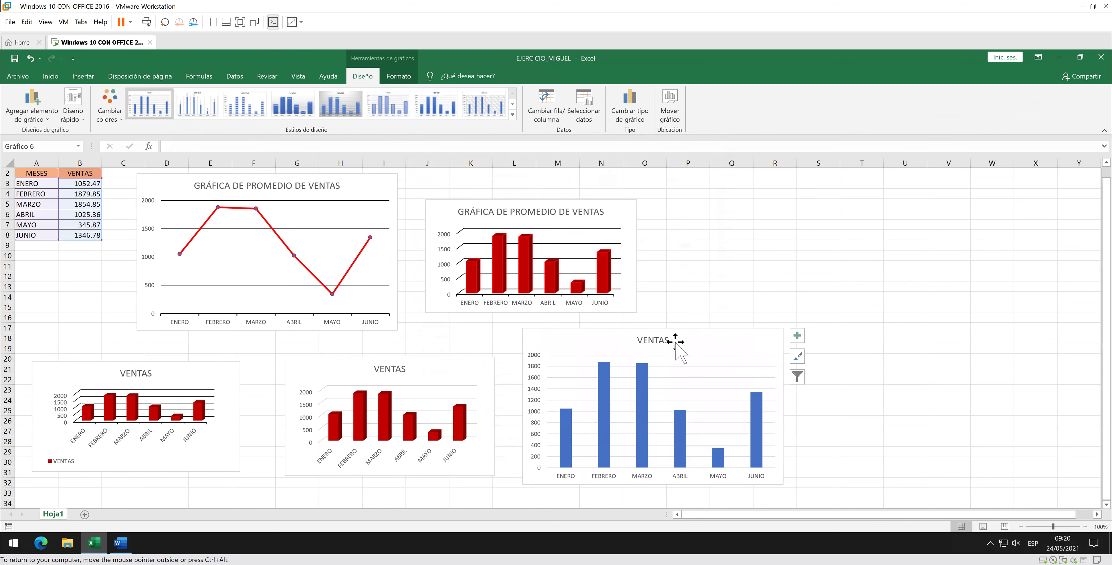
Set the value axis Unidades Principales to 500.
left_click(542, 357)
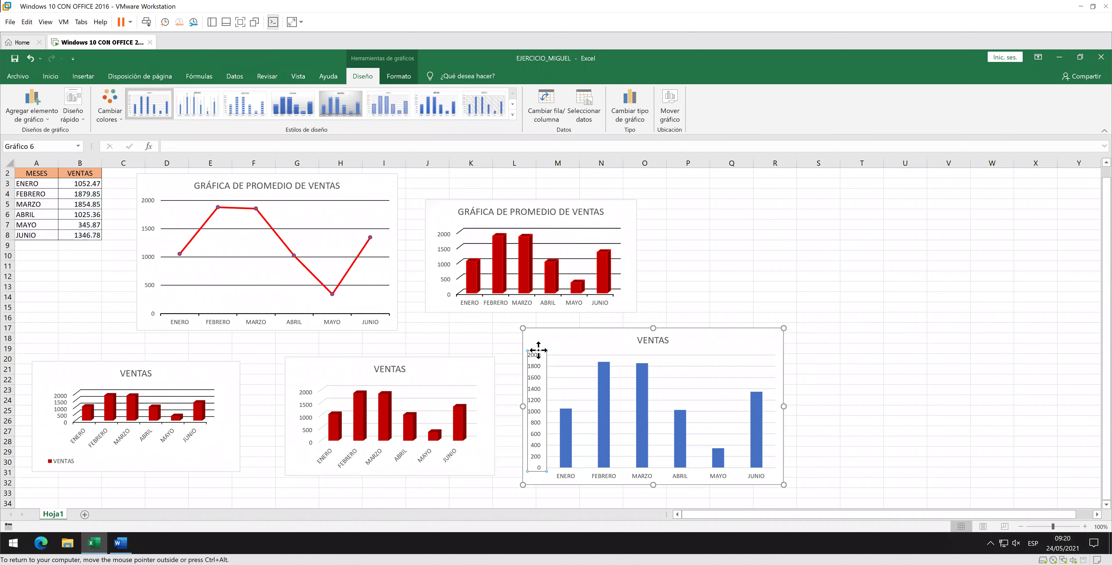
double_click(538, 350)
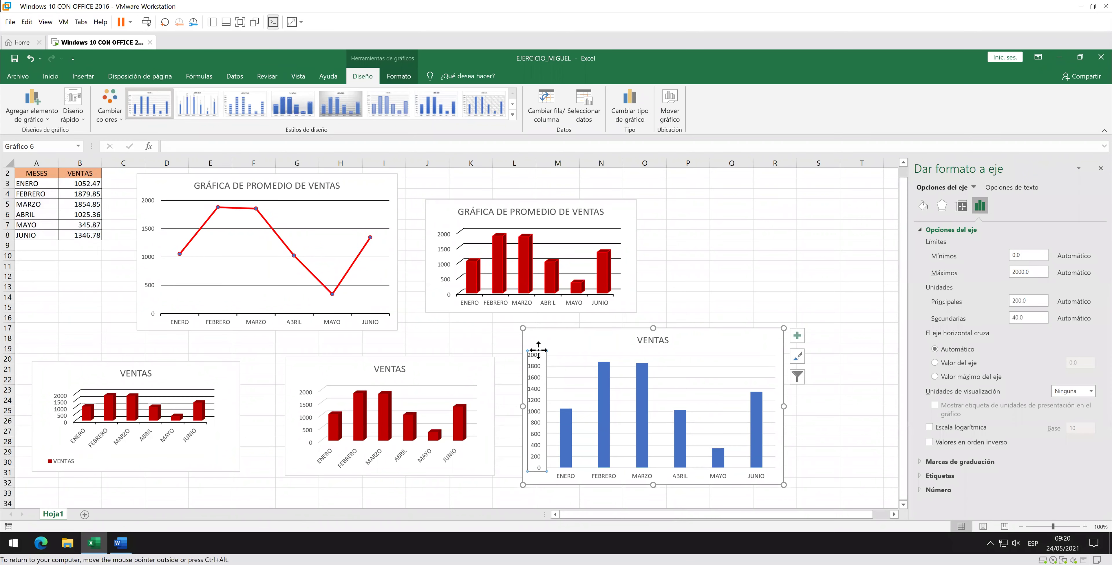
left_click(1034, 298)
type("500")
key("Return")
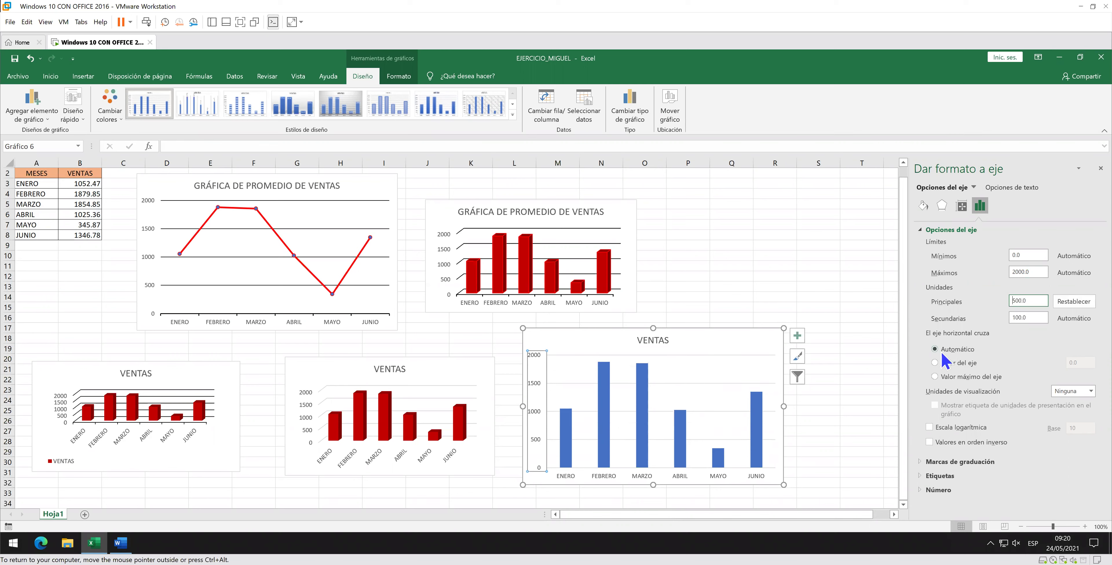
left_click(654, 329)
Make the chart shorter and narrower, nudge the VENTAS title up, and select the series.
left_click_drag(653, 329, 661, 355)
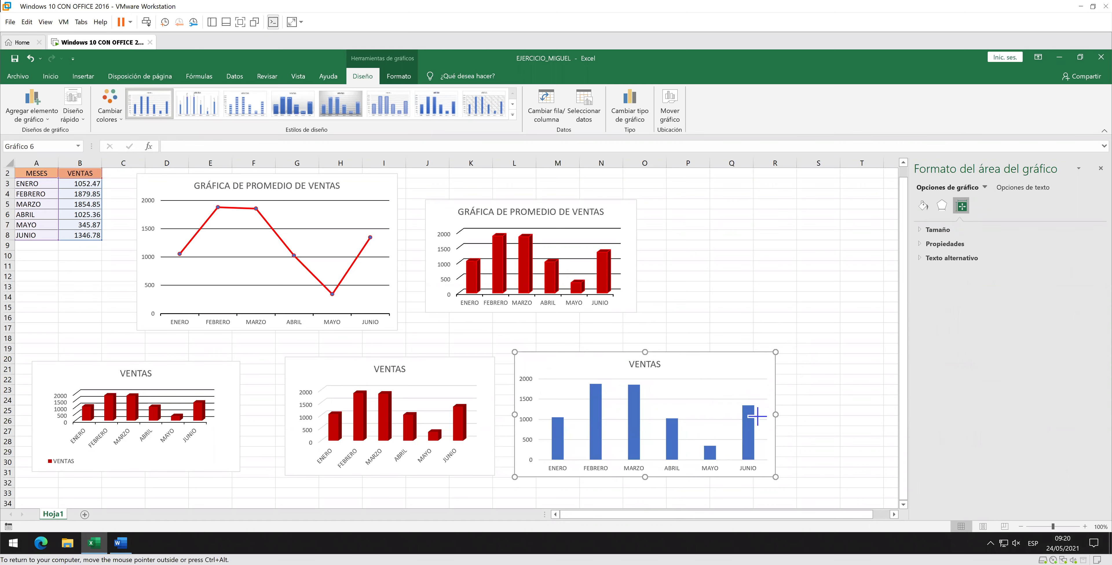
left_click_drag(756, 415, 715, 414)
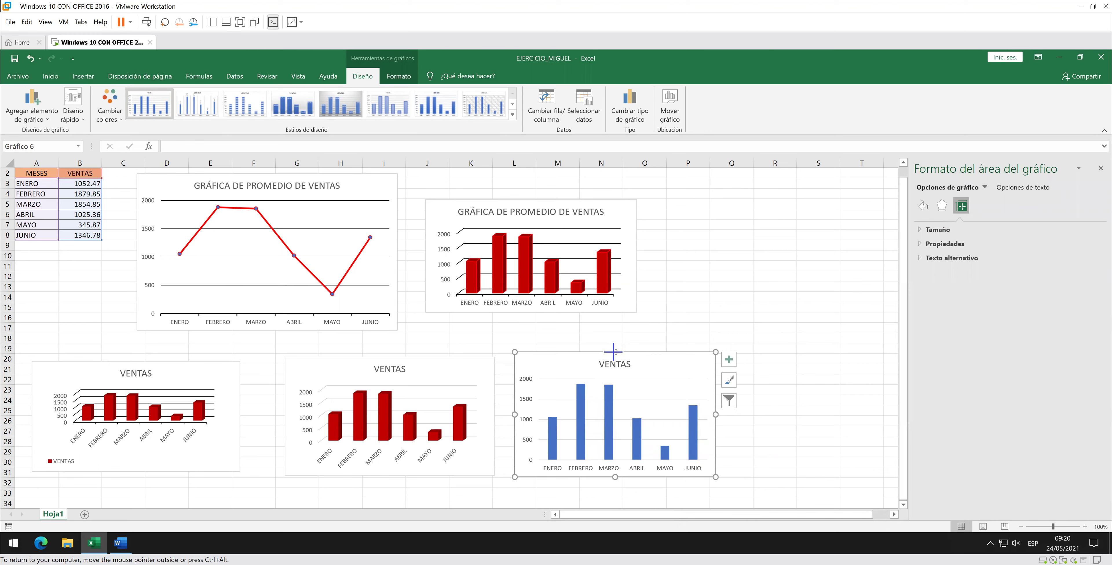
left_click_drag(612, 351, 613, 361)
left_click(630, 365)
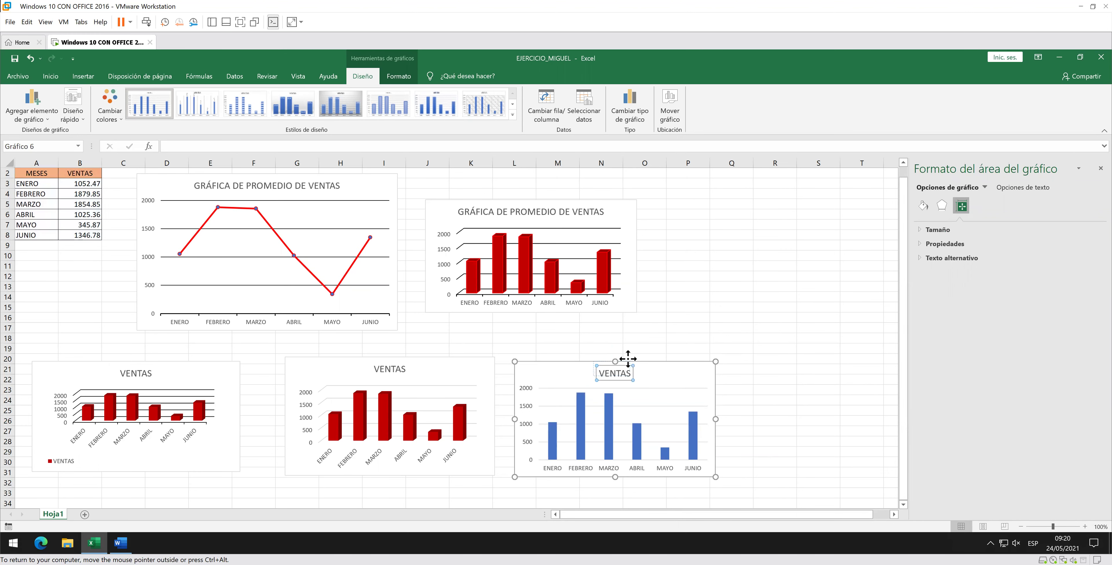
left_click_drag(628, 358, 625, 354)
left_click(612, 401)
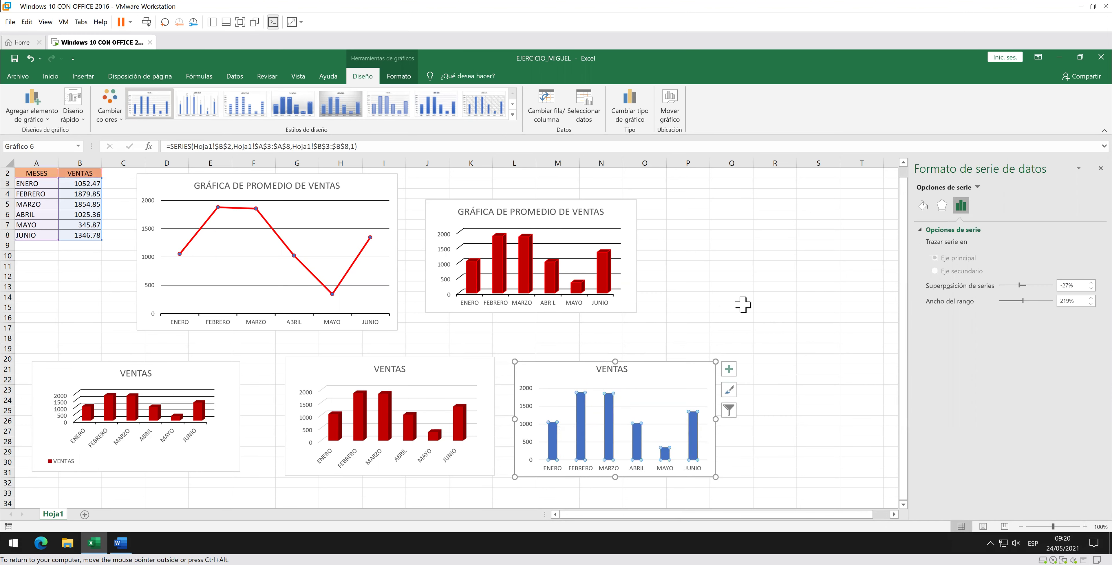
Outline the VENTAS columns in orange with a heavier line weight.
left_click(409, 79)
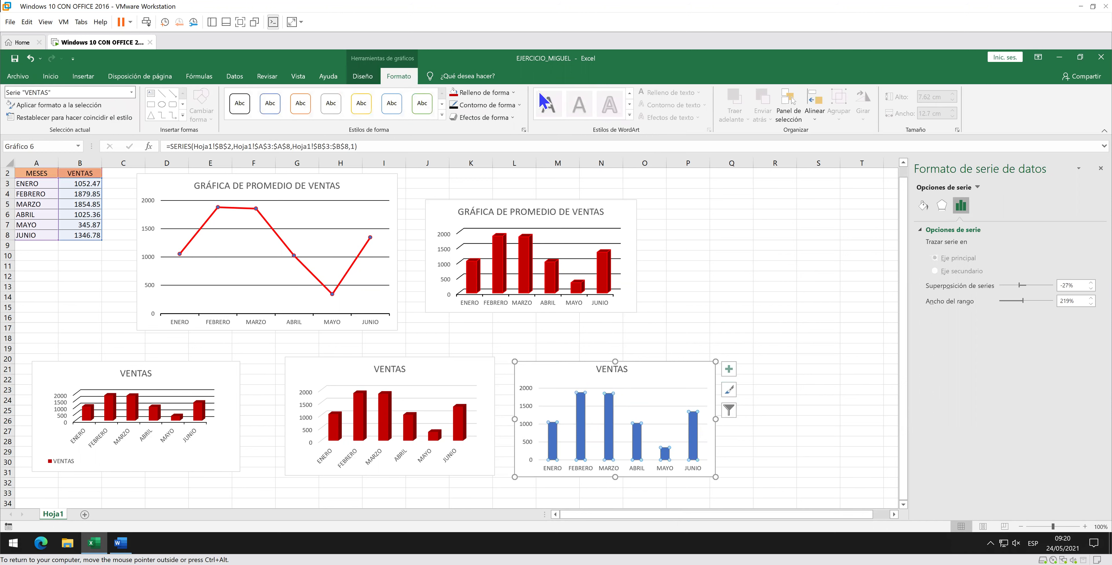
left_click(512, 93)
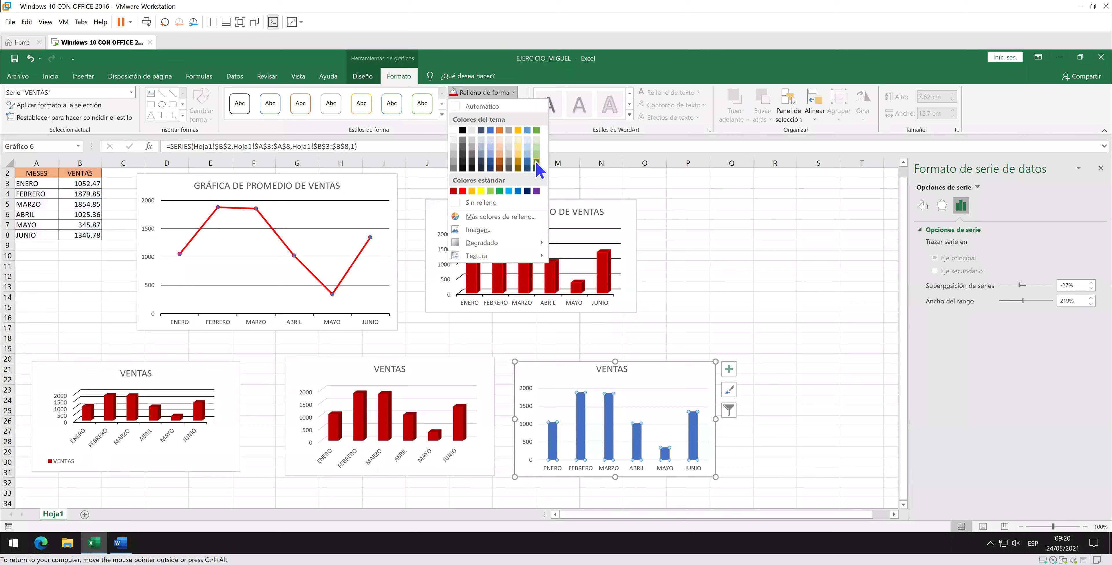
key("Escape")
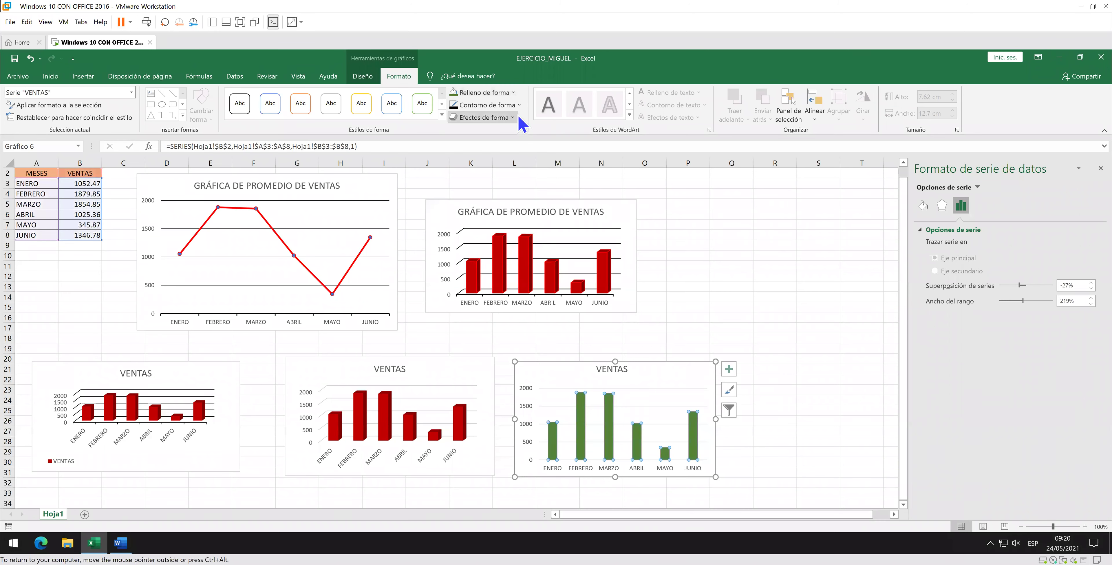
left_click(519, 105)
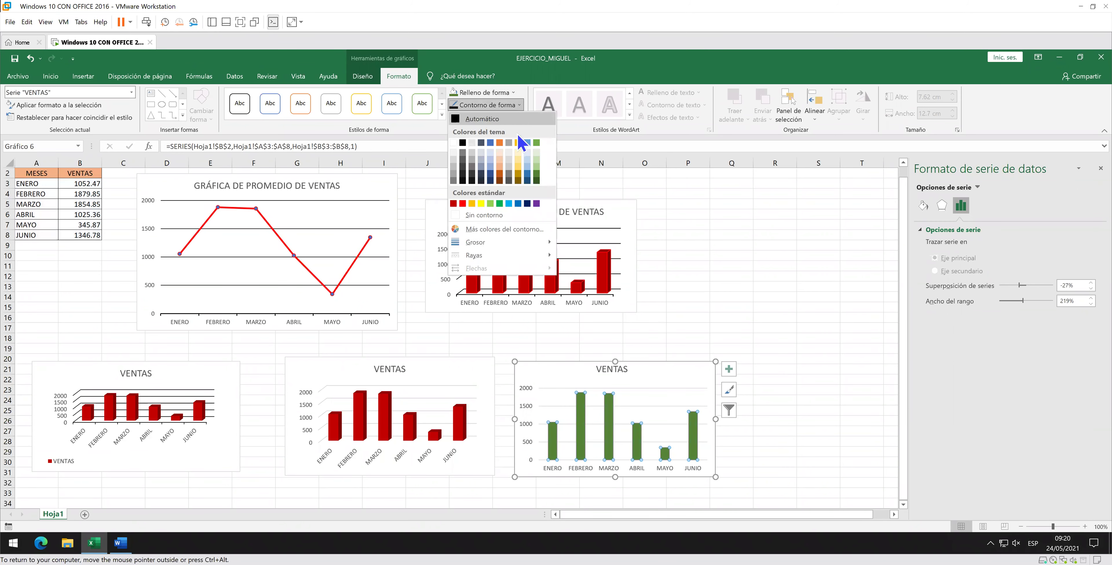
left_click(500, 143)
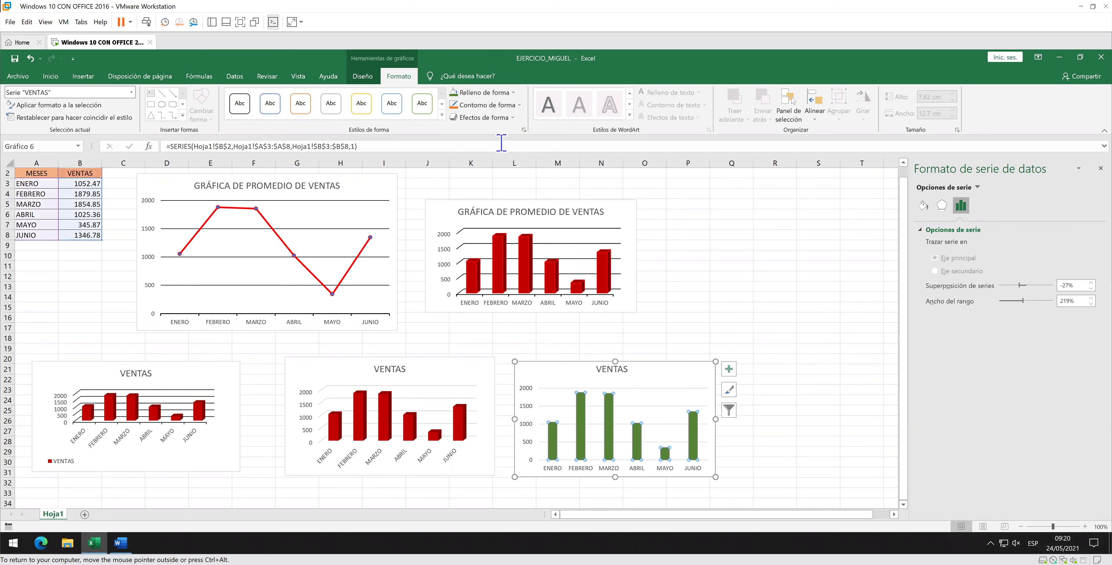
left_click(511, 107)
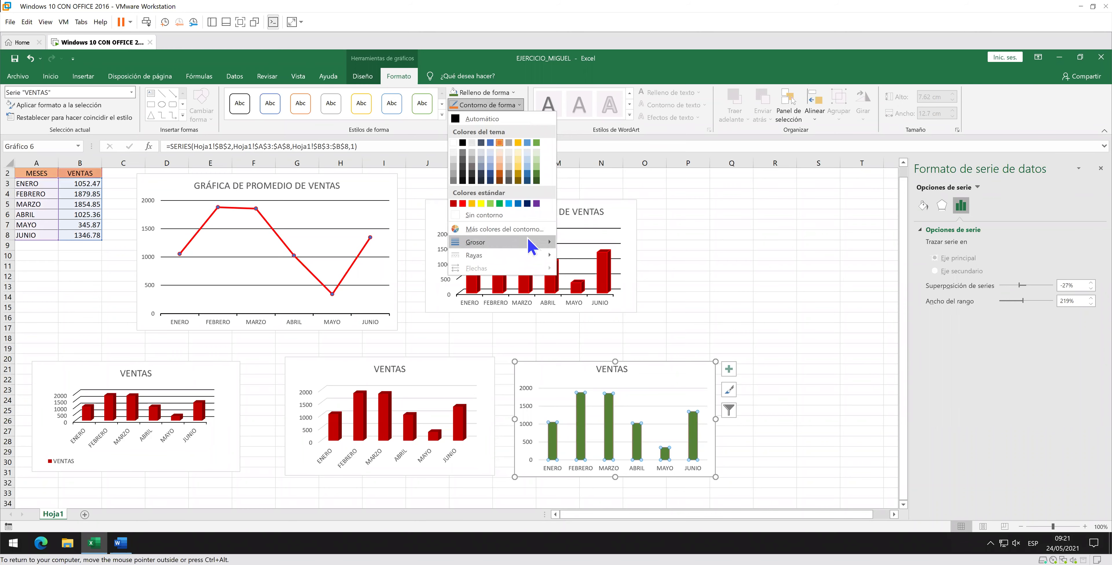
mouse_move(487, 242)
left_click(620, 290)
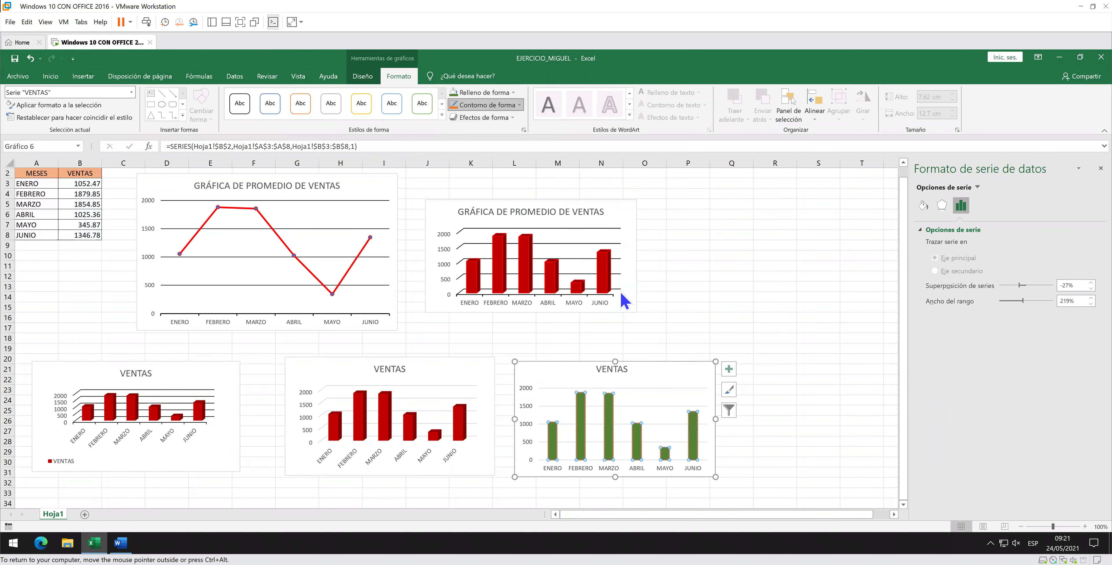
left_click(696, 292)
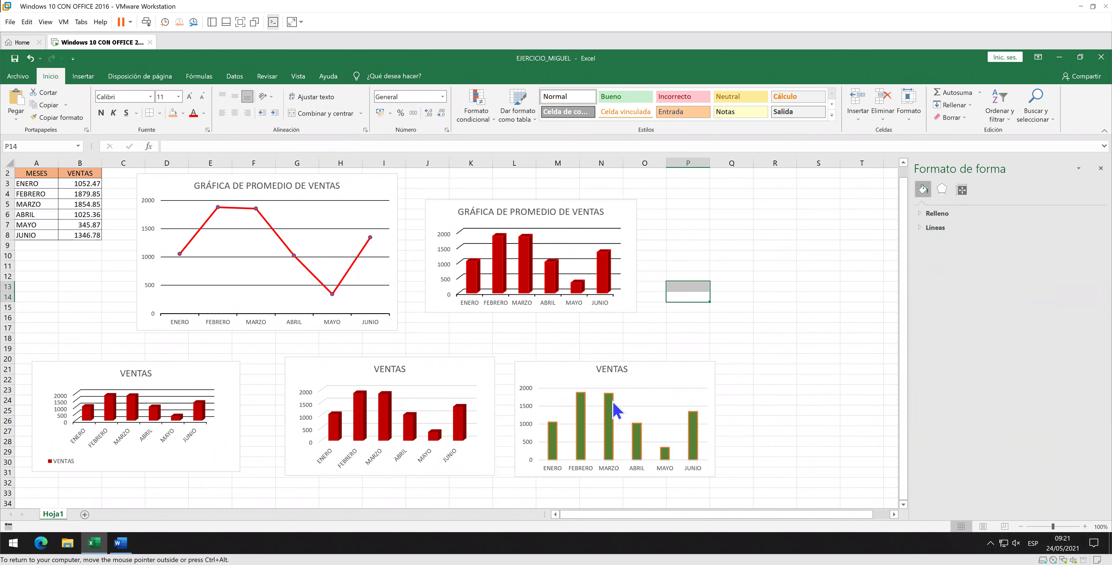
Give the columns a pale cream fill.
left_click(613, 410)
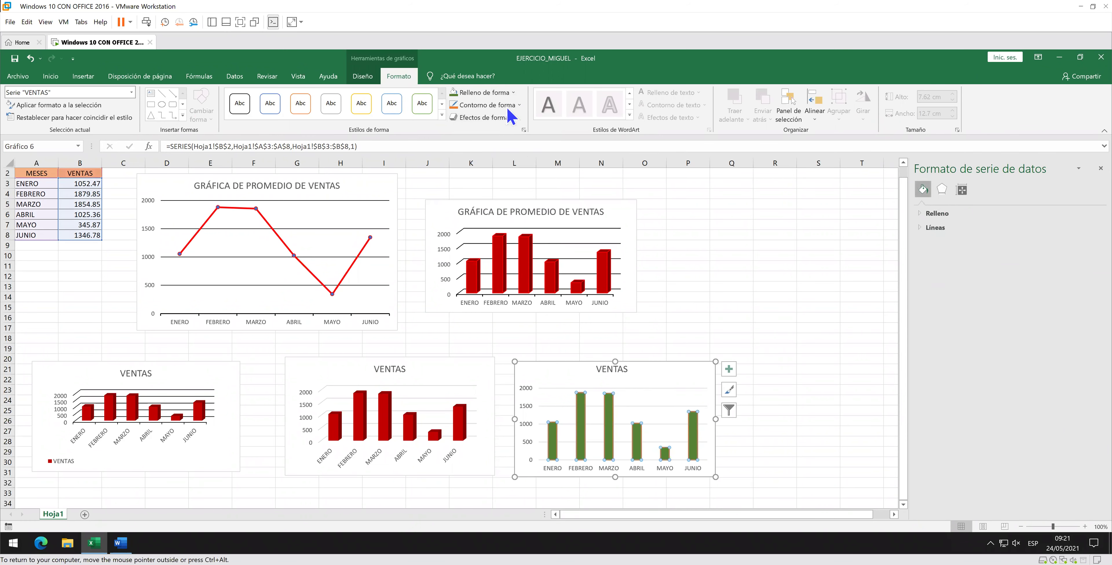
left_click(513, 93)
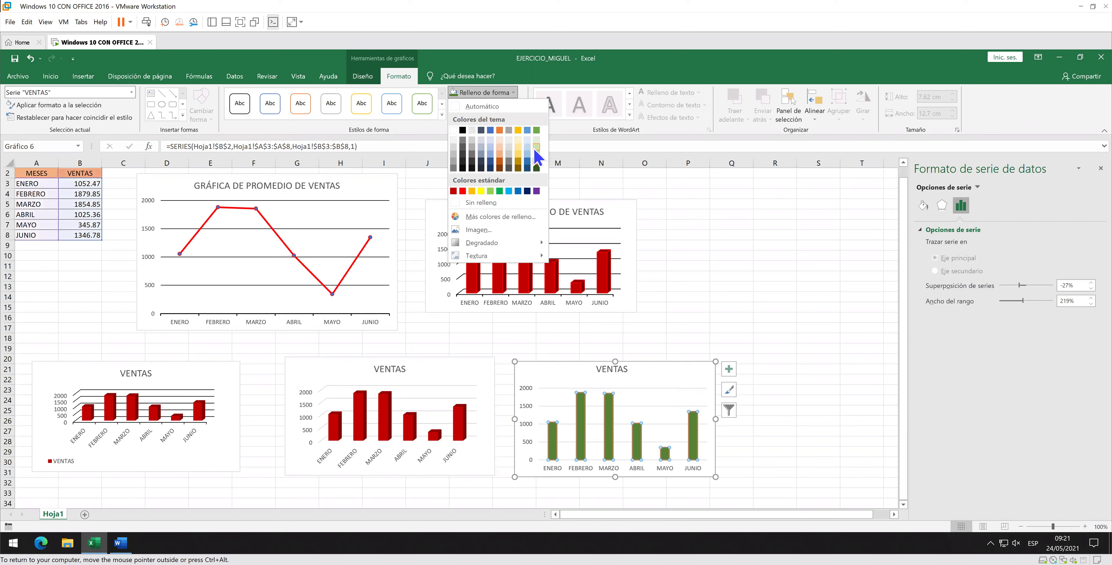
key("Escape")
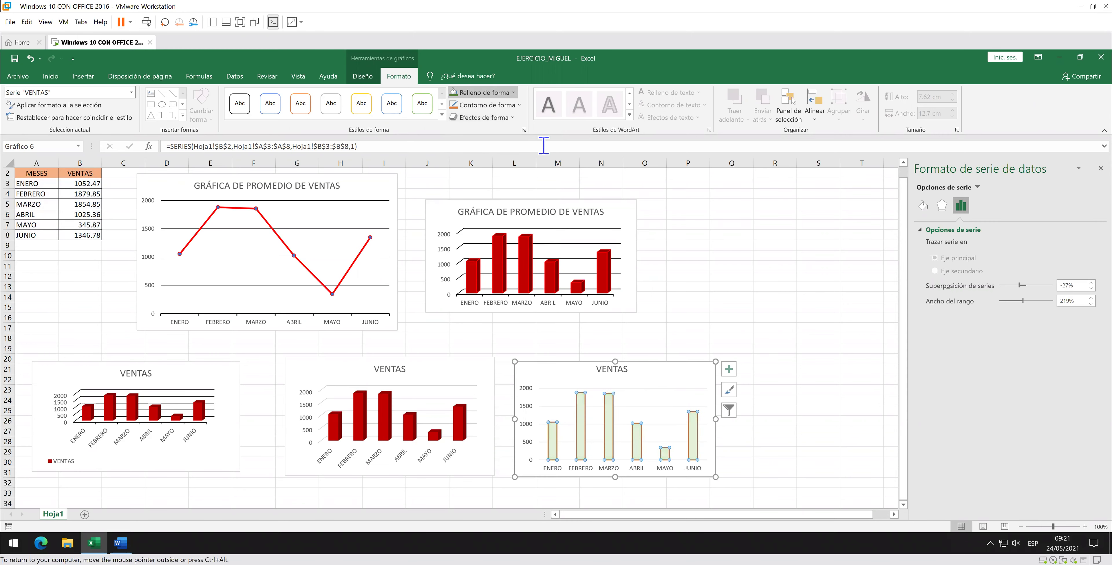
left_click(758, 260)
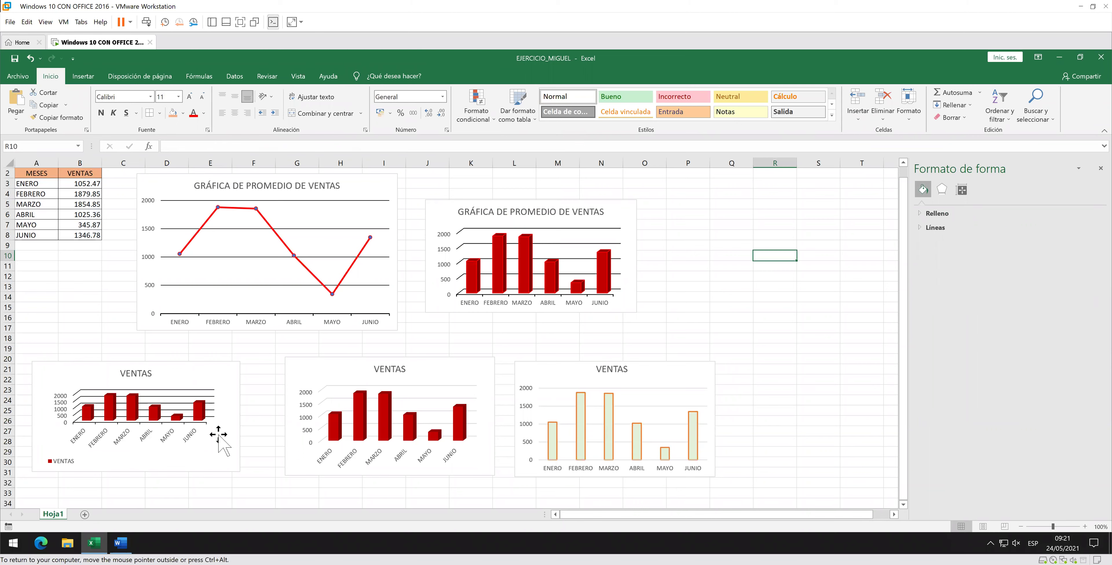
left_click(125, 543)
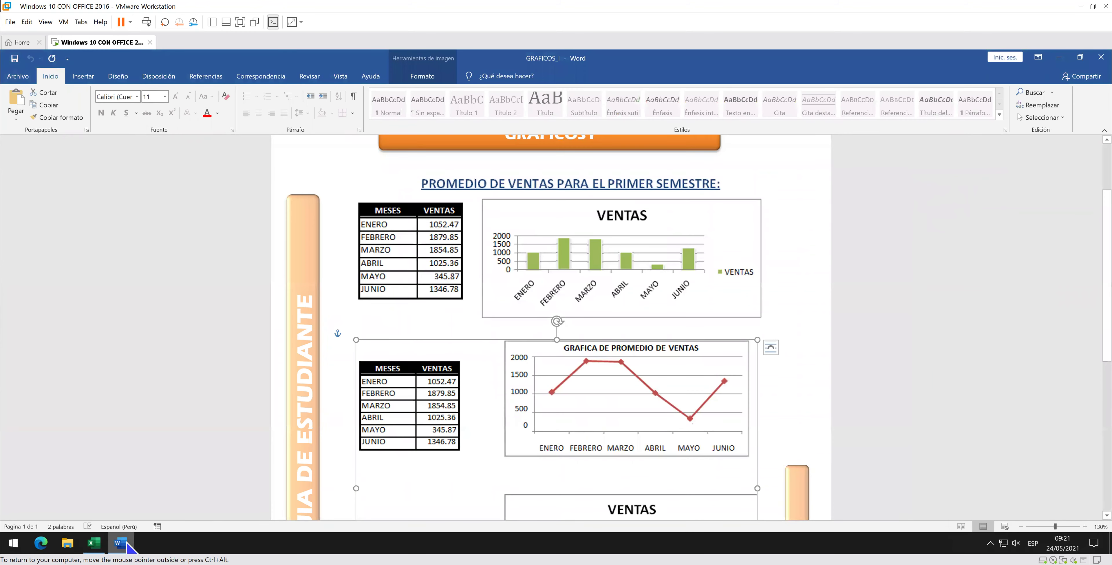
left_click(125, 543)
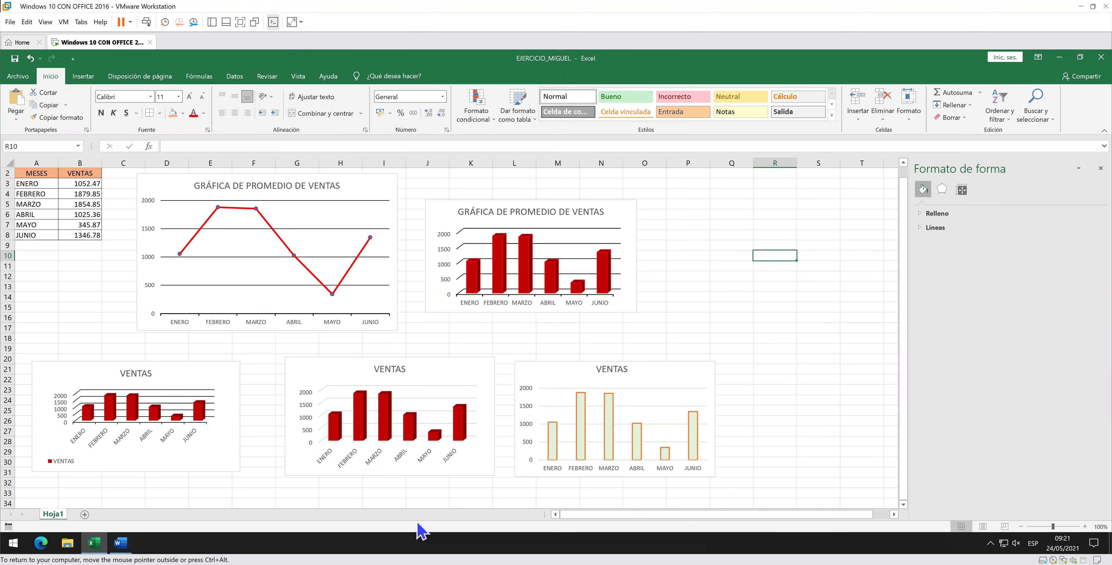
left_click(708, 372)
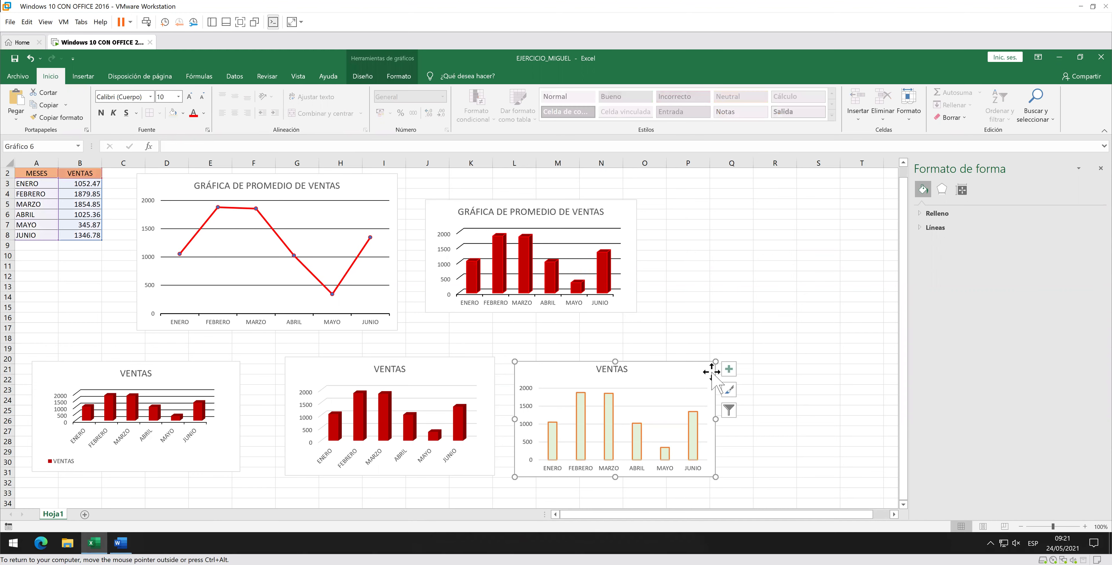
left_click(728, 369)
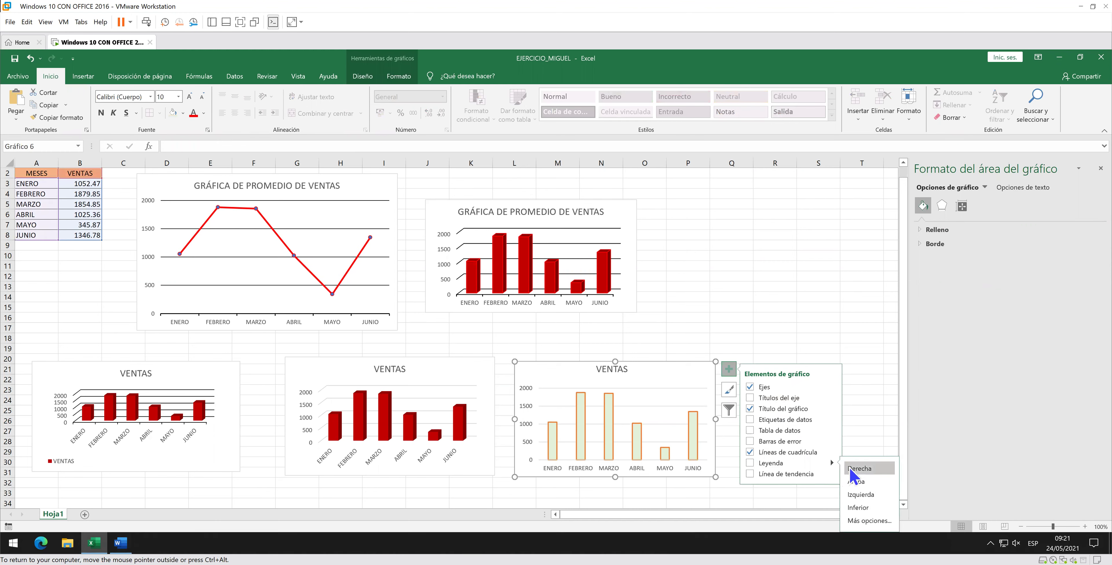
left_click(848, 470)
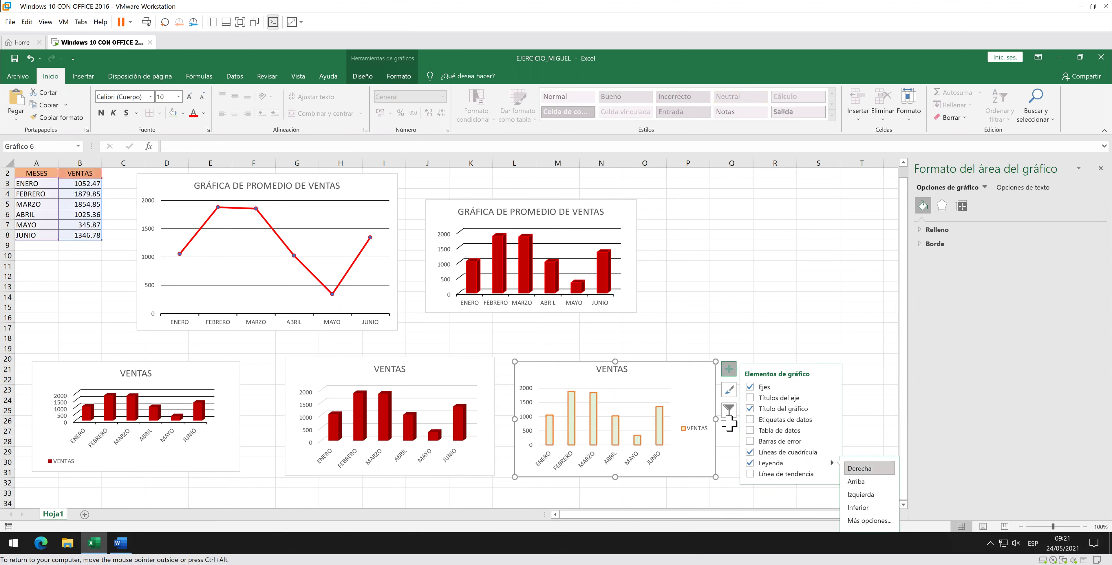
left_click_drag(717, 420, 729, 420)
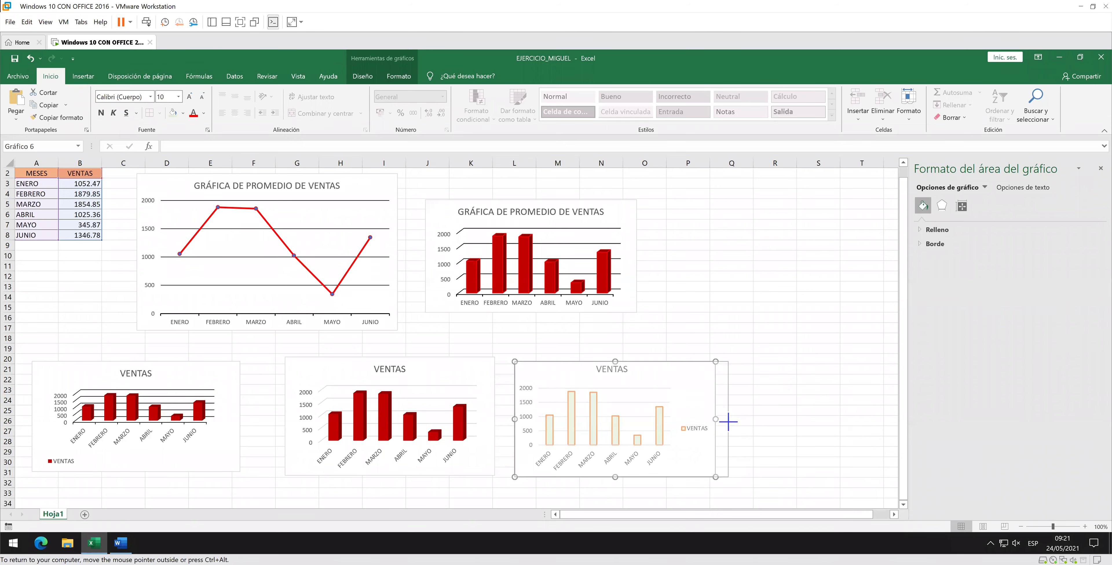
mouse_move(622, 361)
left_mouse_down()
mouse_move(621, 372)
mouse_move(638, 366)
left_mouse_up()
left_click_drag(724, 363, 722, 356)
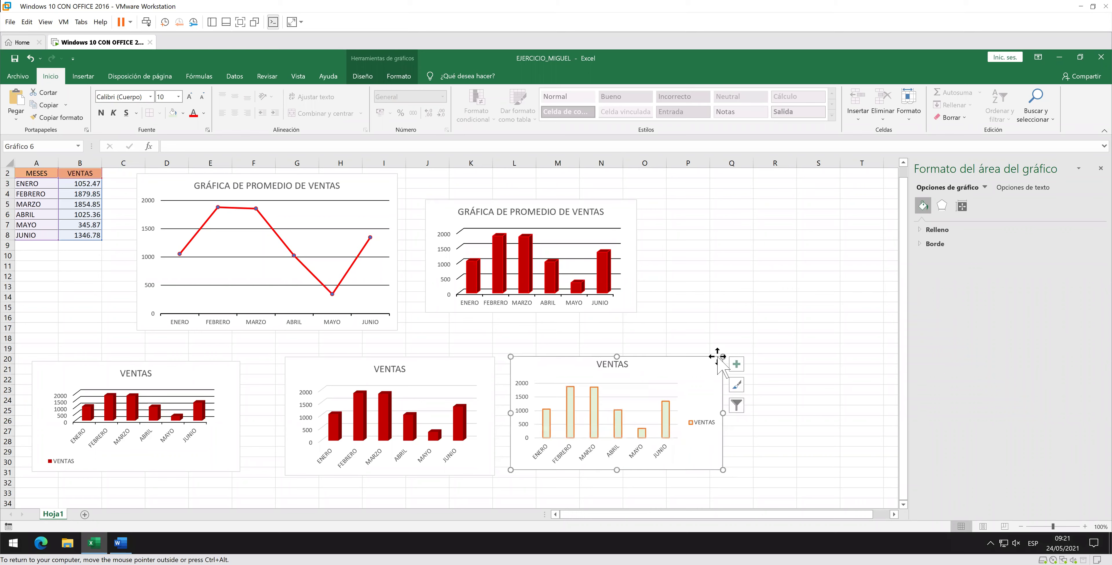
left_click(121, 541)
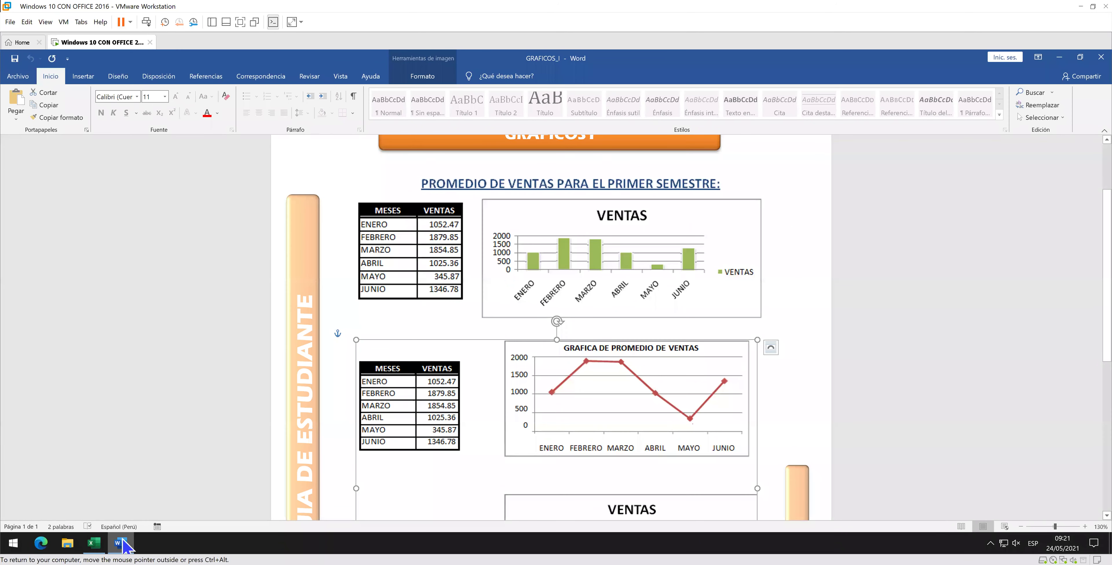
left_click(123, 540)
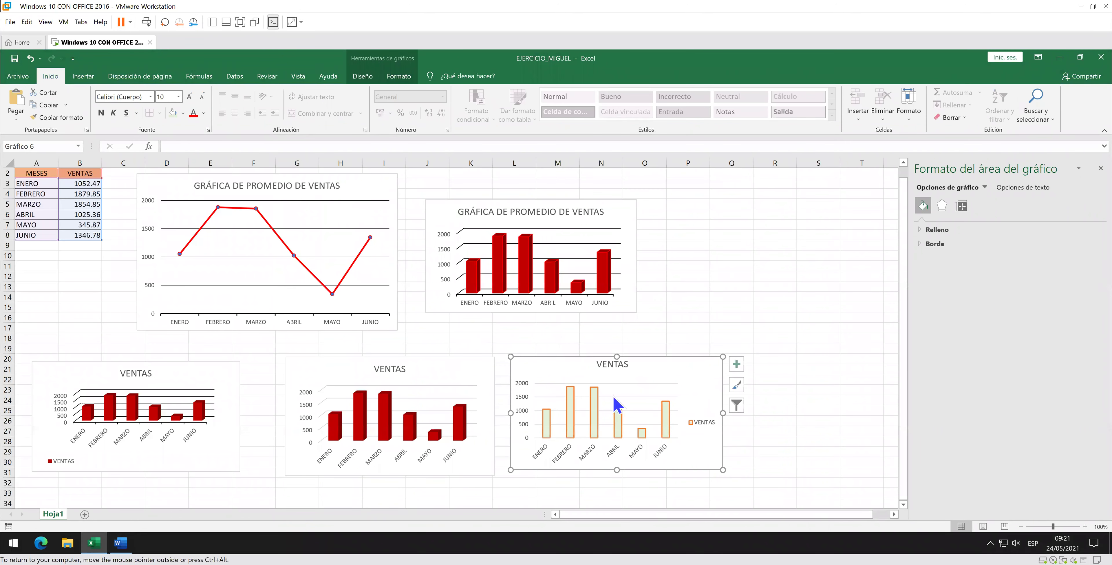
Make the VENTAS chart title bold at size 16, checking it against the Word reference.
left_click(602, 365)
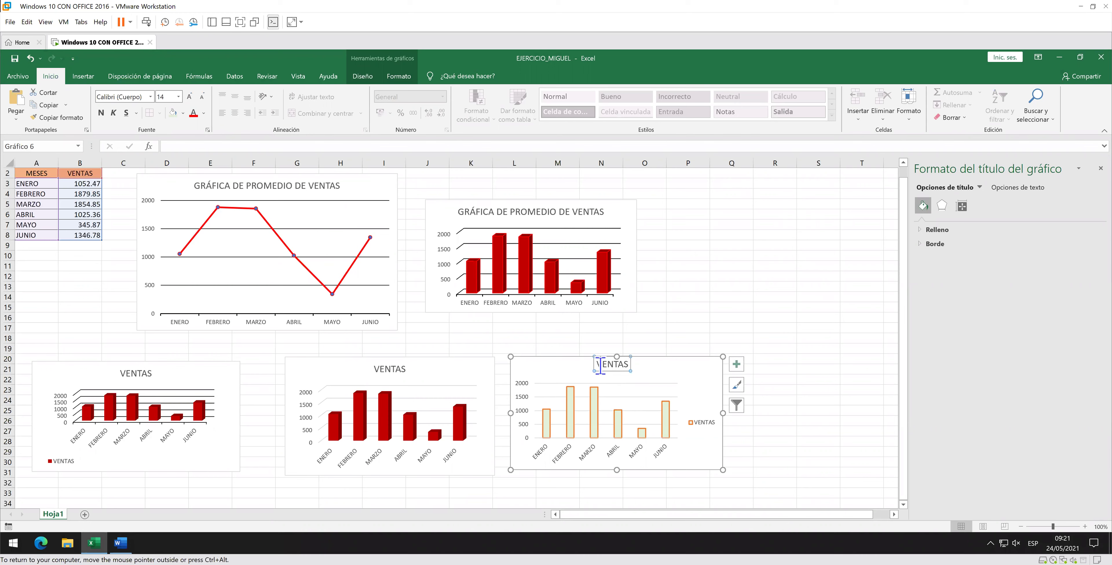
left_click_drag(597, 365, 627, 364)
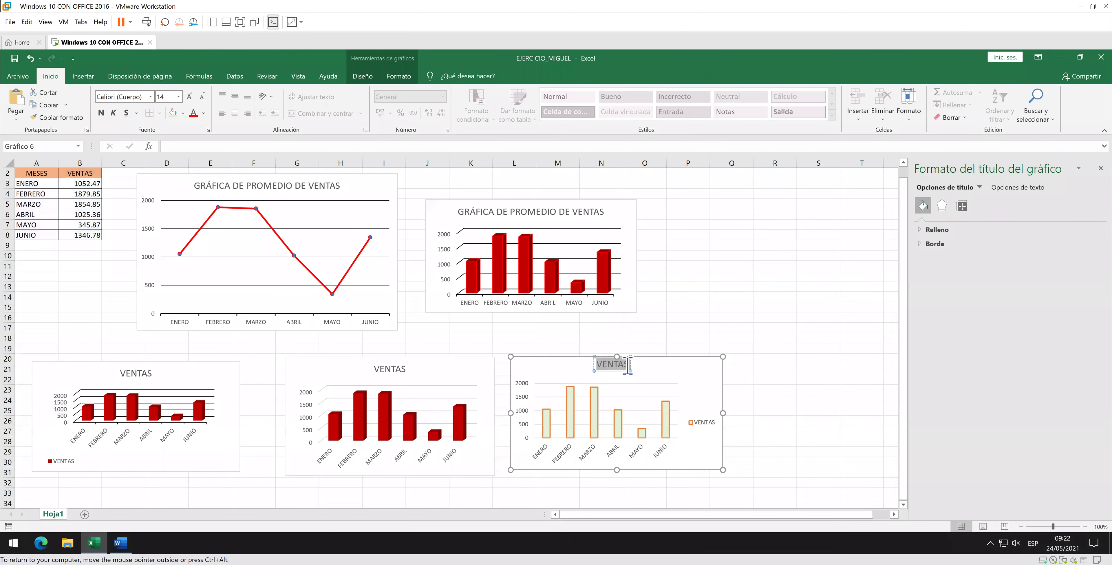
left_click(189, 96)
left_click(104, 115)
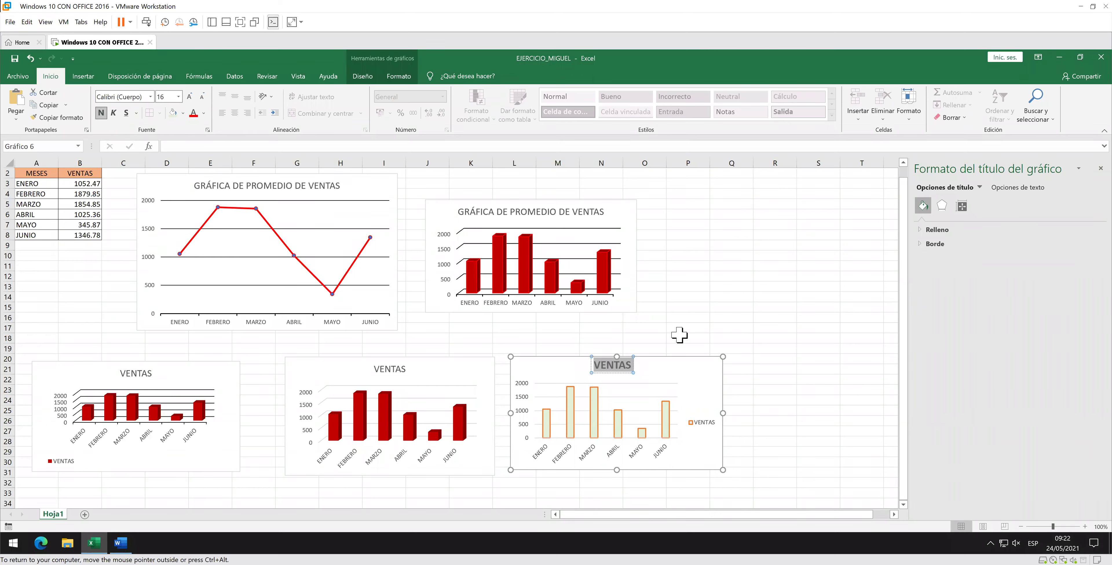
left_click(124, 544)
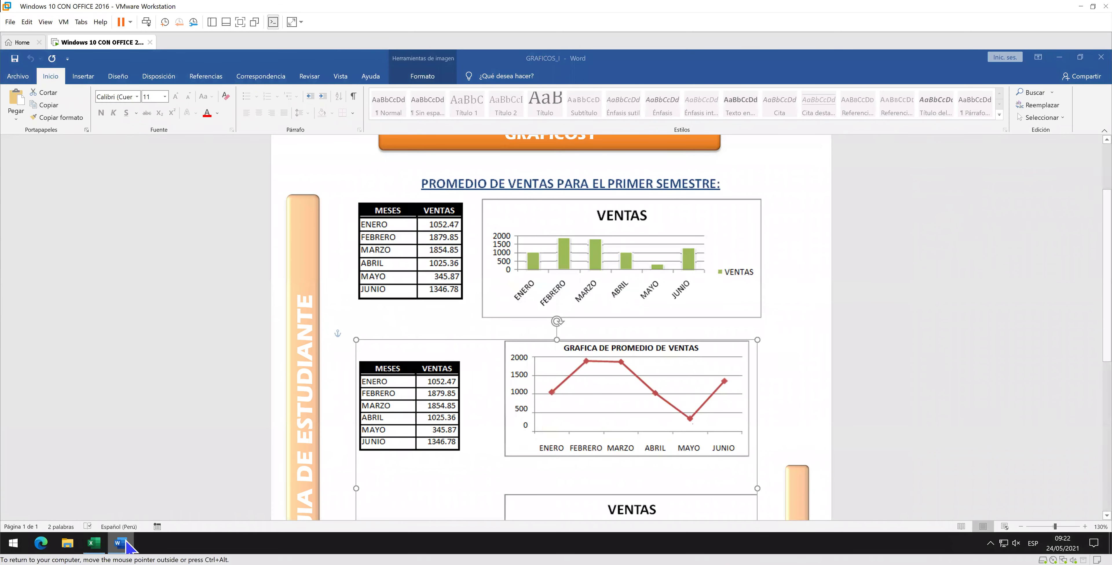
left_click(127, 544)
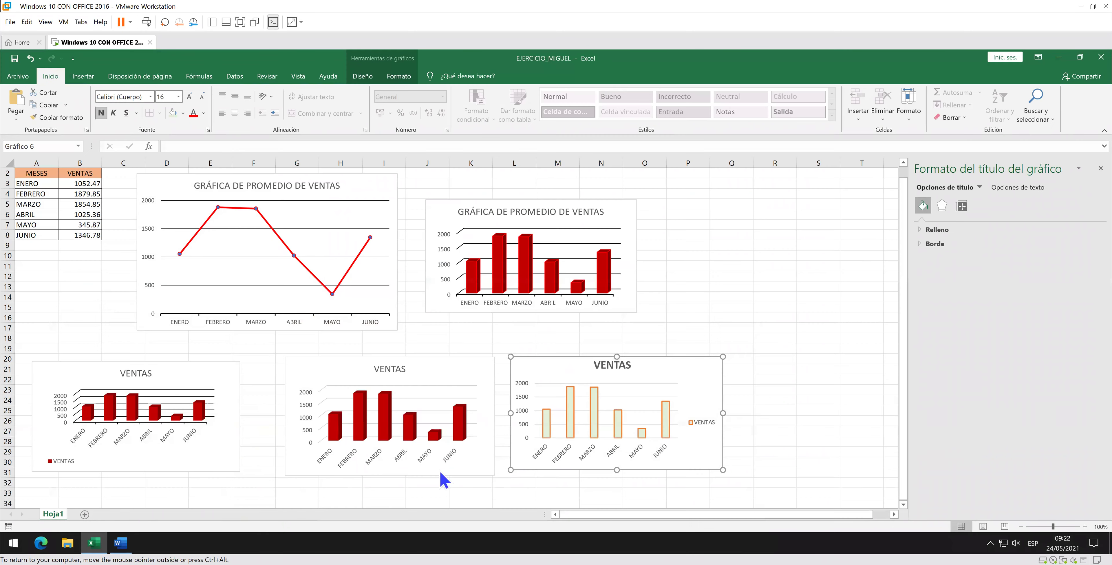
Fill the chart's bars with dark green.
left_click(570, 413)
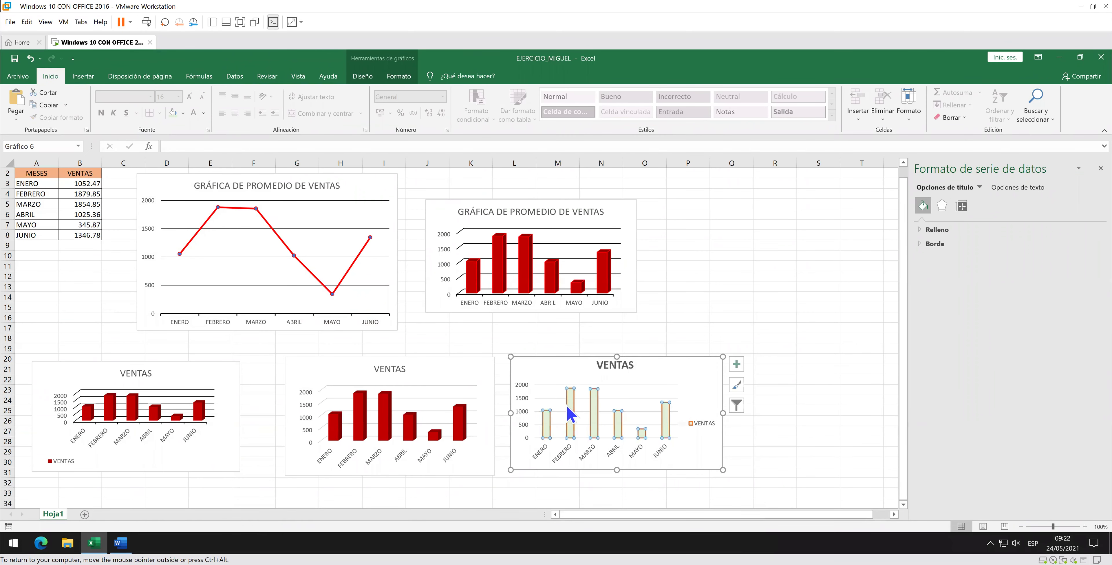
left_click(399, 77)
left_click(483, 106)
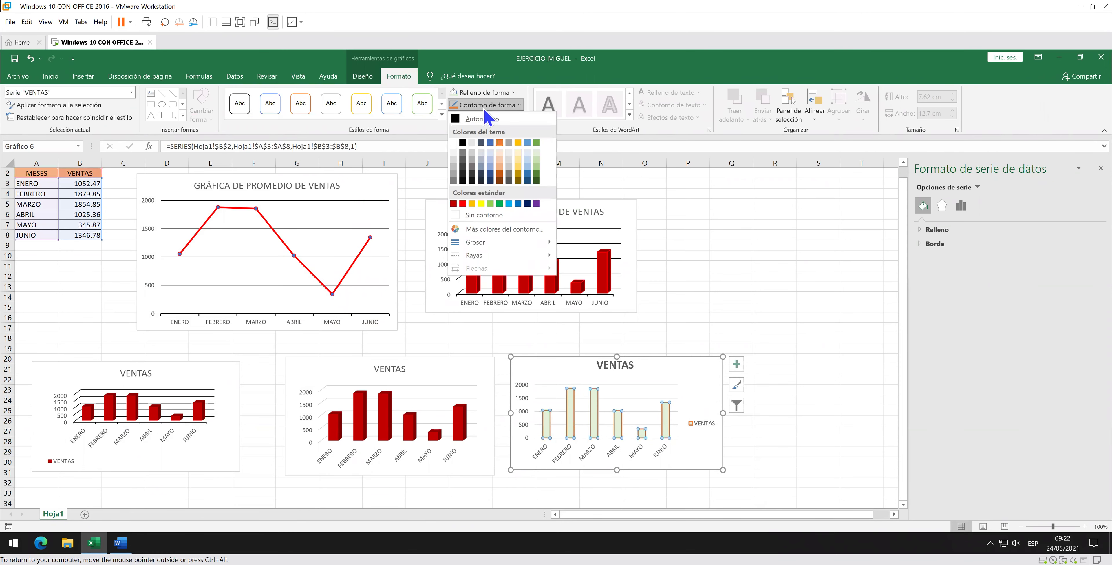
left_click(537, 153)
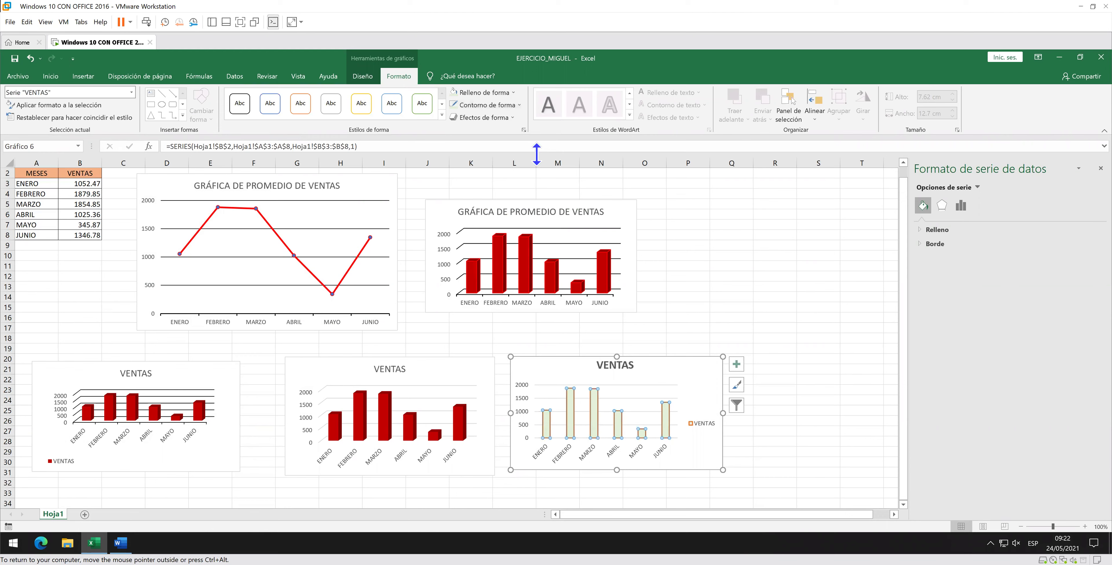
left_click(511, 92)
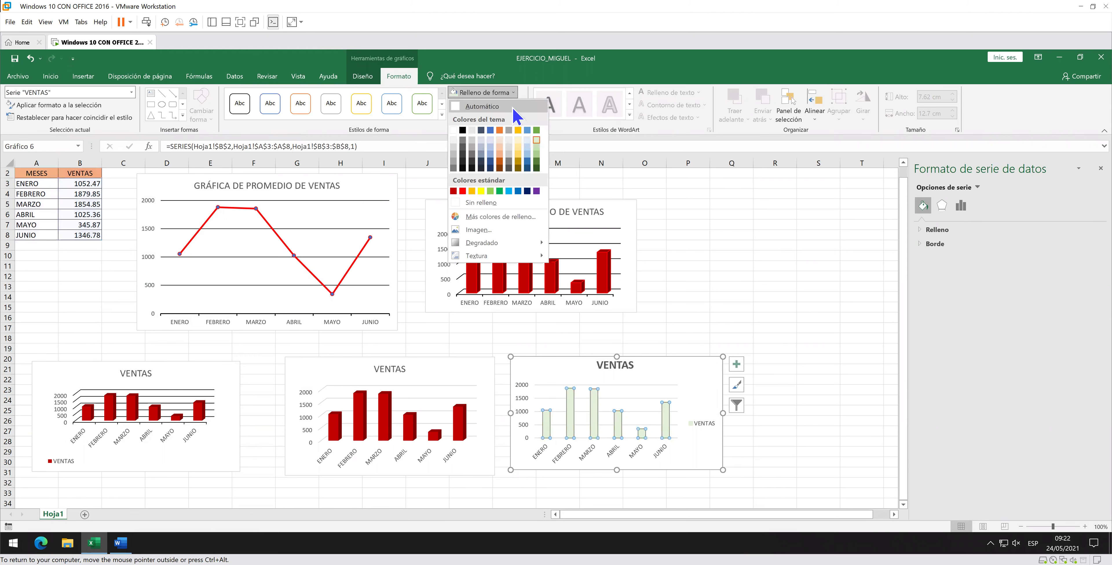
left_click(536, 162)
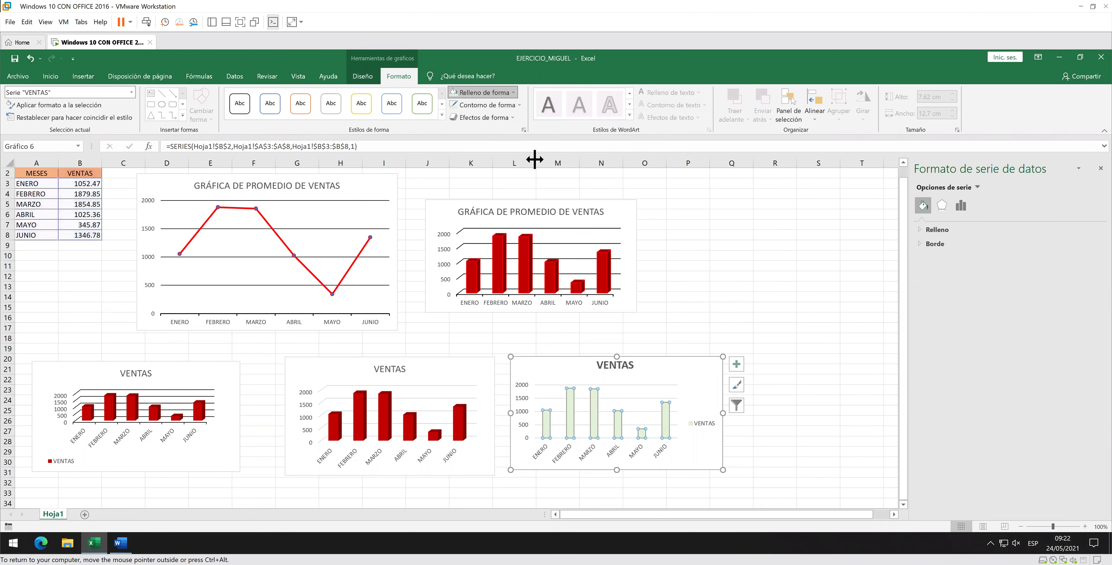
left_click(740, 252)
Close the formatting pane and scroll to review the charts on the sheet.
scroll(730, 405, "up", 1)
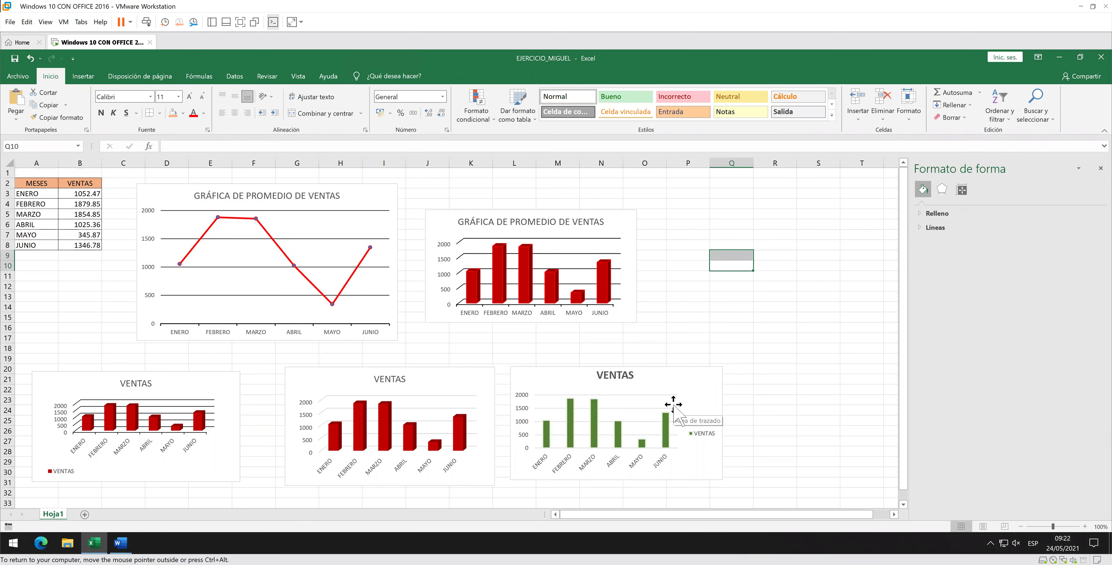
scroll(729, 405, "down", 2)
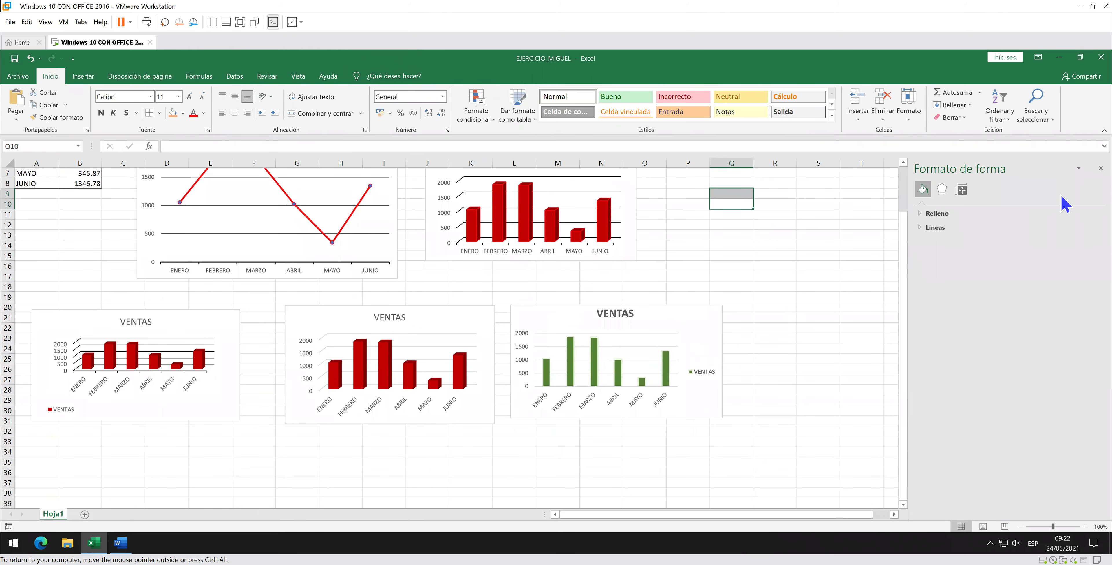
left_click(1101, 169)
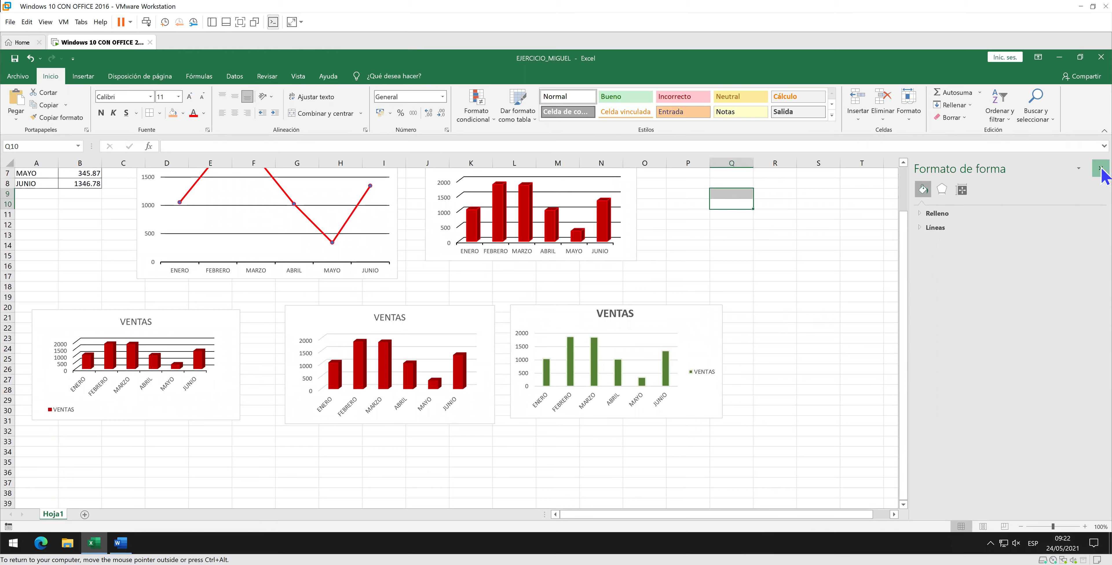
left_click(771, 370)
scroll(766, 372, "up", 1)
scroll(765, 373, "up", 1)
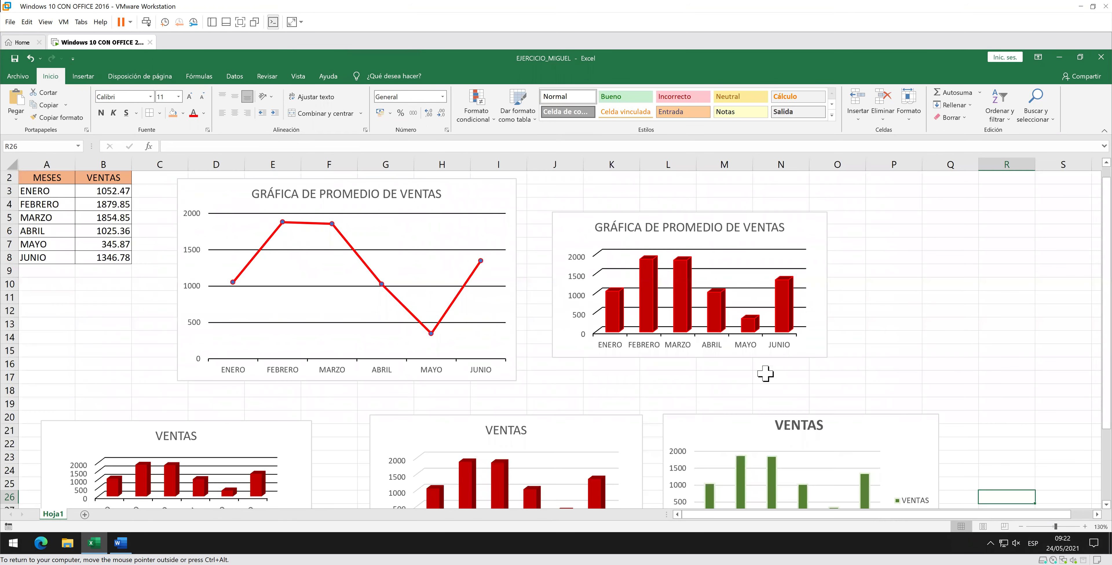
scroll(764, 374, "down", 1)
scroll(764, 377, "down", 1)
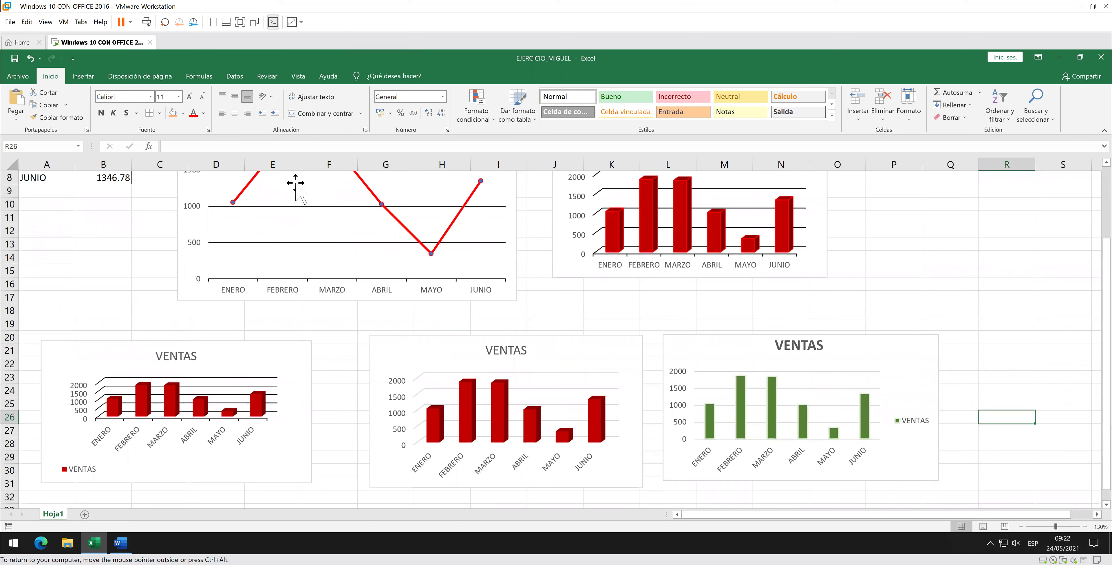
scroll(369, 271, "down", 2)
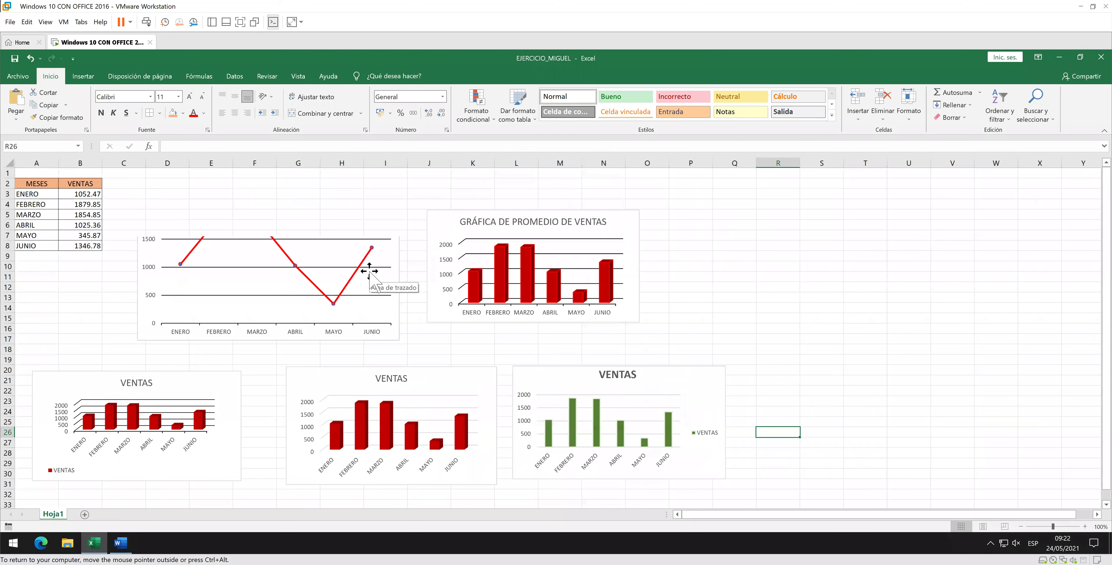
scroll(369, 271, "down", 1, "ctrl")
scroll(401, 298, "down", 1, "ctrl")
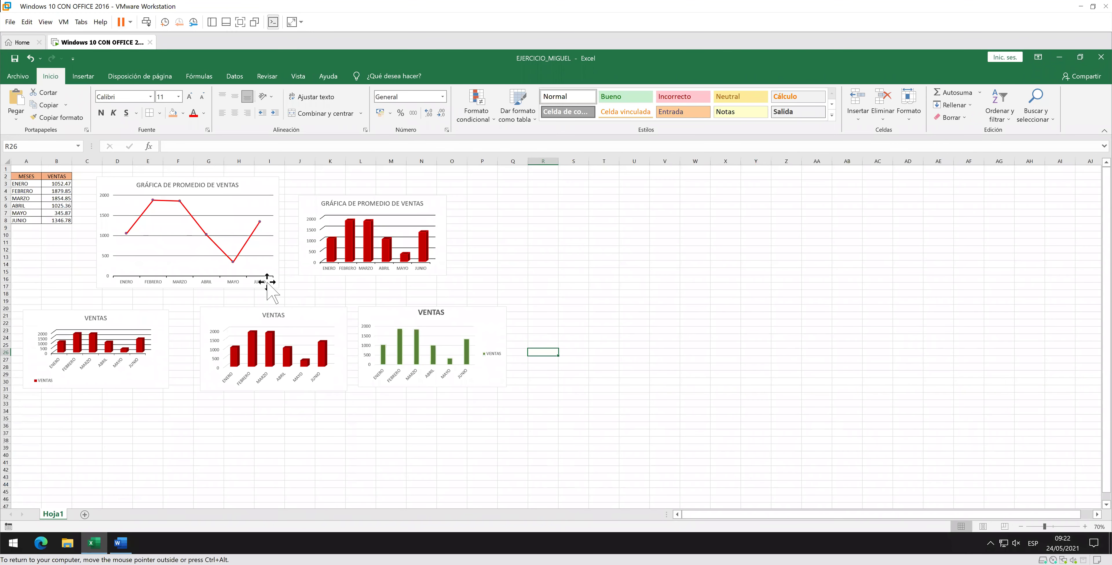
scroll(280, 283, "up", 1, "ctrl")
scroll(270, 285, "up", 1, "ctrl")
Shrink the line chart beside the data table and move the 3D and lower VENTAS charts up.
left_click(383, 333)
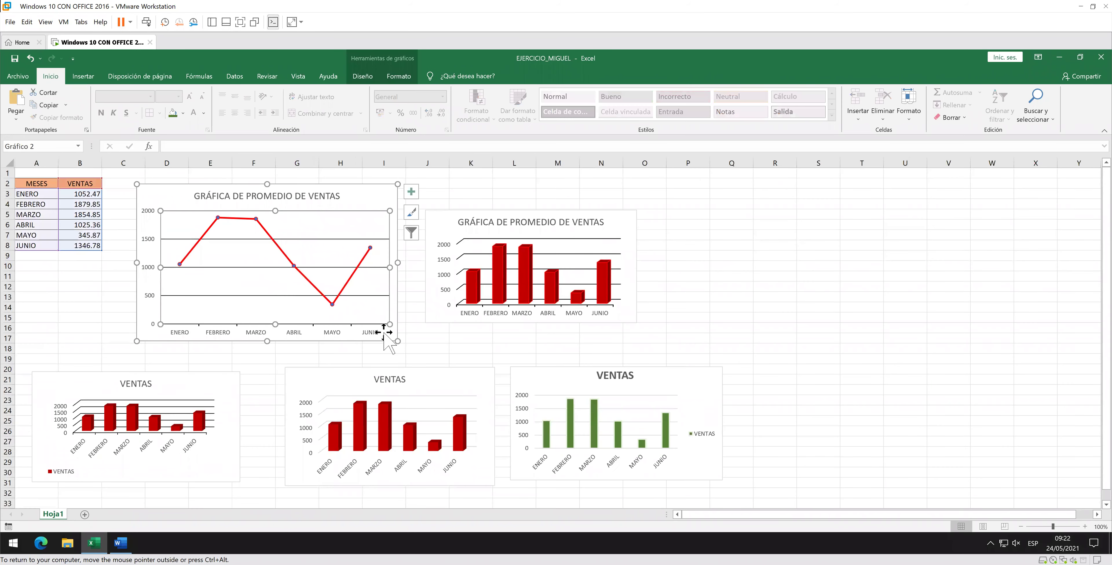
left_click_drag(400, 342, 351, 298)
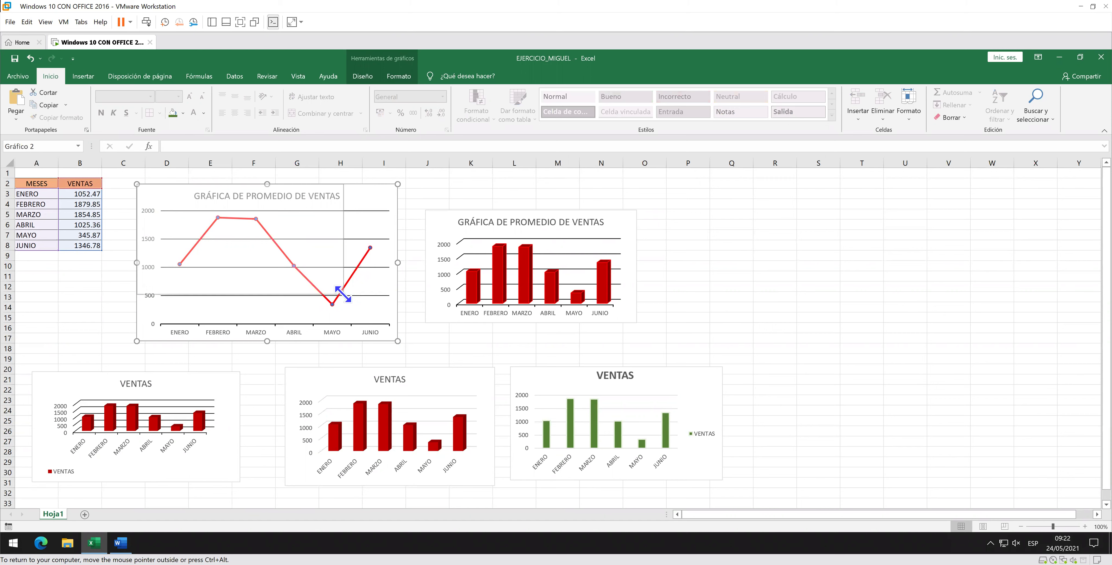
left_click_drag(351, 299, 344, 294)
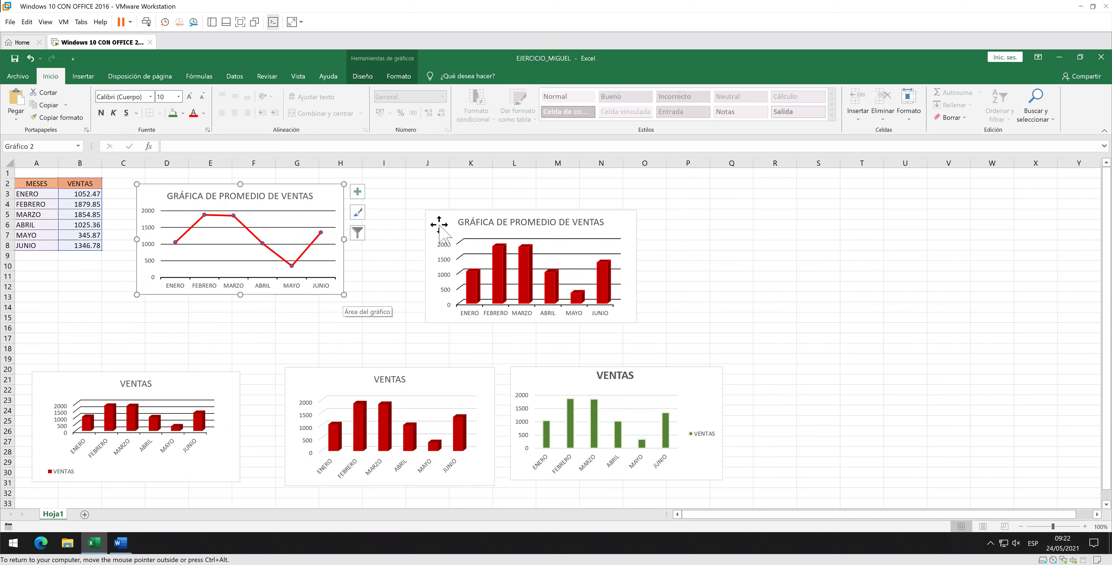
left_click_drag(444, 212, 397, 190)
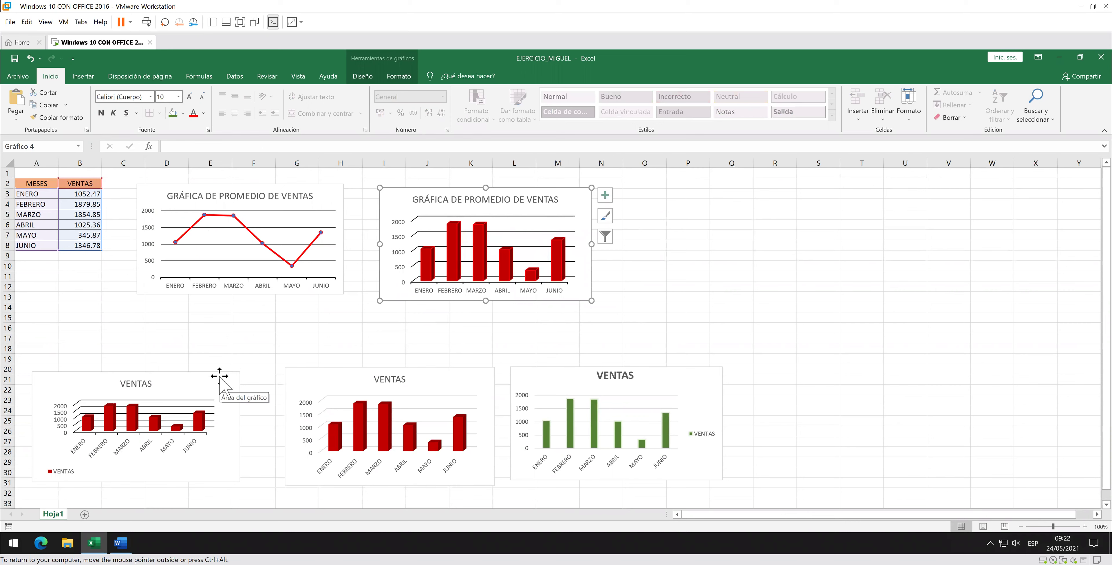
left_click_drag(218, 374, 213, 317)
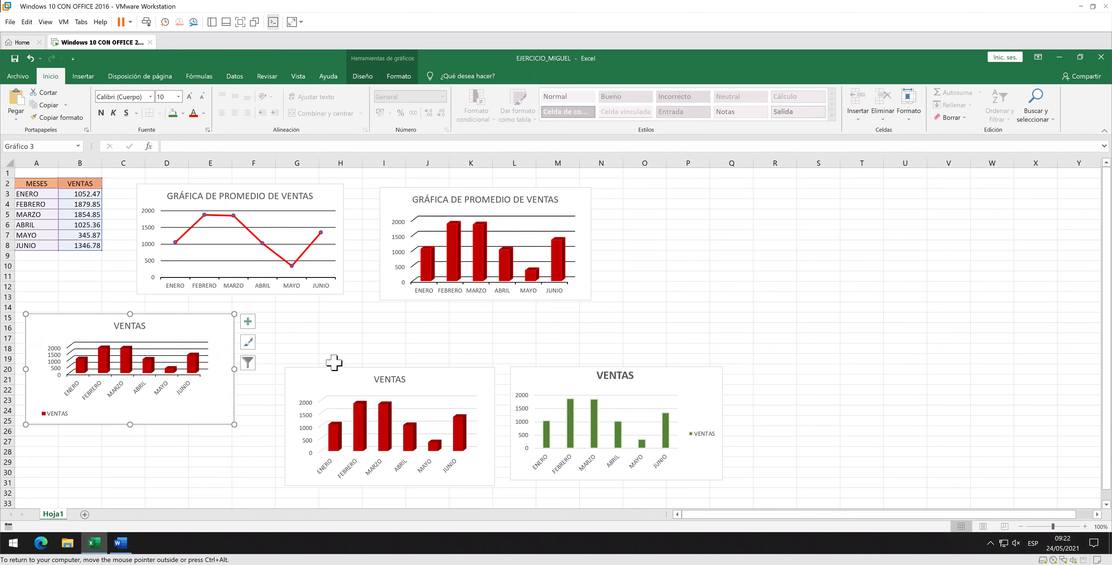
left_click_drag(333, 363, 309, 312)
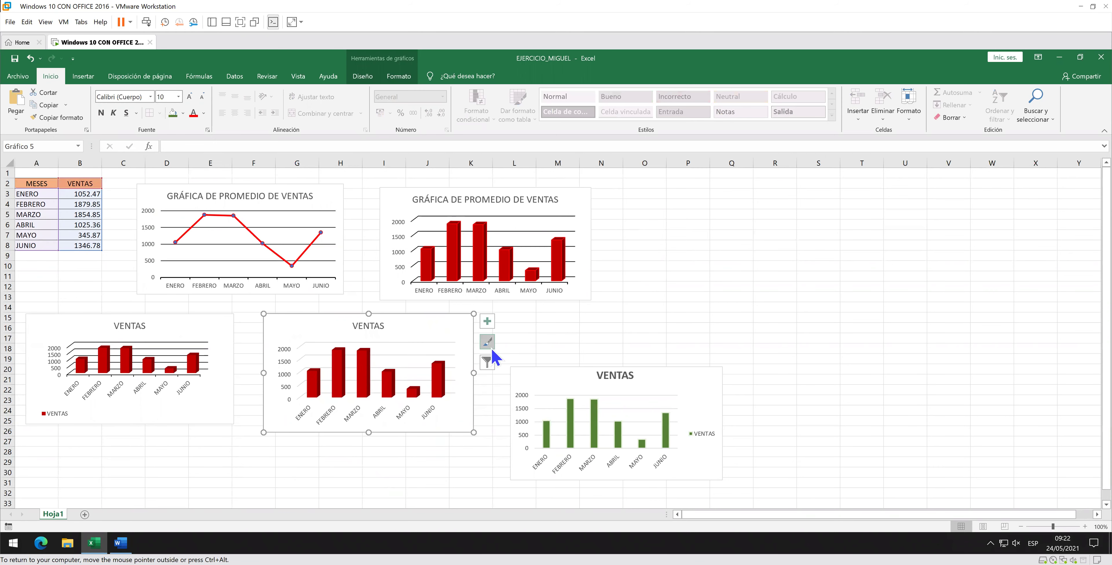
left_click_drag(551, 367, 549, 312)
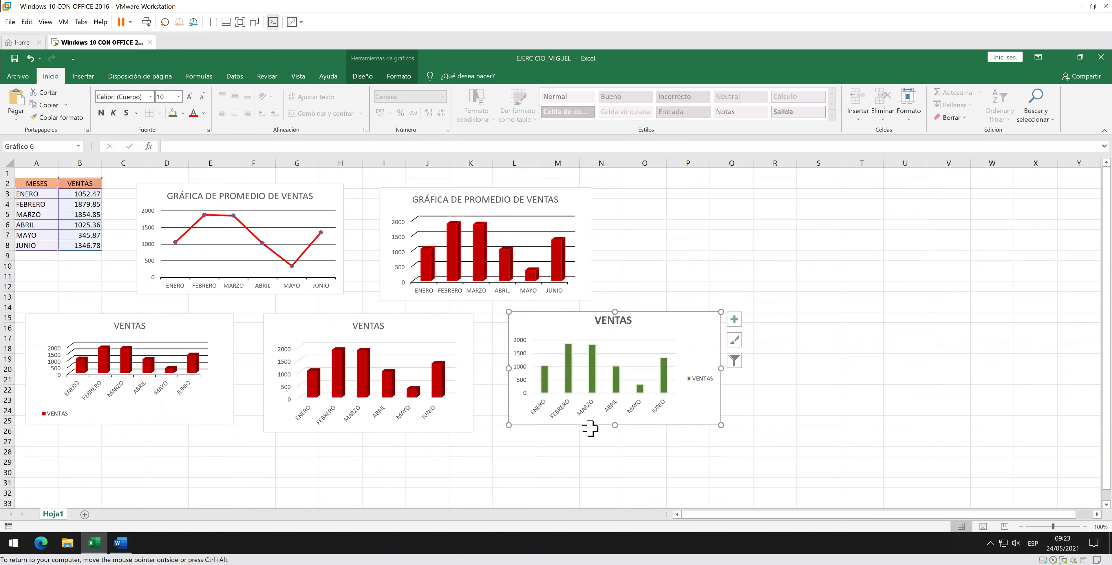
Widen the green VENTAS chart and shorten it and the middle red chart to matching heights.
left_click_drag(616, 425, 616, 431)
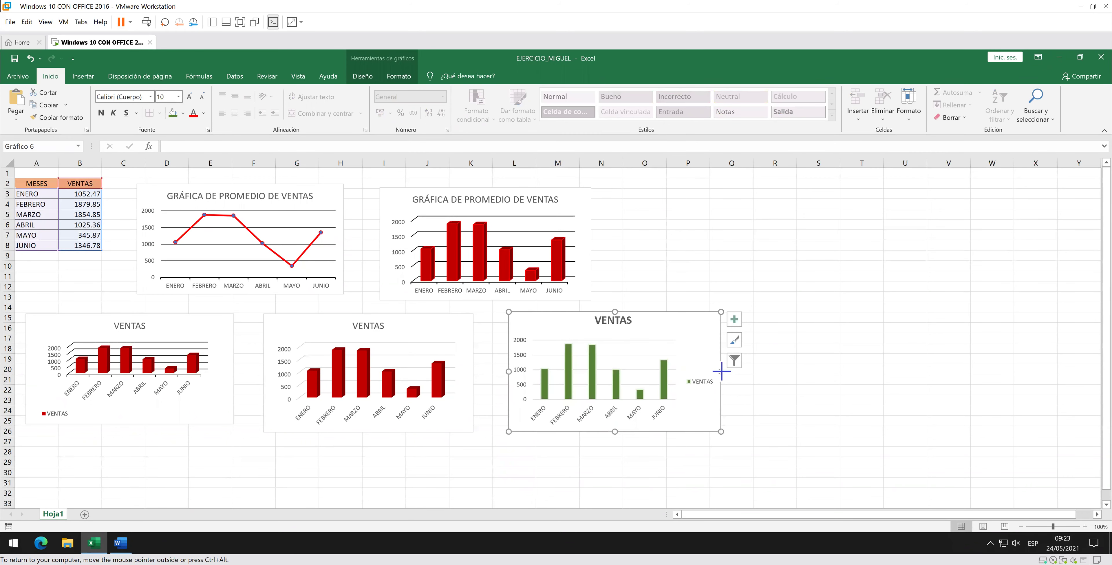
left_click_drag(721, 370, 753, 371)
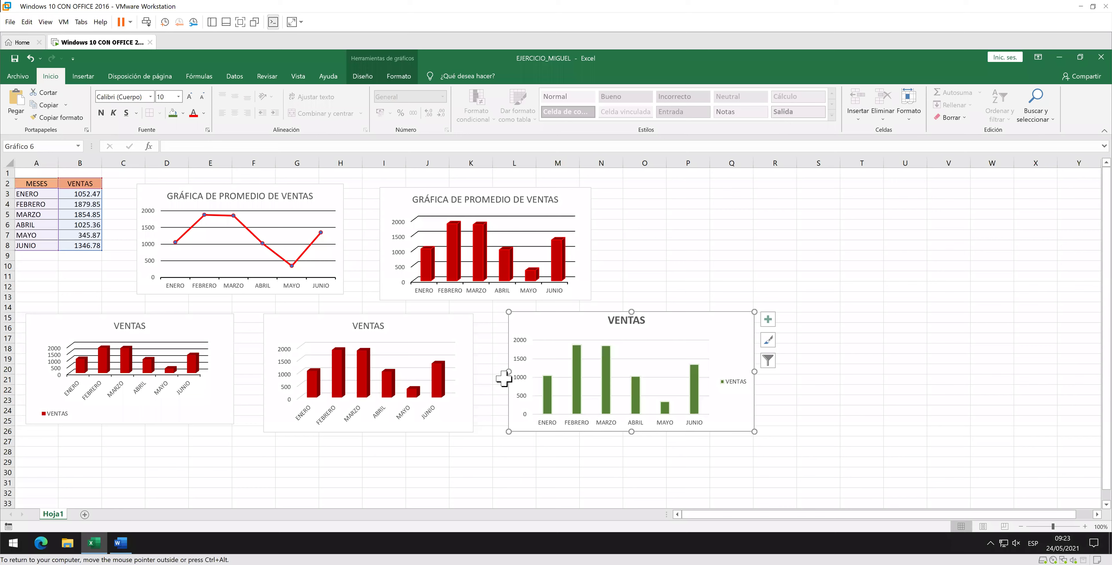
left_click(470, 342)
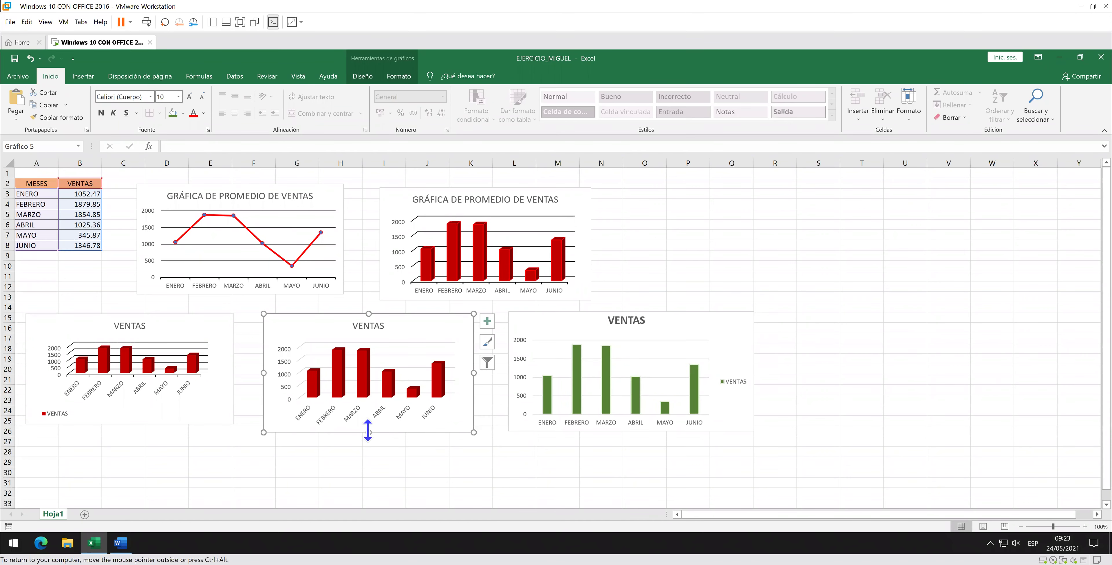
left_click_drag(367, 431, 368, 424)
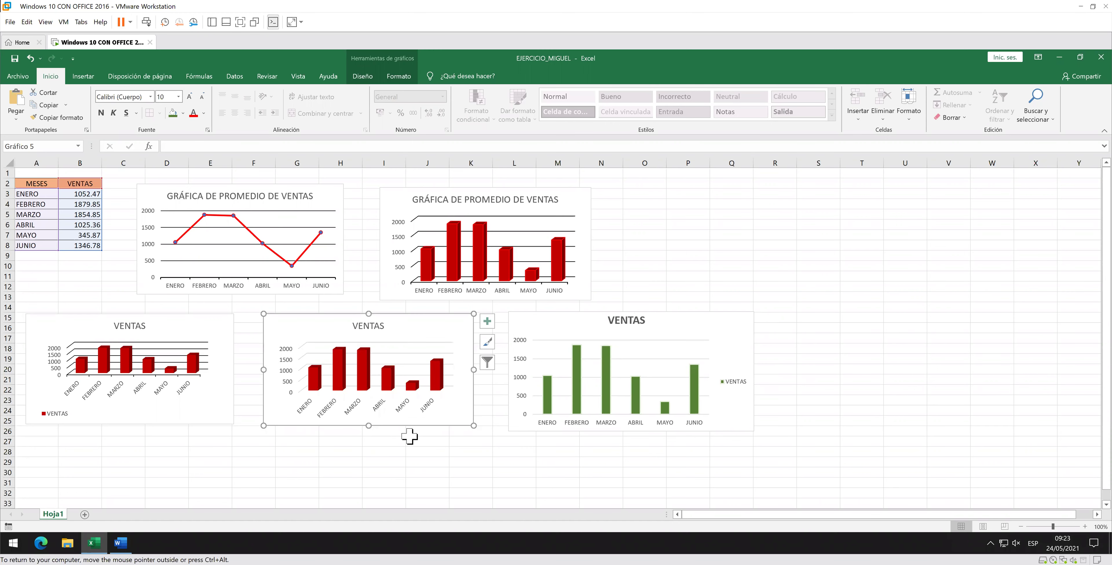
left_click(619, 429)
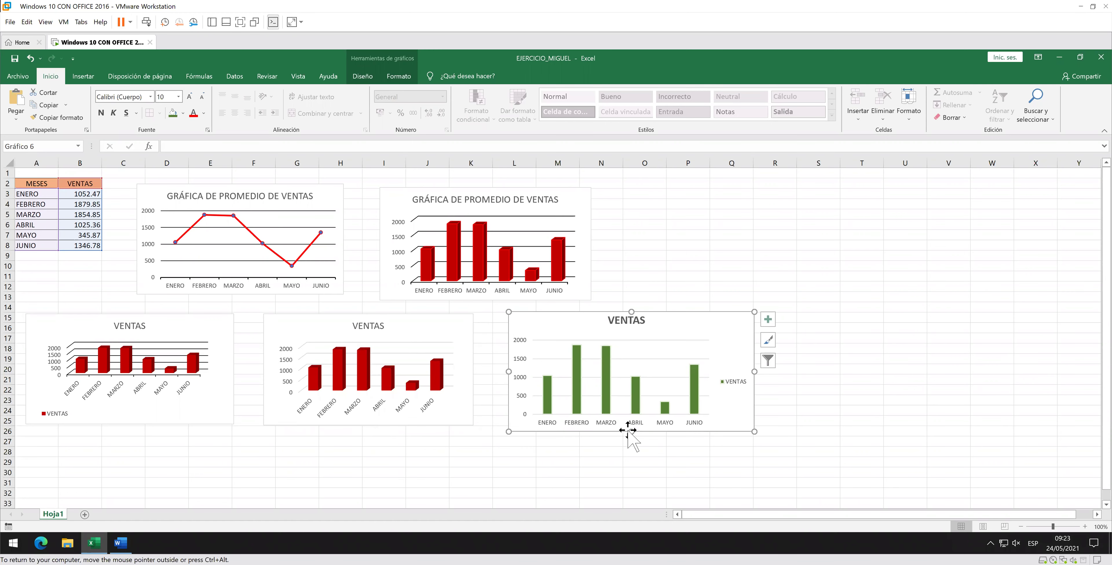
left_click_drag(630, 431, 630, 424)
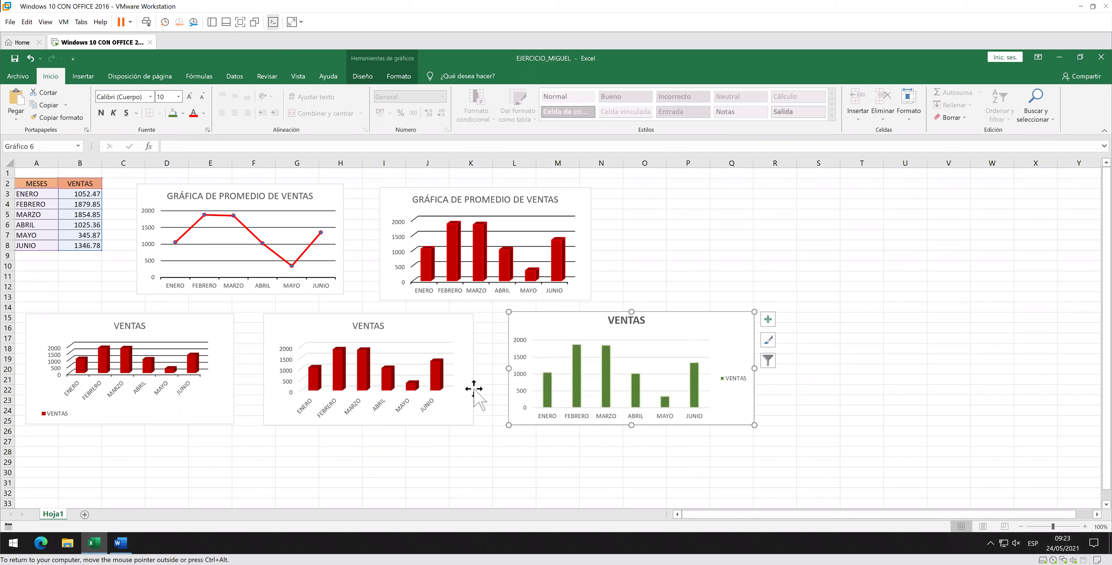
left_click(470, 335)
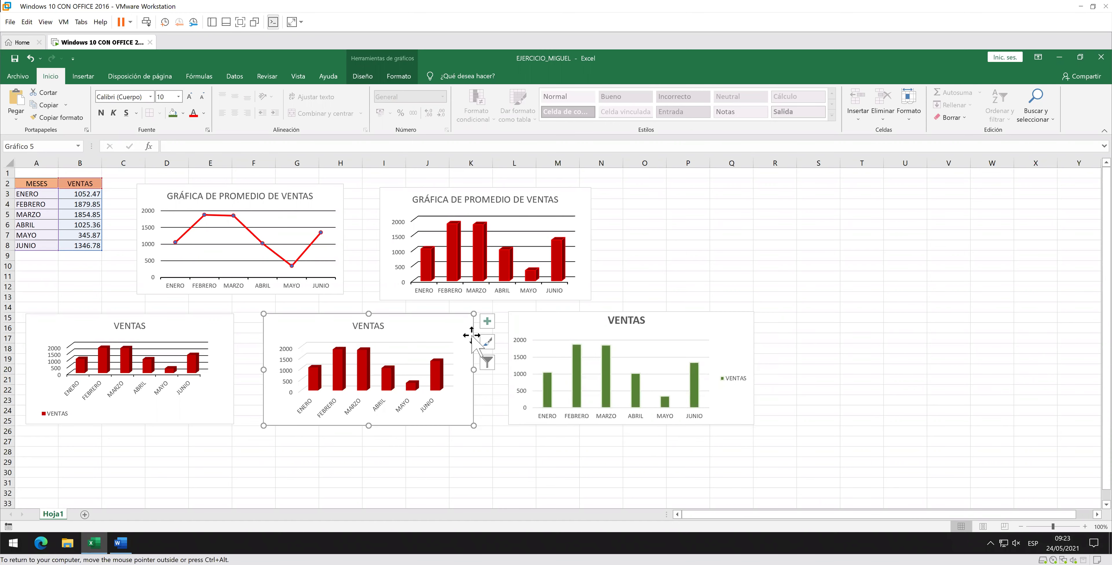
Turn on the Leyenda for the middle red VENTAS chart, placed at the bottom (Inferior).
left_click(491, 323)
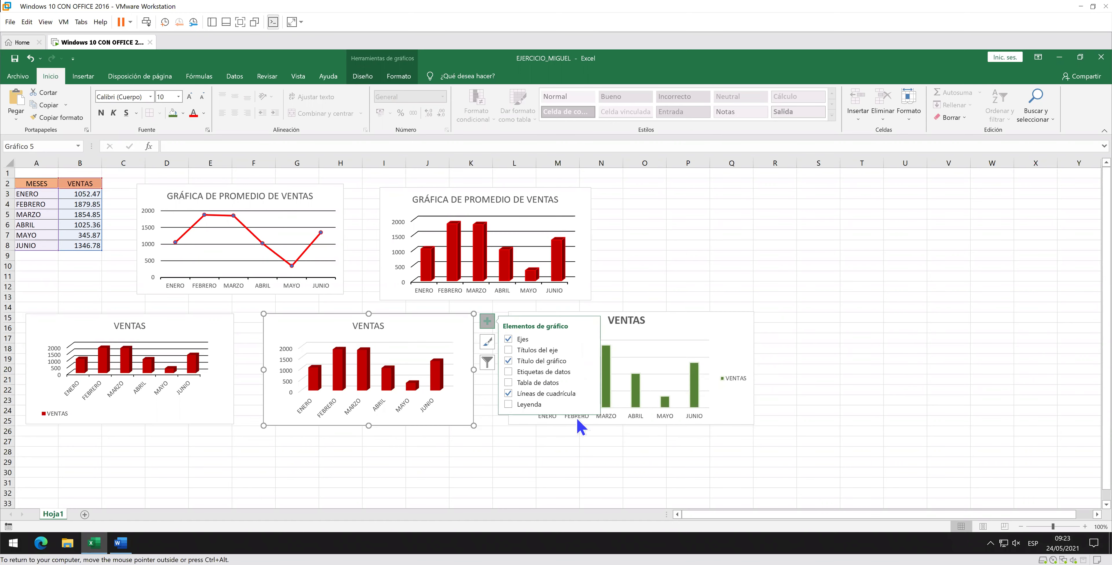
left_click(589, 404)
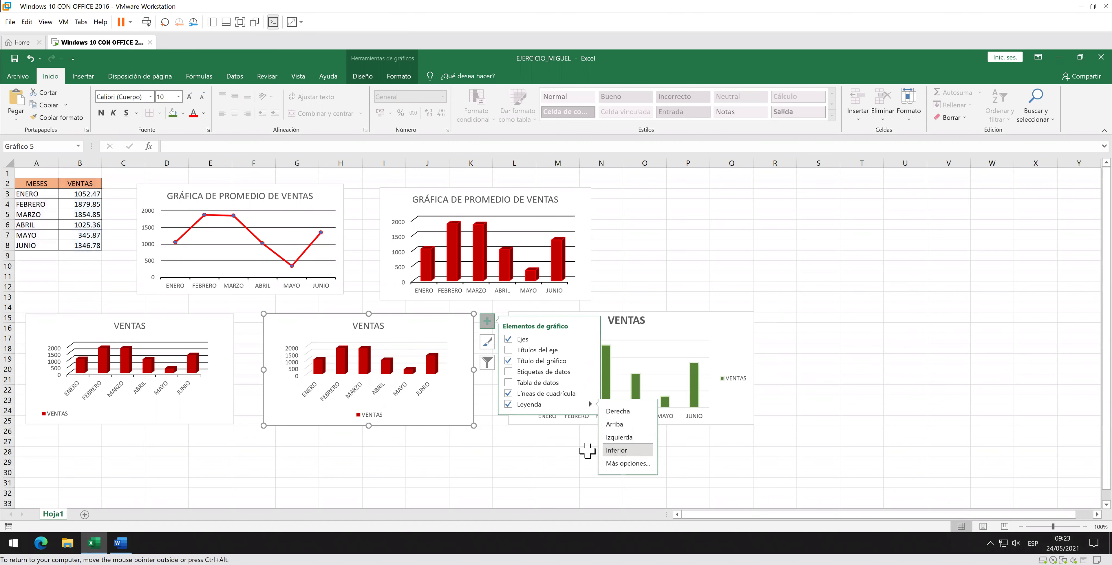
left_click(477, 461)
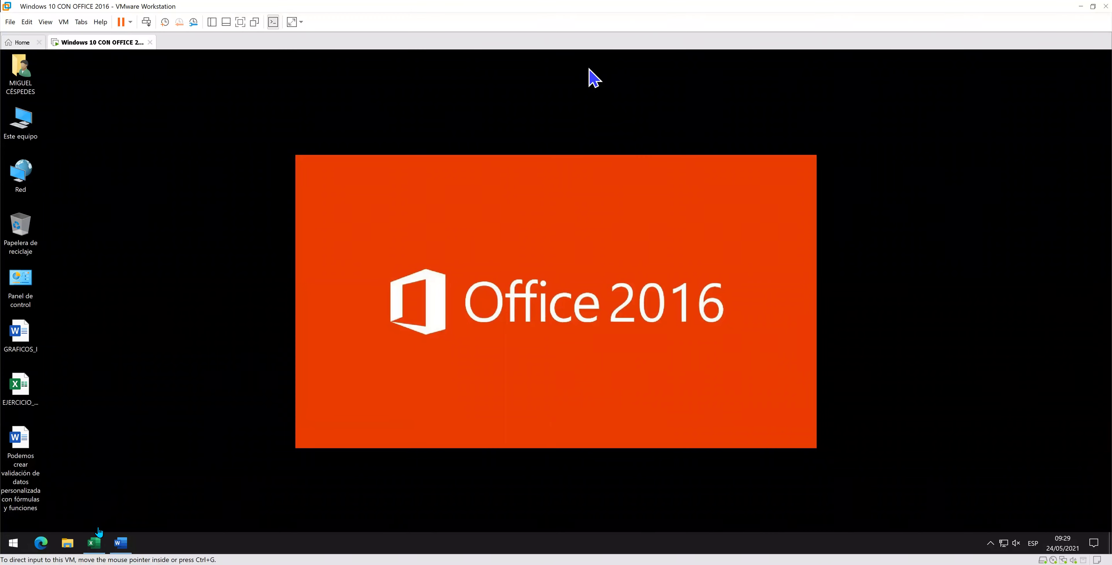
Close the Excel workbook and create a desktop folder named EJERCICIOS PRACTICOS.
left_click(96, 542)
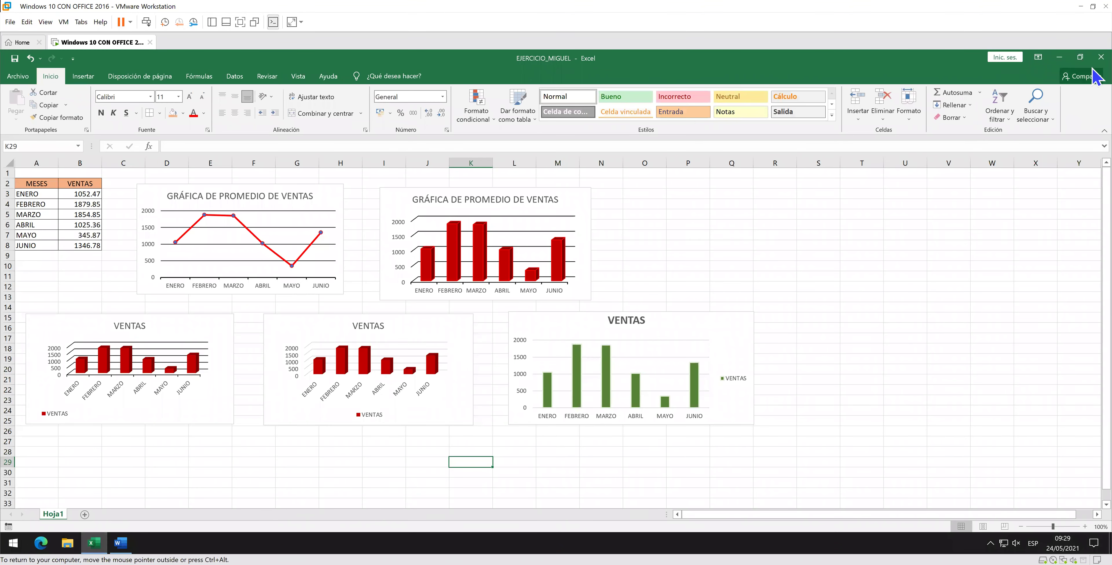
left_click(1101, 57)
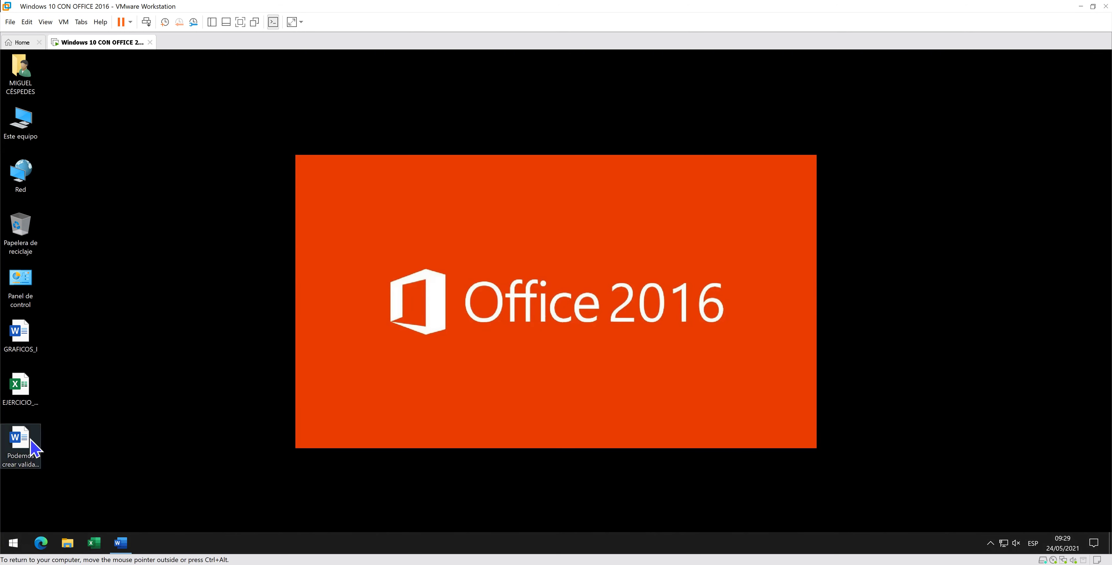
right_click(115, 279)
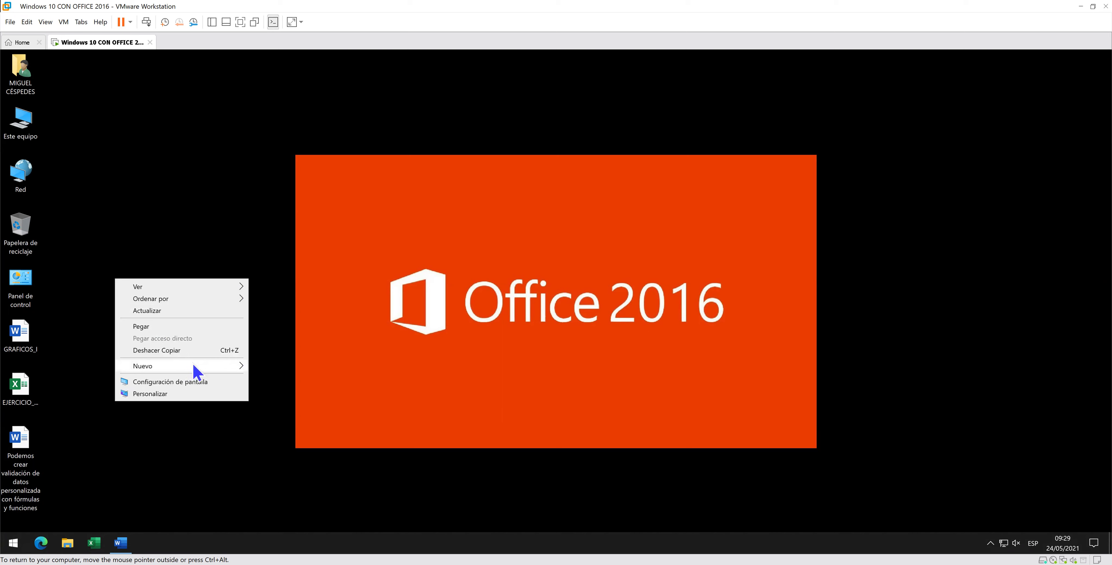
left_click(264, 365)
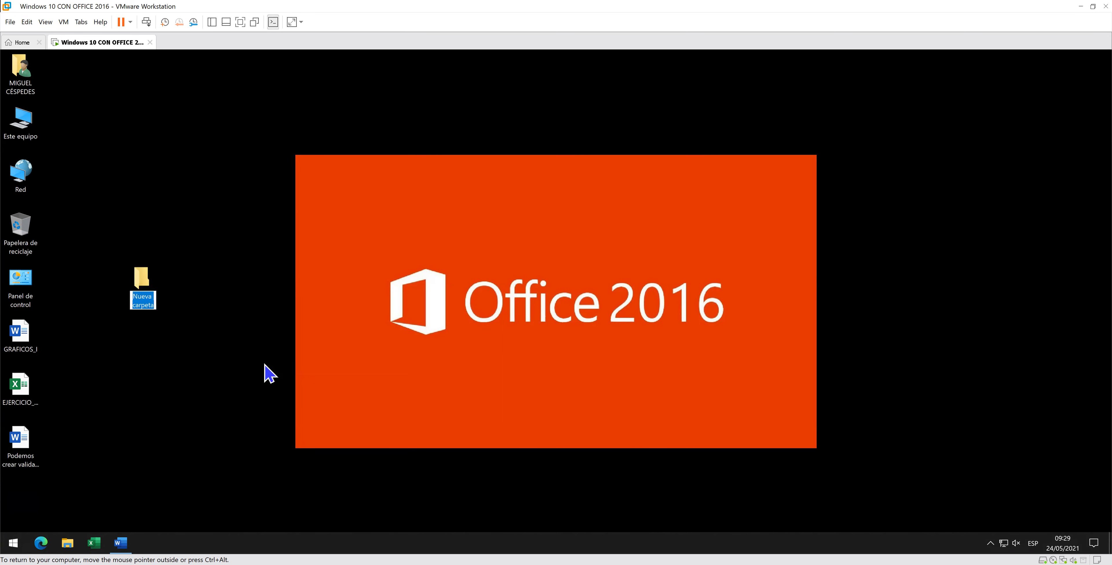
type("EJERCICIOS")
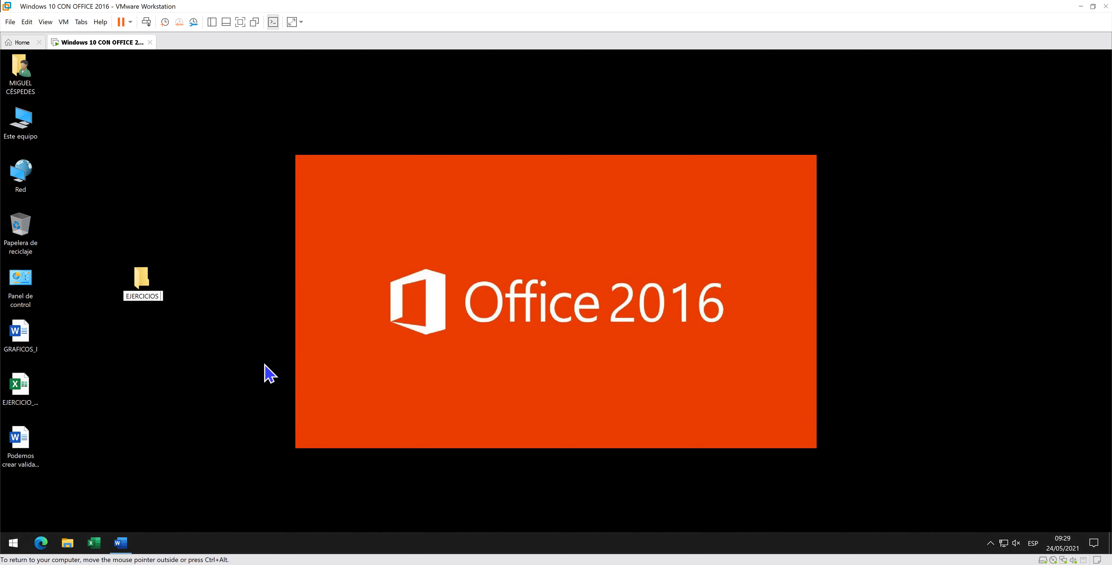
type("RACTICOS")
key("Return")
Move the three exercise files into the folder, closing Word so the move can complete.
mouse_move(90, 477)
left_mouse_down()
mouse_move(26, 335)
mouse_move(152, 289)
left_mouse_up()
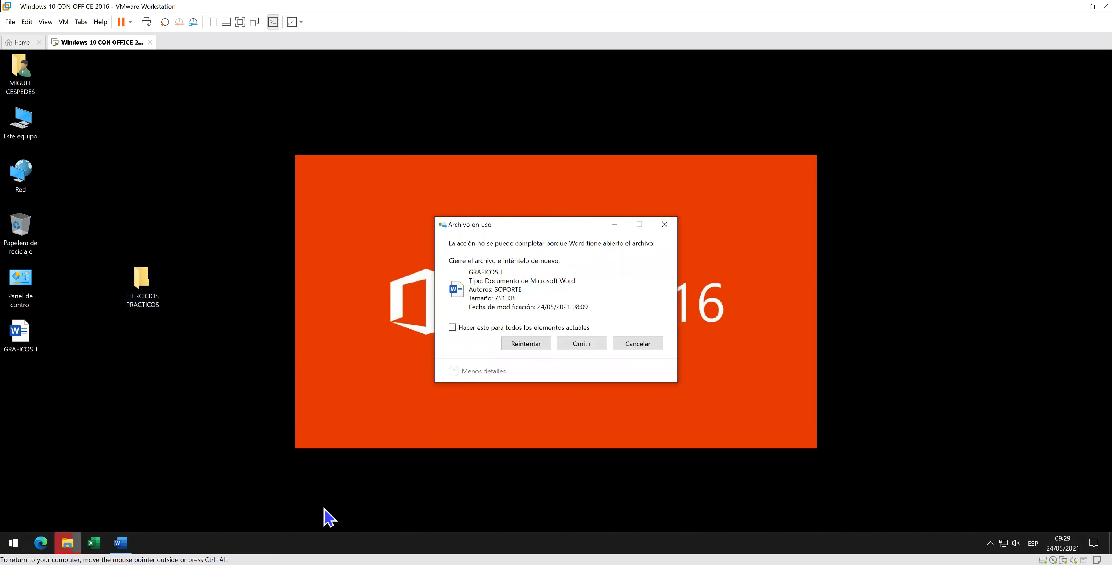
right_click(127, 538)
left_click(126, 524)
left_click(524, 345)
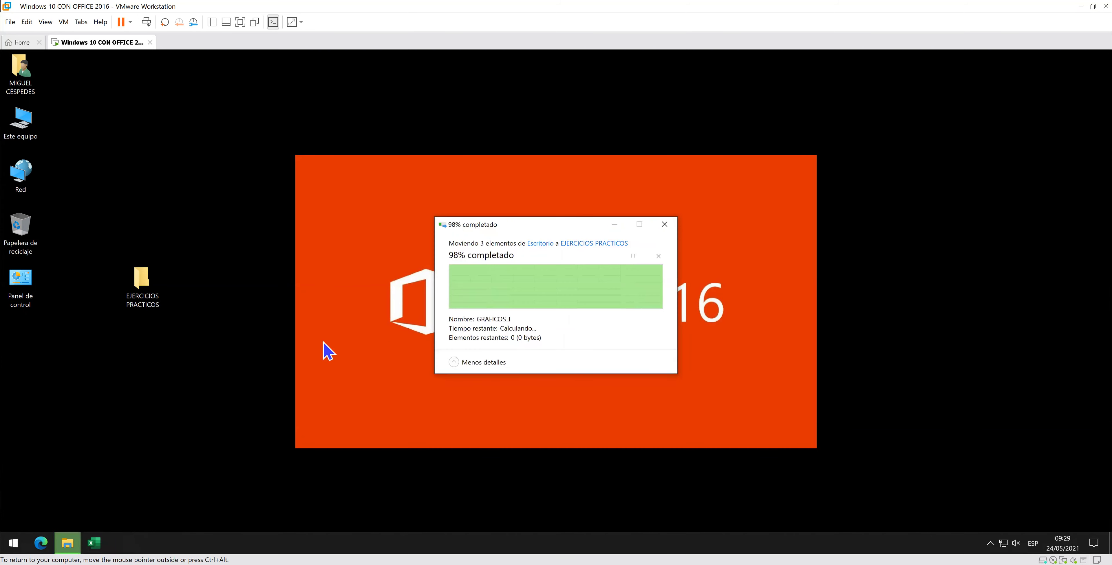
Place the EJERCICIOS PRACTICOS folder beside Panel de control and cut it.
left_click_drag(143, 283, 27, 339)
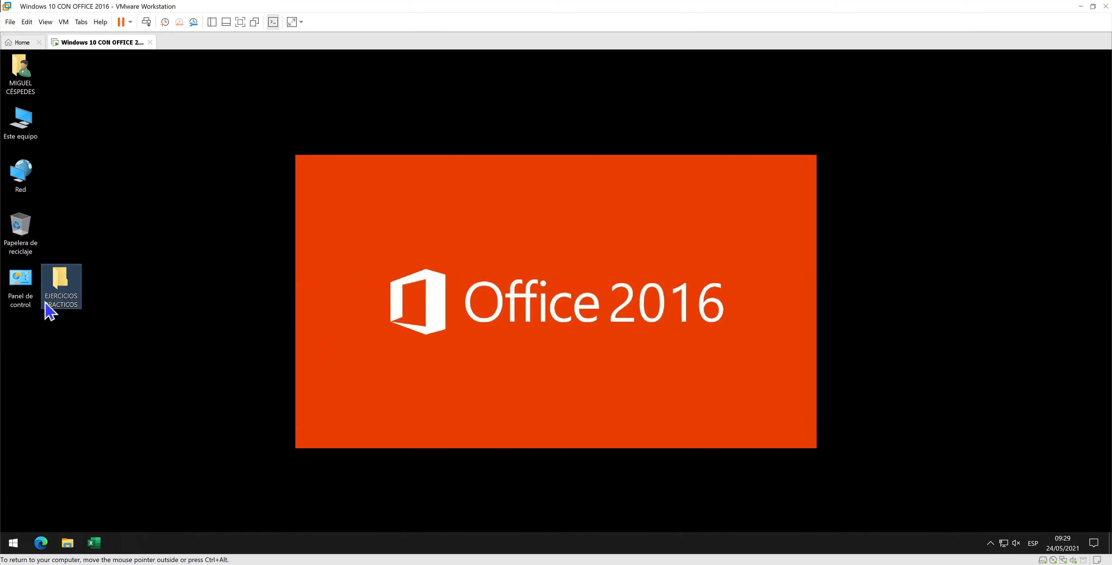
right_click(58, 291)
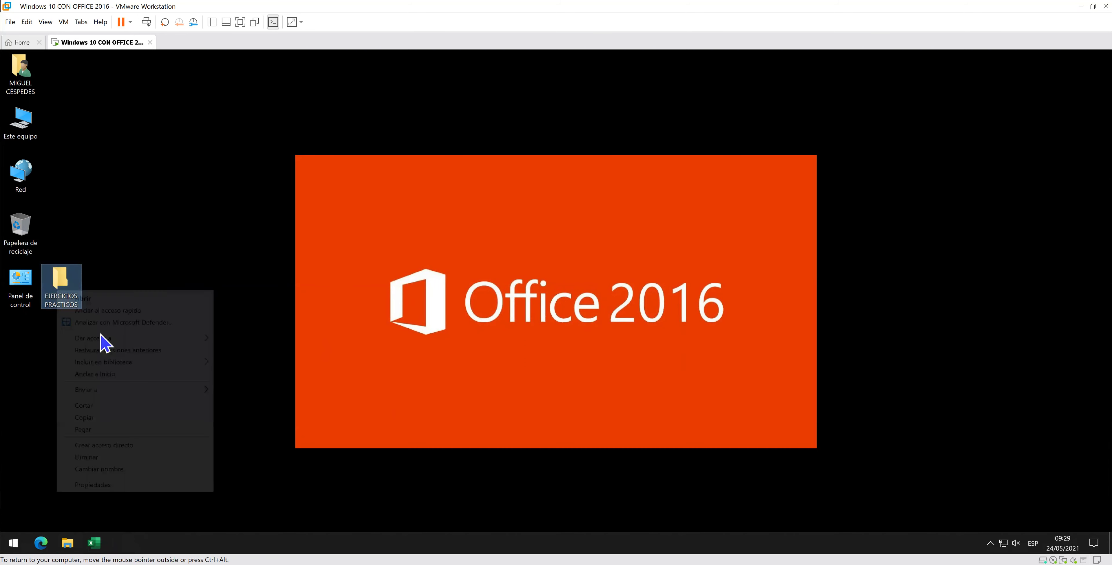
left_click(116, 405)
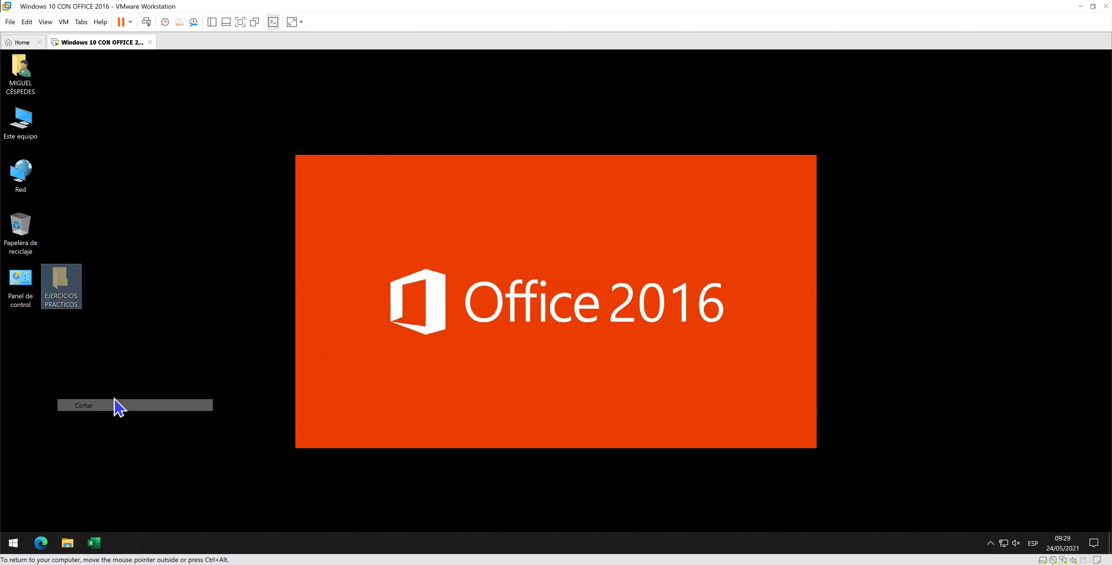
Paste the folder into D: > EXCEL_TALLER_LUNES MARTES MIERCOLES > CLASE_EXCEL INTERMEDIO.
left_click(29, 128)
double_click(31, 133)
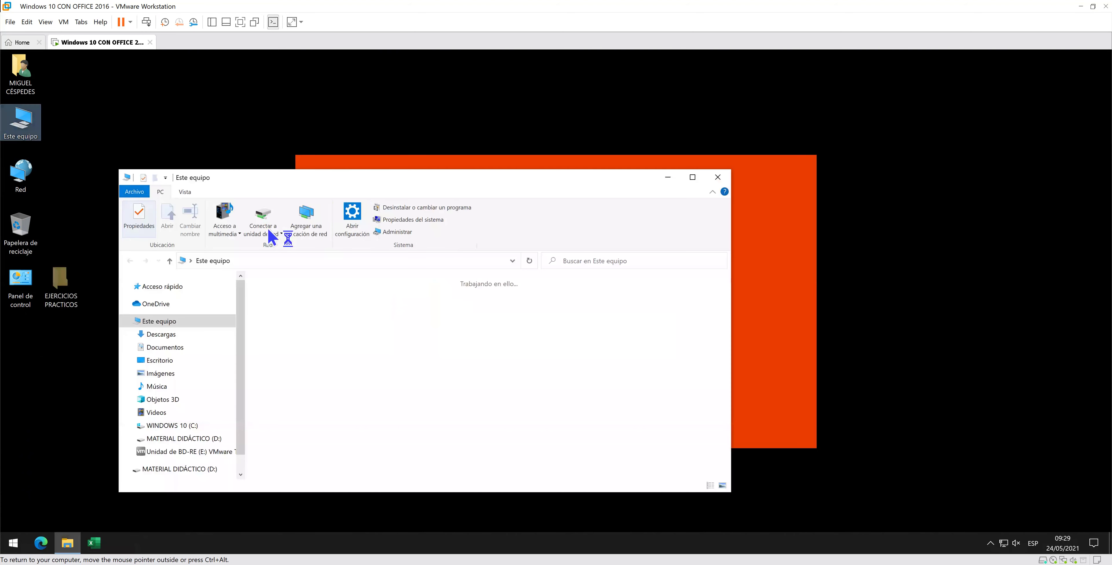
double_click(381, 191)
double_click(383, 194)
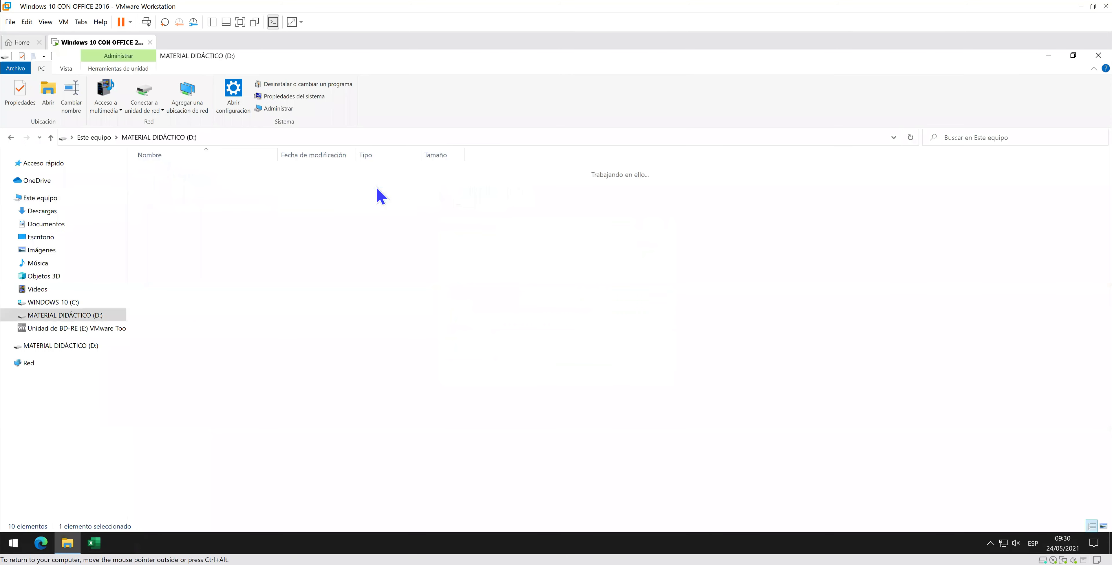
double_click(291, 173)
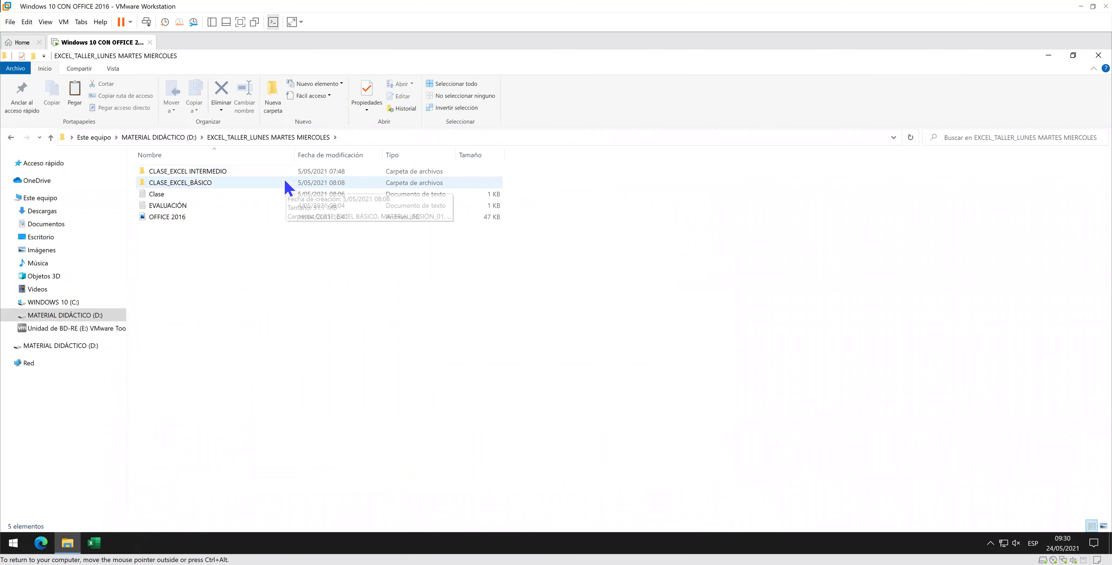
double_click(277, 176)
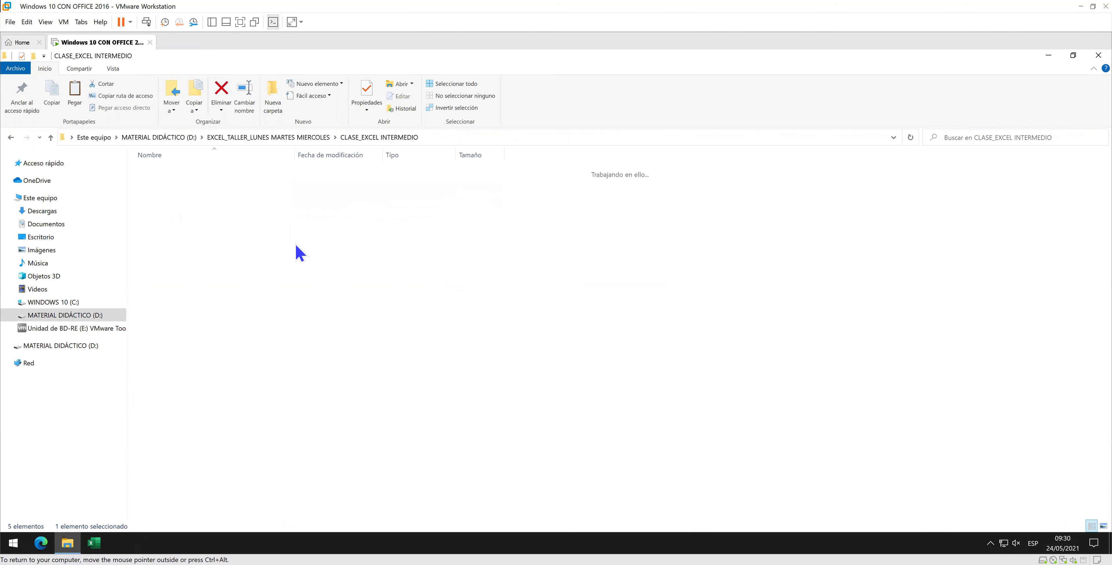
right_click(305, 283)
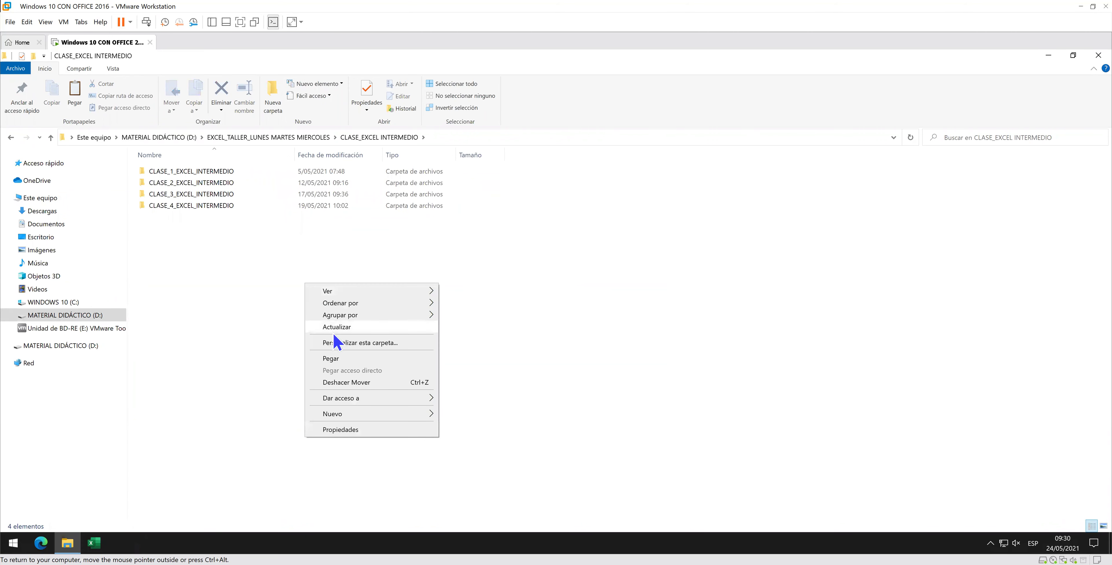
left_click(339, 360)
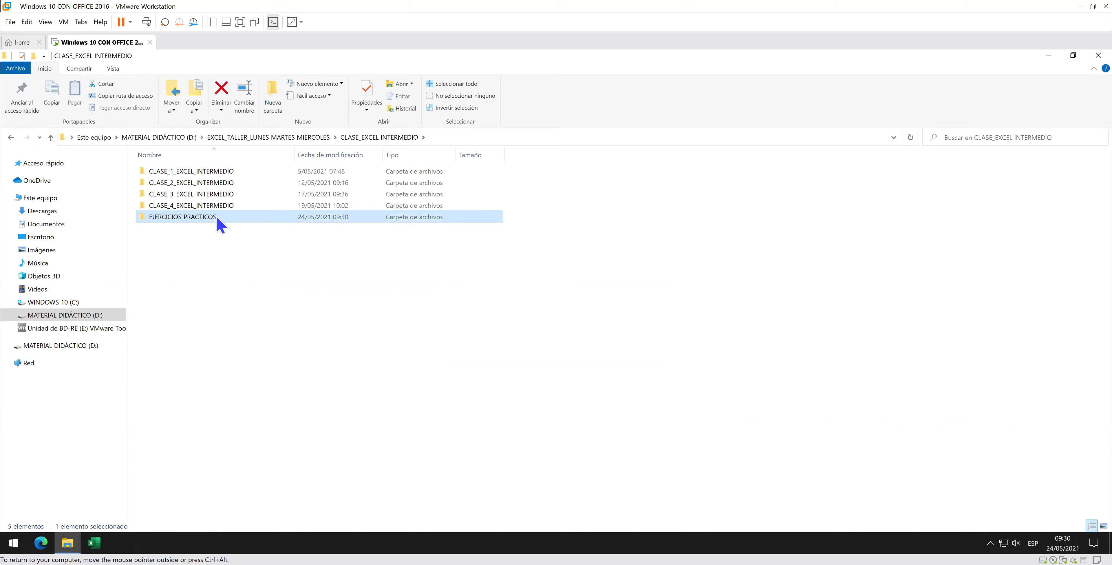
Open EJERCICIOS PRACTICOS and launch its data validation Word document.
double_click(217, 218)
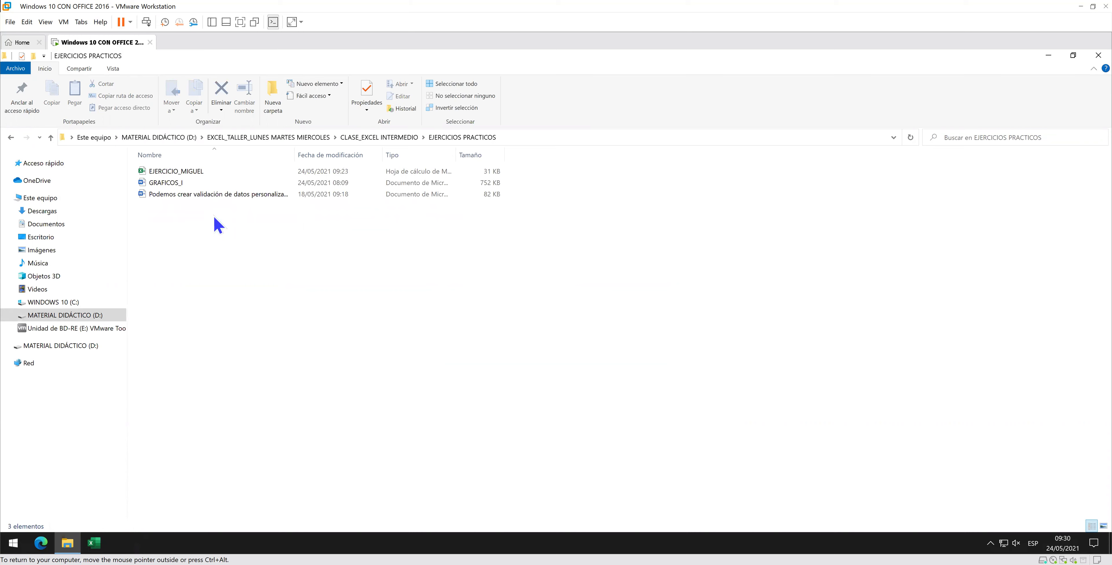
left_click(212, 195)
double_click(214, 195)
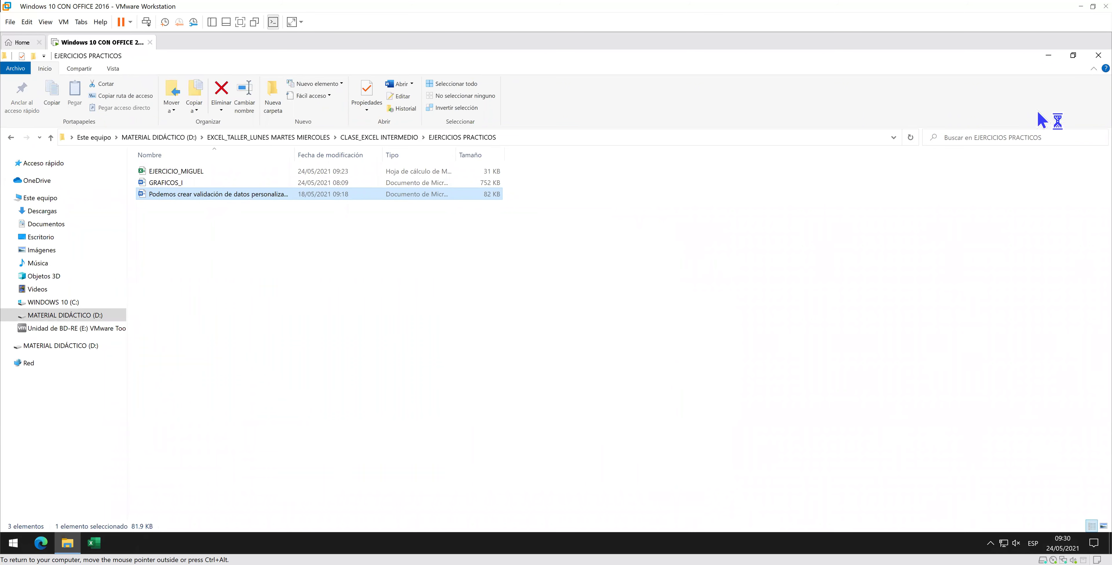
Close File Explorer and collapse Word's ribbon to enlarge the guide page.
left_click(1097, 56)
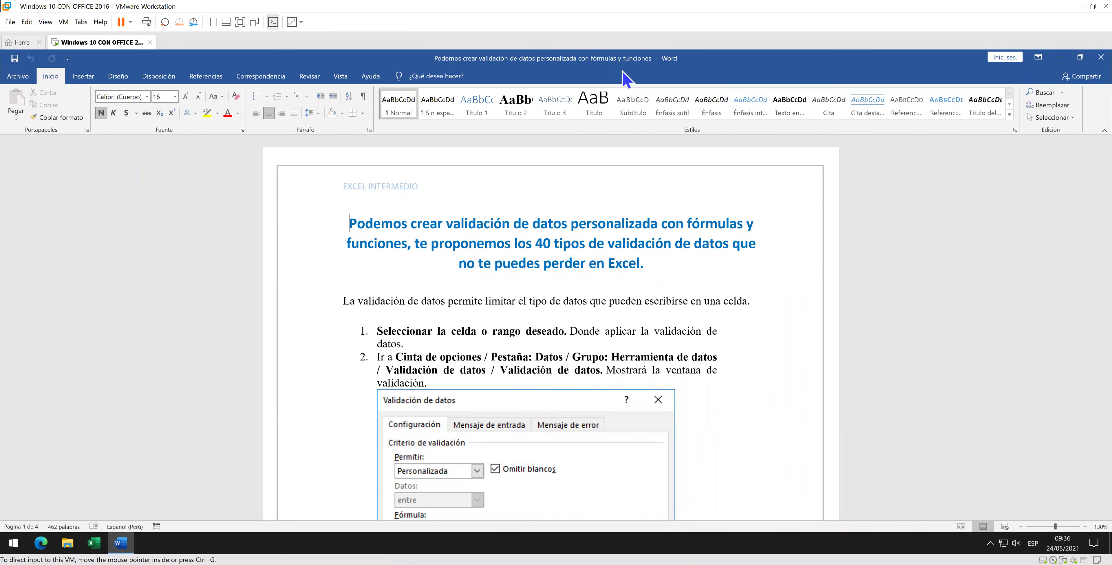
scroll(786, 216, "down", 1)
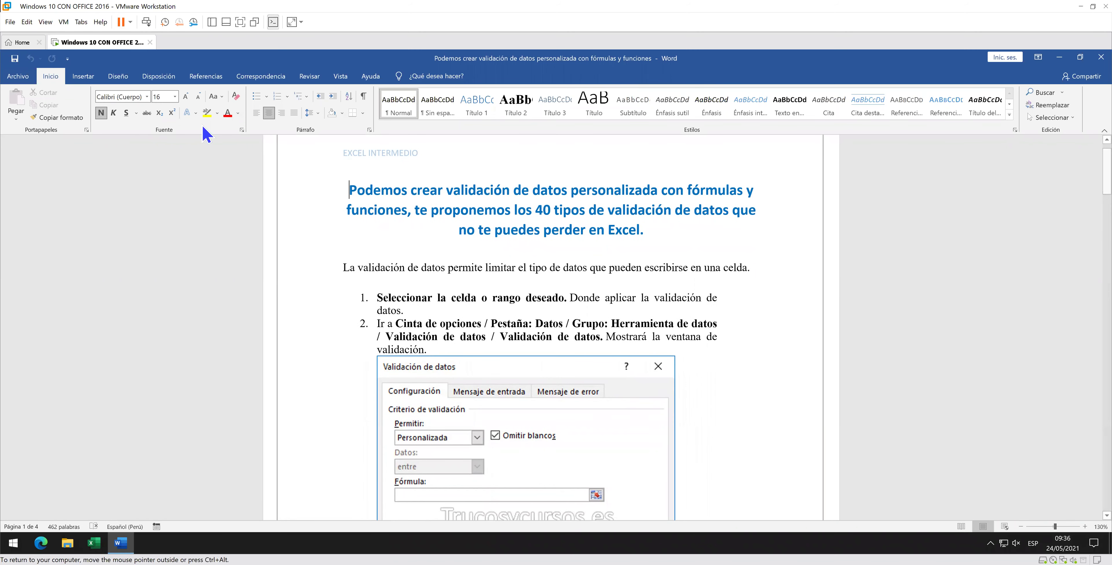
double_click(51, 77)
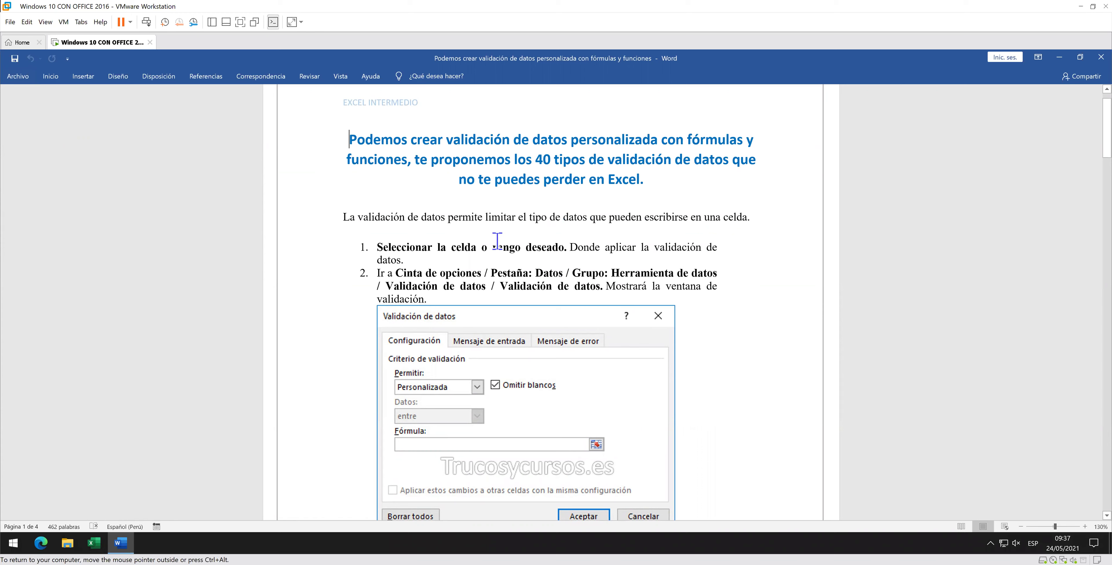
Highlight 'rango deseado' in step 1, then scroll to the TEXTO formulas like =ESTEXTO(A1).
left_click_drag(494, 244, 544, 248)
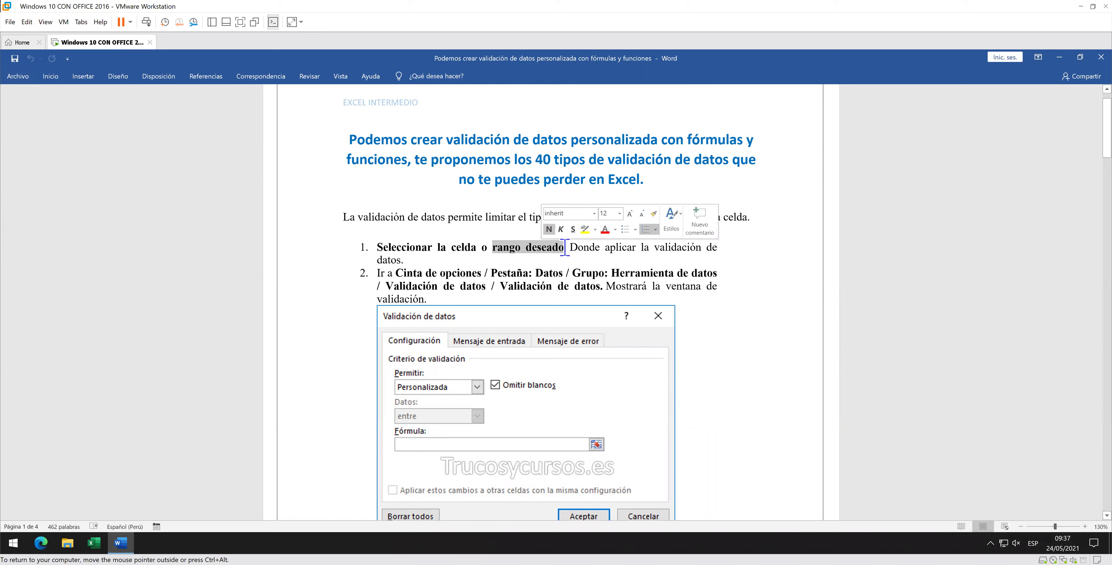
left_click(465, 258)
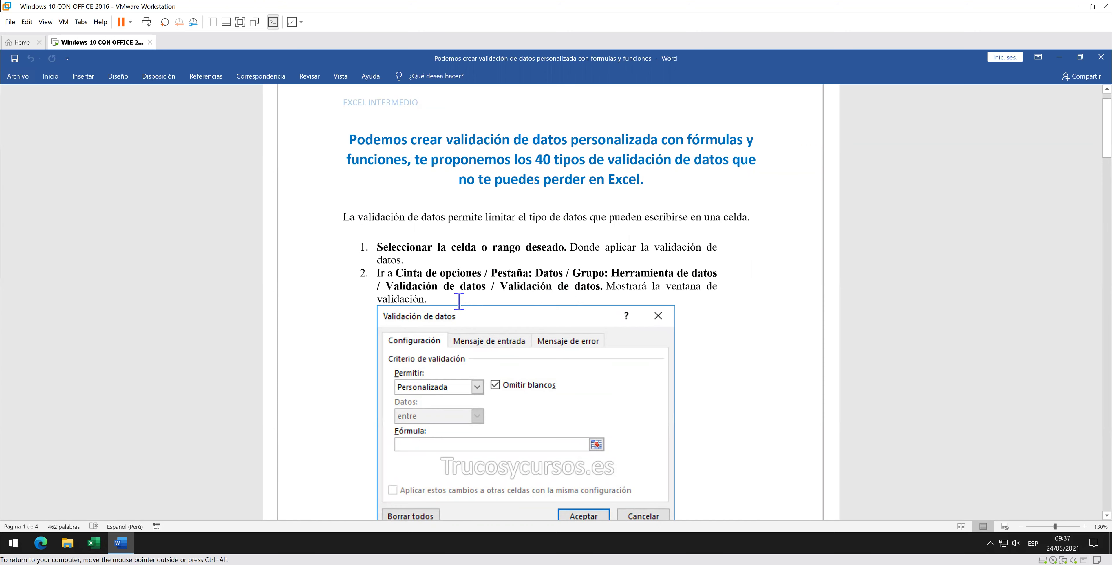
scroll(702, 287, "down", 2)
scroll(702, 287, "down", 2)
scroll(699, 285, "down", 1)
scroll(696, 282, "down", 3)
scroll(696, 283, "down", 2)
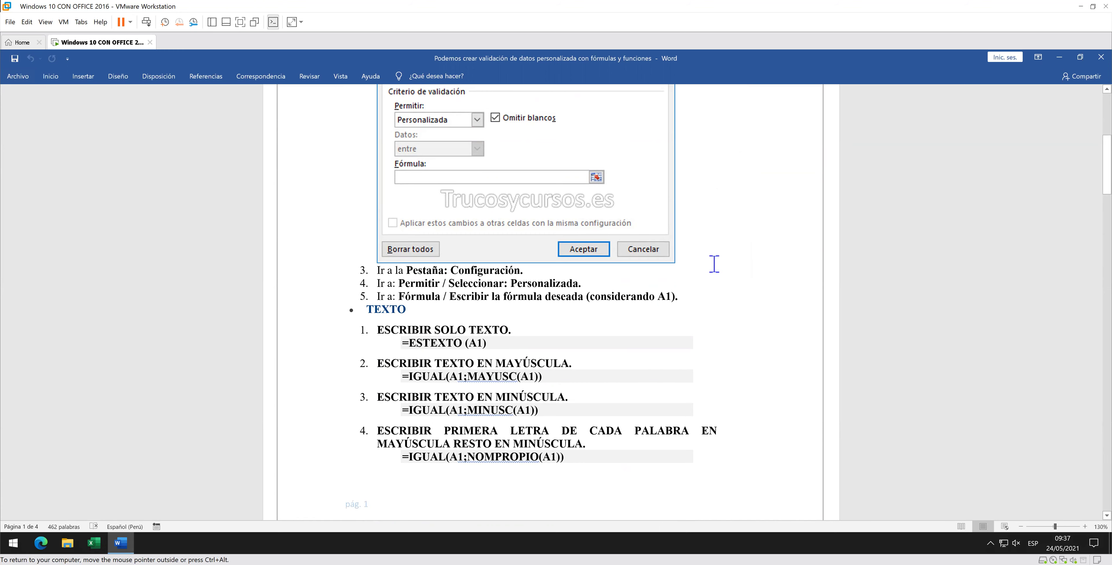
Minimize the Word guide, open a blank Excel workbook and zoom the sheet to 310%.
left_click(1066, 56)
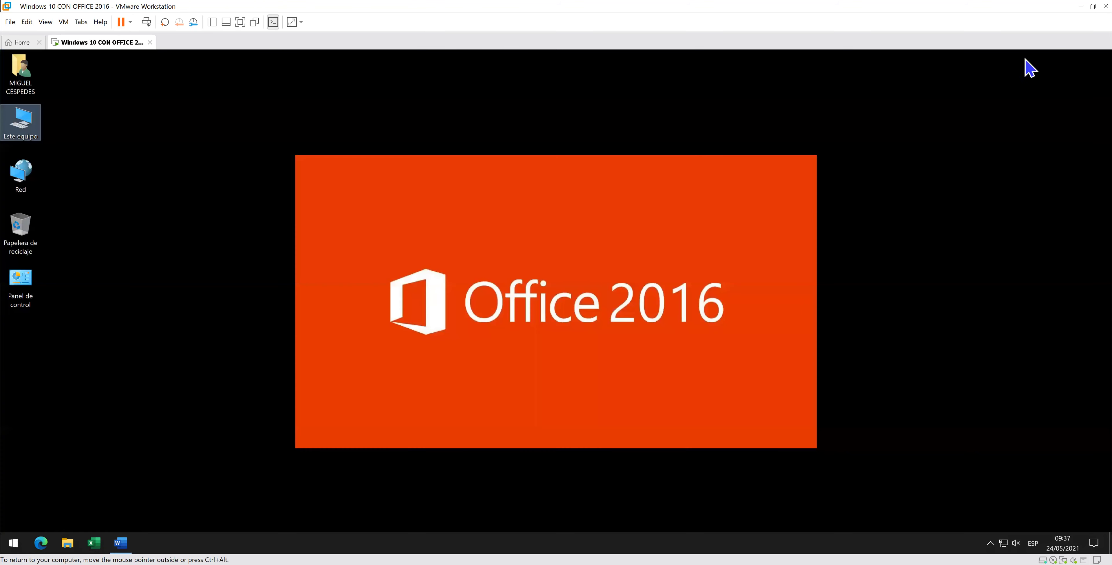
left_click(93, 540)
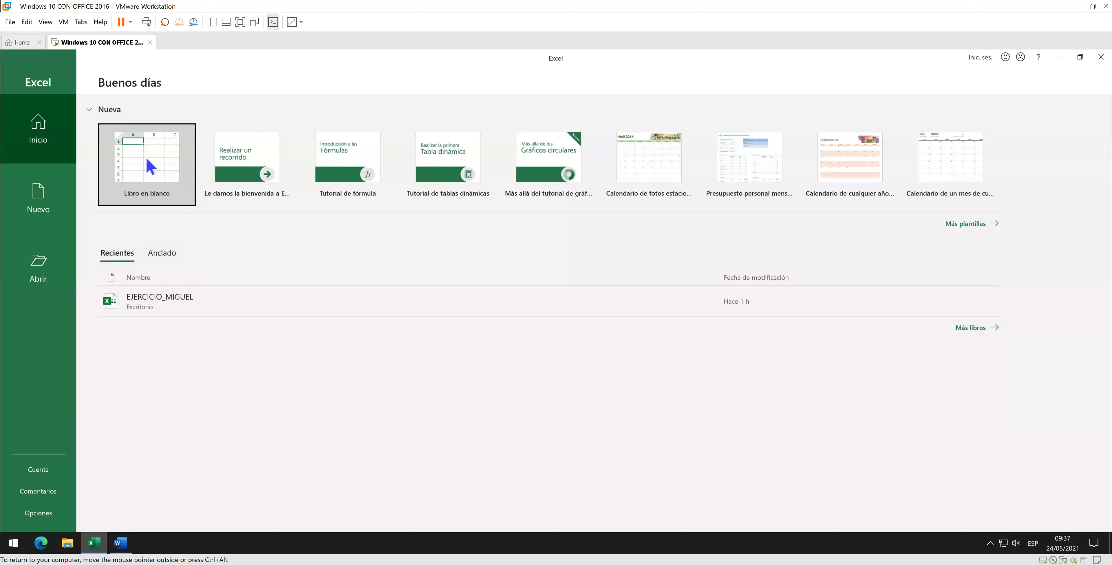
left_click(150, 166)
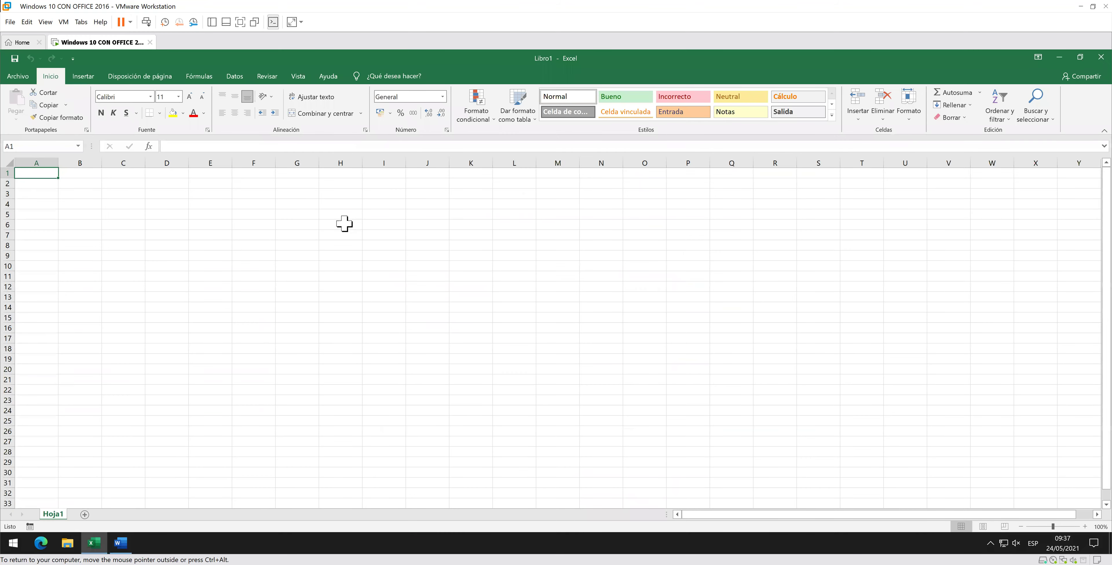
scroll(158, 262, "up", 2, "ctrl")
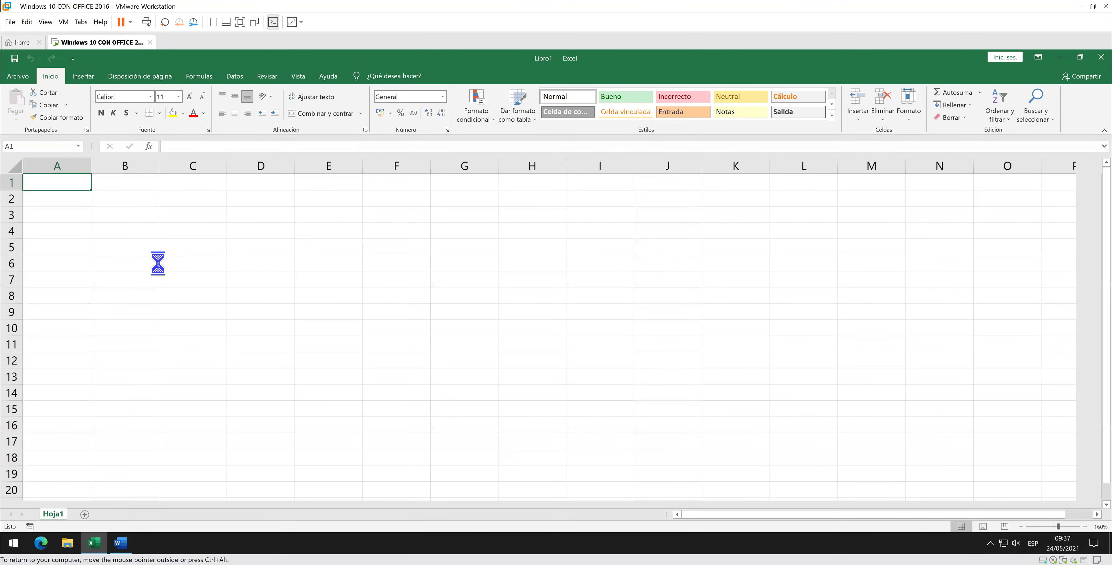
scroll(159, 265, "up", 9, "ctrl")
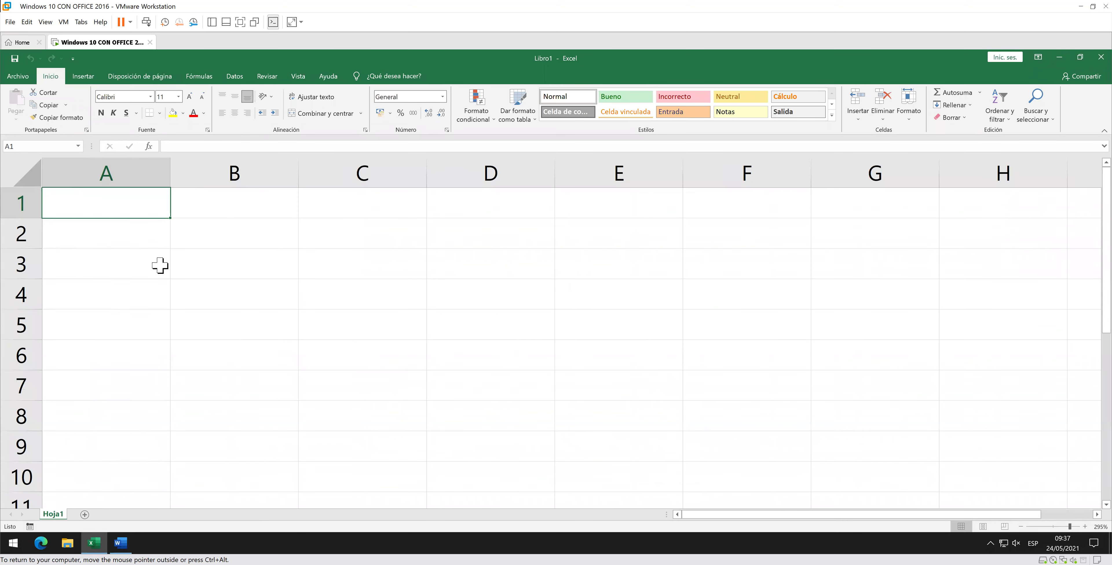
scroll(160, 265, "up", 1, "ctrl")
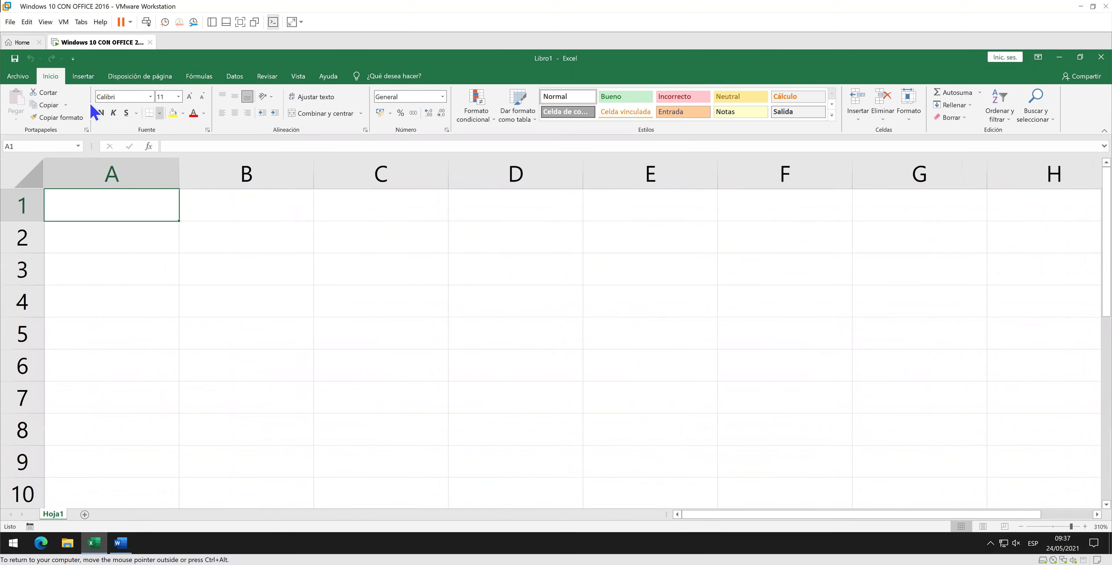
In Guardar como, clear the unpinned recent folders from the list.
left_click(15, 58)
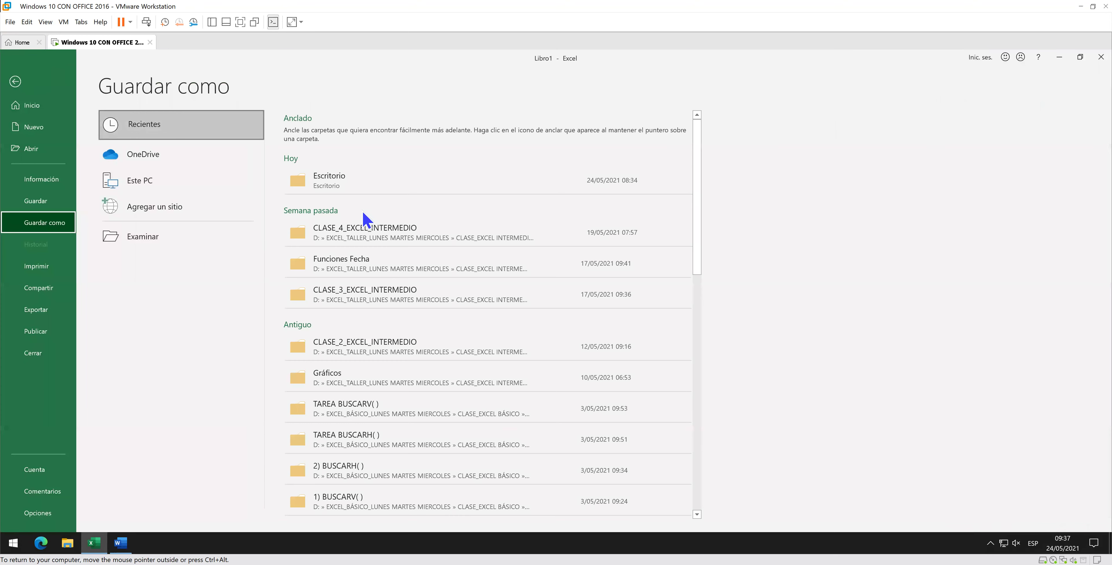
right_click(582, 242)
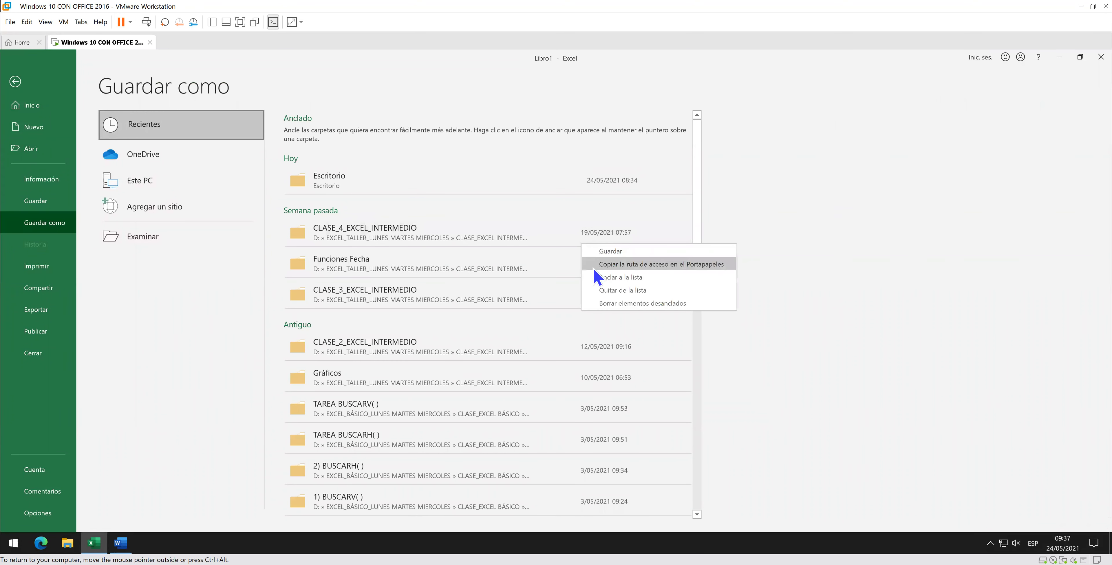
left_click(612, 304)
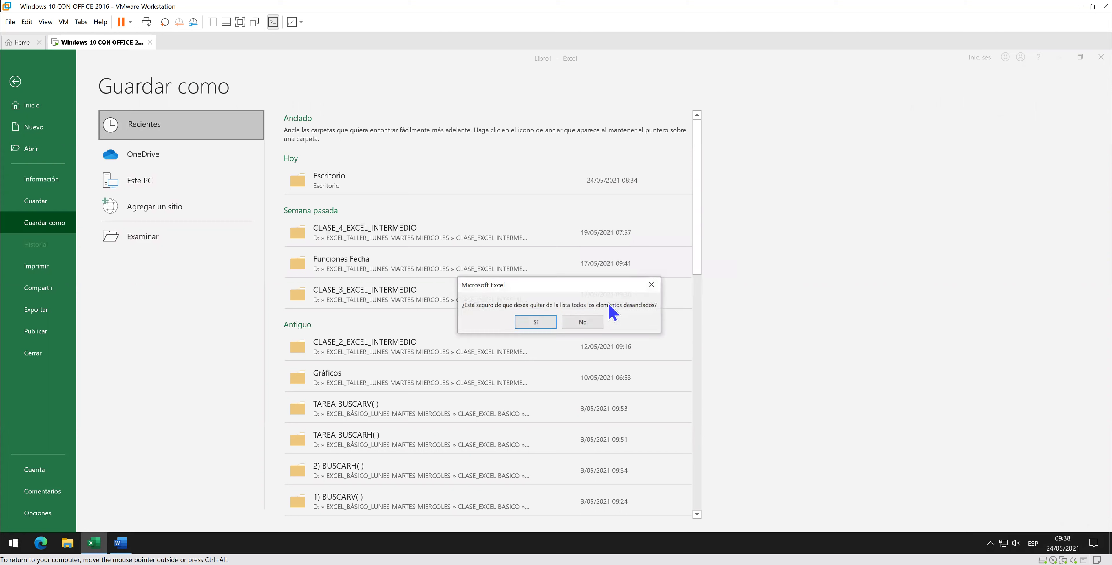
left_click(534, 323)
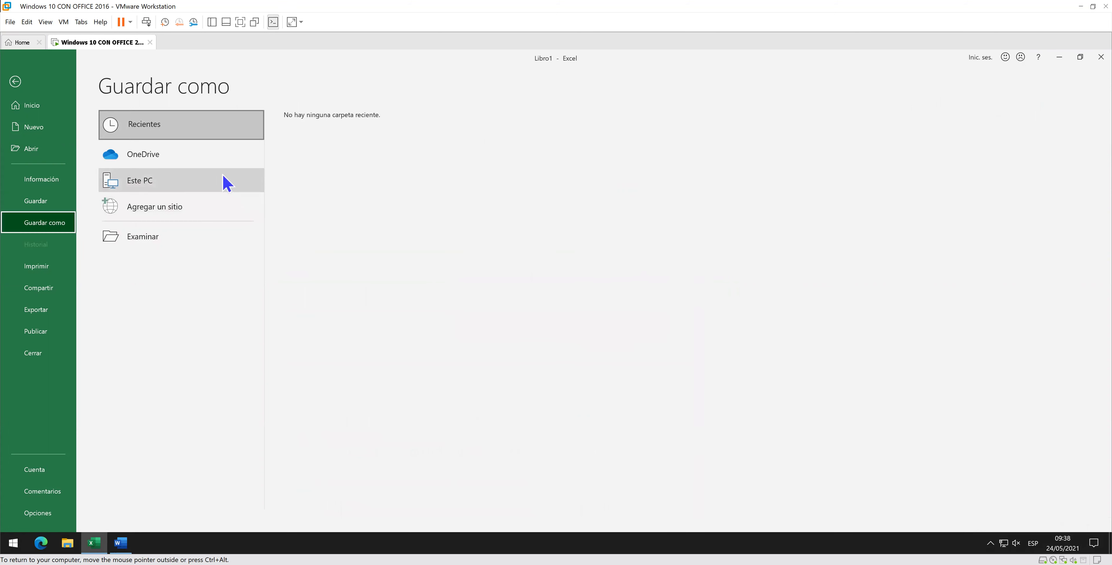
Save the workbook to the Escritorio as '40 VALIDACIONES DE DATOS CON FORMULAS Y FUNCIONES'.
left_click(195, 238)
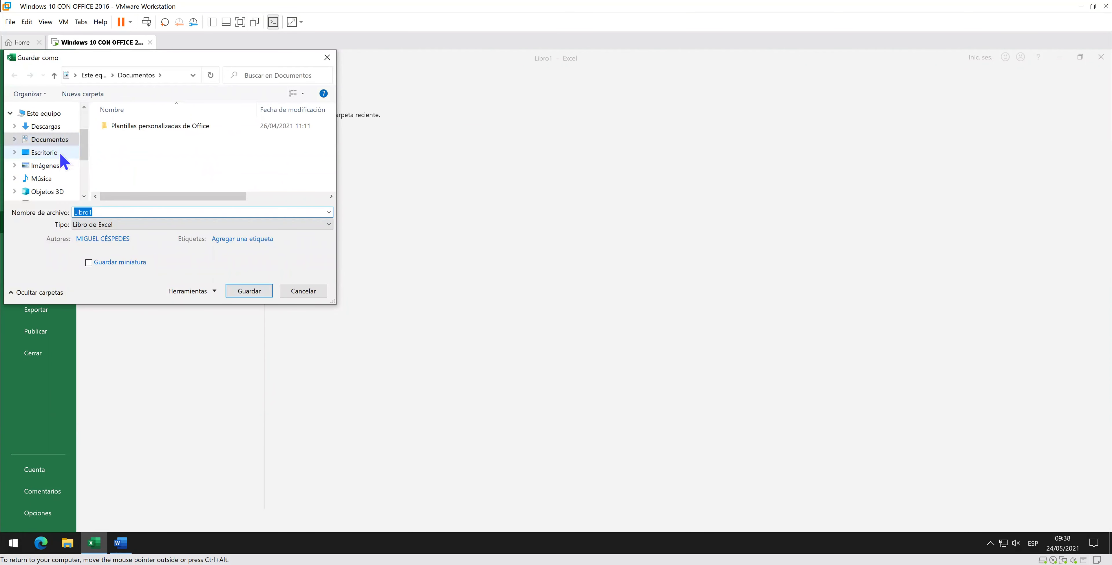
left_click(63, 155)
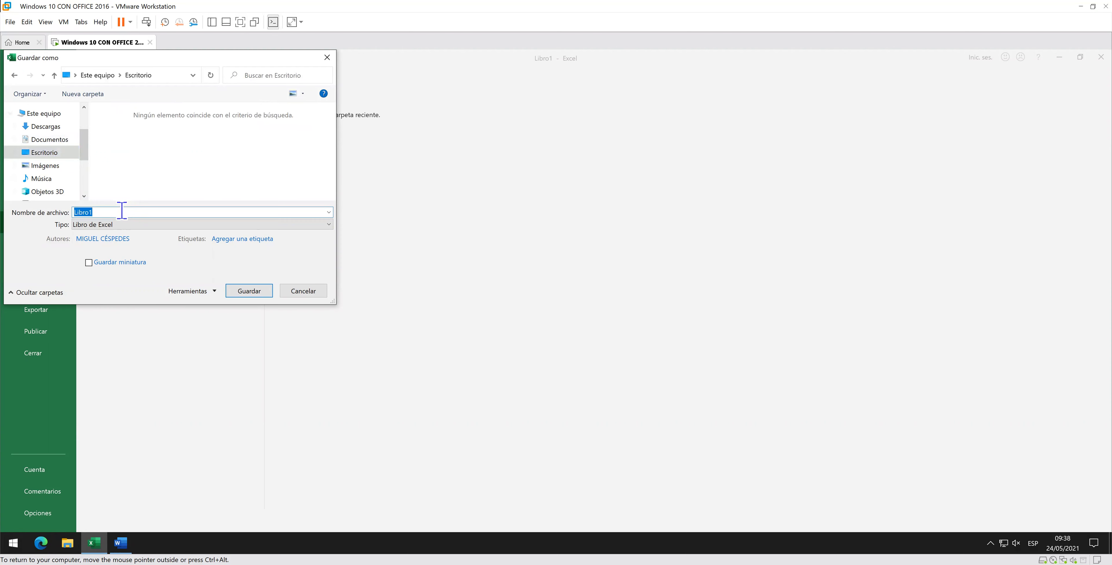
type("4")
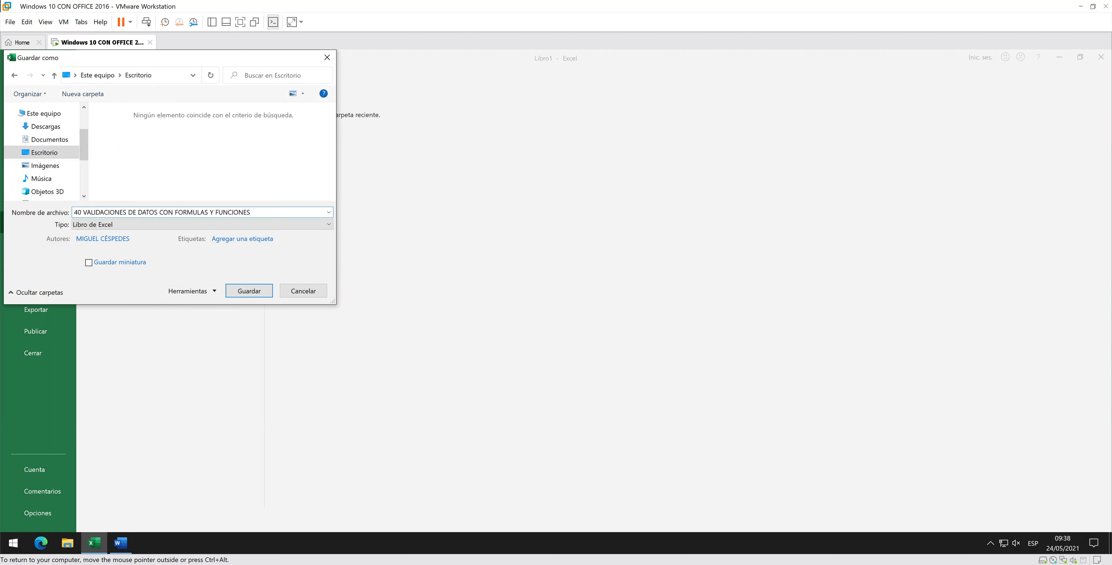
key("Return")
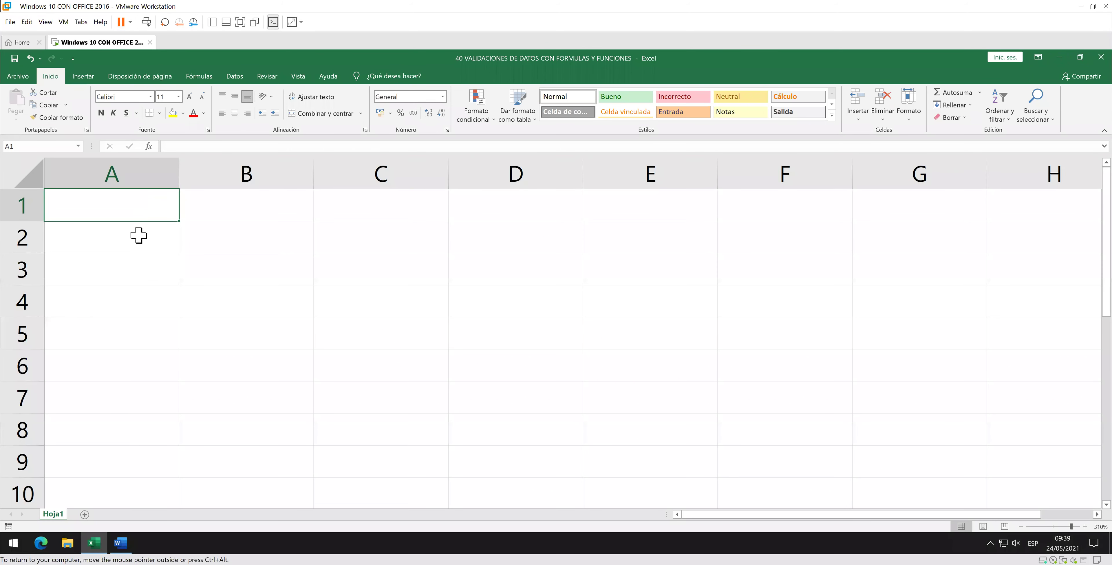
Select A1:A5 and open the Validación de datos dialog, moving it near the cells.
left_click_drag(144, 204, 139, 332)
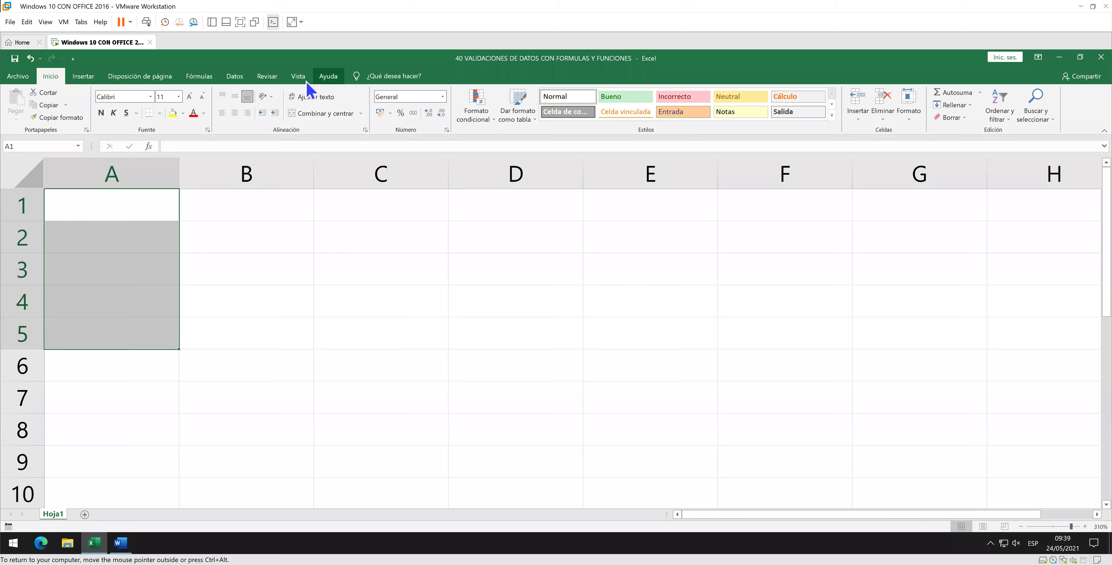
left_click(245, 79)
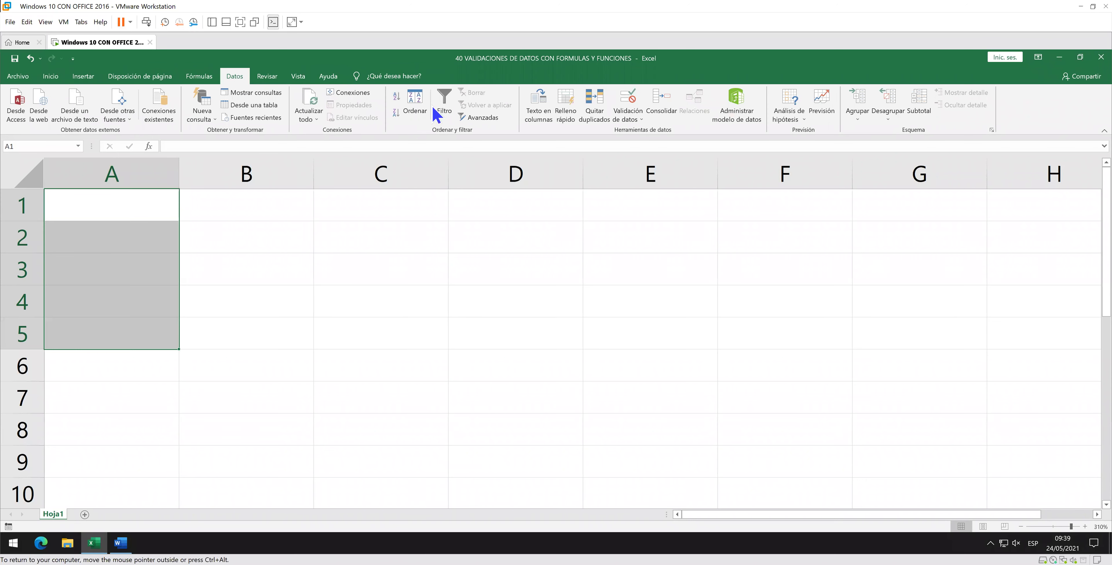
left_click(640, 120)
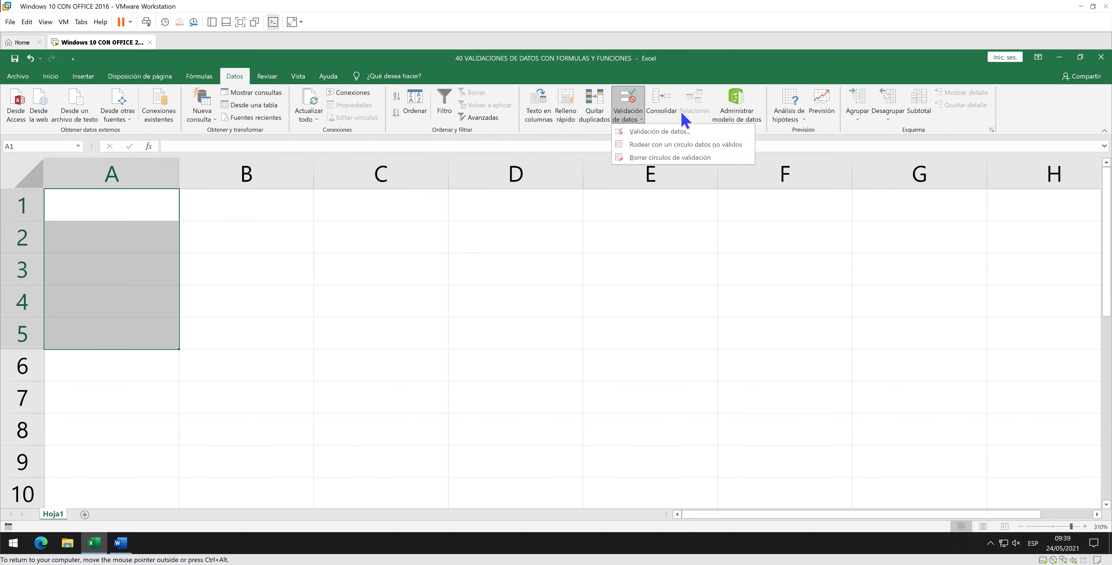
left_click(790, 68)
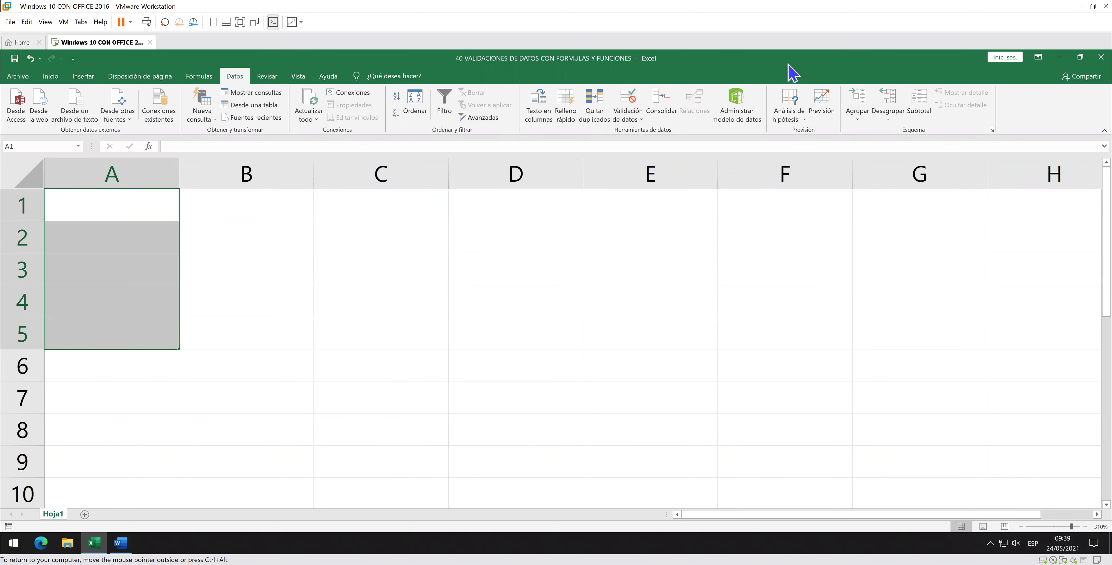
left_click(638, 117)
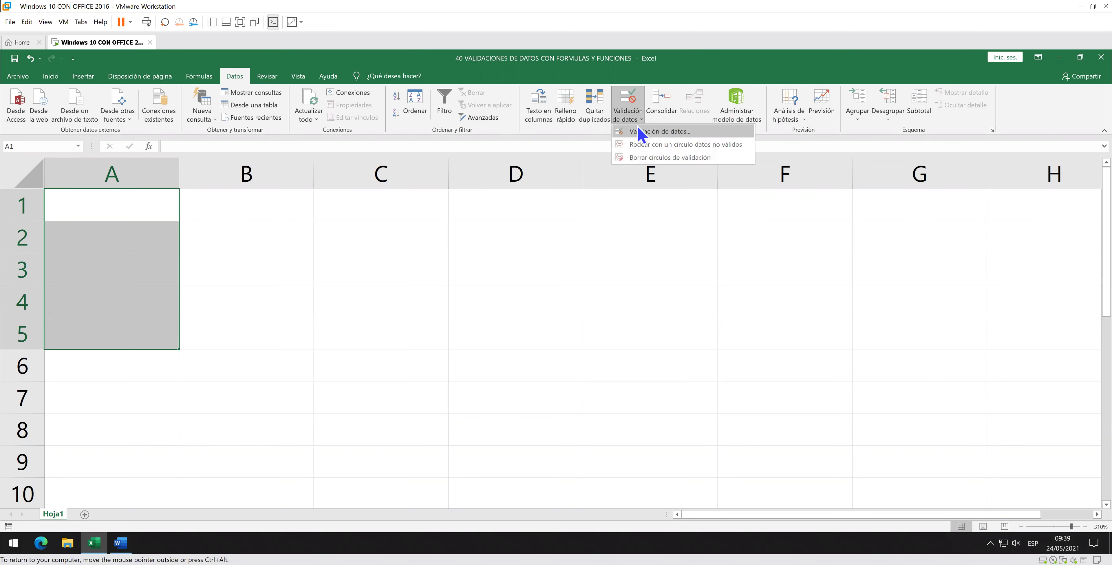
left_click(639, 128)
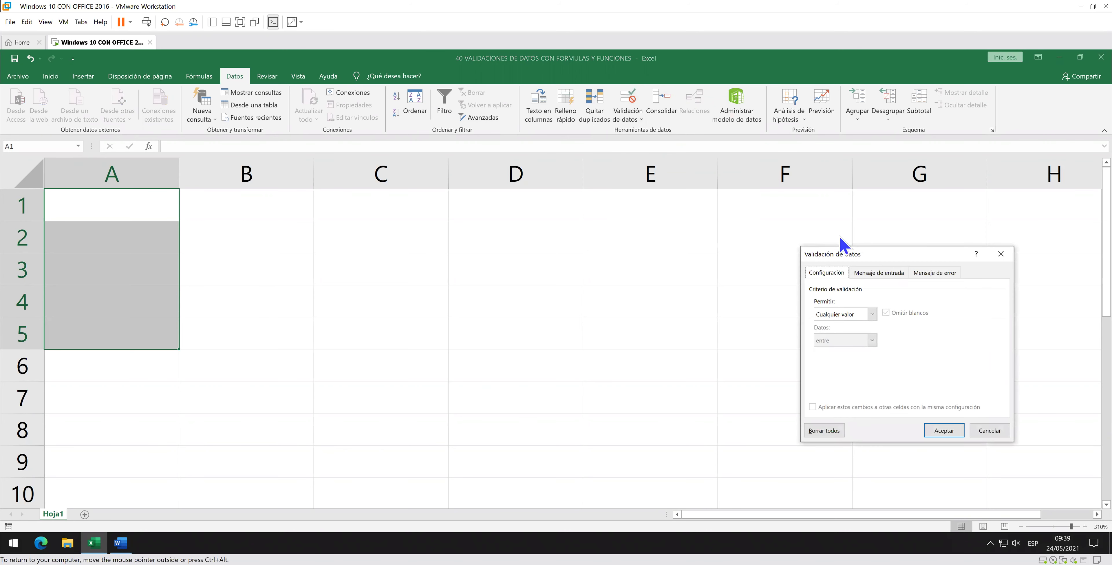
mouse_move(829, 253)
left_mouse_down()
mouse_move(528, 200)
mouse_move(463, 200)
left_mouse_up()
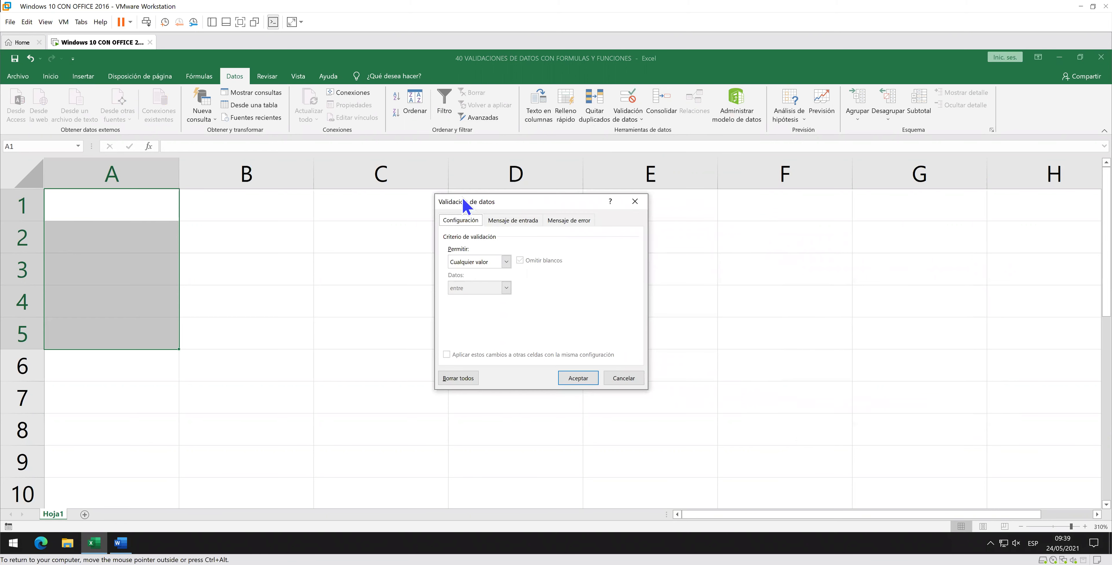
Set a Personalizada rule with formula =ESTEXTO(A1:A5), apply it, and reselect A1:A5.
left_click(506, 261)
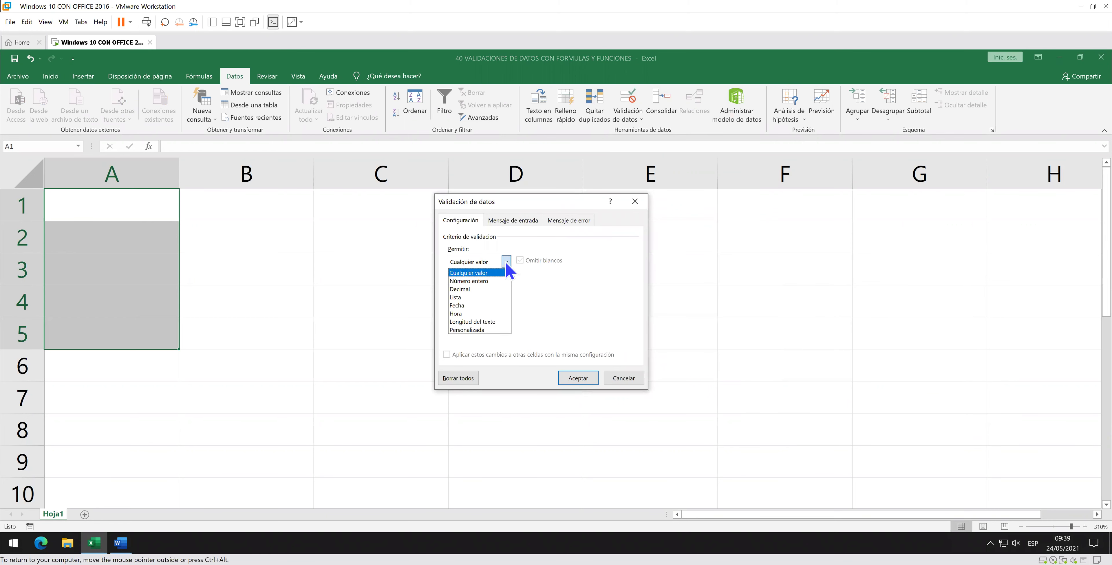
left_click(493, 330)
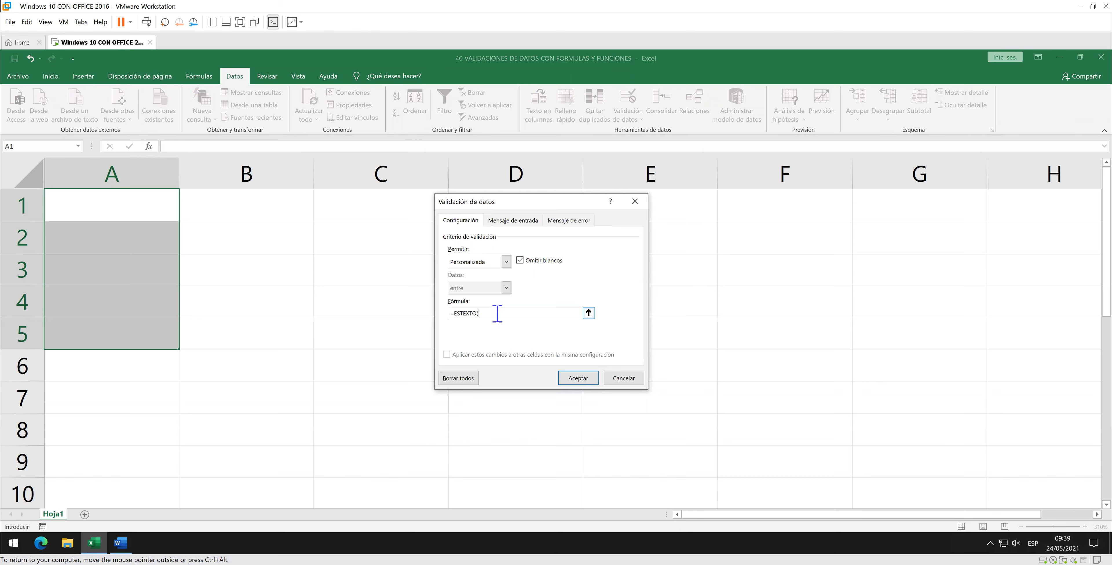
type("=ESTEXTO(")
left_click_drag(161, 210, 151, 336)
left_click(544, 312)
left_click(575, 382)
left_click(399, 272)
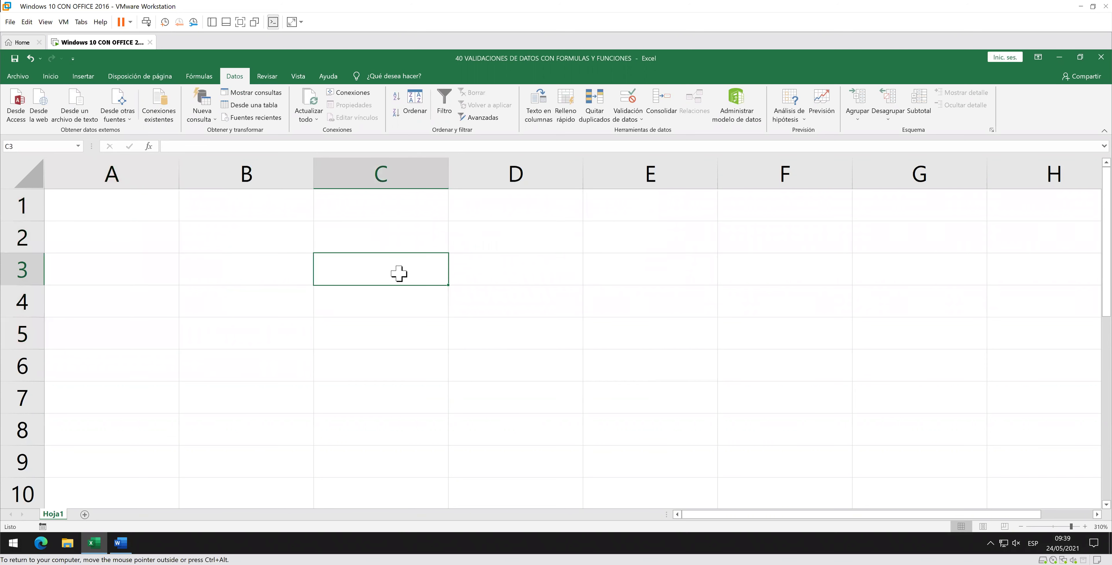
left_click_drag(156, 205, 143, 327)
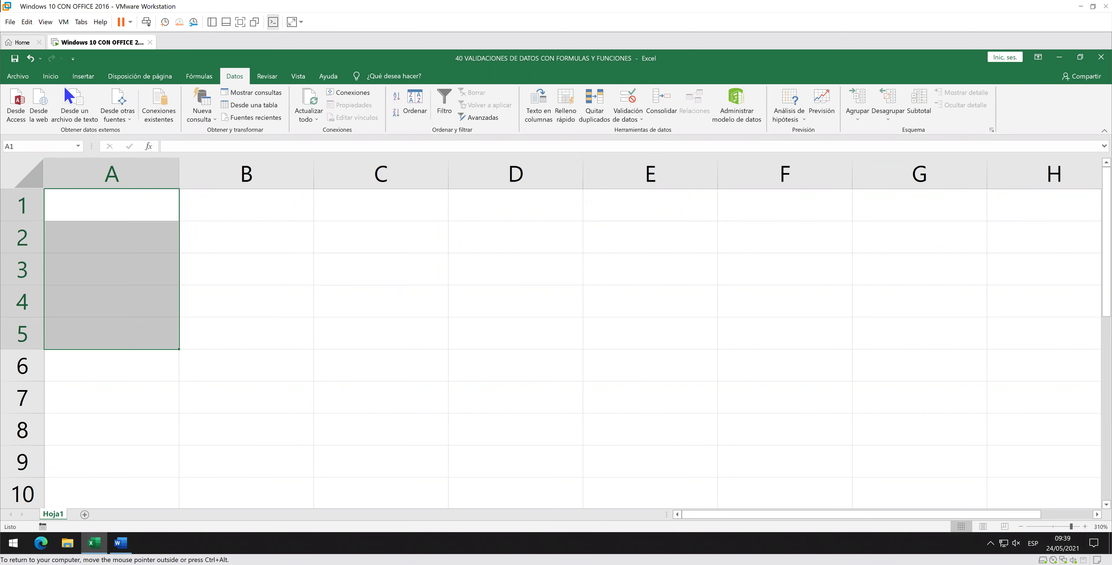
Apply Todos los bordes to every cell of A1:A5.
left_click(51, 76)
left_click(183, 113)
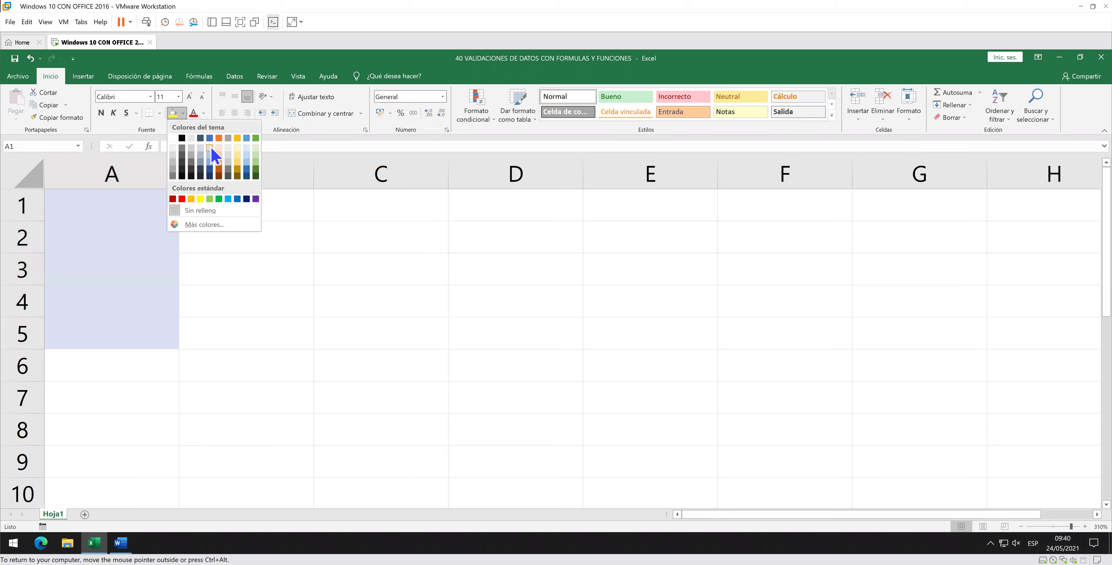
key("Escape")
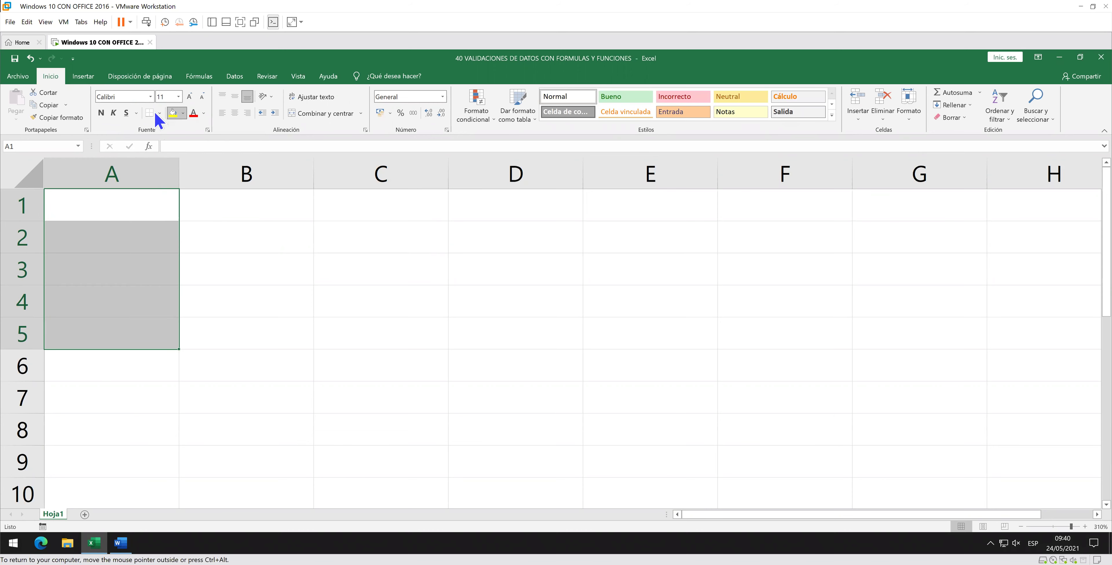
left_click(159, 113)
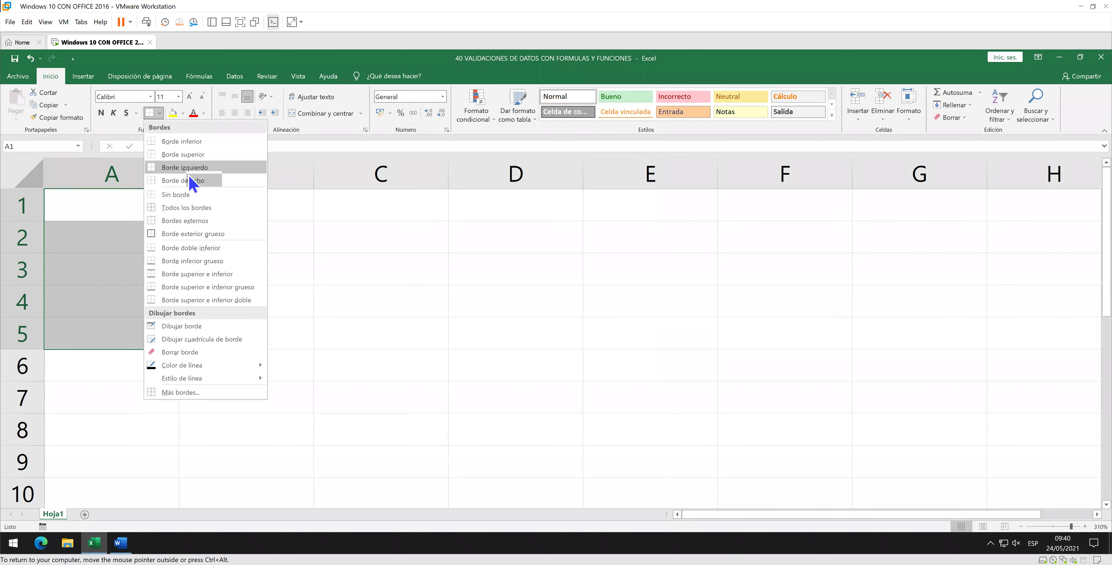
left_click(205, 211)
Merge and center B1:B5 and enter 'INGRESE TEXTO' on two lines.
left_click_drag(231, 206, 233, 331)
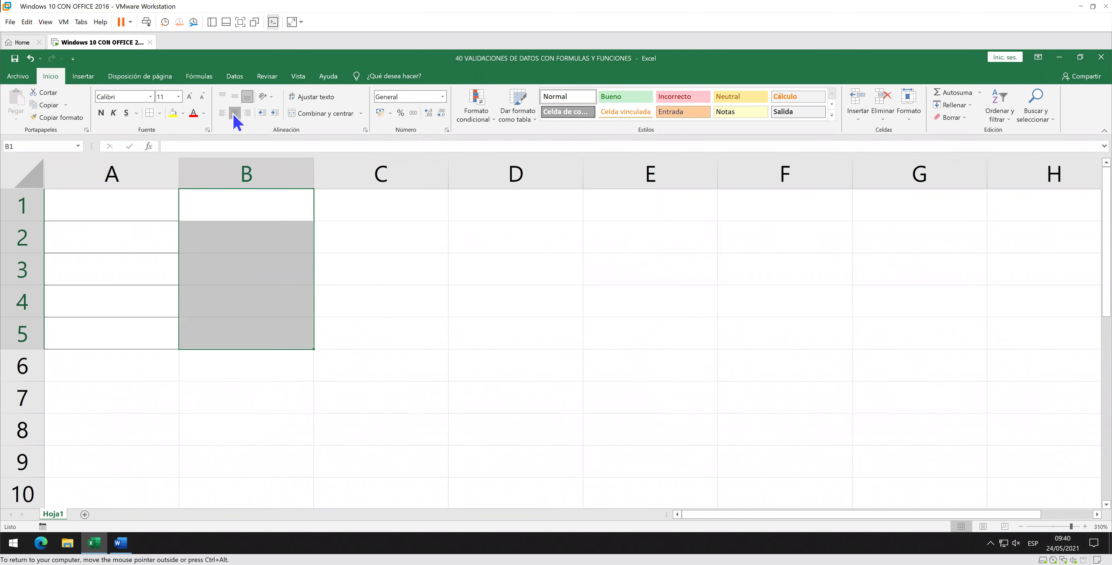
left_click(234, 96)
left_click(302, 113)
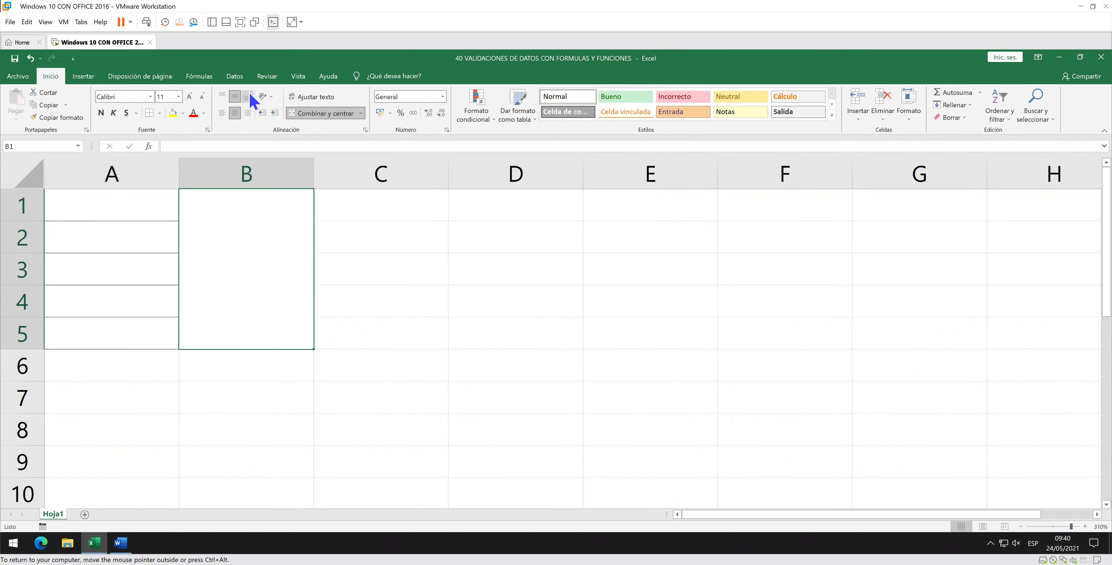
double_click(252, 240)
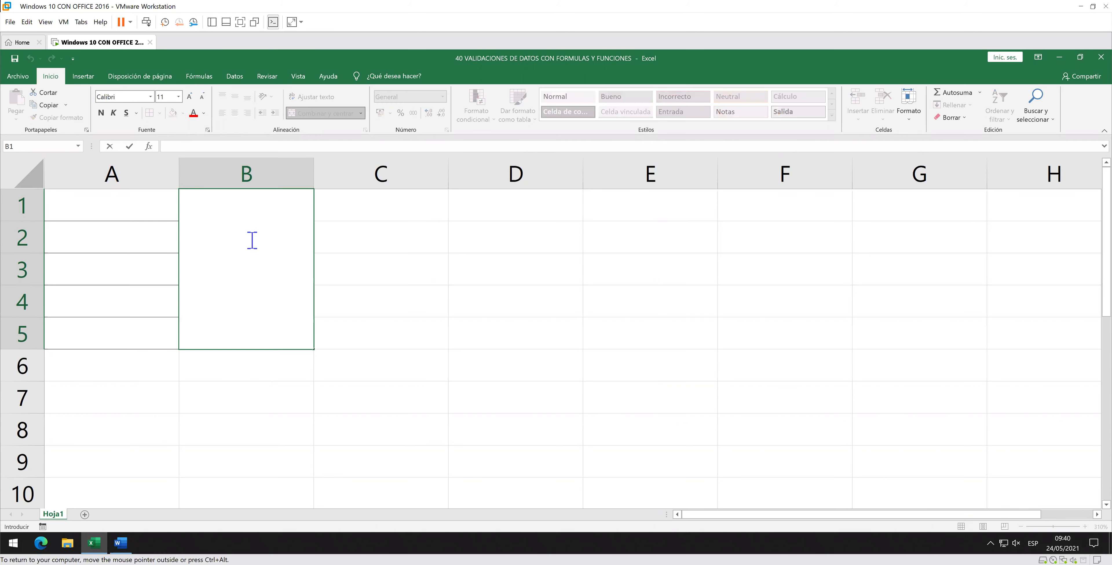
type("SOLO")
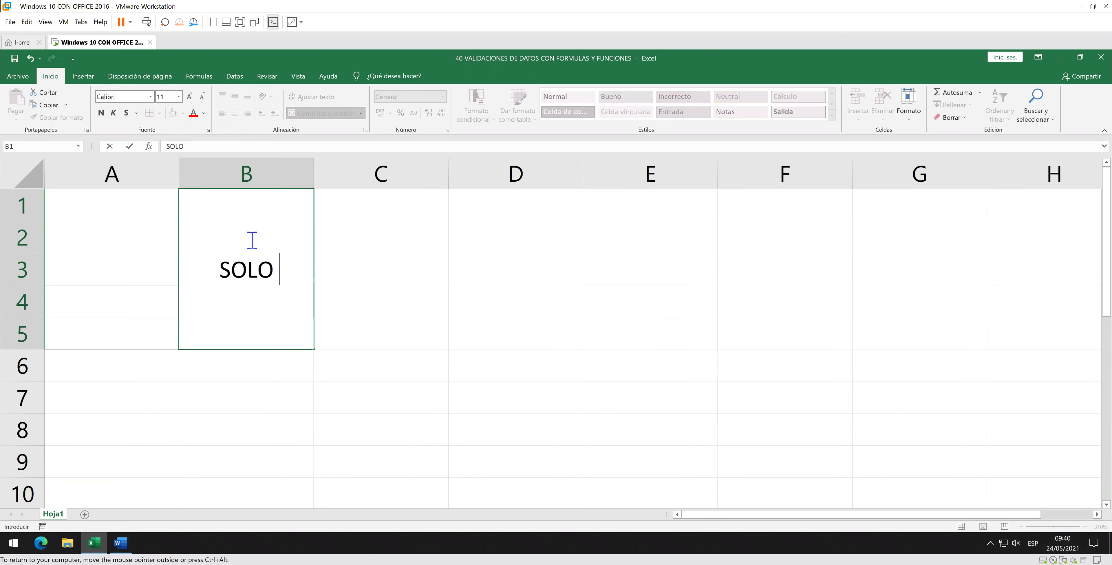
key("BackSpace")
key("BackSpace")
key("BackSpace")
key("BackSpace")
key("BackSpace")
type("INGRESE")
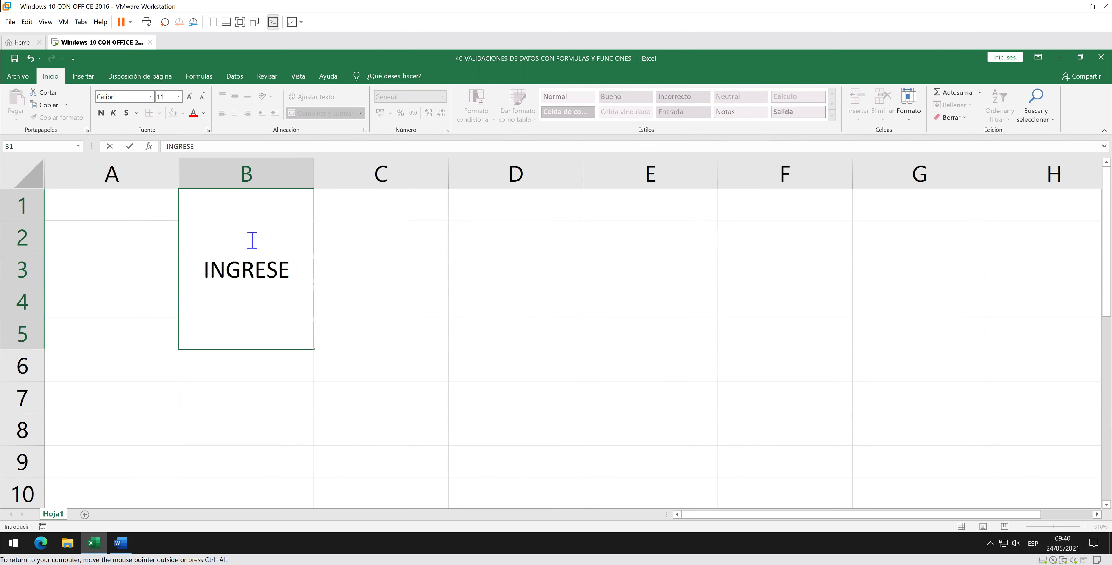
key("alt+Return")
type("TEXTO")
key("Return")
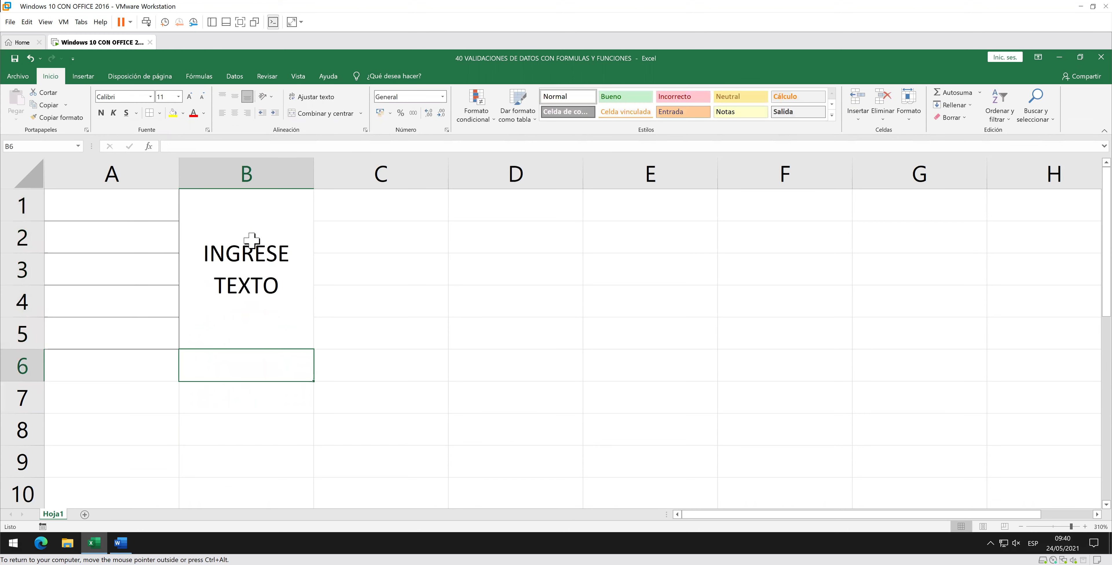
Fill the merged label cell light blue-grey, then select cell A1.
left_click(249, 241)
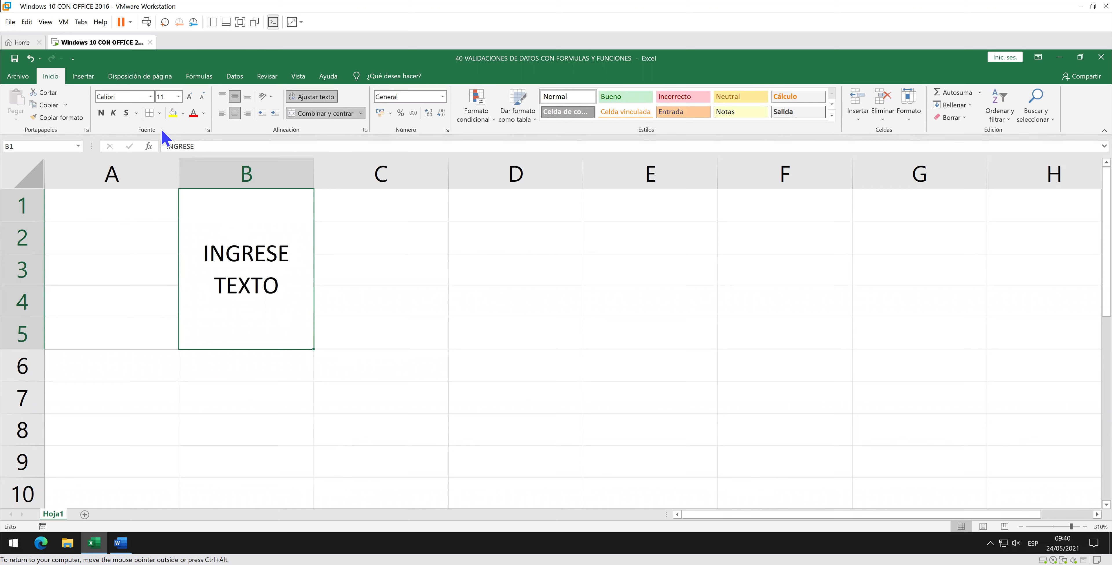
left_click(183, 113)
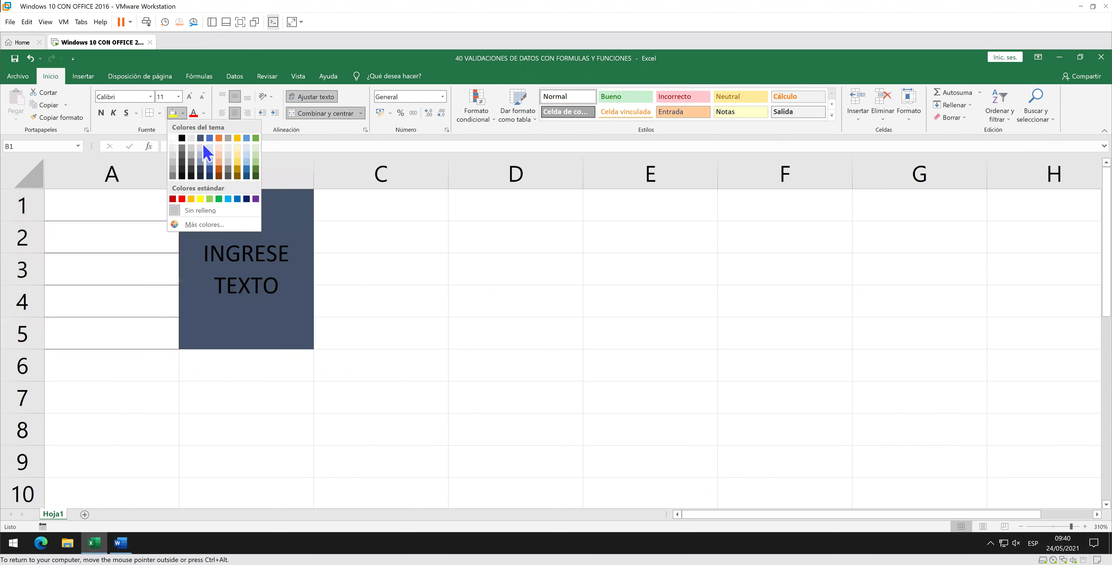
left_click(207, 147)
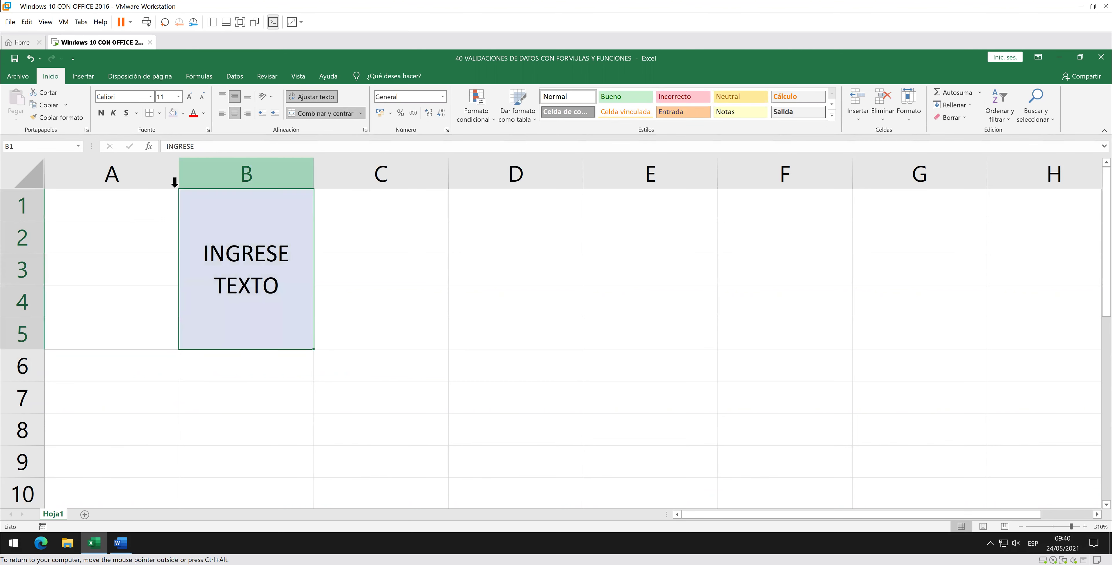
left_click(147, 195)
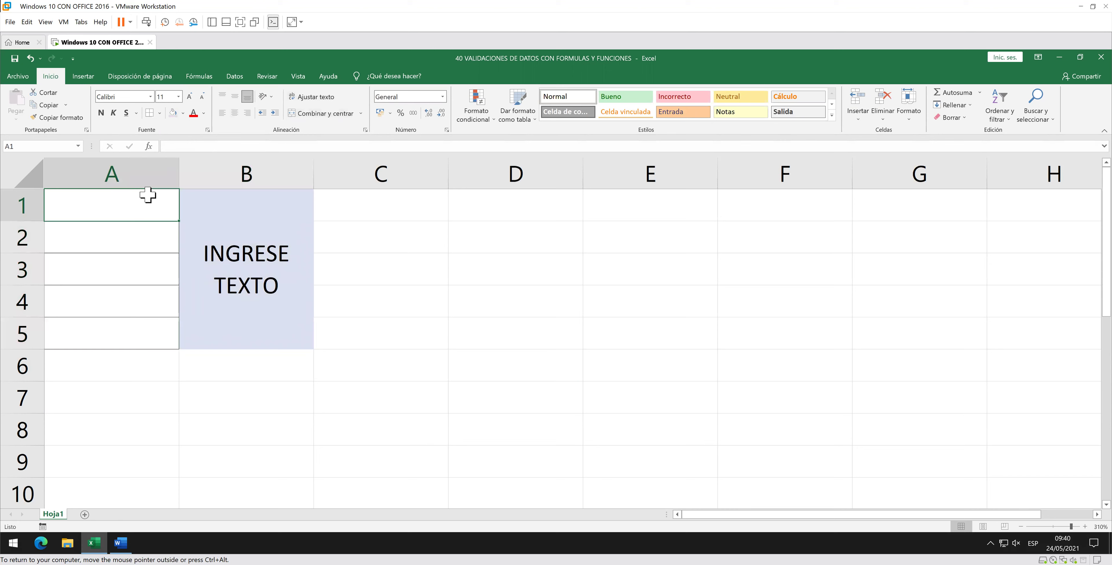
Enter HOLA, COMO, ESTÁS and HOY in cells A1 through A4.
type("HOLA")
key("Return")
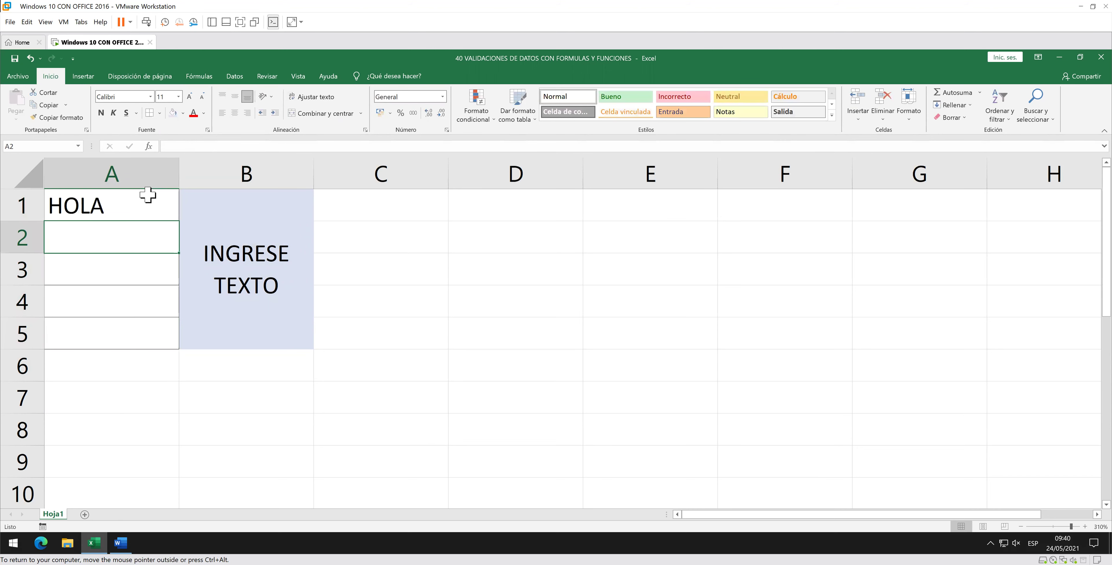
type("COMO")
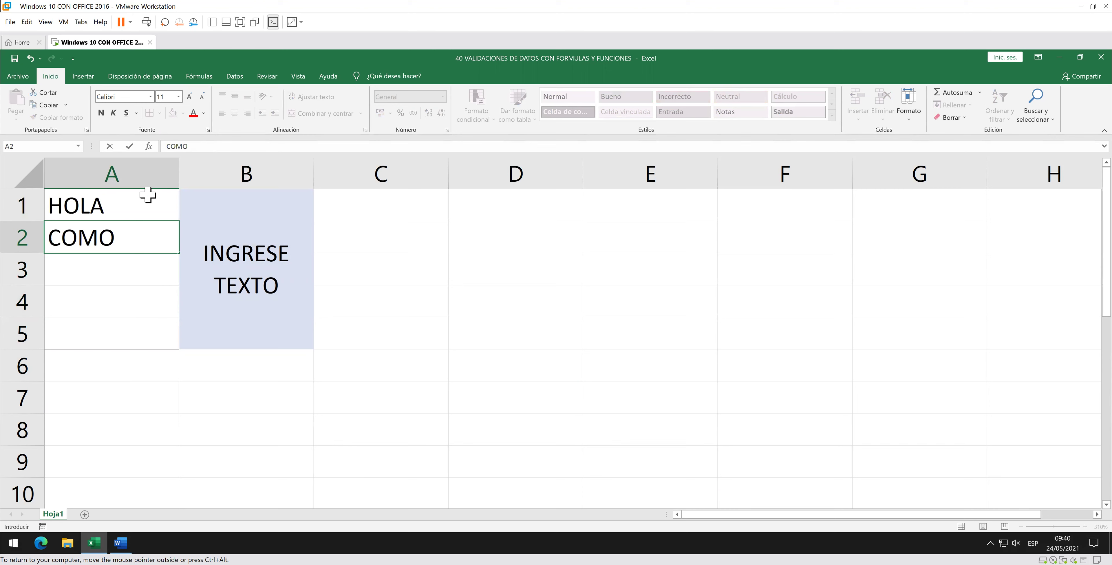
key("Return")
type("ESTÁS")
key("Return")
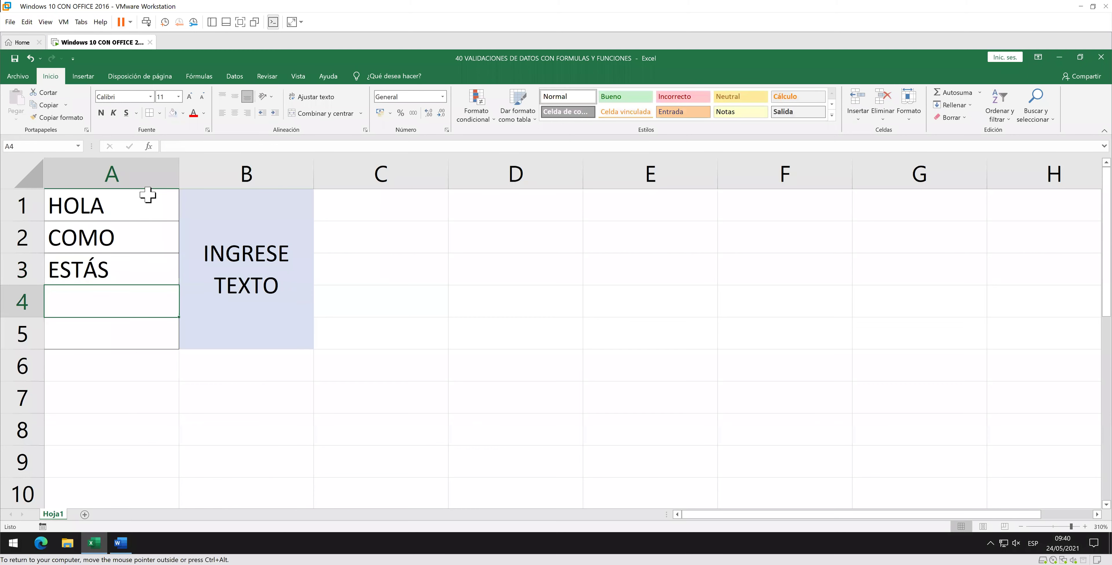
type("HOY")
key("Return")
Test 123456 in A5, cancel the rejection, and select A1:A5.
type("123456")
key("Return")
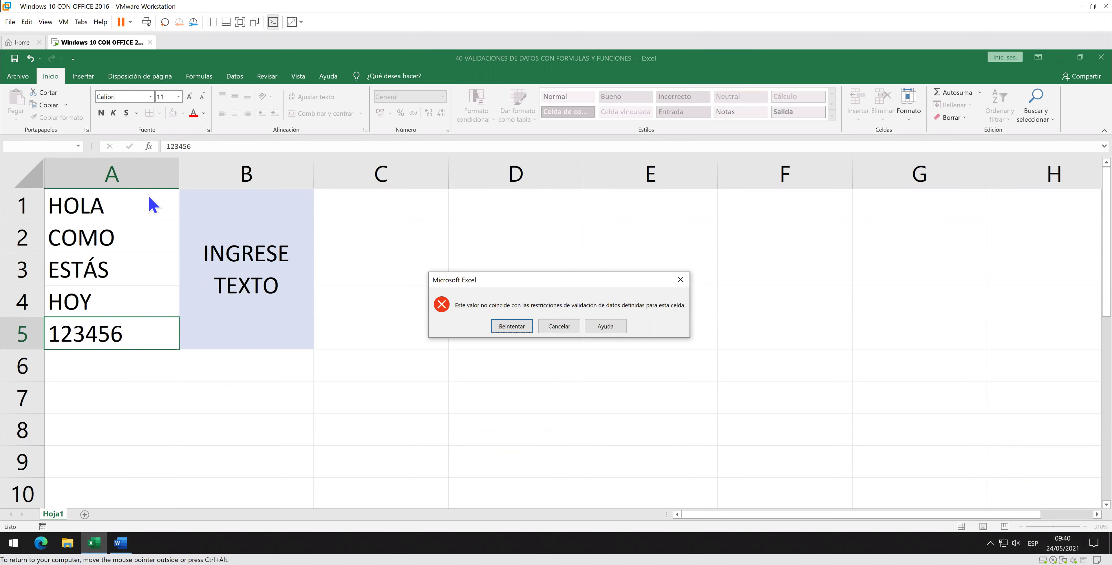
key("Escape")
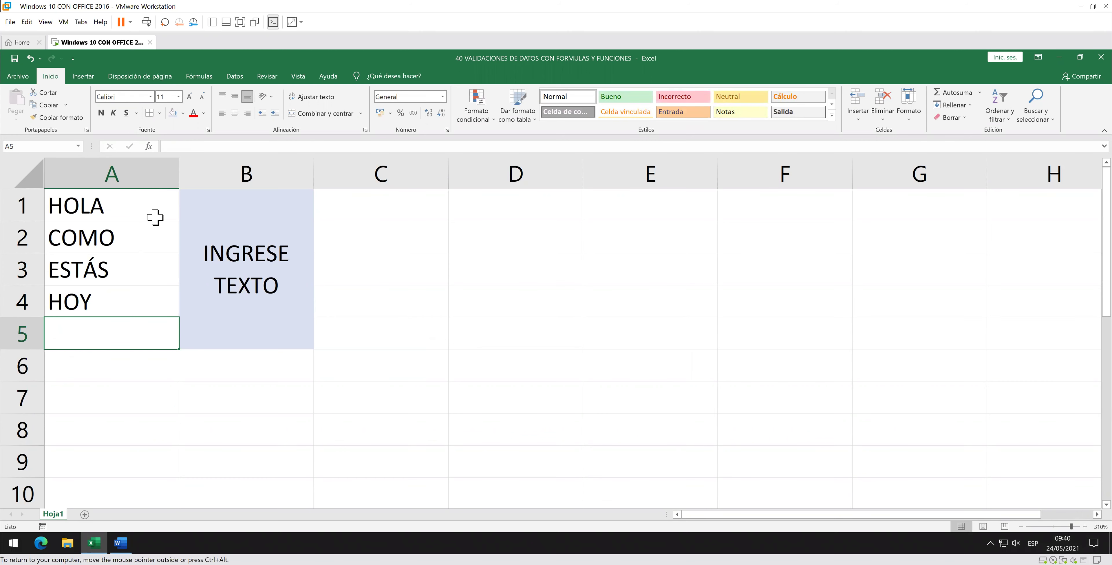
left_click_drag(154, 217, 139, 329)
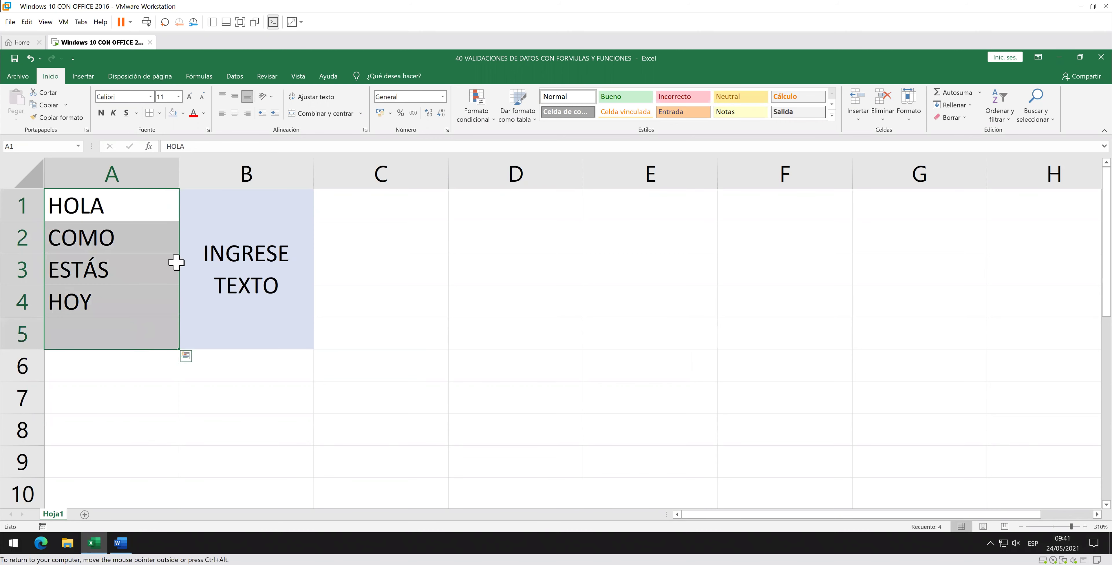
Set the input message titled 'INGRESE UN TEXTO' with text 'DATOS PERMITIDOS TEXTOS'.
left_click(234, 75)
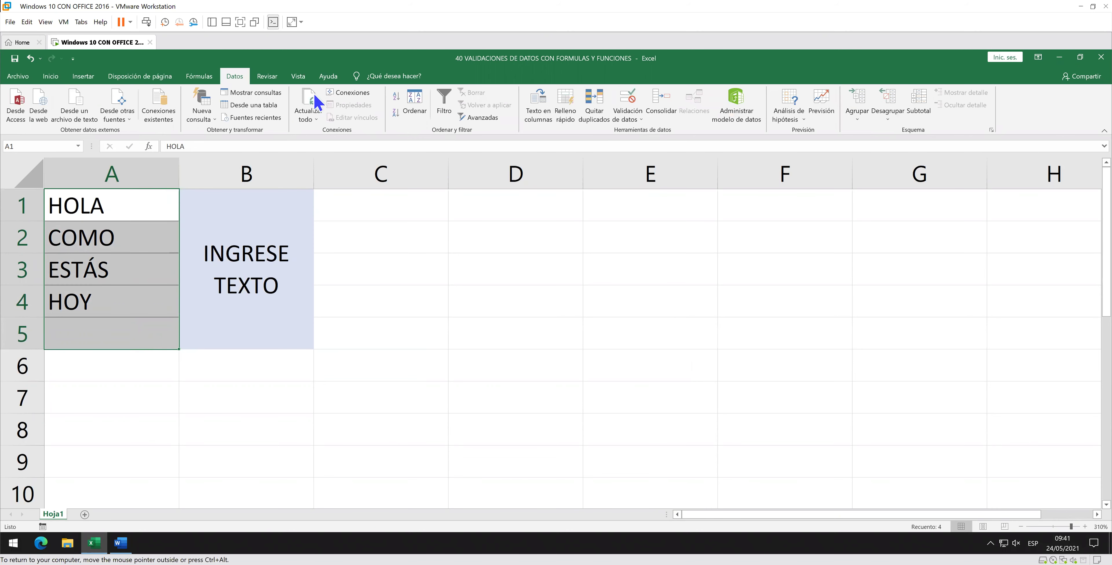
left_click(628, 102)
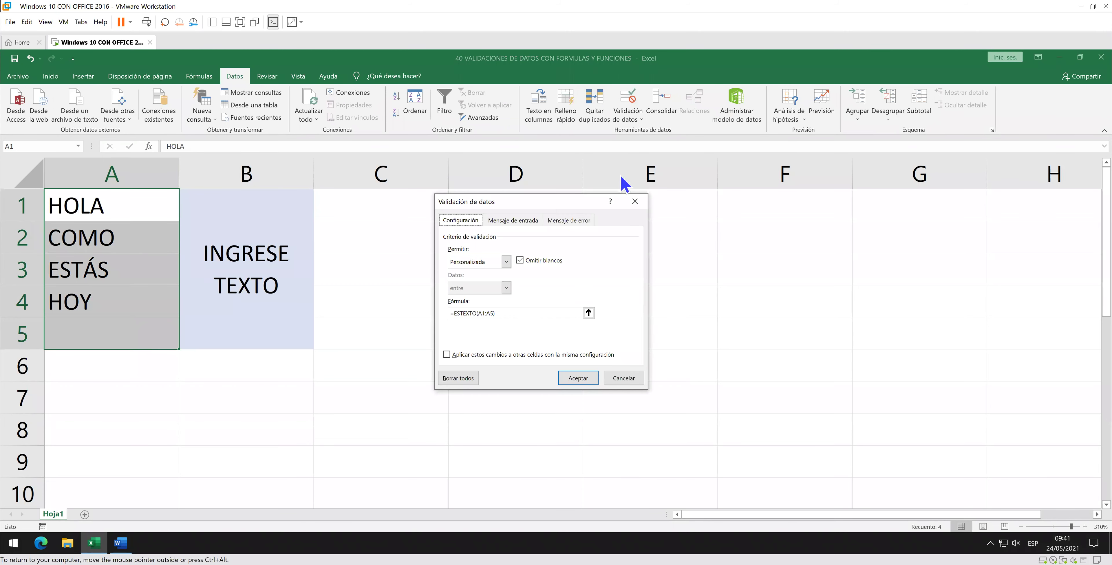
left_click(534, 221)
left_click(512, 277)
type("INGRESE ")
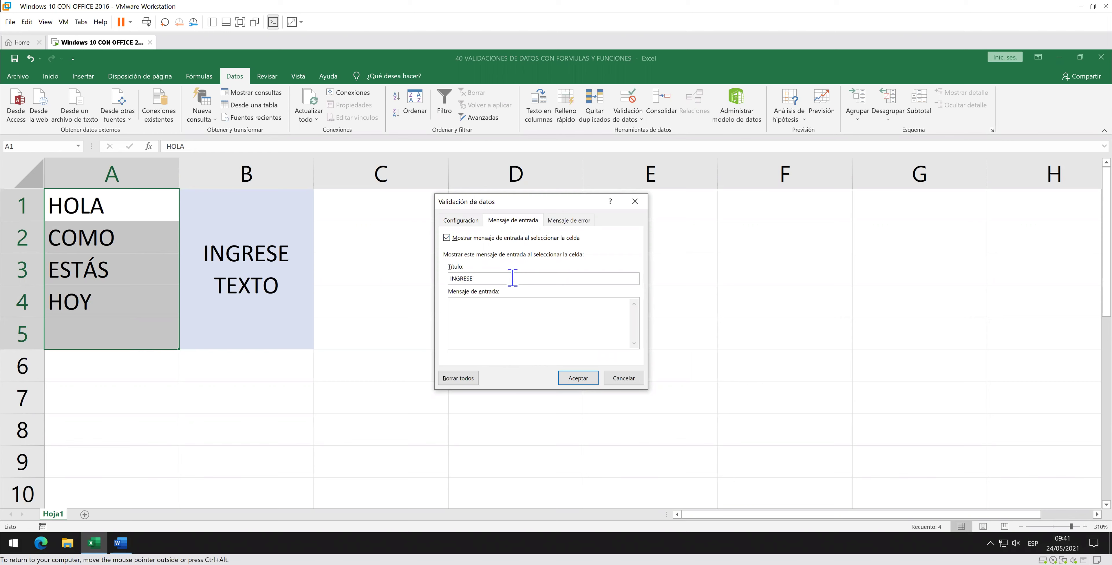
type("UN TEXTO")
key("Tab")
type("RMI")
Set a stop alert titled REINTENTAR with message 'DEBE SER UN TEXTO' and apply.
left_click(559, 221)
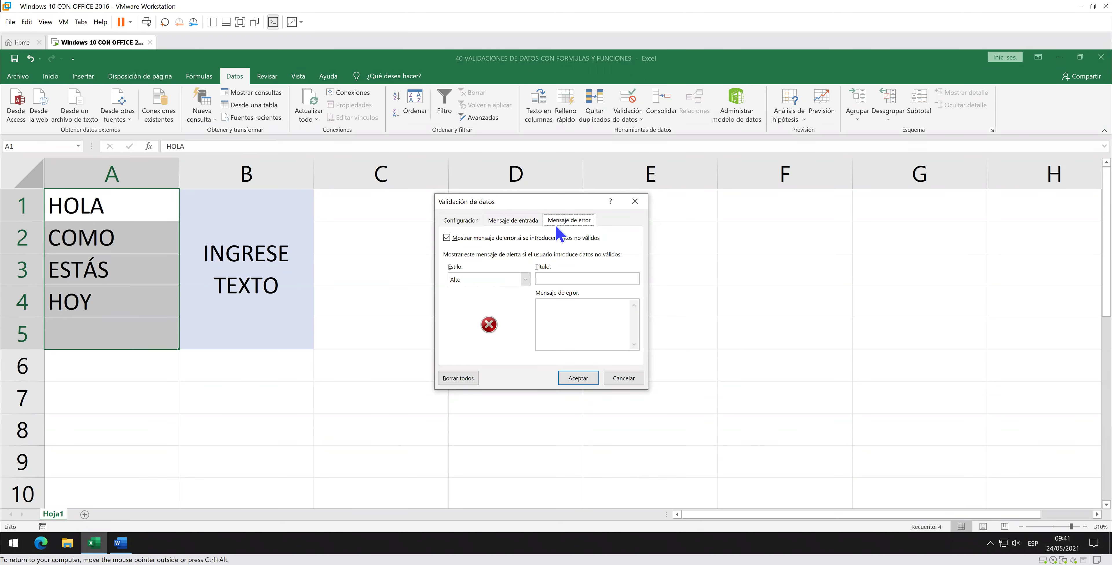
left_click(549, 279)
triple_click(585, 279)
key("BackSpace")
type("DEBE SER UN TEXTO")
type("ORREGIR")
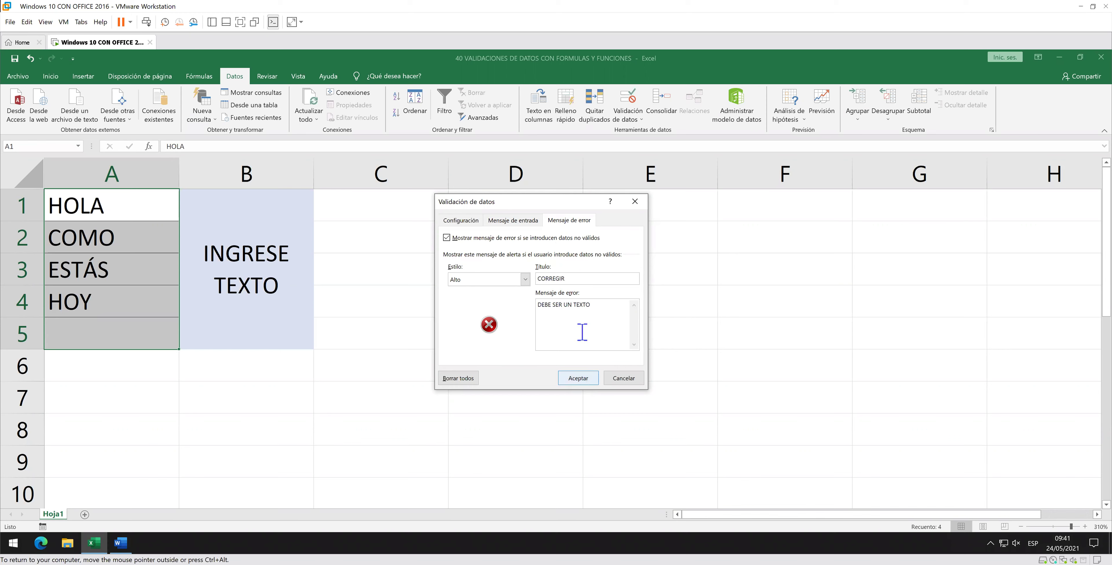
double_click(577, 279)
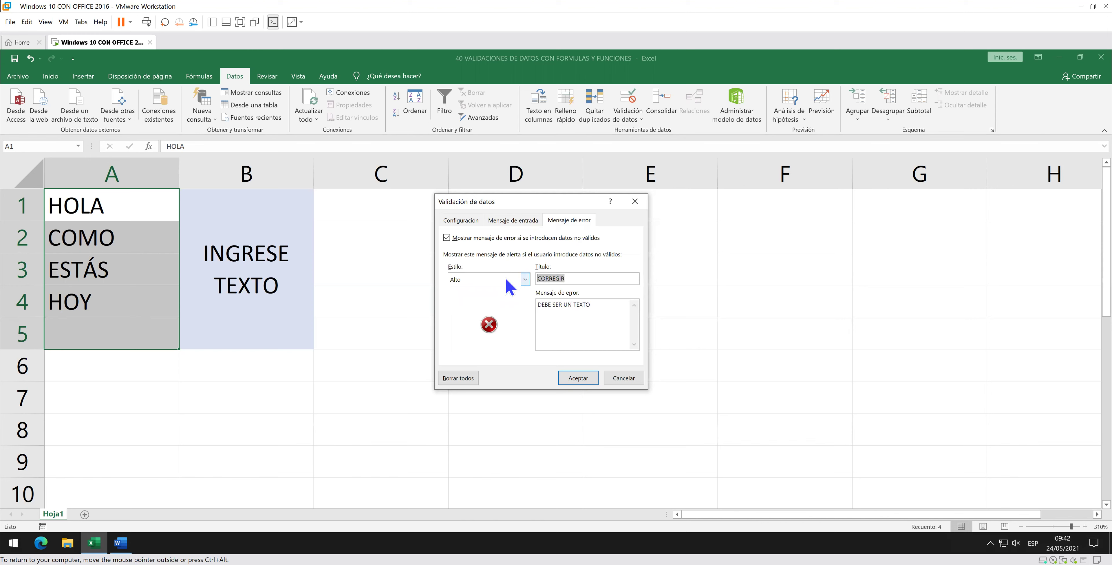
type("RE")
type("TERA")
type("NTENRAR")
key("Return")
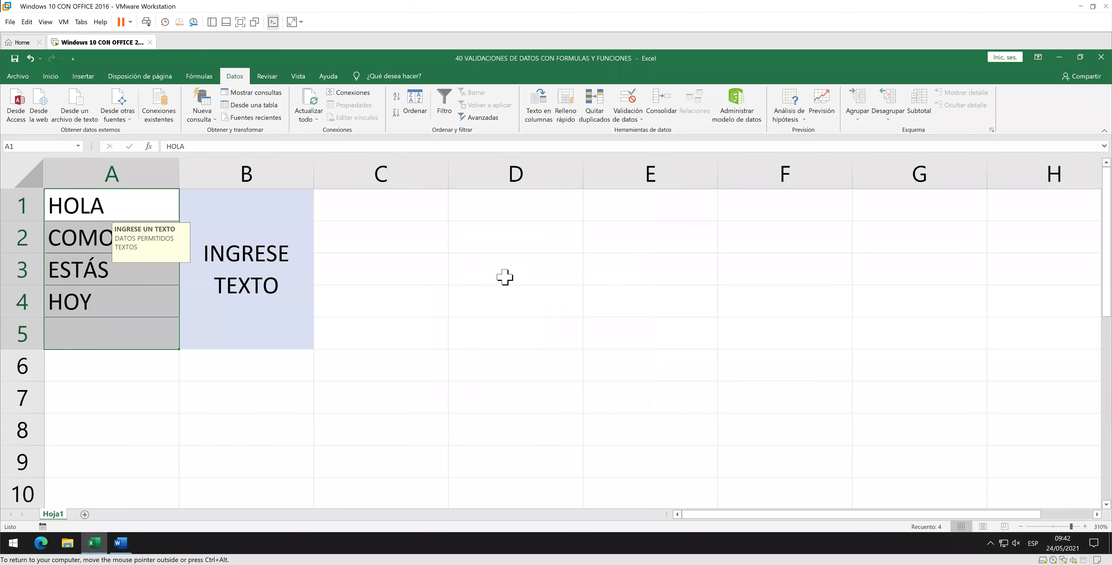
Test the validation by entering 125 in A5, then retry at the error alert.
left_click(151, 335)
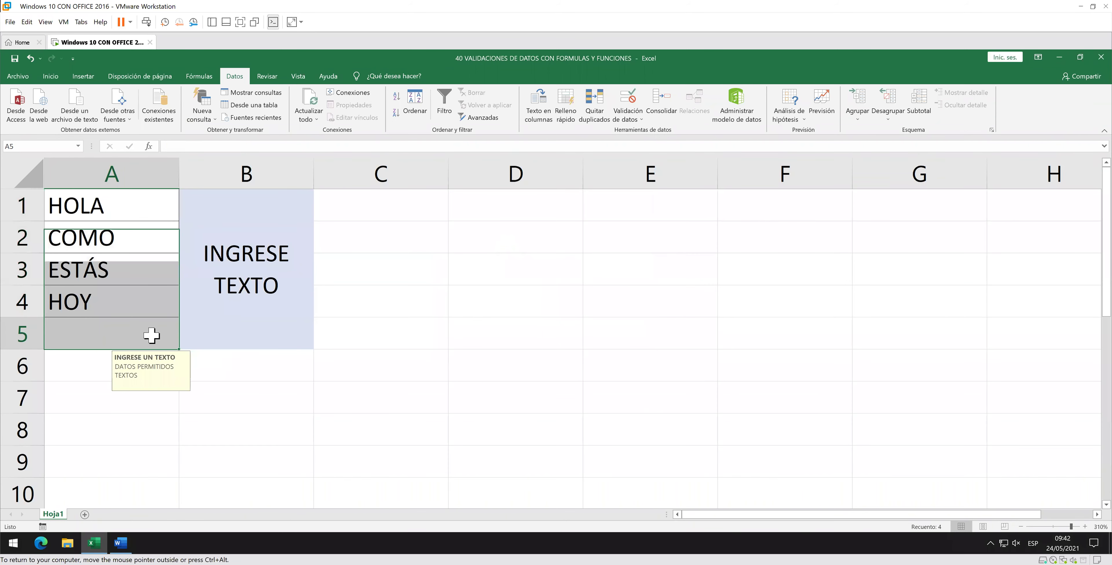
left_click(151, 335)
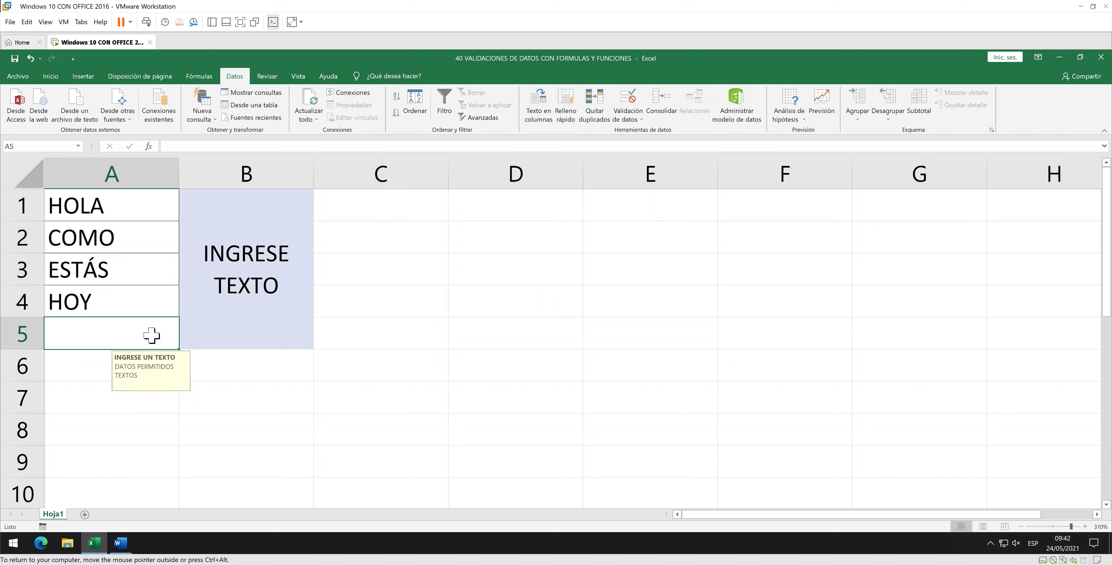
type("125")
key("Return")
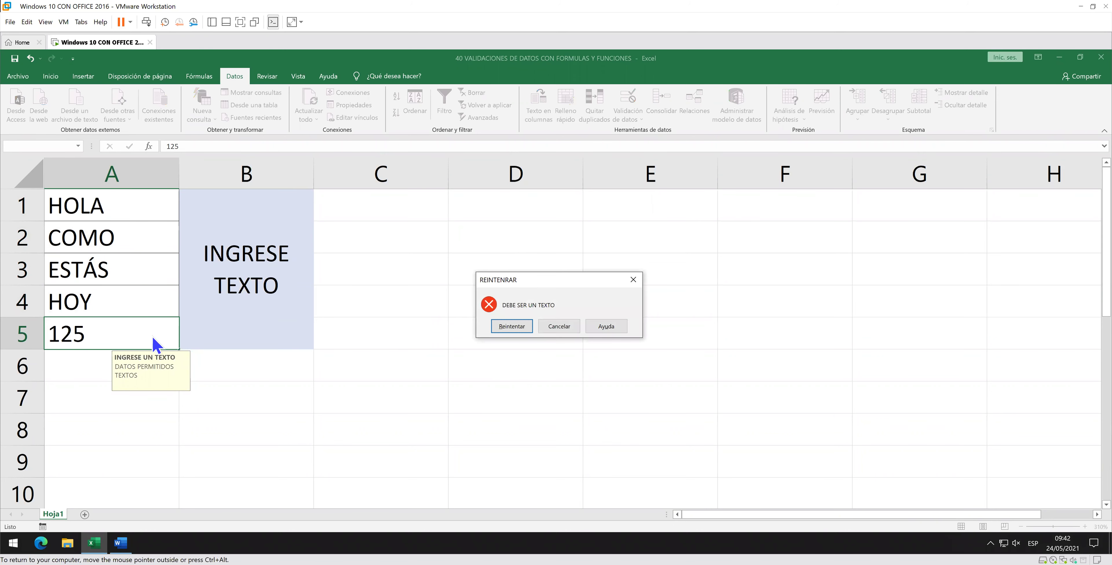
left_click(523, 331)
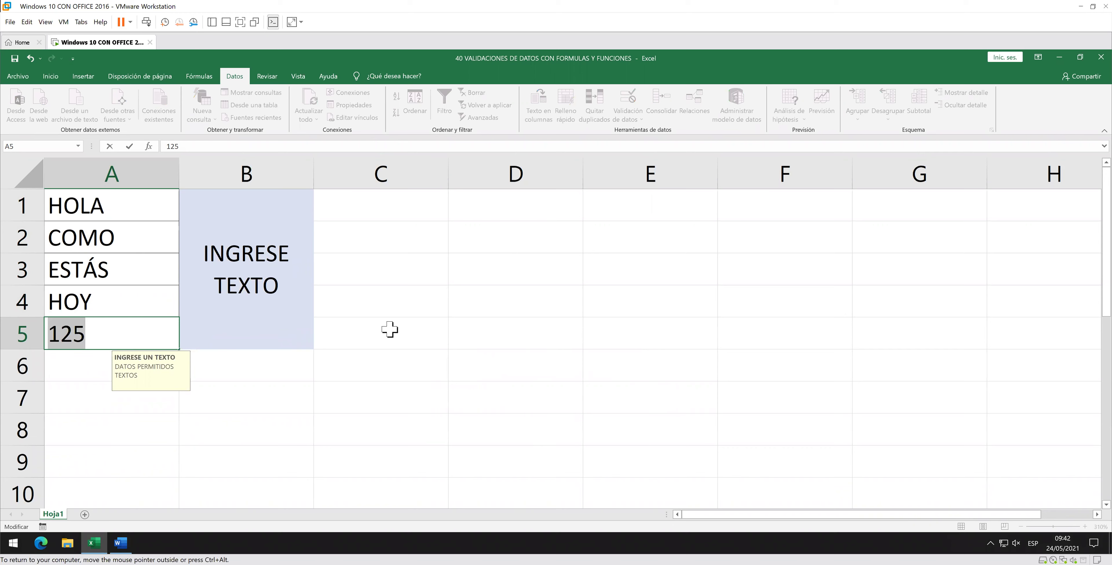
Enter ESTUDIANTE in A5 in place of 125.
type("ESTUA")
key("BackSpace")
type("I")
key("BackSpace")
type("D")
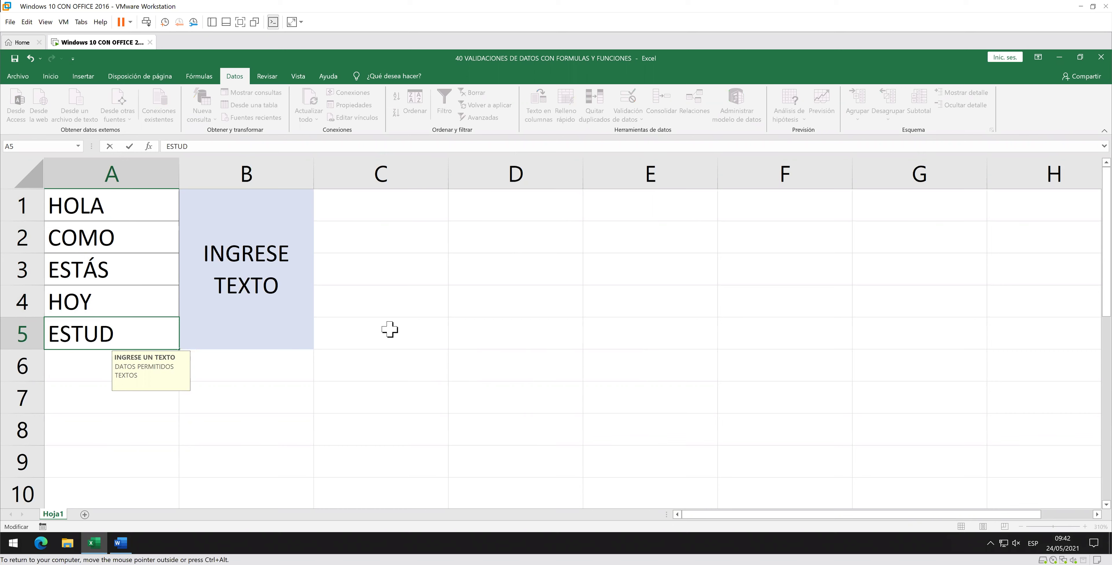
type("IANTE")
key("Return")
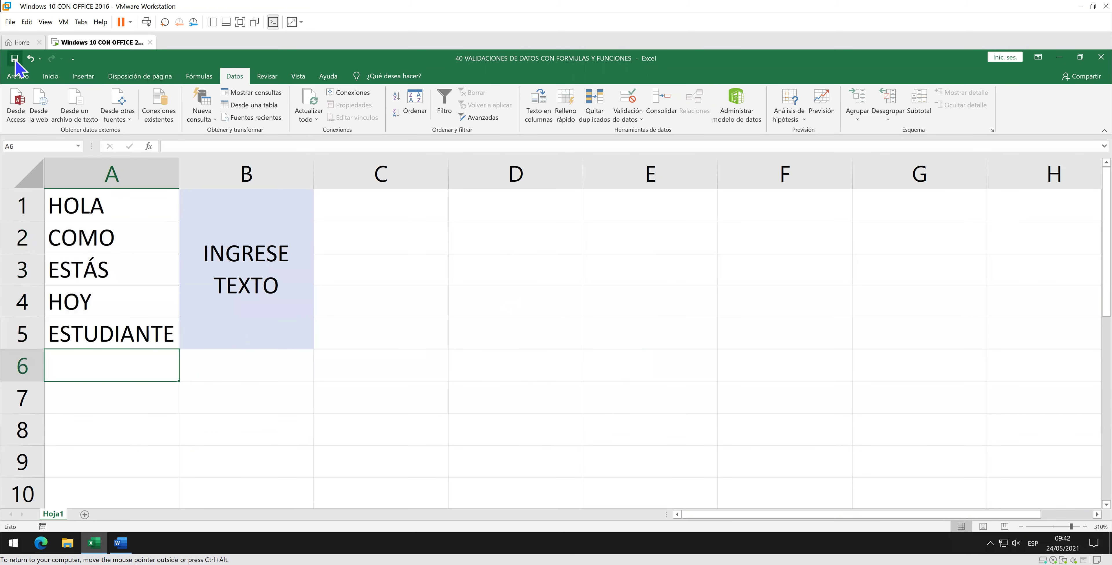
Rename the Hoja1 sheet to V_D_1.
left_click(394, 297)
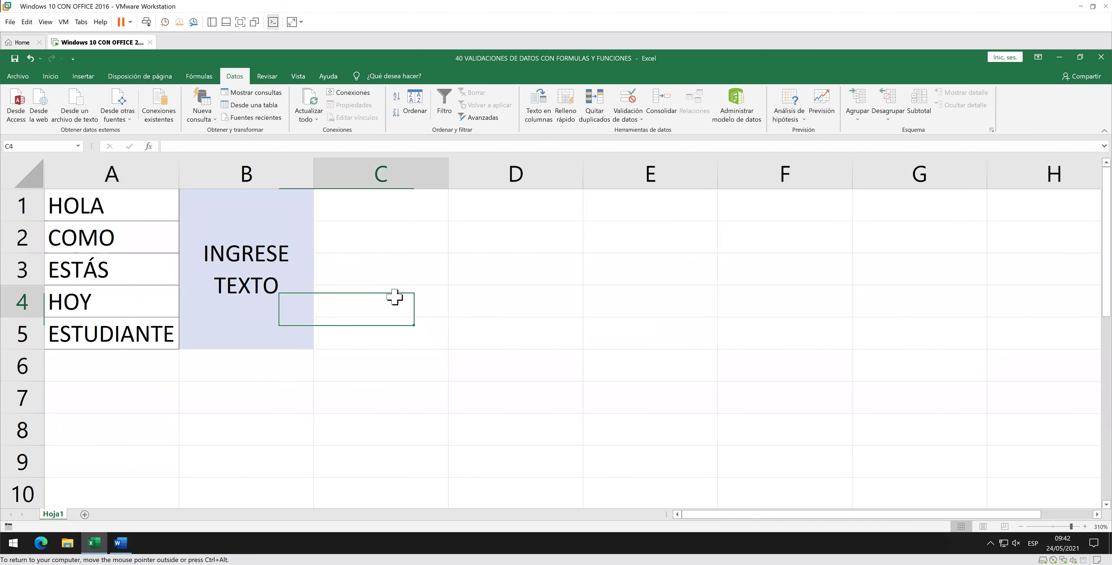
right_click(53, 514)
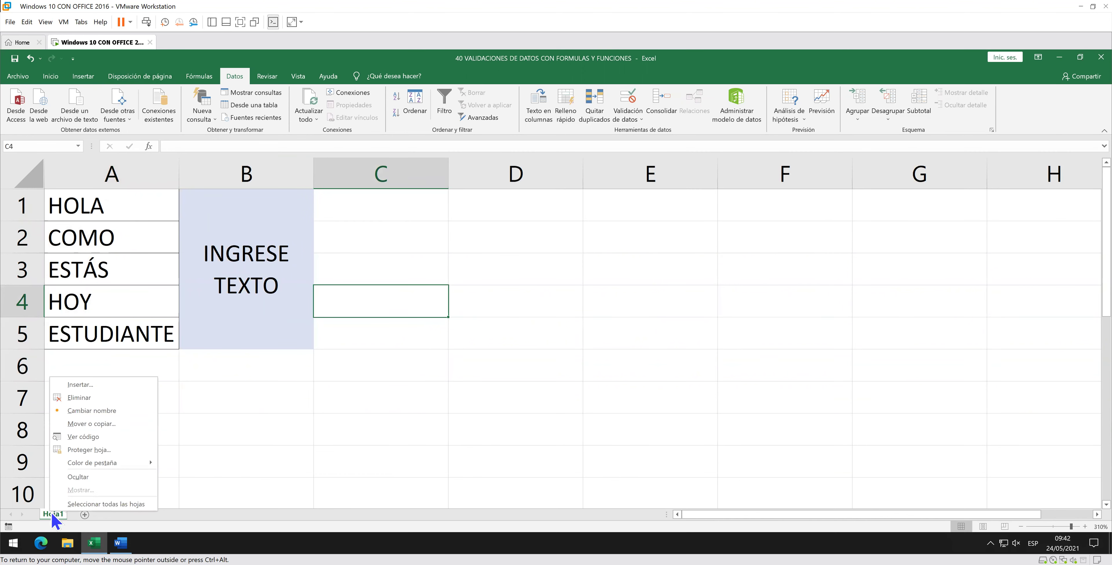
left_click(118, 414)
type("V")
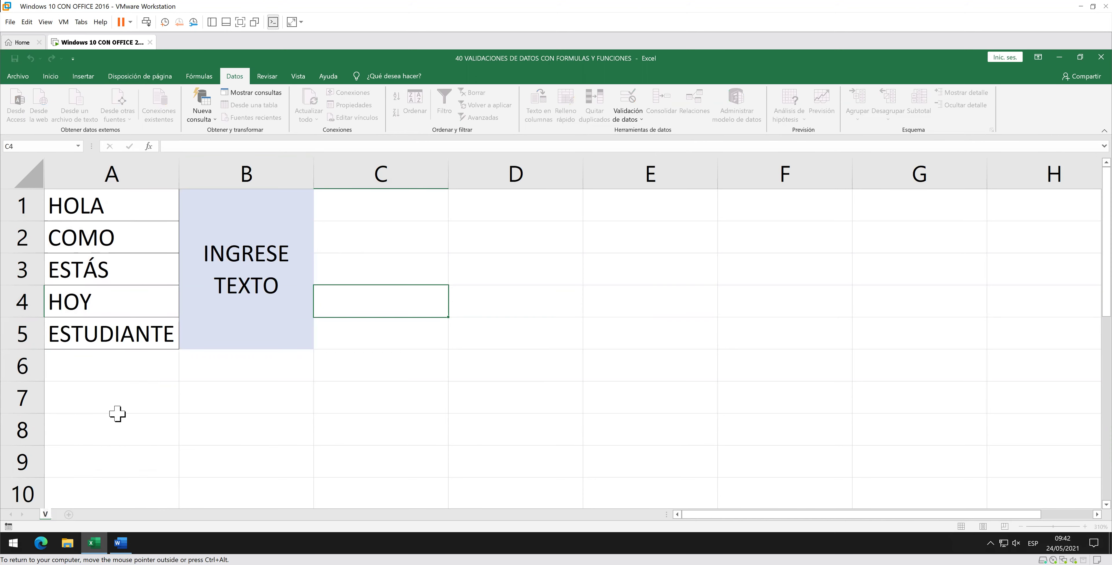
type("_D_1")
key("Return")
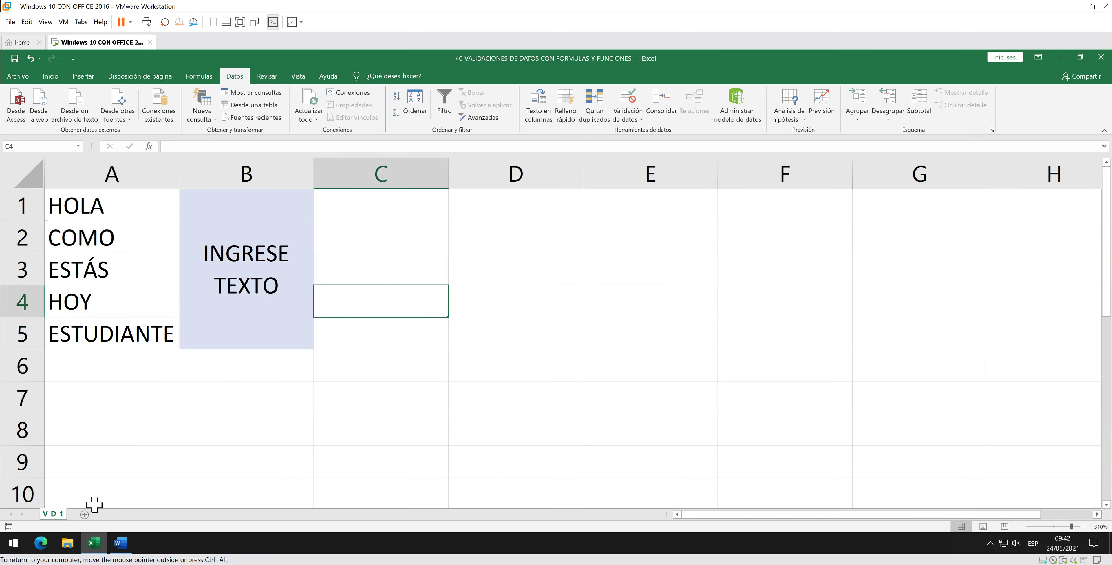
Insert a new blank sheet, Hoja2, and scroll to its top.
left_click(85, 514)
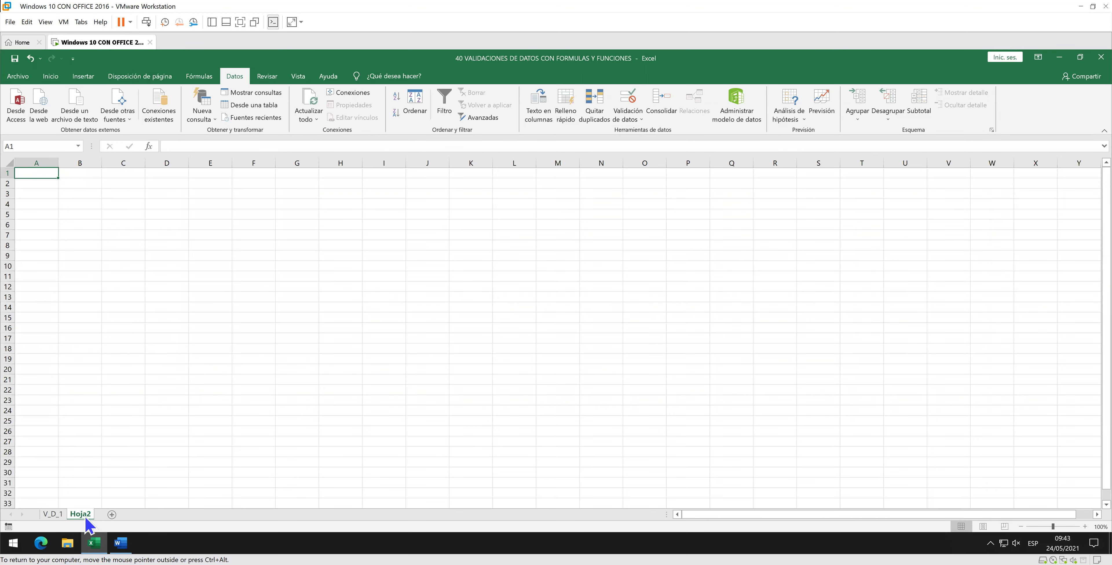
scroll(164, 326, "up", 1, "ctrl")
scroll(164, 327, "up", 2, "ctrl")
scroll(164, 324, "up", 2, "ctrl")
scroll(164, 324, "up", 2, "ctrl")
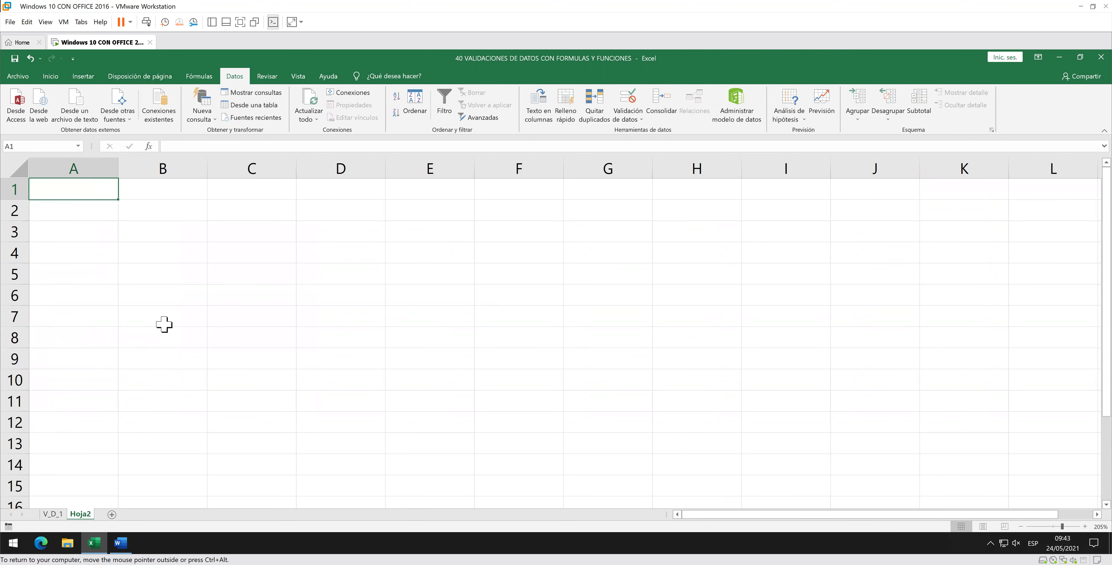
scroll(163, 325, "up", 1, "ctrl")
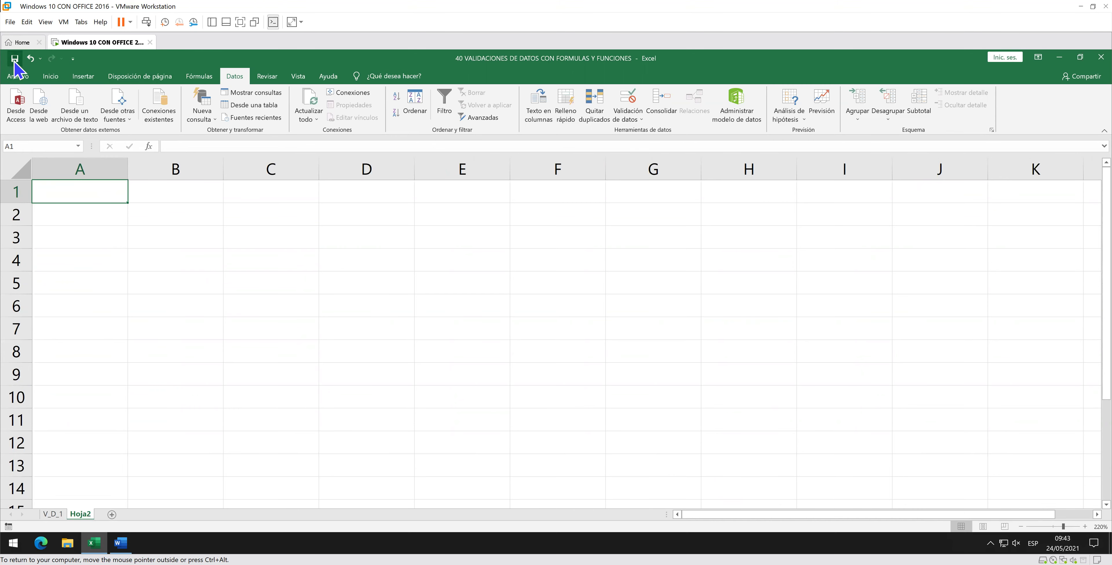
left_click(120, 542)
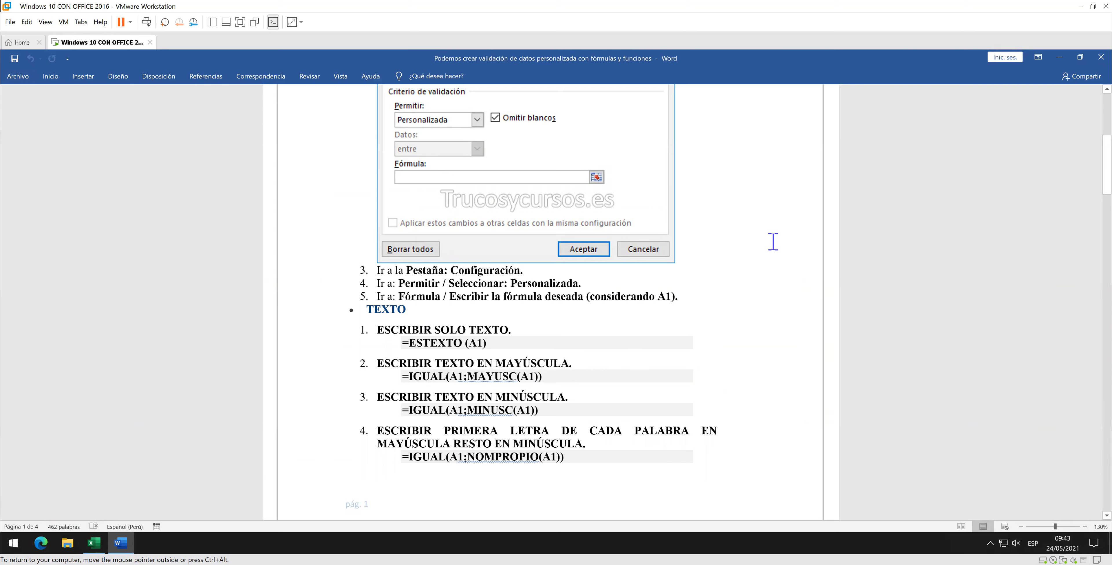
left_click(1059, 61)
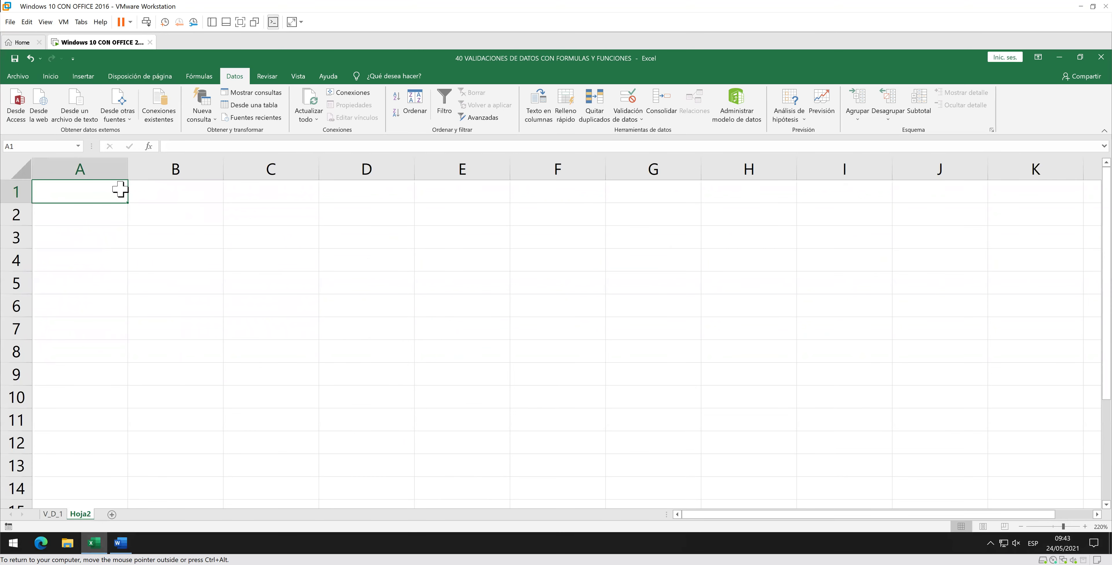
Apply Todos los bordes to A1:A5 on Hoja2, then select B1:B5.
left_click_drag(119, 191, 104, 280)
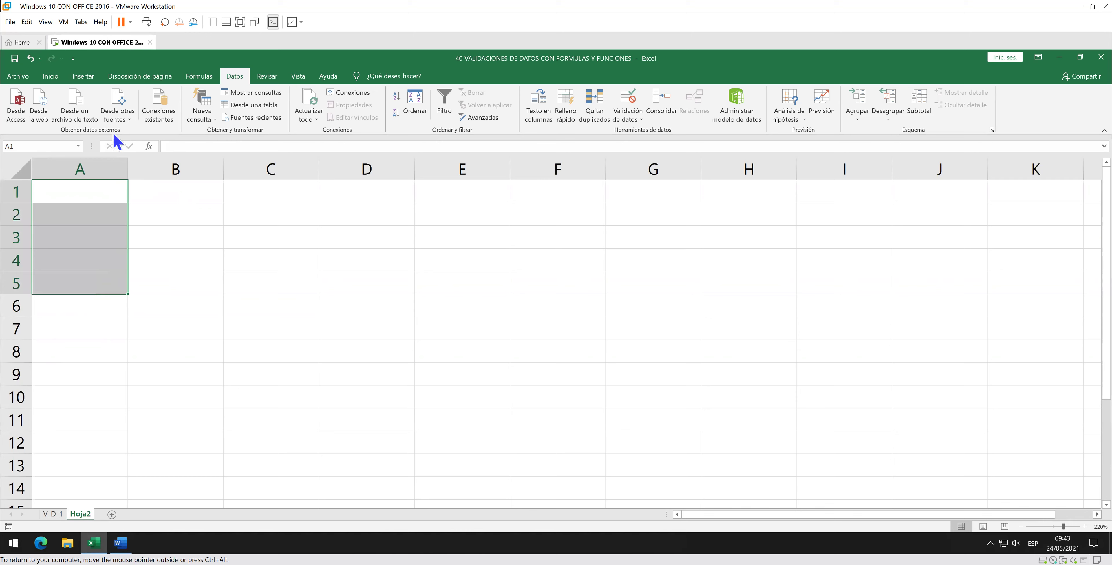
left_click(52, 77)
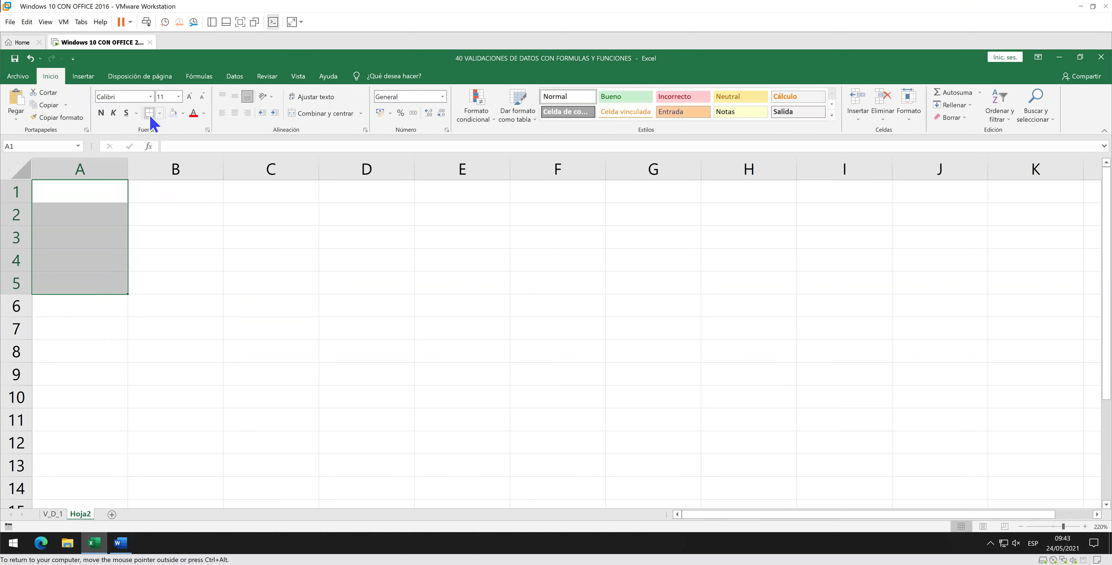
left_click(159, 113)
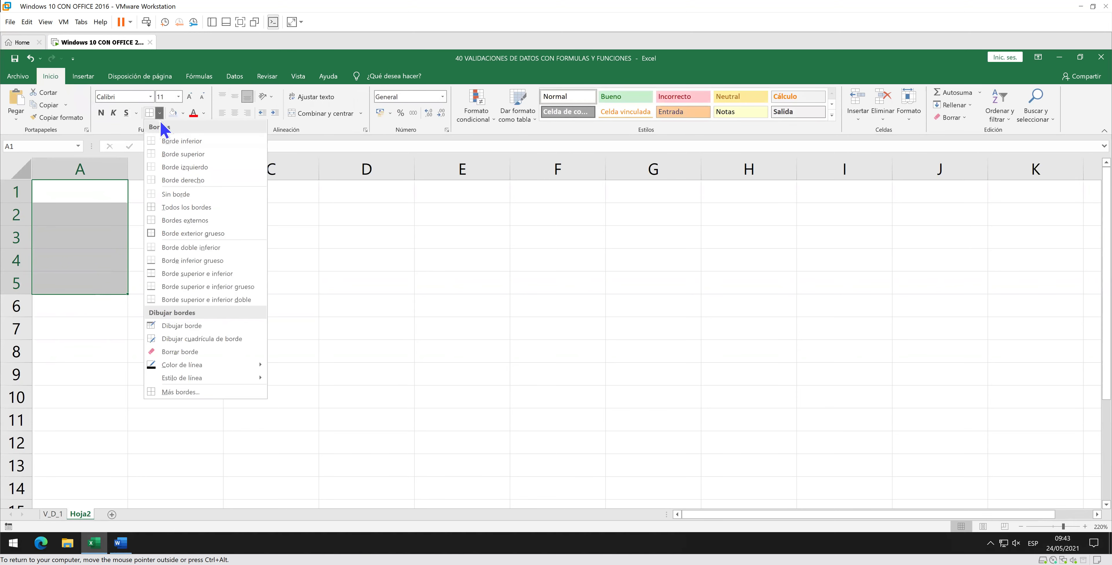
left_click(196, 208)
left_click_drag(189, 192, 190, 279)
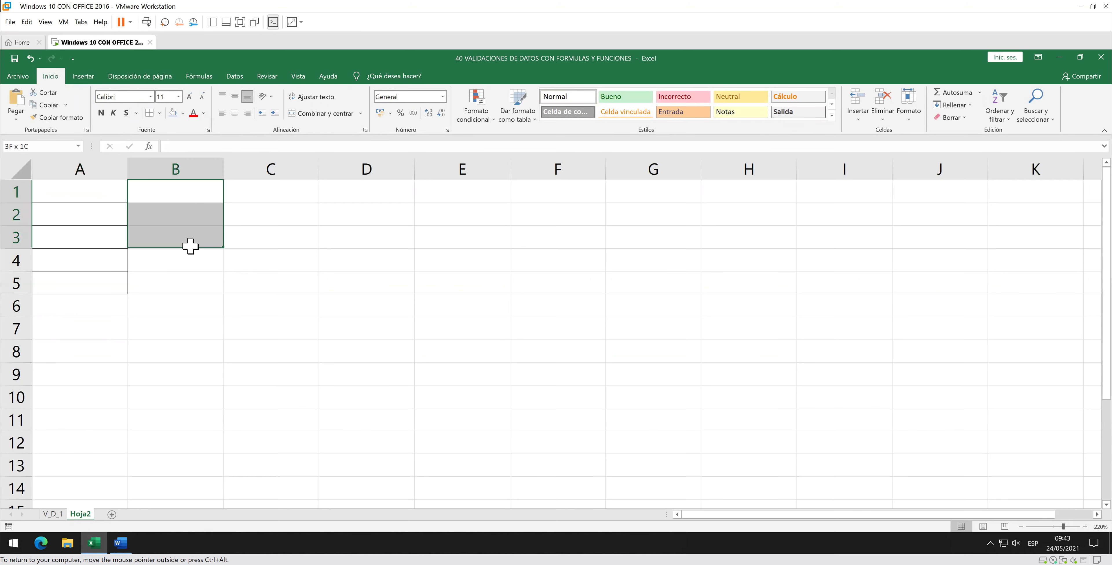
Merge and middle-align B1:B5, then enter 'TEXTO EN MAYUSCULAS' as a two-line label broken after EN.
left_click(311, 114)
left_click(234, 97)
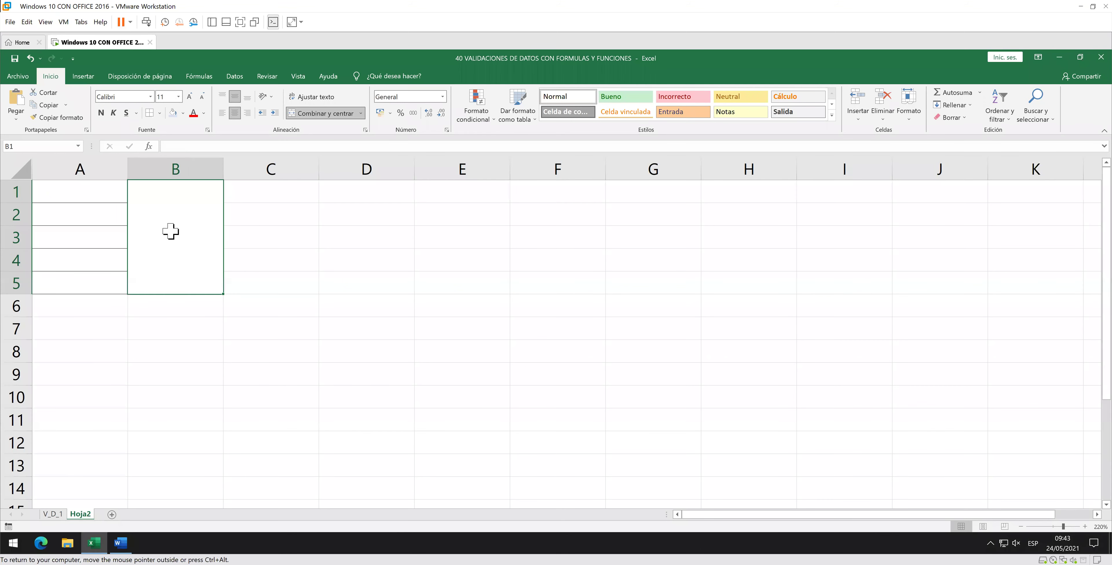
double_click(174, 230)
type("TEXTO EN MAYUSCULAS")
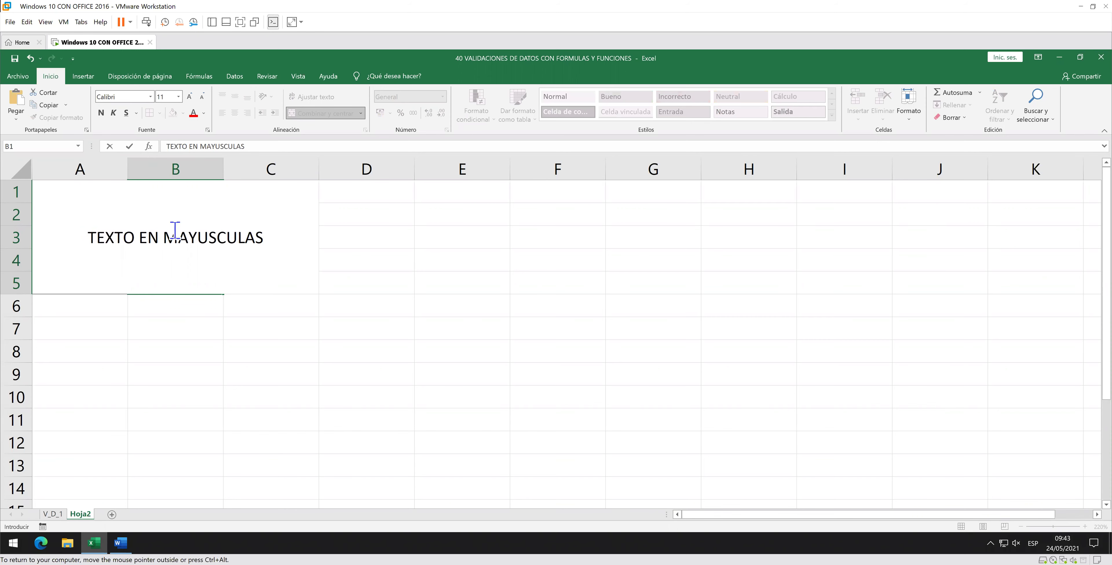
left_click(155, 237)
key("Delete")
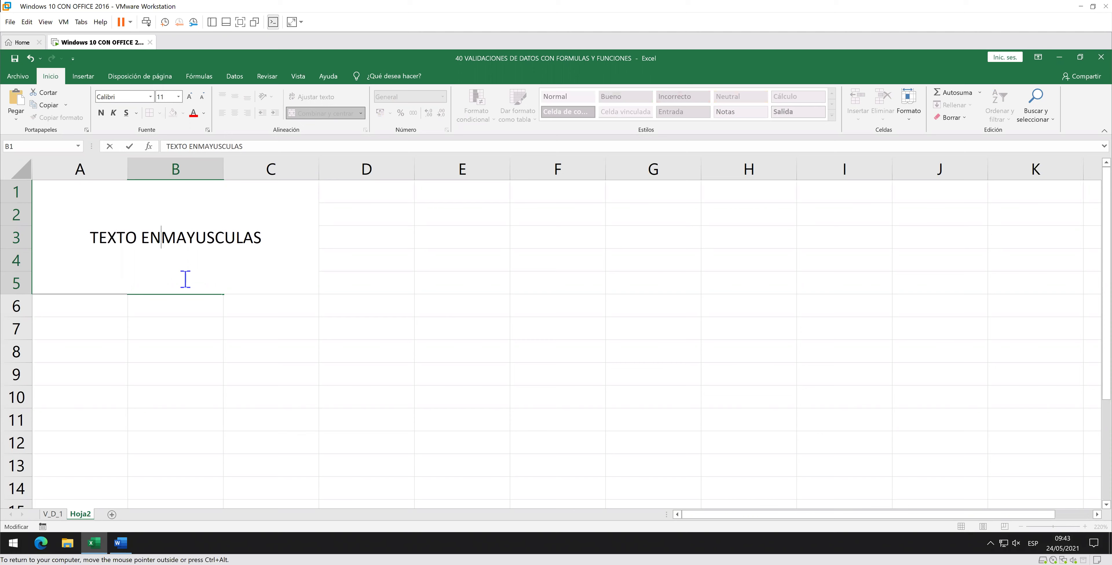
key("alt+Return")
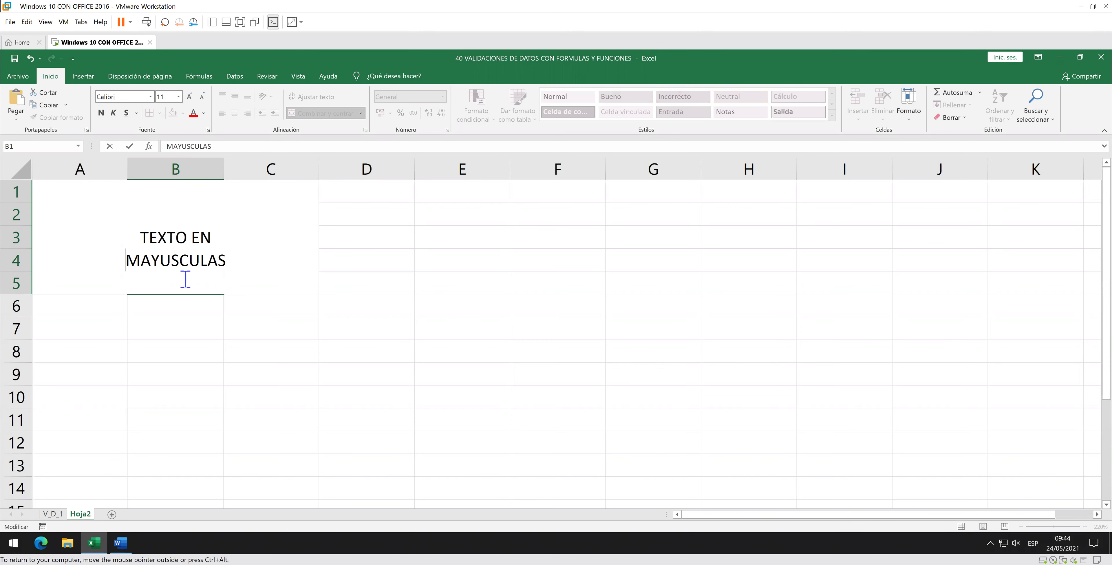
key("Return")
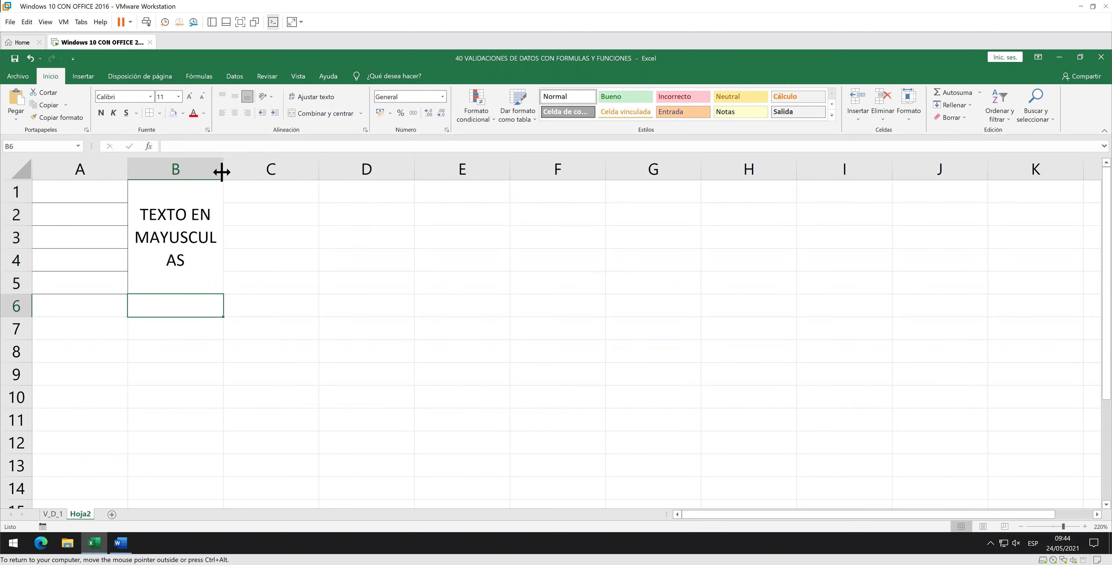
Turn on text wrapping for the label, widen column B to fit it, and select A1:A5.
left_click_drag(223, 173, 215, 173)
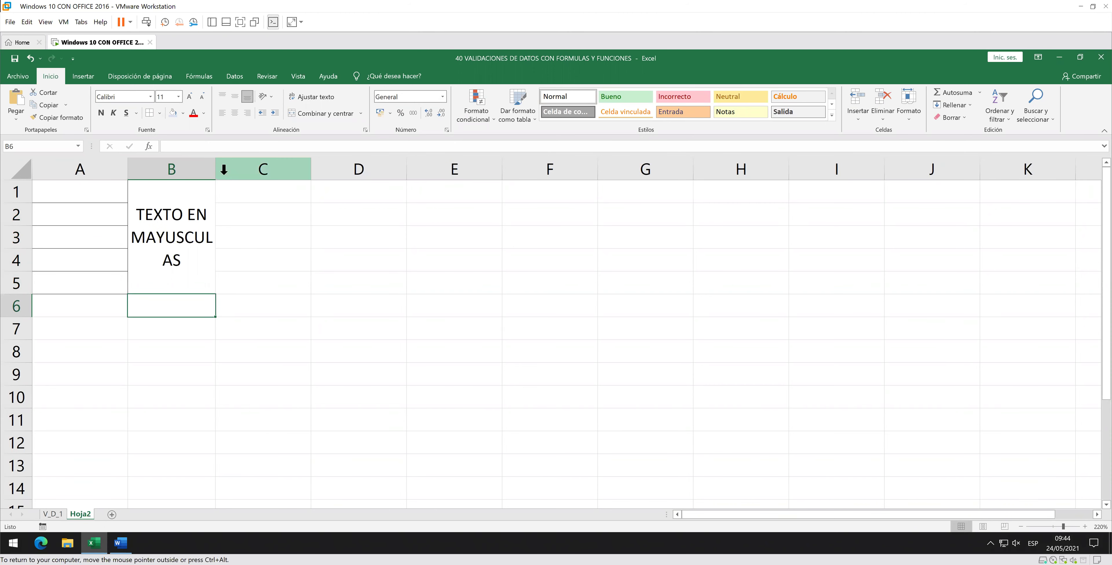
left_click(325, 99)
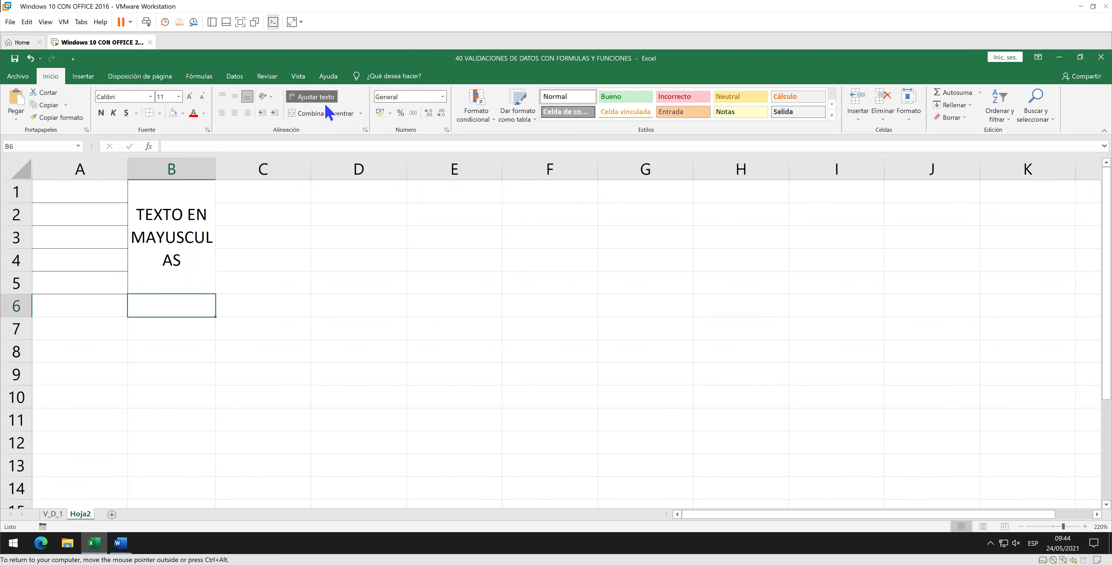
left_click(203, 184)
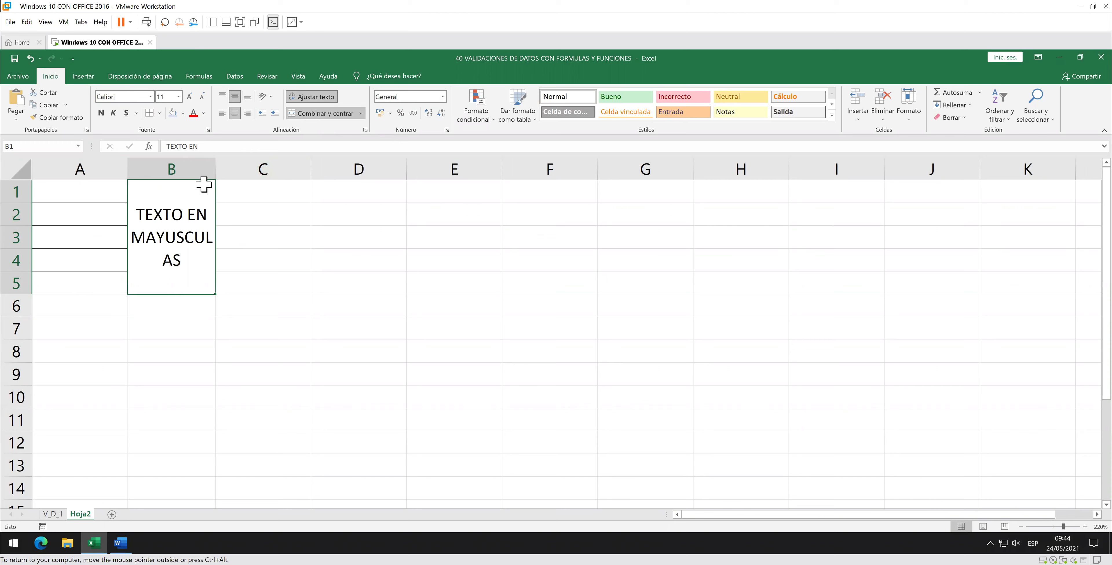
left_click(309, 100)
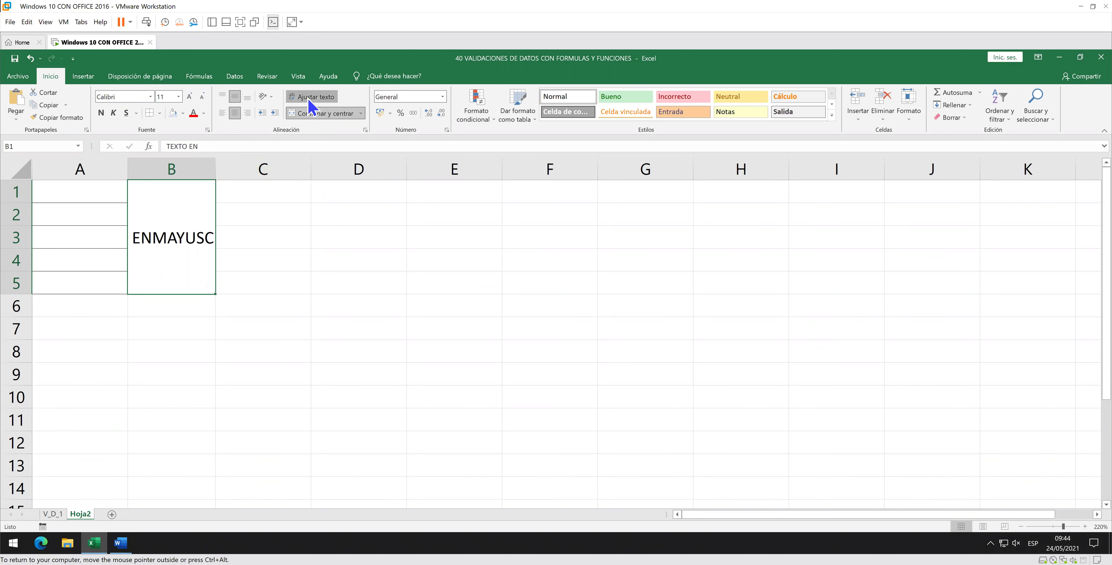
left_click(309, 99)
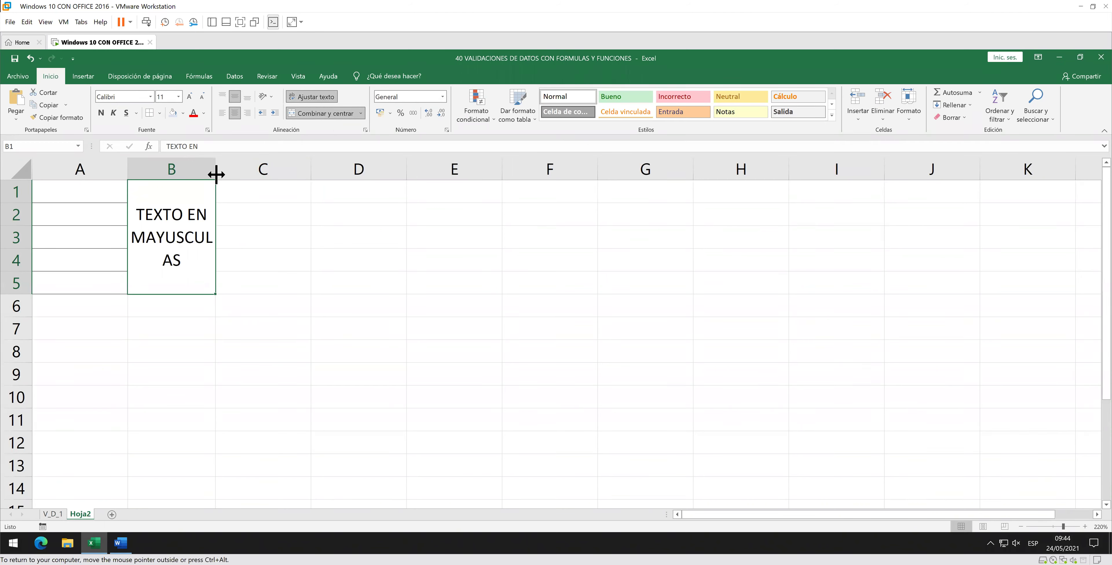
left_click_drag(216, 175, 238, 172)
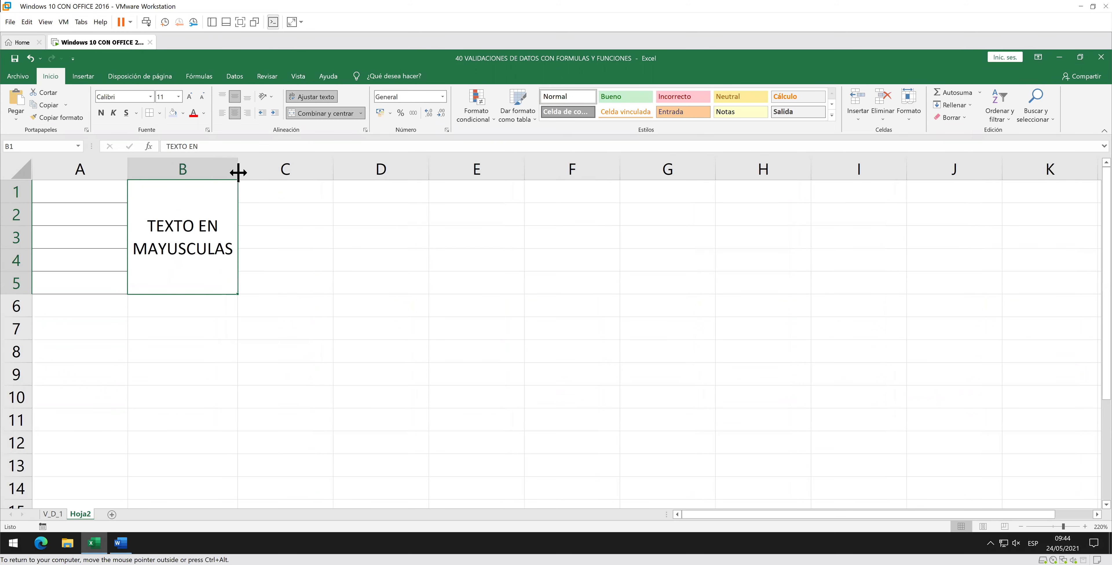
left_click(268, 252)
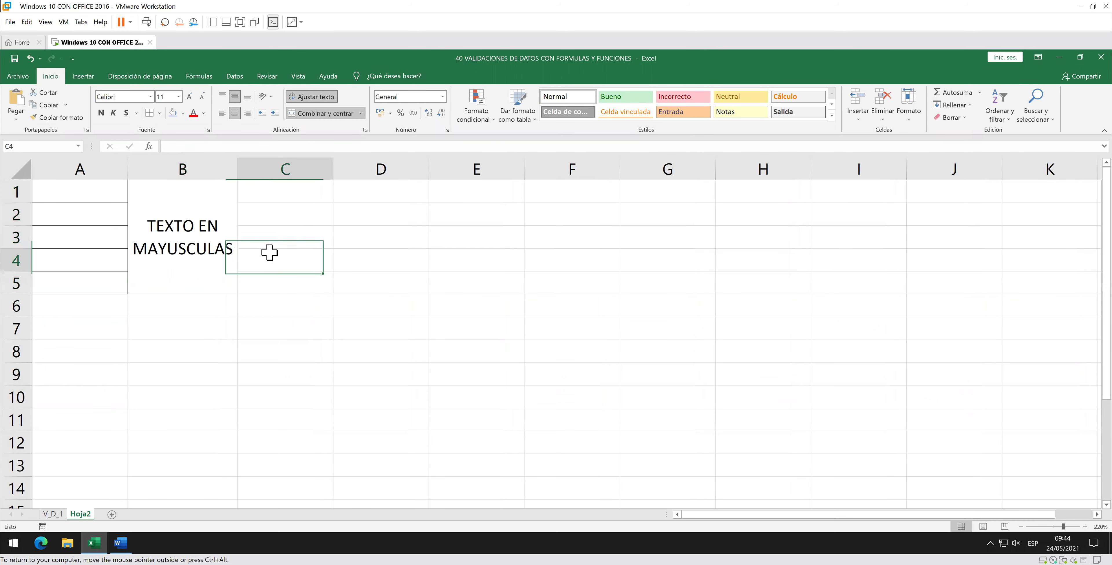
left_click(108, 191)
left_click_drag(107, 190, 104, 270)
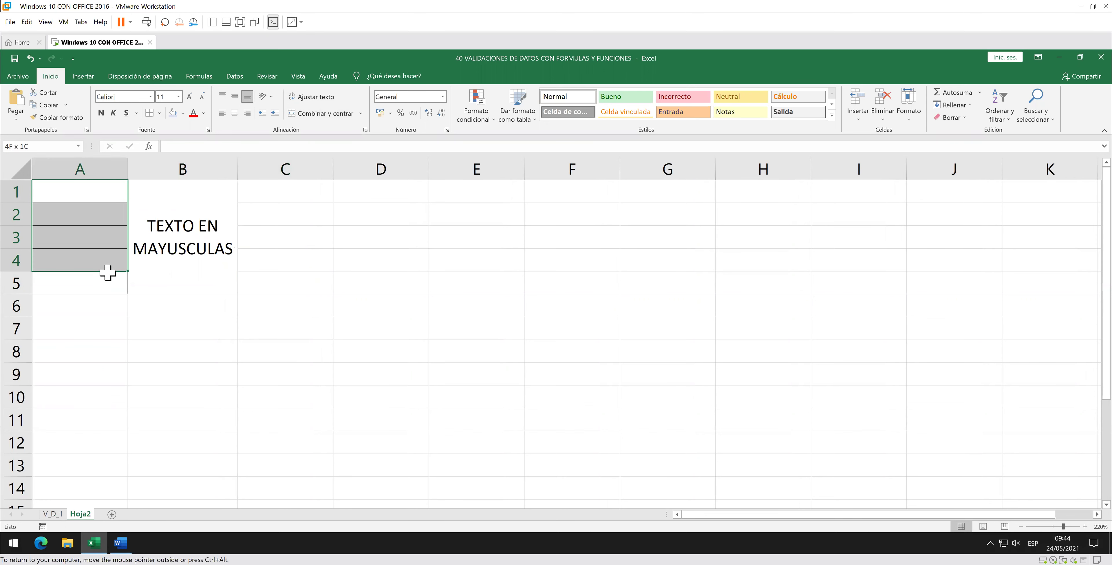
Save the workbook and open the Validación de datos dialog from the Datos tab.
left_click(15, 58)
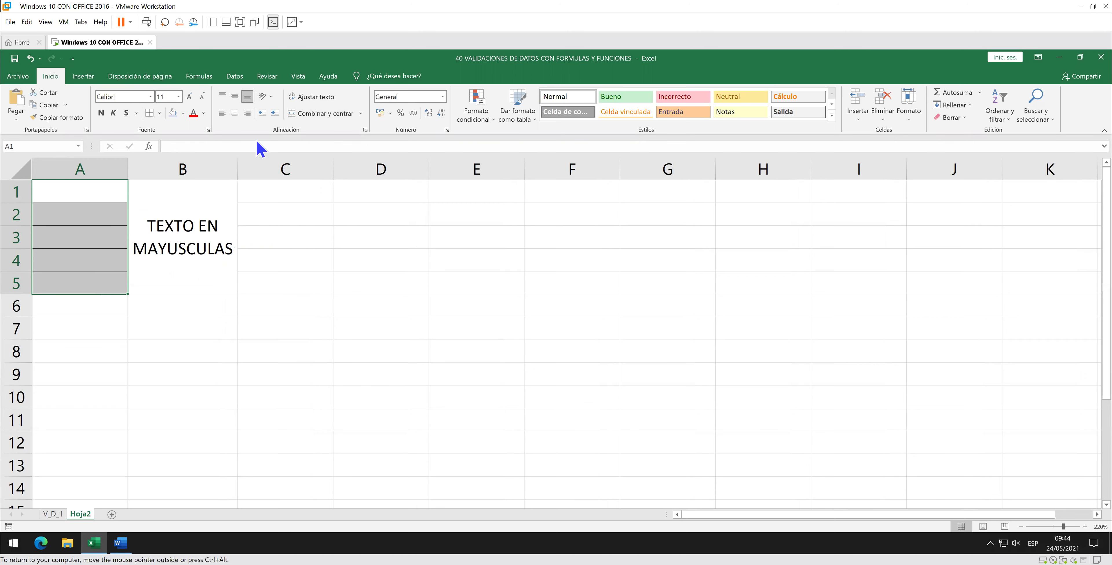
left_click(235, 76)
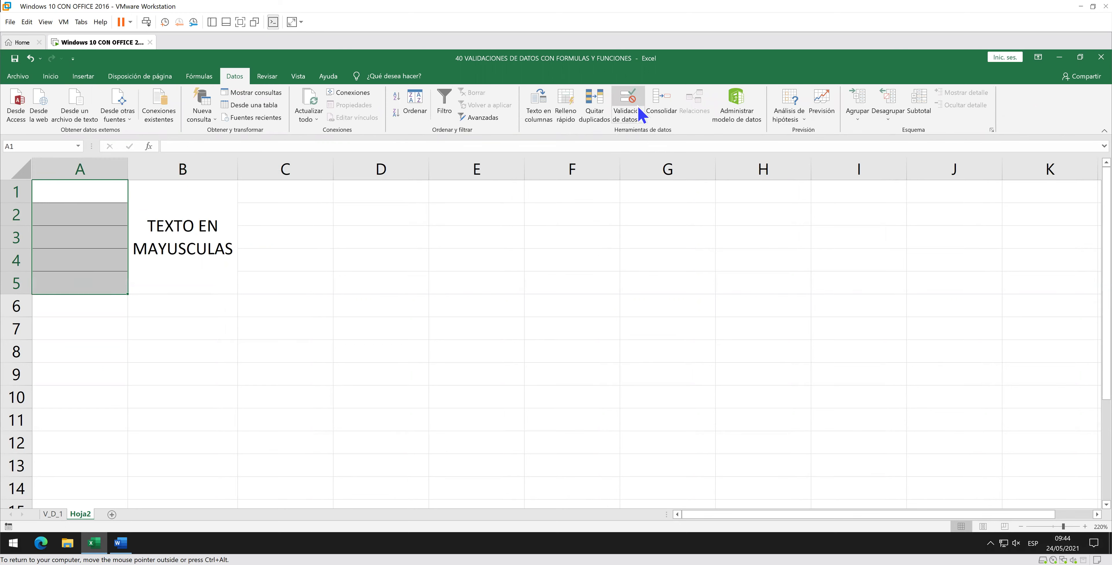
left_click(640, 117)
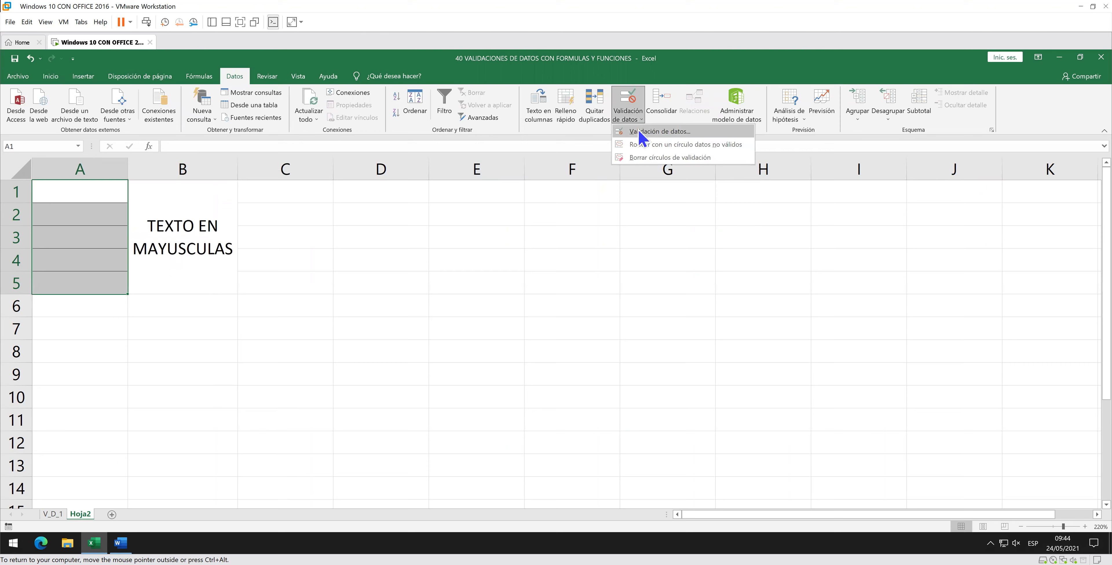
left_click(639, 132)
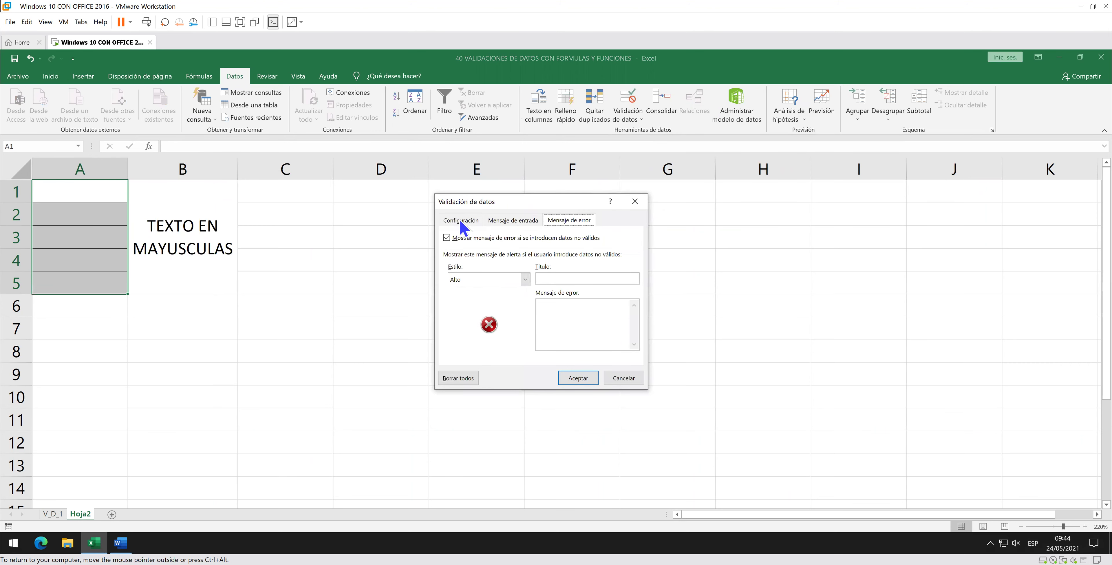
Set Permitir to Personalizada with formula =IGUAL(A1:A5;MAYUSC(A1:A5)) and accept the rule.
left_click(459, 219)
left_click(507, 261)
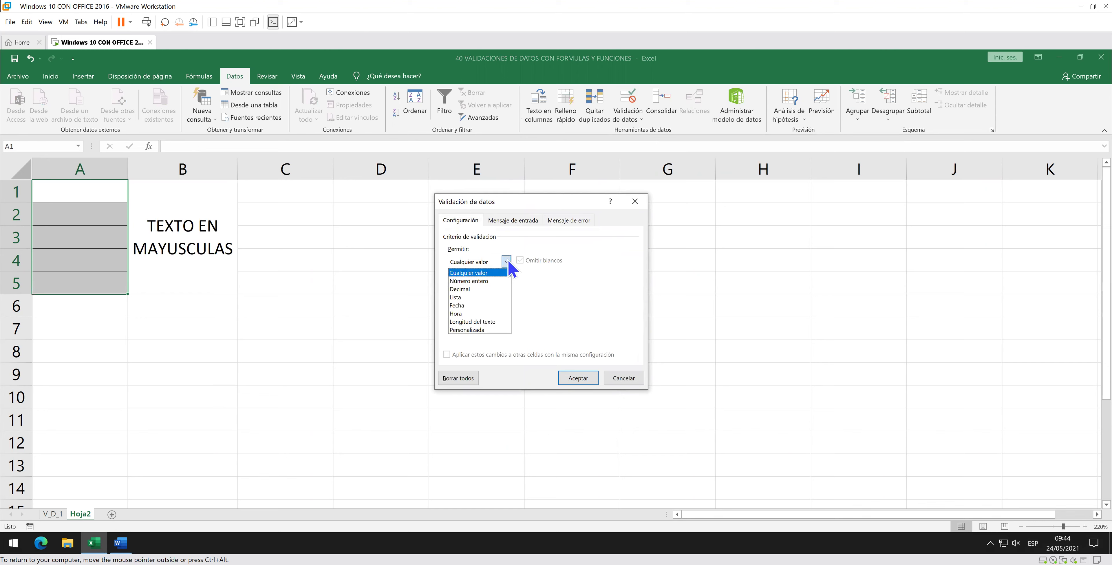
left_click(487, 330)
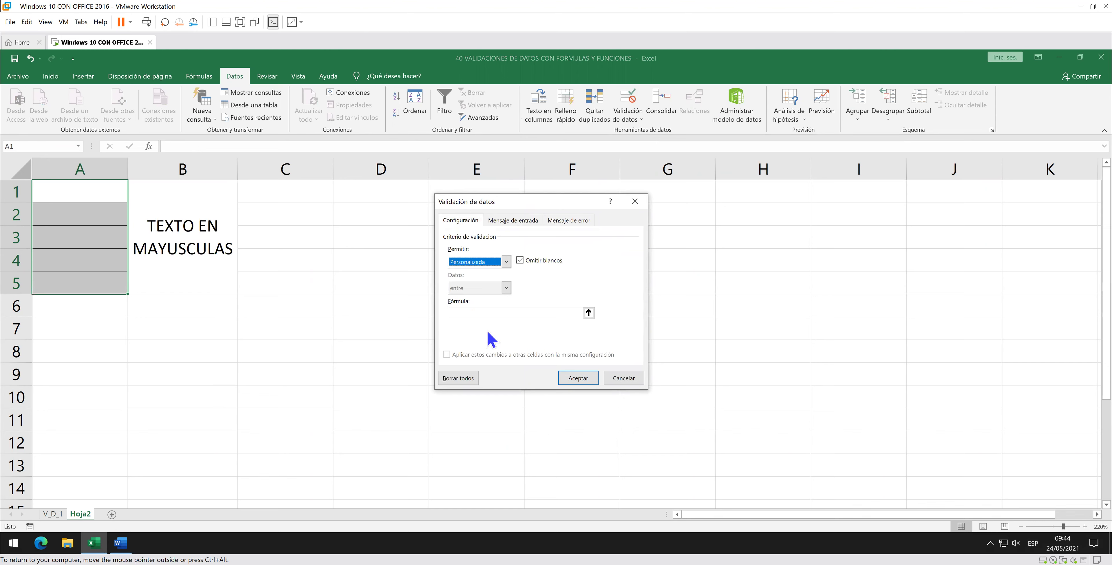
left_click(485, 311)
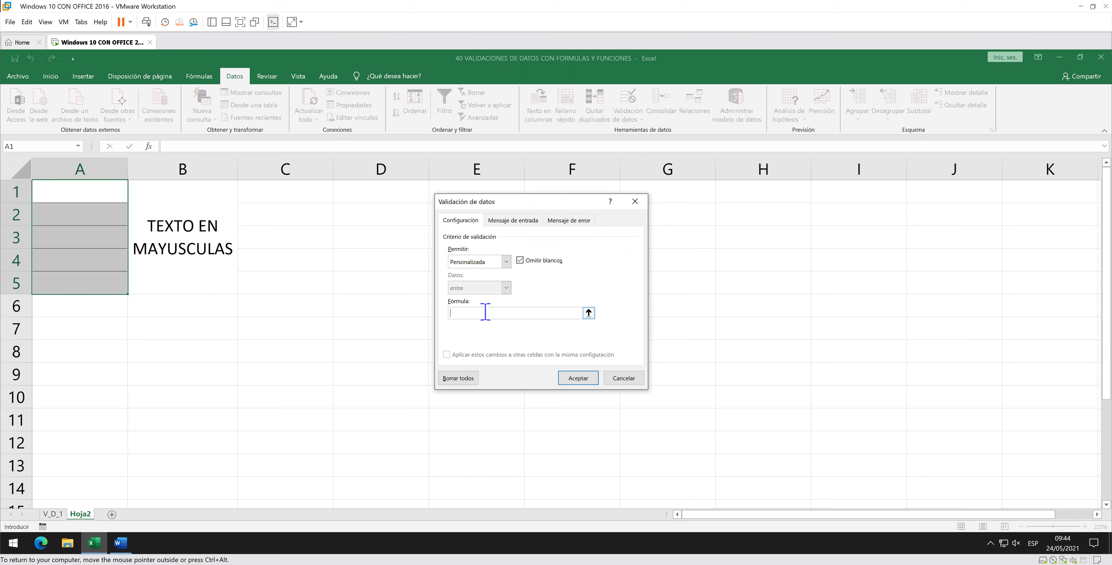
type("=I")
type("G")
type("UAL(")
left_click_drag(95, 191, 94, 282)
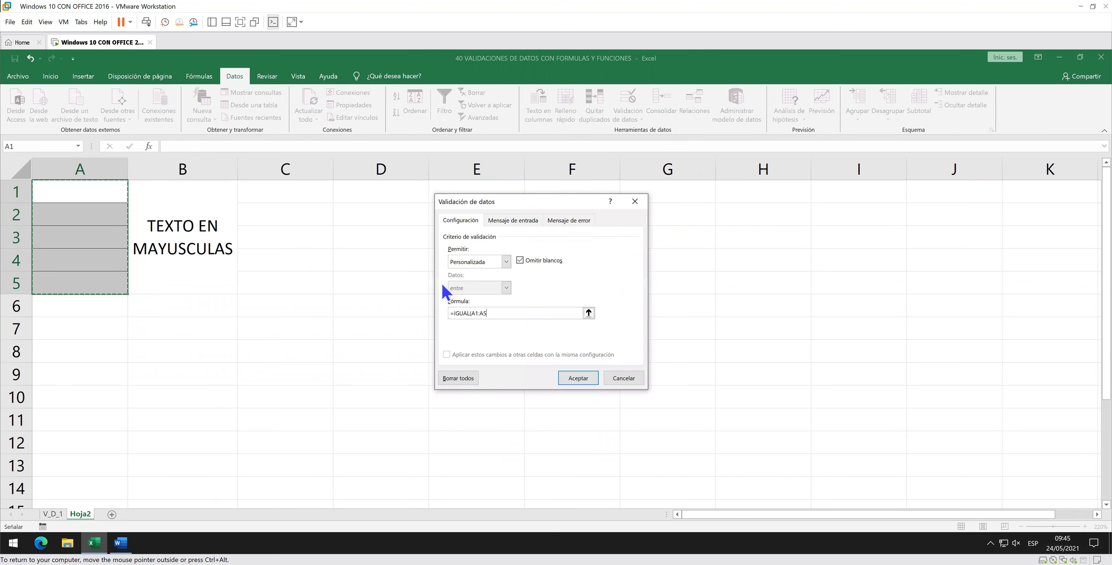
left_click(524, 314)
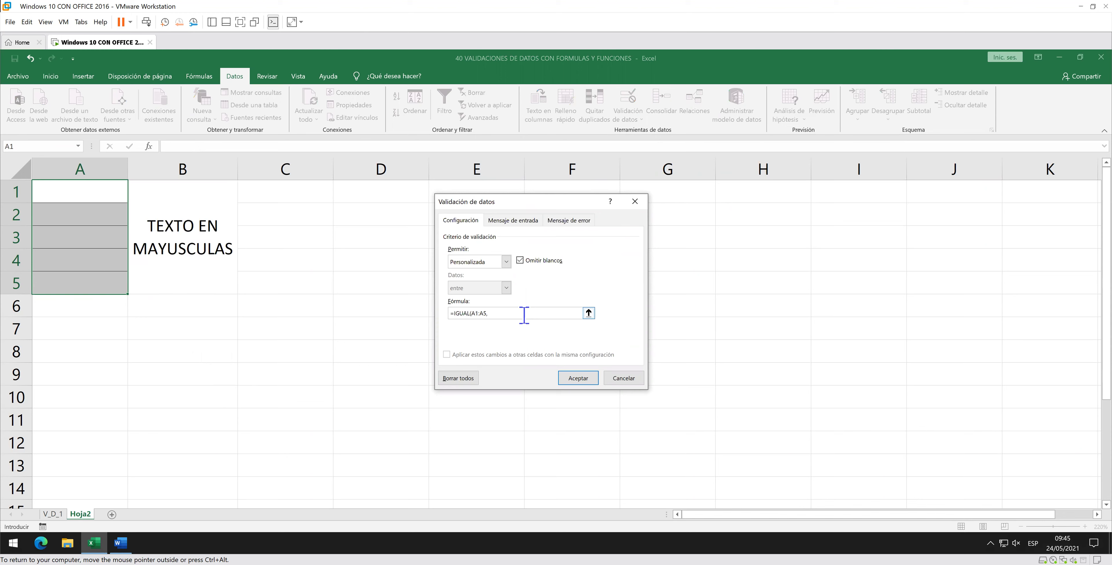
type("MAYUS")
type("C(")
left_click_drag(110, 192, 103, 284)
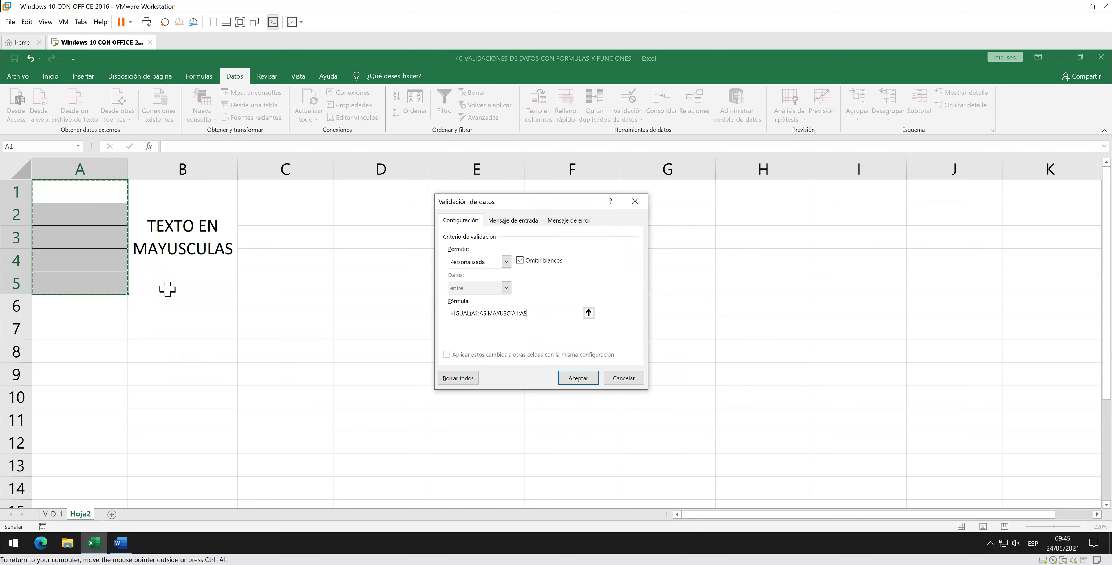
type(")")
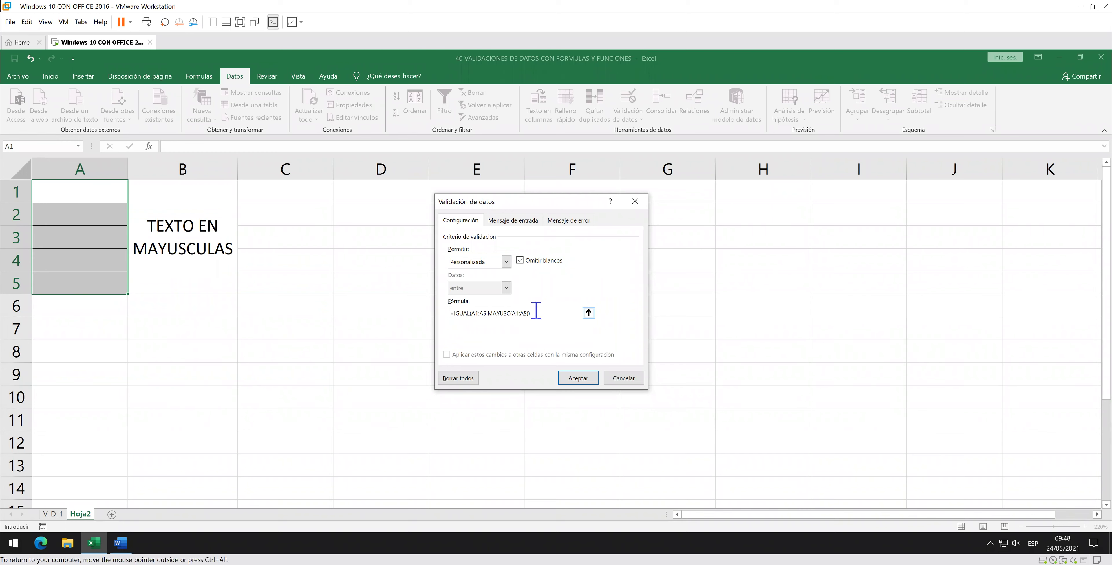
left_click(536, 311)
left_click(578, 378)
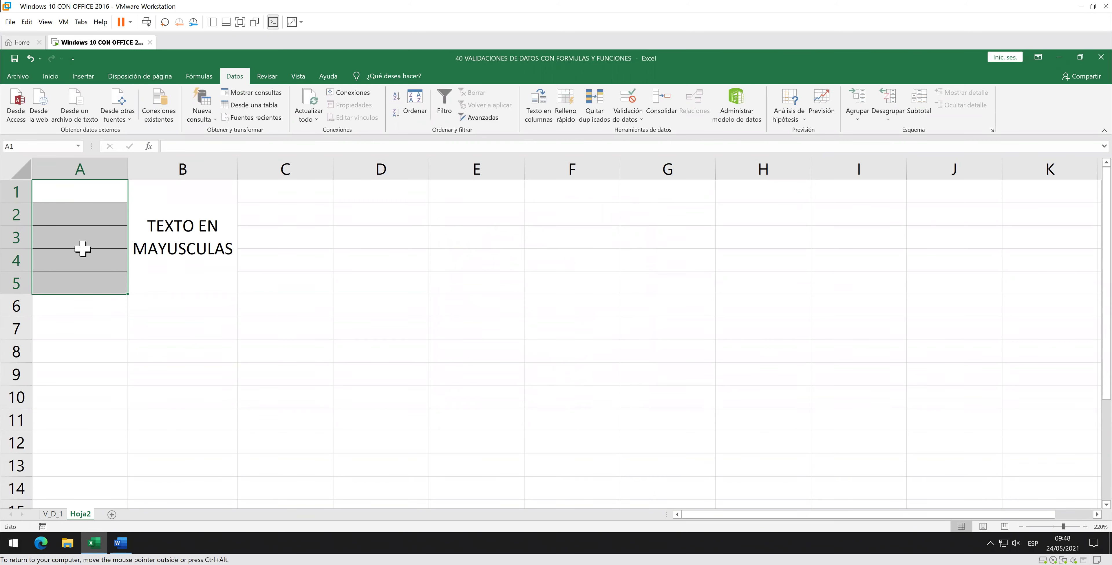
Enter HOLA in A1 and COMO TE in A2.
left_click(89, 188)
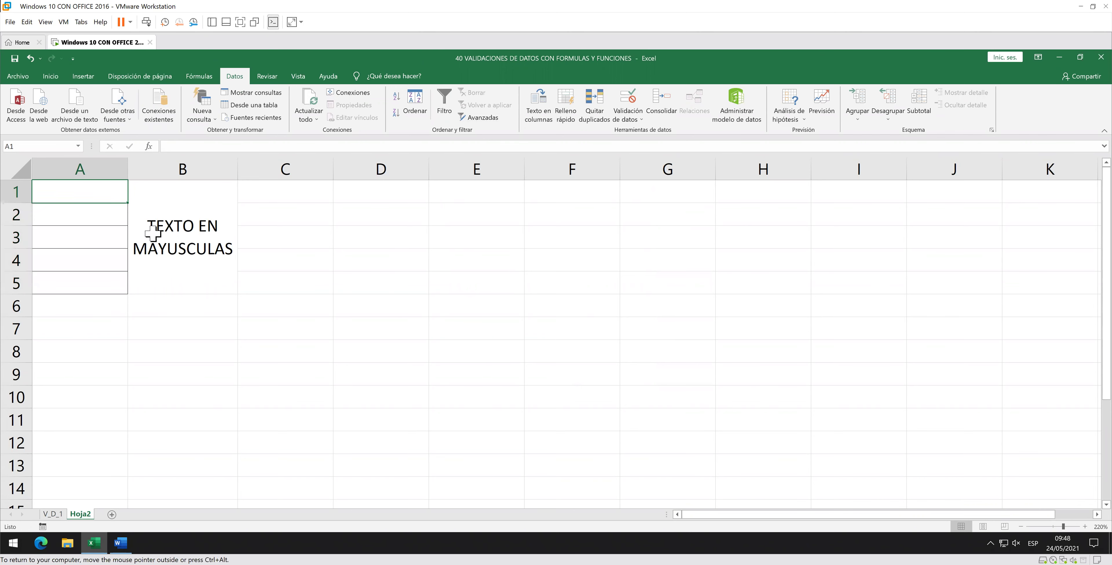
type("HOLA")
key("Return")
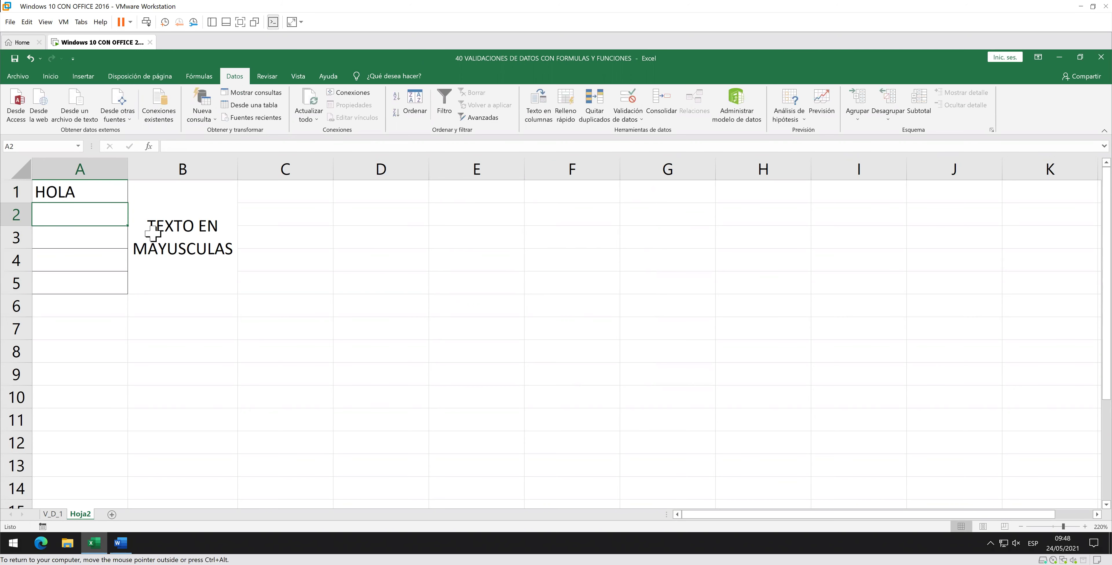
type("COMO TE")
key("Return")
Enter ESTA TE VA in A3, then enter a lowercase name in A4 to trigger the validation error.
type("ESTA")
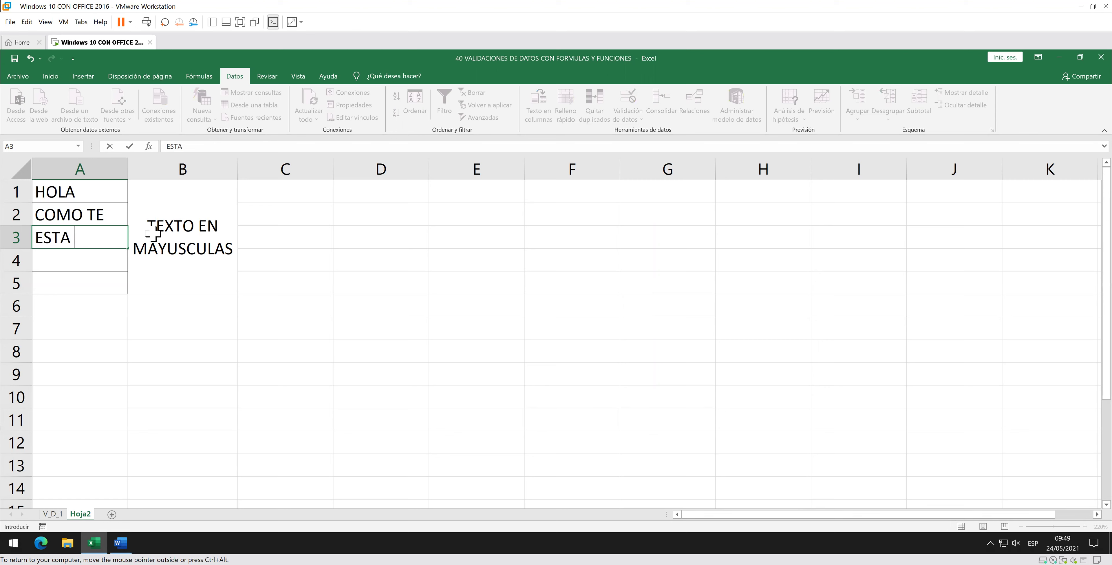
type(" IENDO")
key("BackSpace")
key("BackSpace")
key("BackSpace")
key("BackSpace")
key("BackSpace")
key("BackSpace")
type("TE VA")
key("Return")
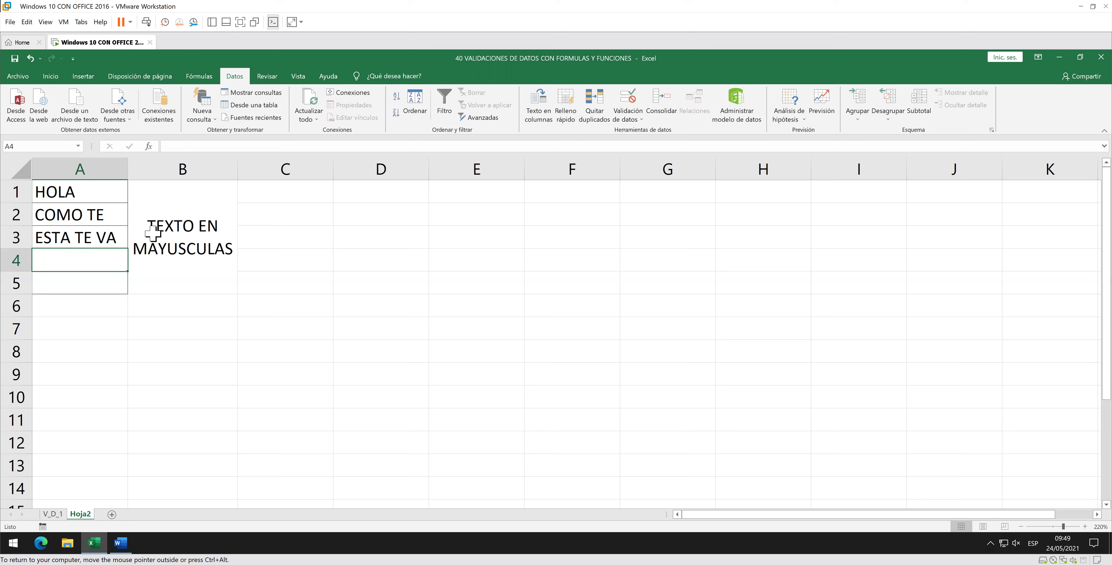
type("miguel")
key("Return")
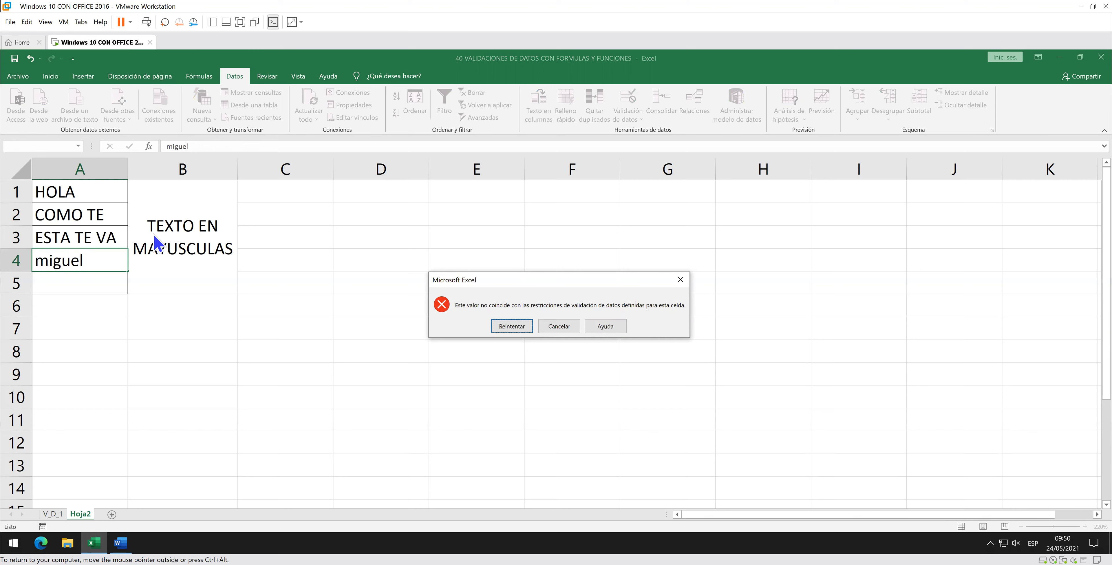
Retry A4 with only the first letter capitalized (rejected), then enter the name in all capitals.
key("Return")
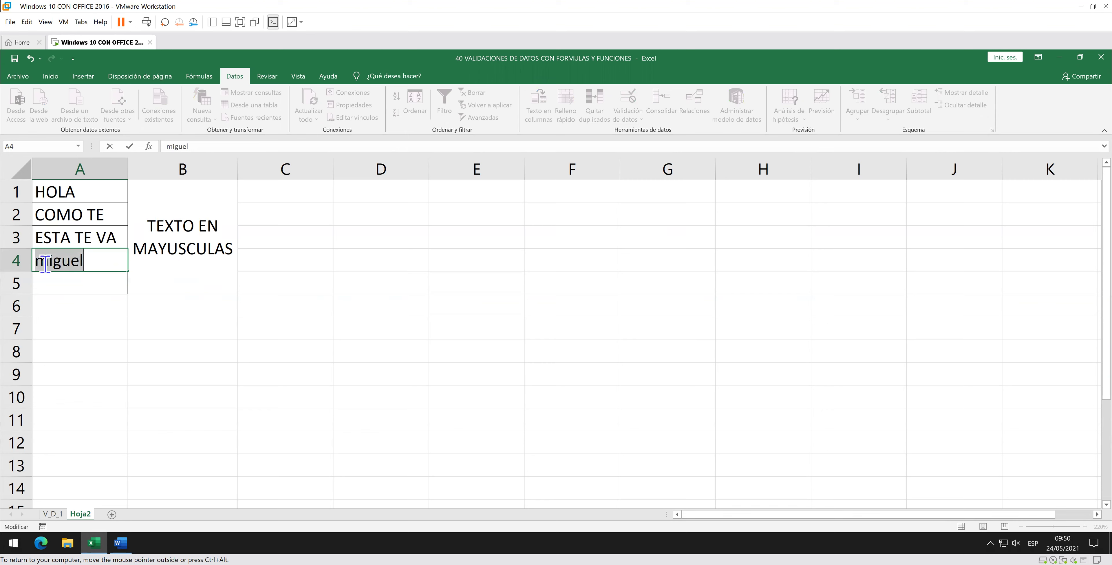
left_click_drag(47, 262, 12, 264)
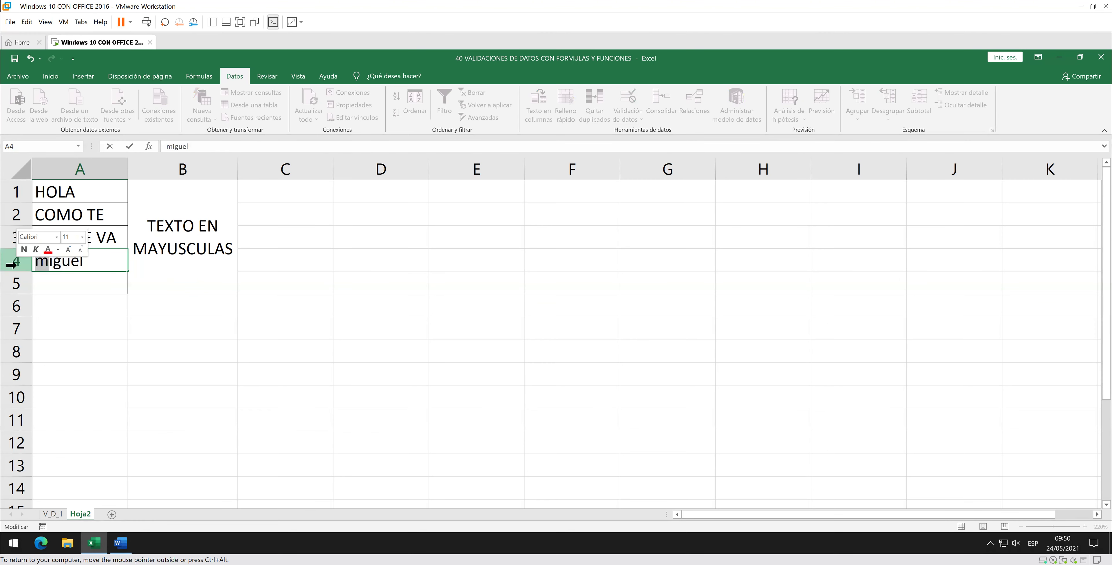
type("M")
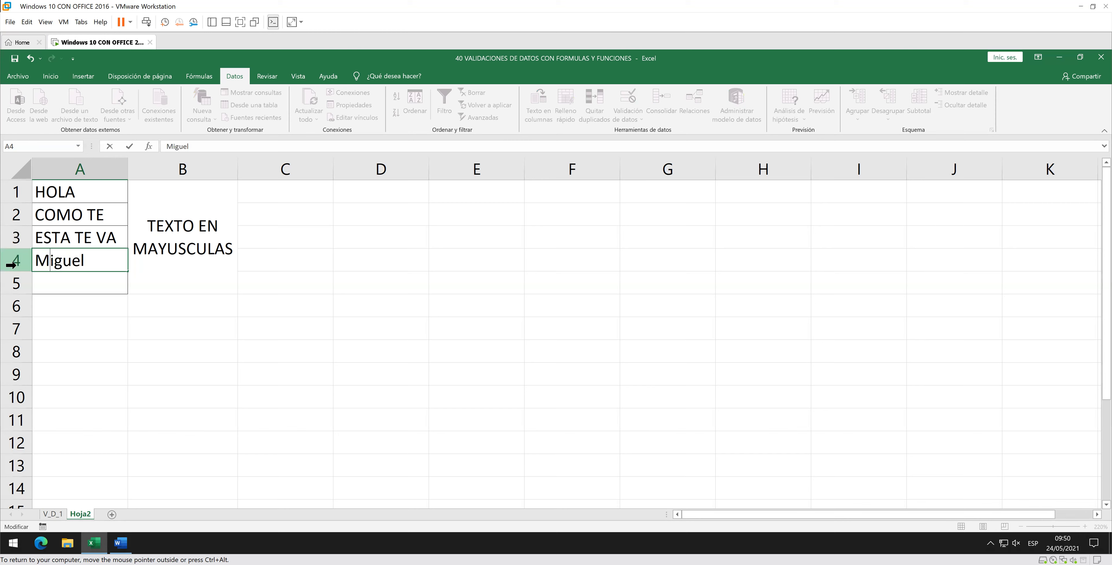
key("Return")
key("Return")
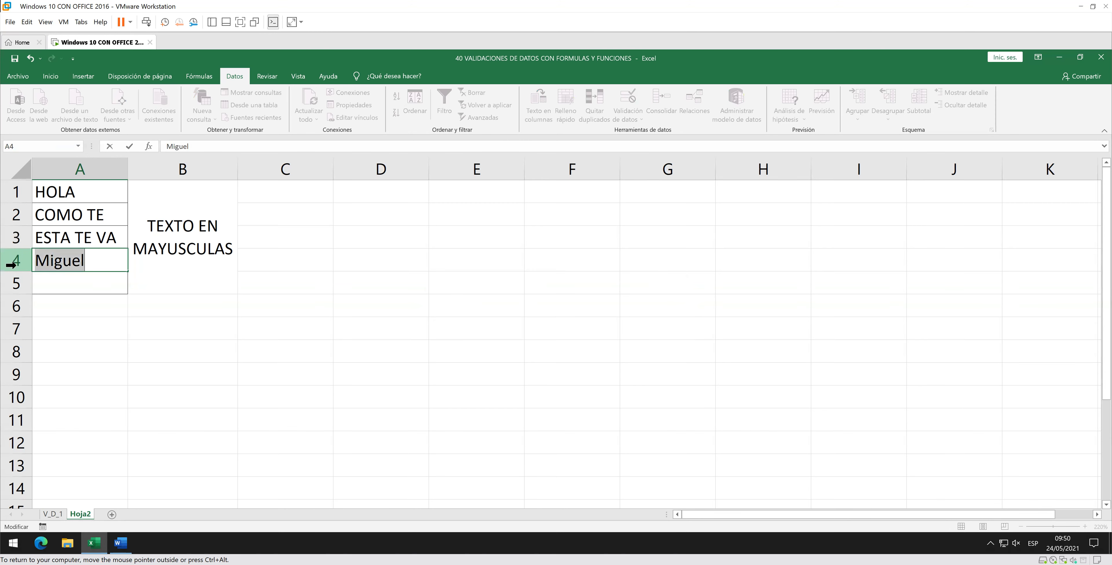
type("MIGUEL")
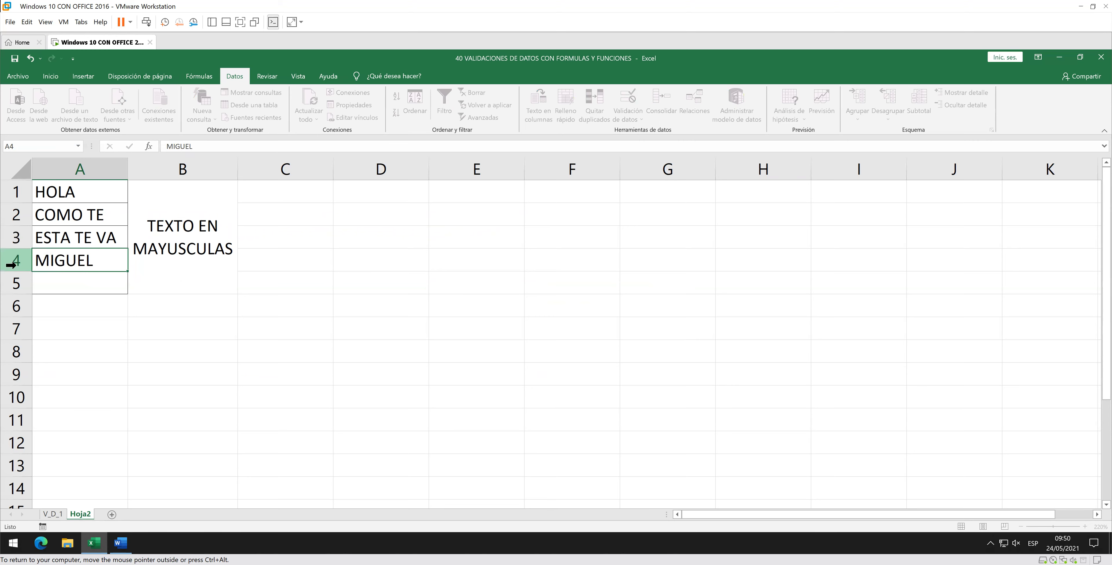
key("Return")
Enter D in A5 and select the merged TEXTO EN MAYUSCULAS label.
type("D")
key("Return")
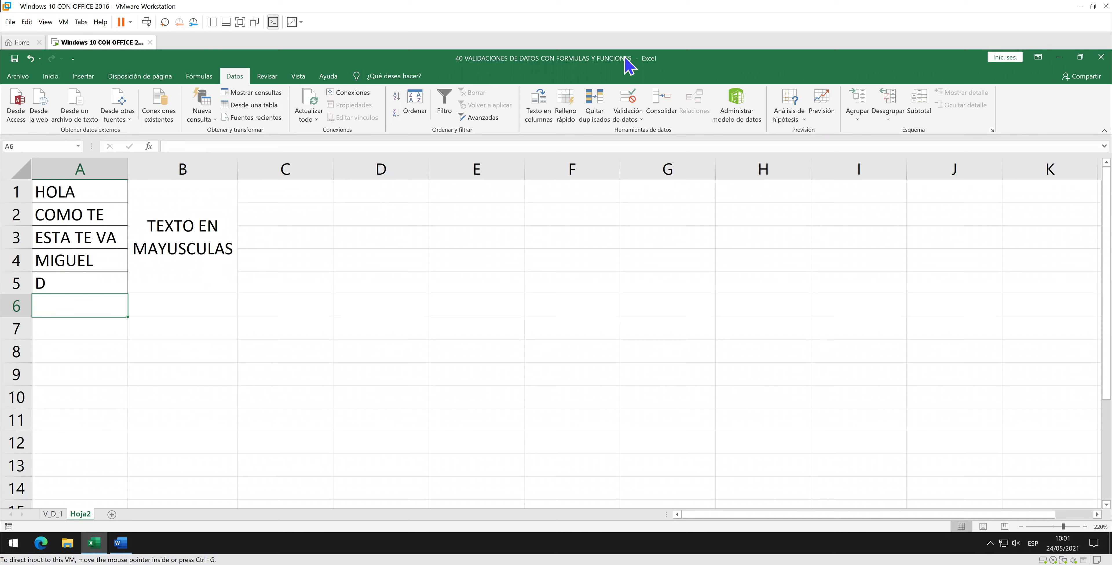
left_click(205, 276)
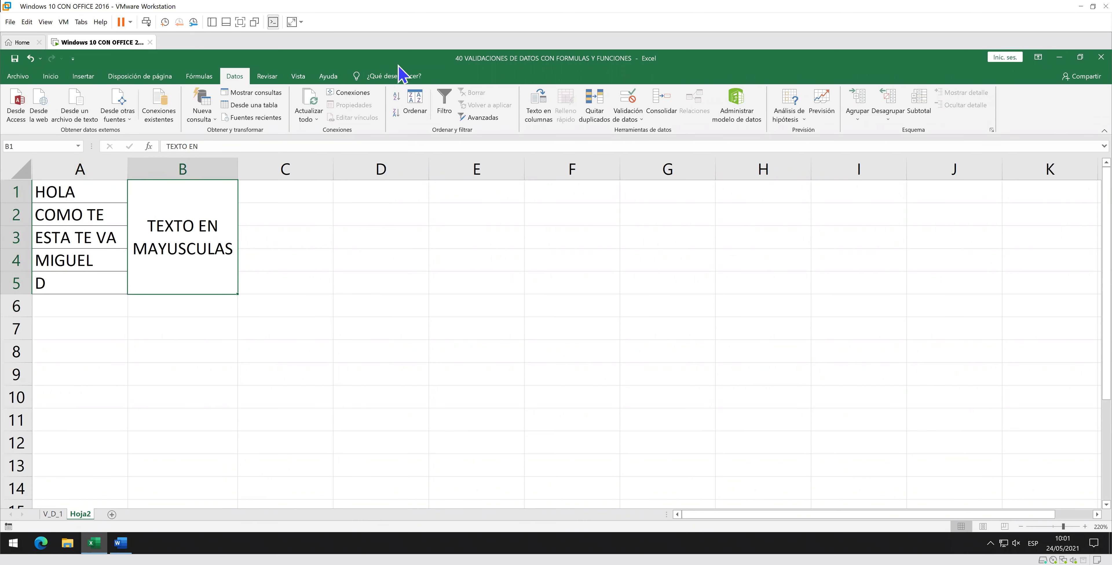
Close Excel, scroll through the Word validation-formula guide, then close Word.
left_click(1102, 59)
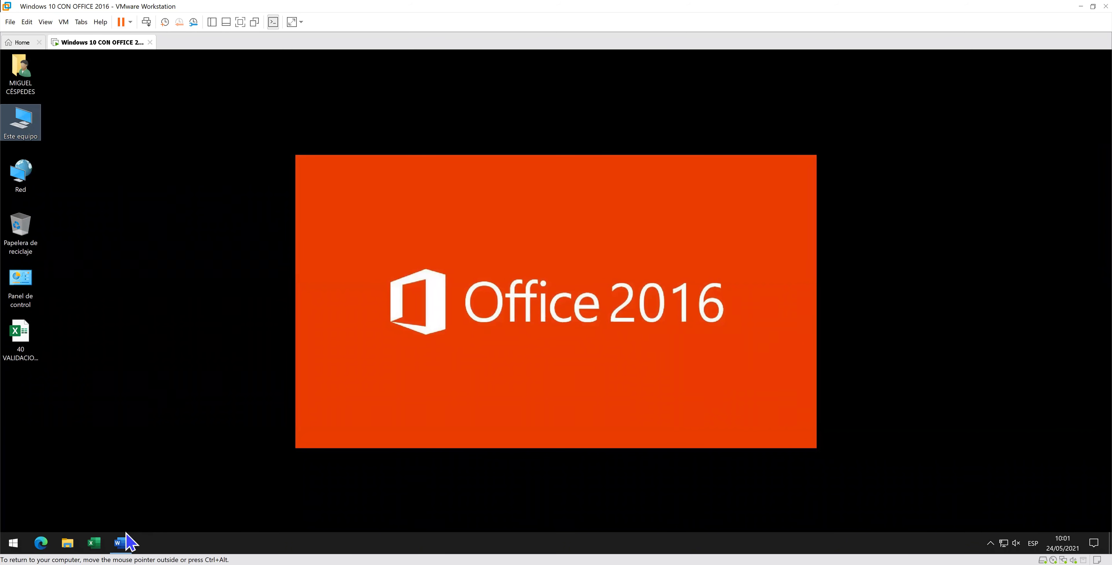
left_click(121, 542)
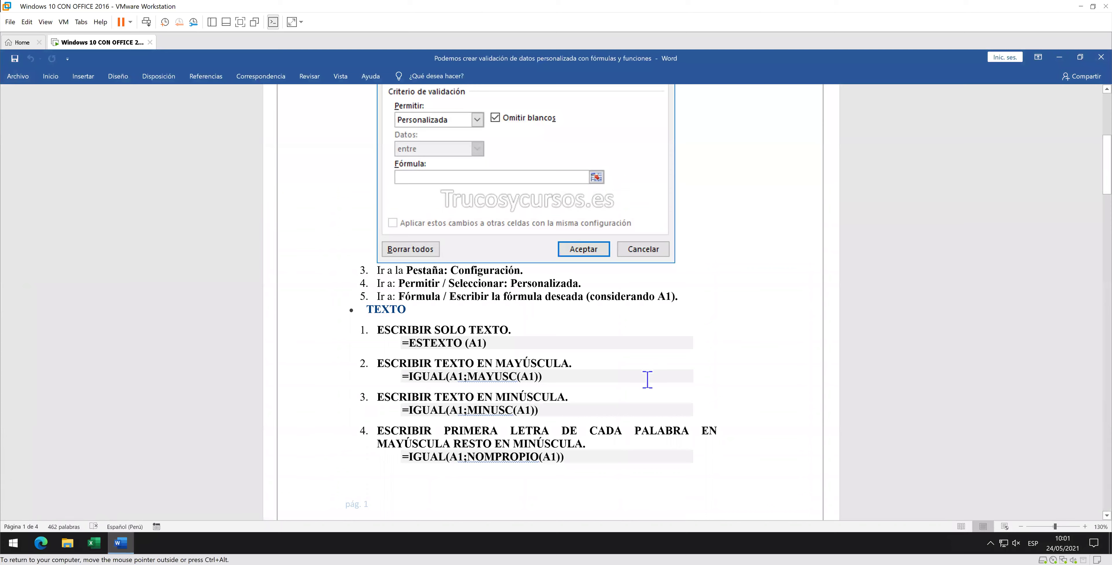
scroll(647, 382, "down", 3)
scroll(646, 379, "down", 3)
scroll(646, 380, "down", 2)
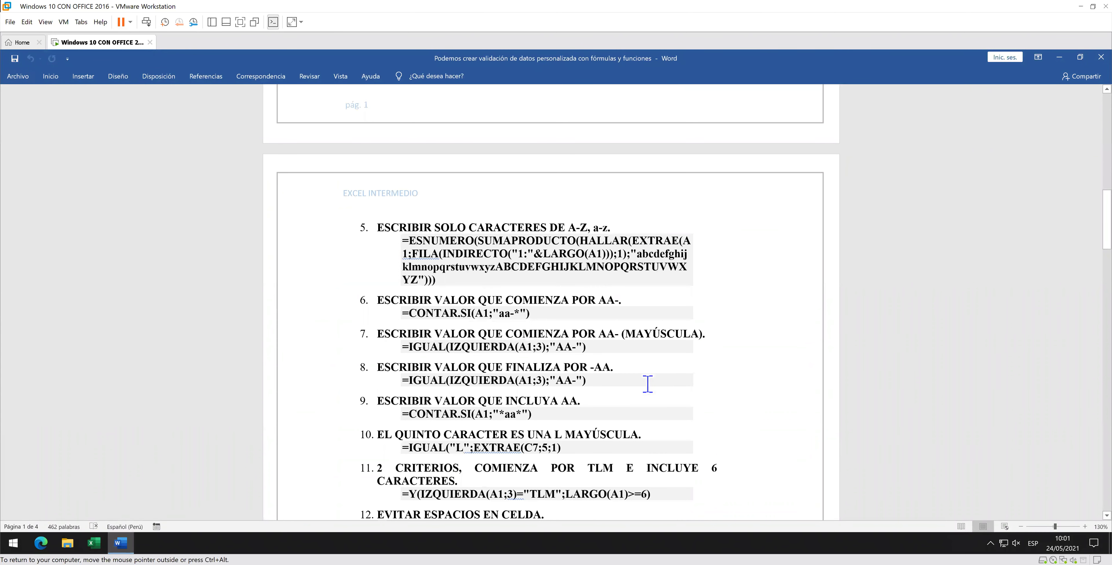
left_click(1101, 57)
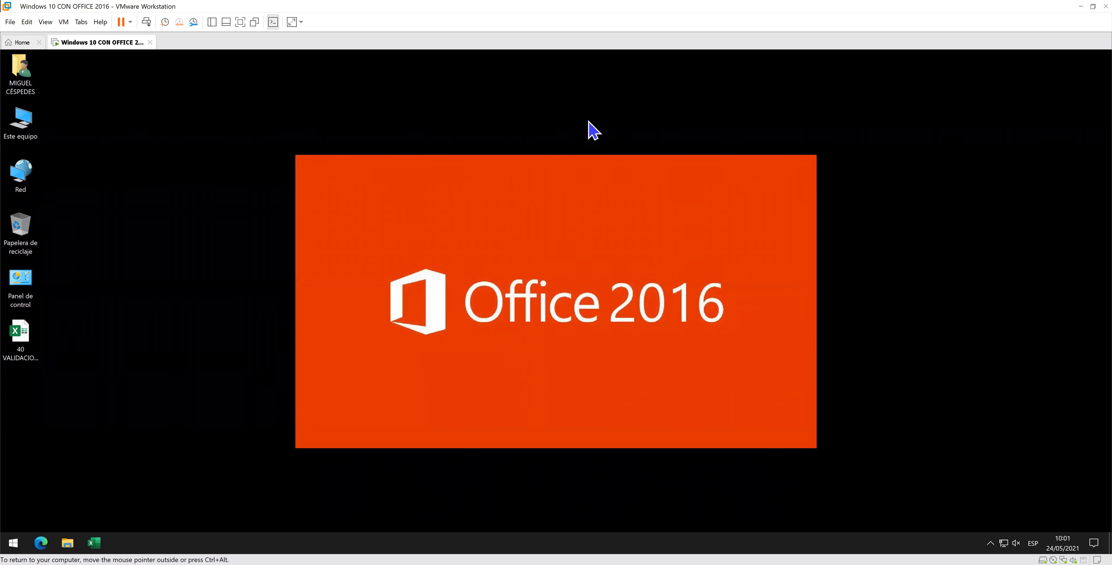
key("ctrl+alt")
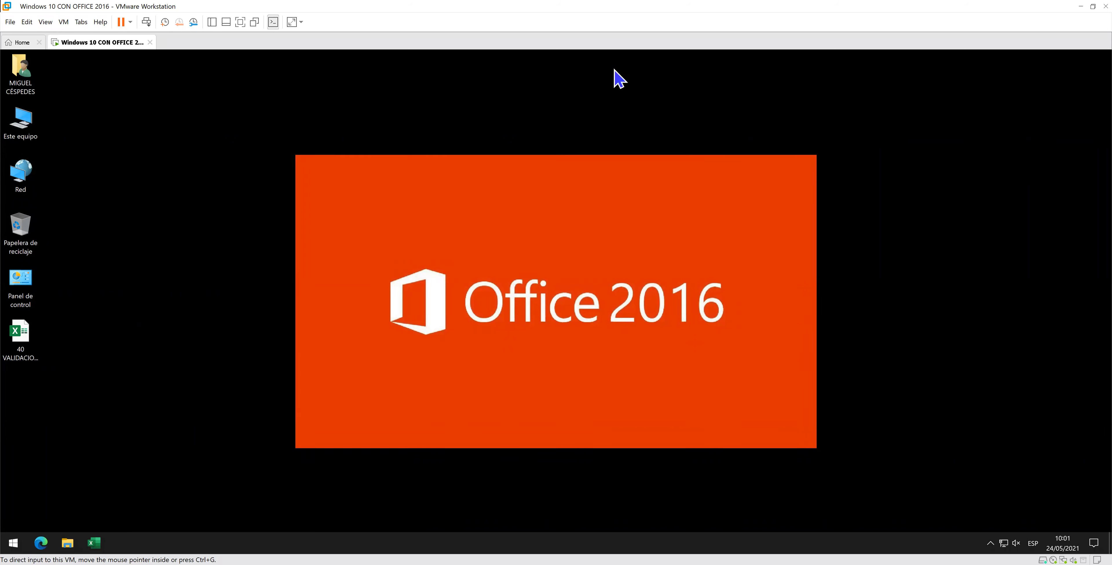